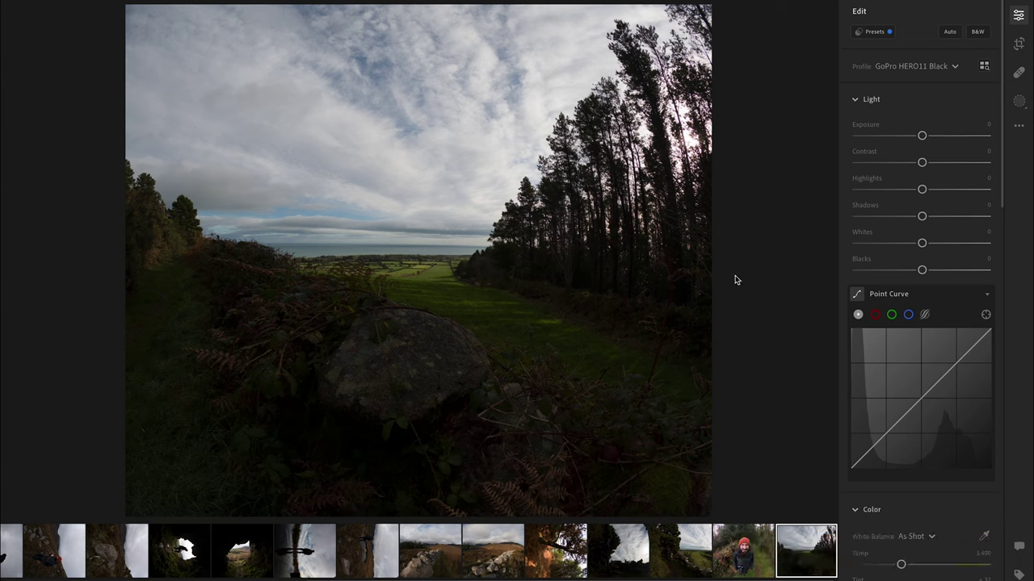
Step: Raise Shadows to +85, lower Highlights to -49 and add Clarity +51 on the hillside field photo
left_click_drag(923, 216, 977, 216)
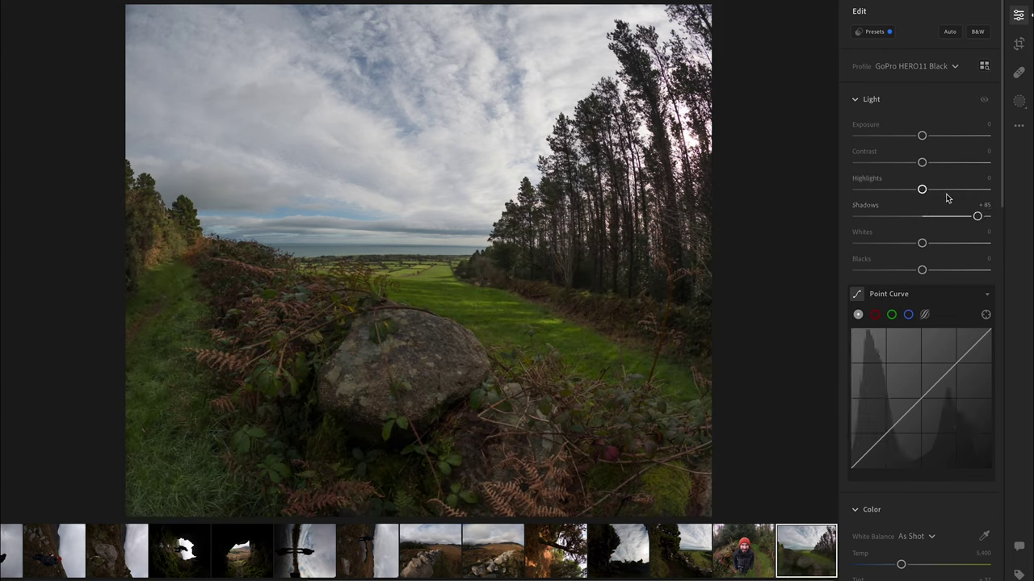
left_click_drag(922, 189, 890, 189)
scroll(897, 213, "down", 7)
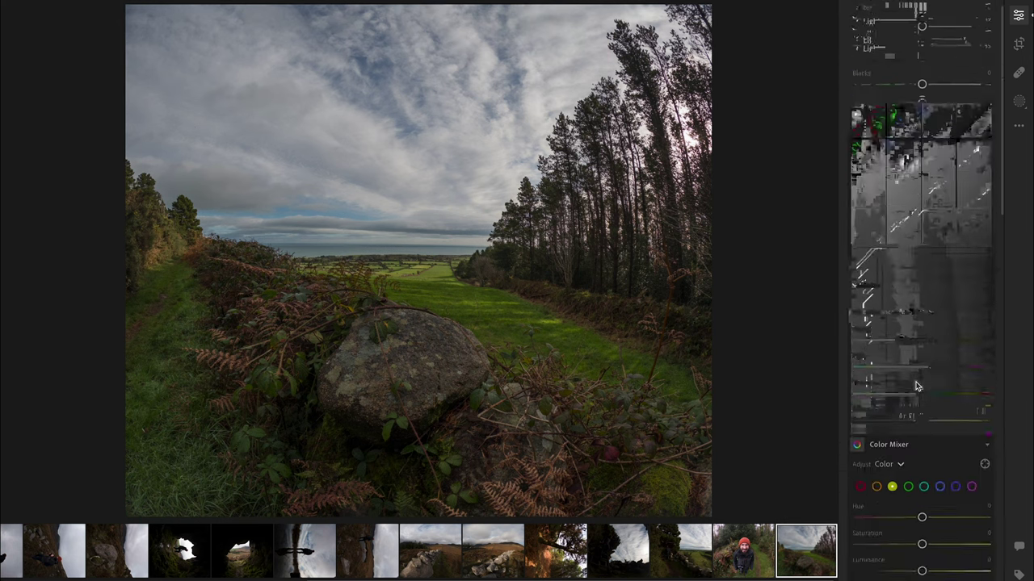
scroll(919, 390, "down", 5)
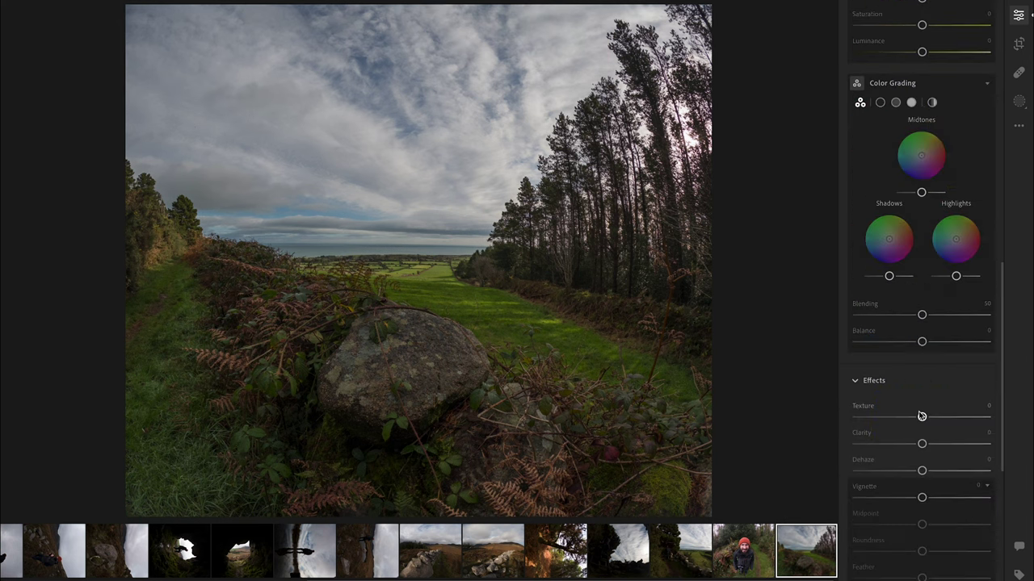
left_click_drag(922, 444, 957, 441)
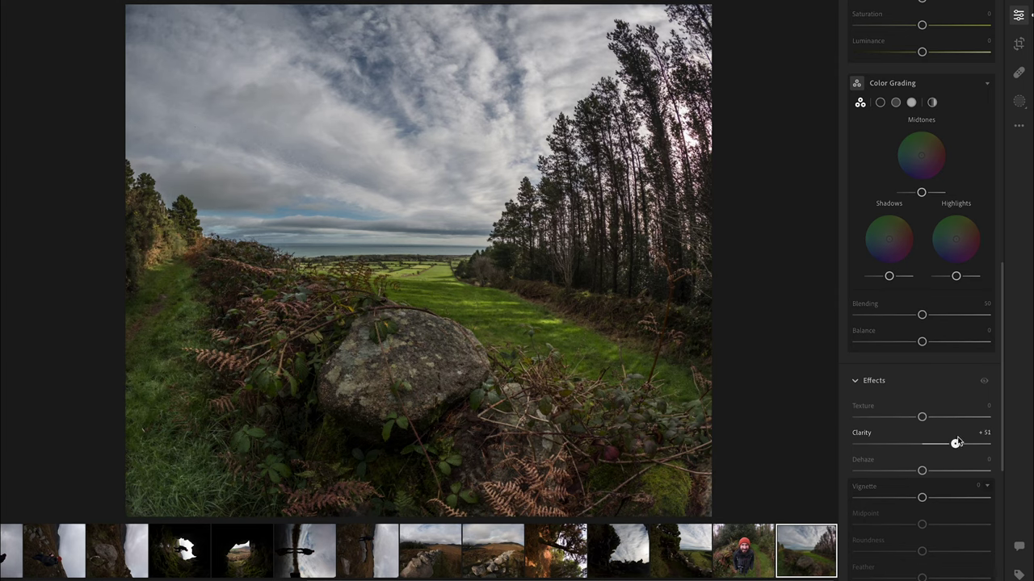
scroll(958, 436, "up", 10)
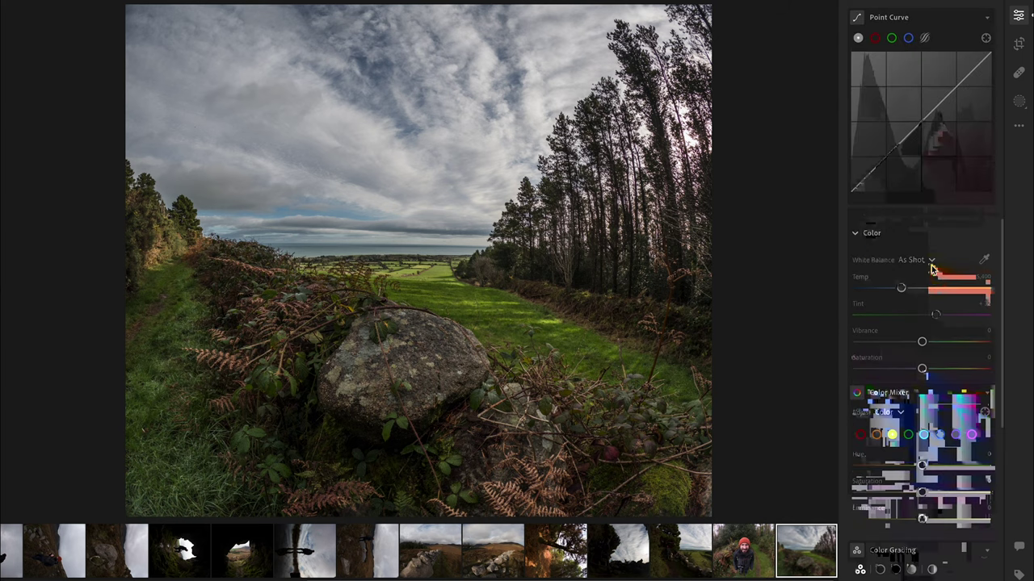
scroll(904, 86, "up", 1)
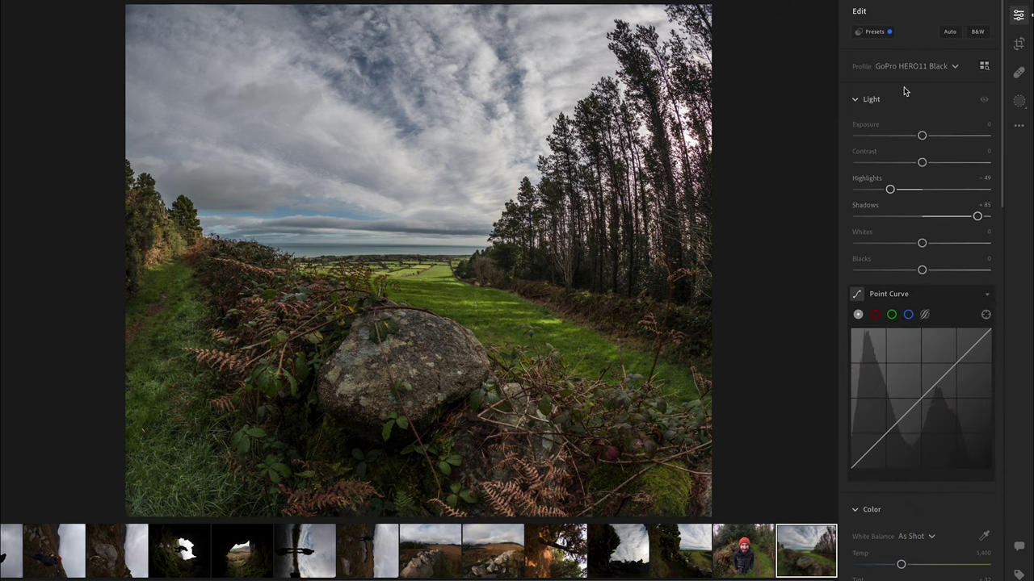
left_click(1020, 103)
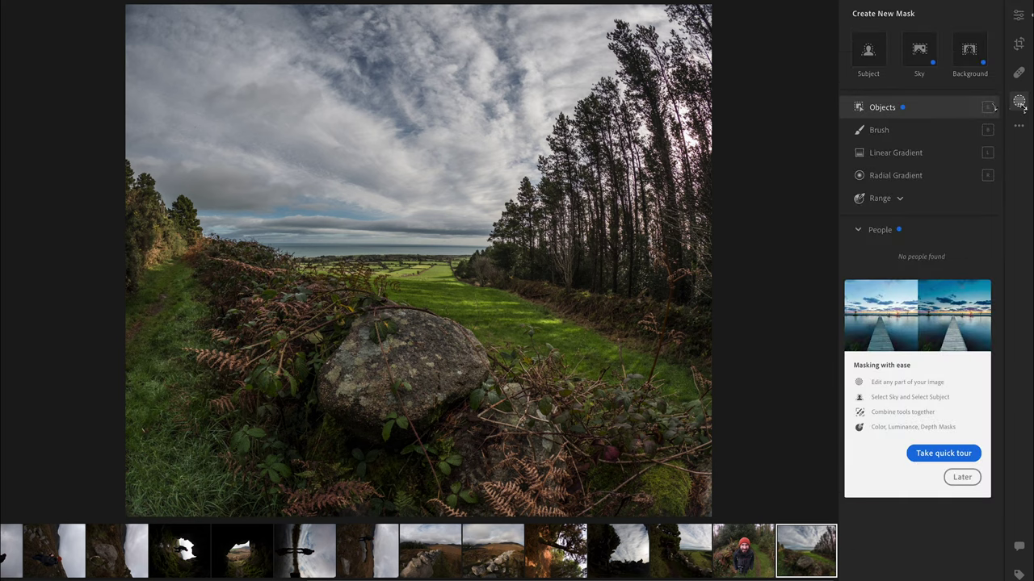
Step: Add a linear gradient mask over the sky with Dehaze +60, then set global Exposure to +1.05
left_click(921, 152)
left_click_drag(359, 95, 378, 209)
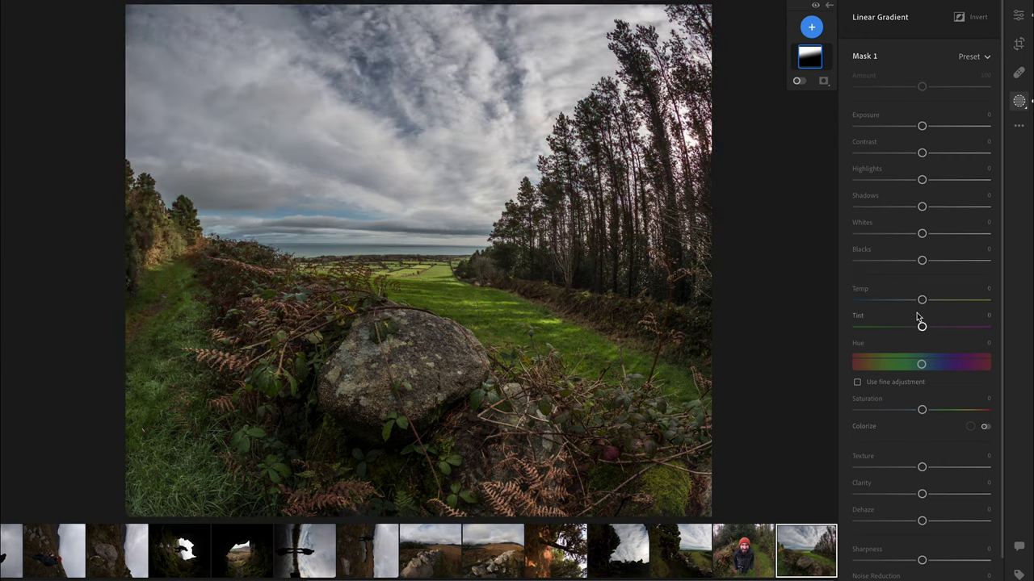
left_click_drag(922, 521, 960, 521)
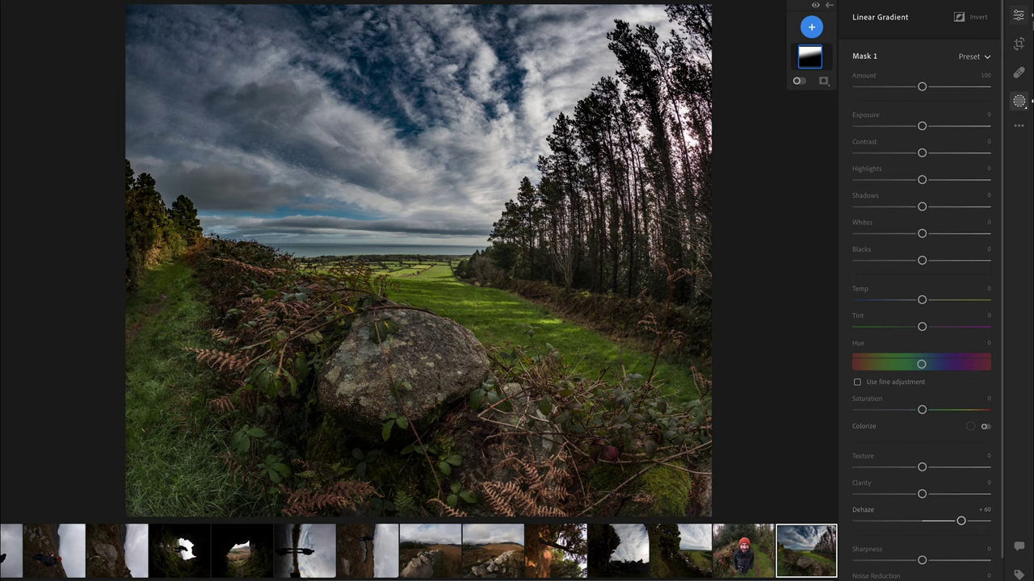
left_click(1019, 16)
left_click_drag(923, 137, 937, 138)
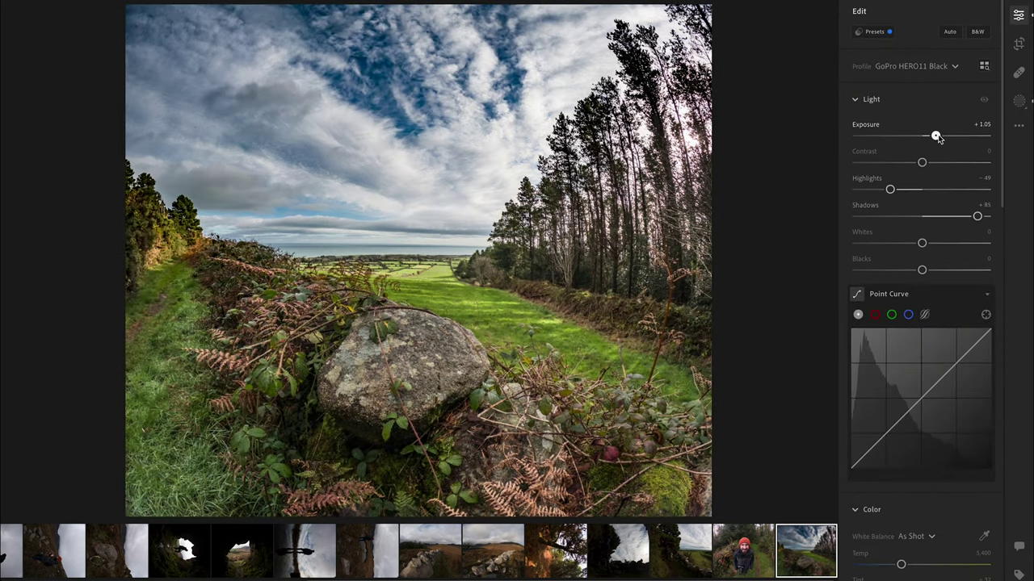
Step: Shape an S-curve on the Point Curve with a midpoint and a lowered shadow point
left_click(922, 398)
left_click_drag(891, 430, 894, 434)
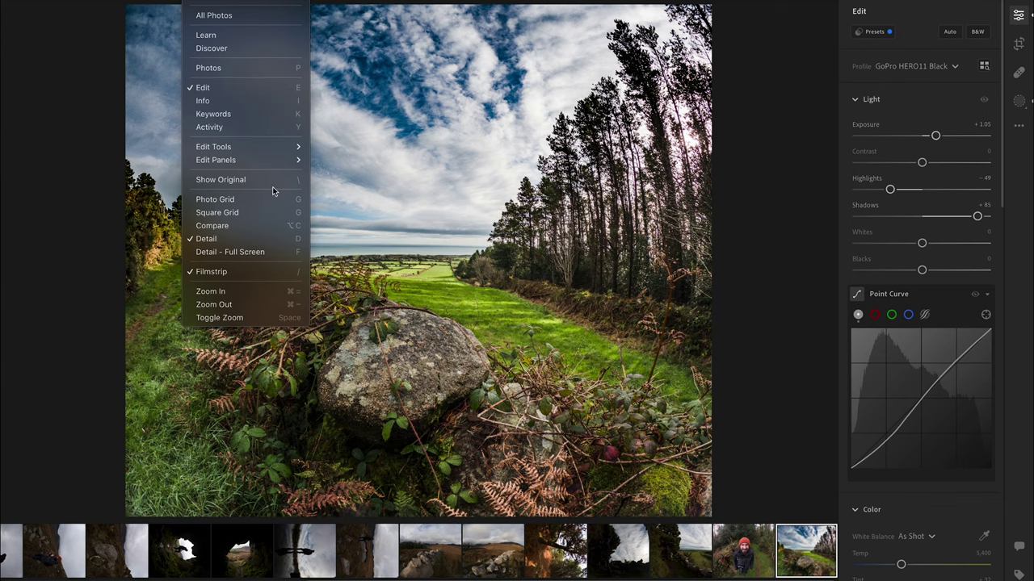
left_click(767, 319)
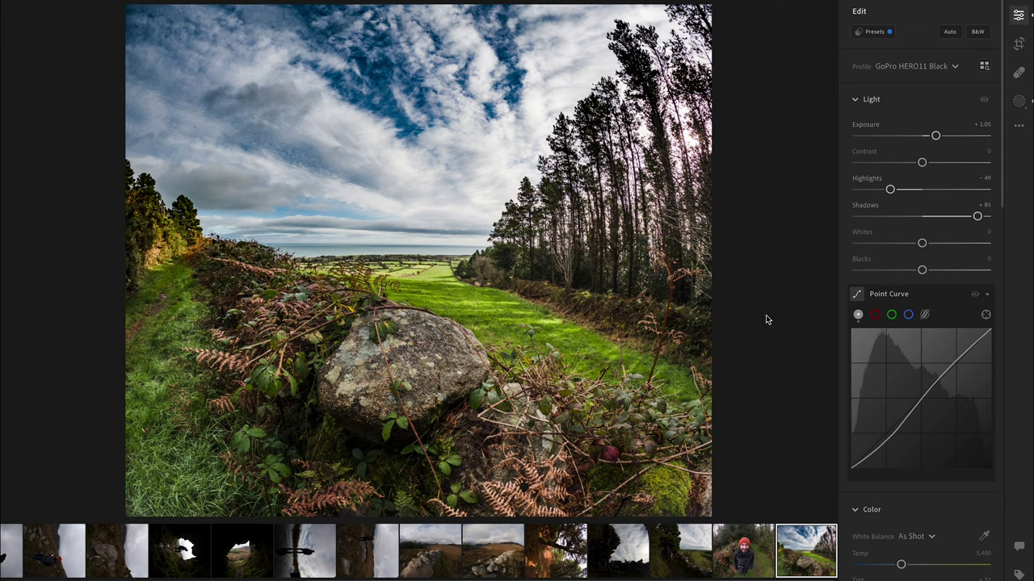
Step: Toggle Show Original to compare the edited field photo with the unedited one
key("backslash")
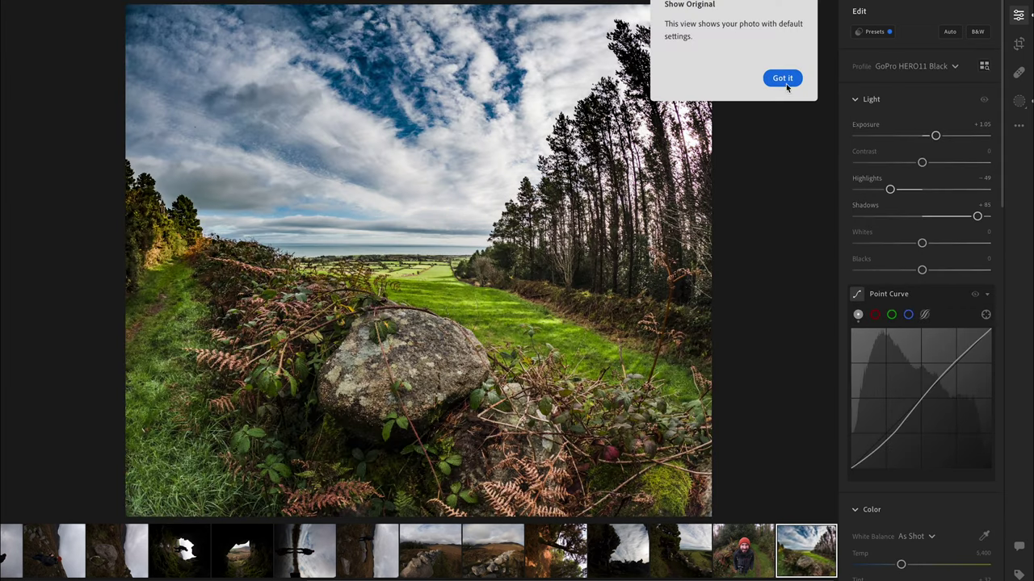
left_click(782, 79)
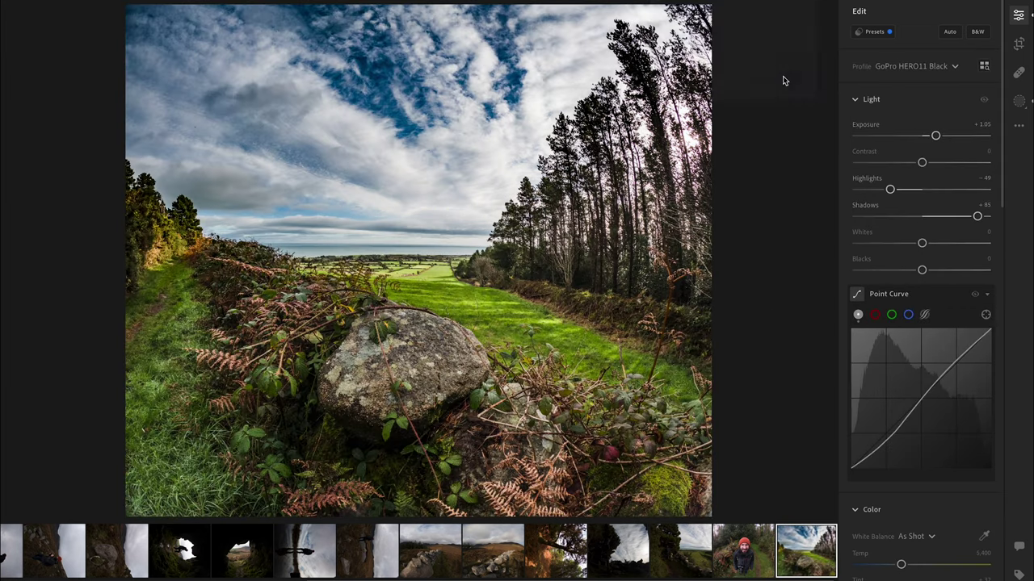
key("backslash")
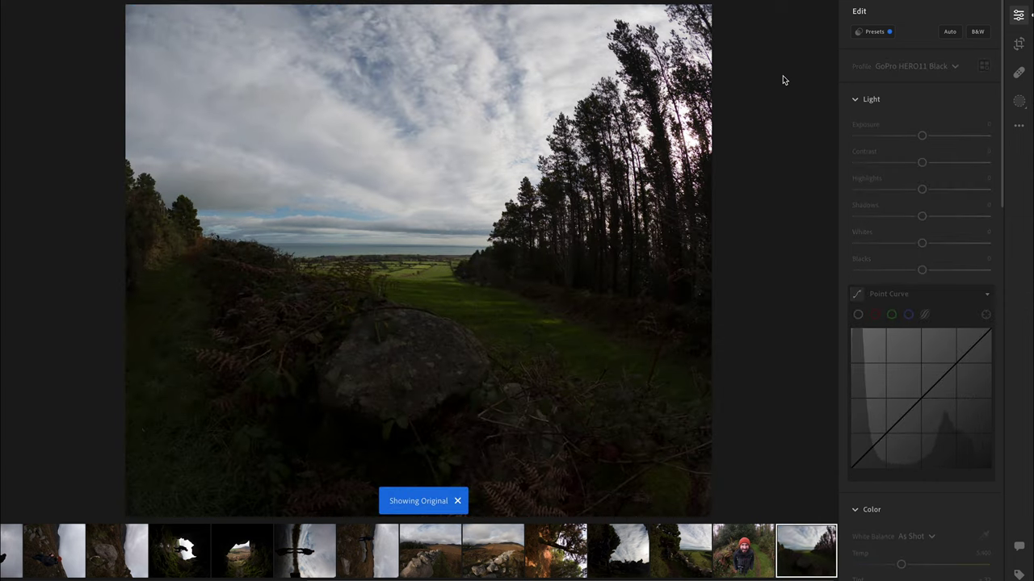
key("backslash")
key("backslash")
key("backslash")
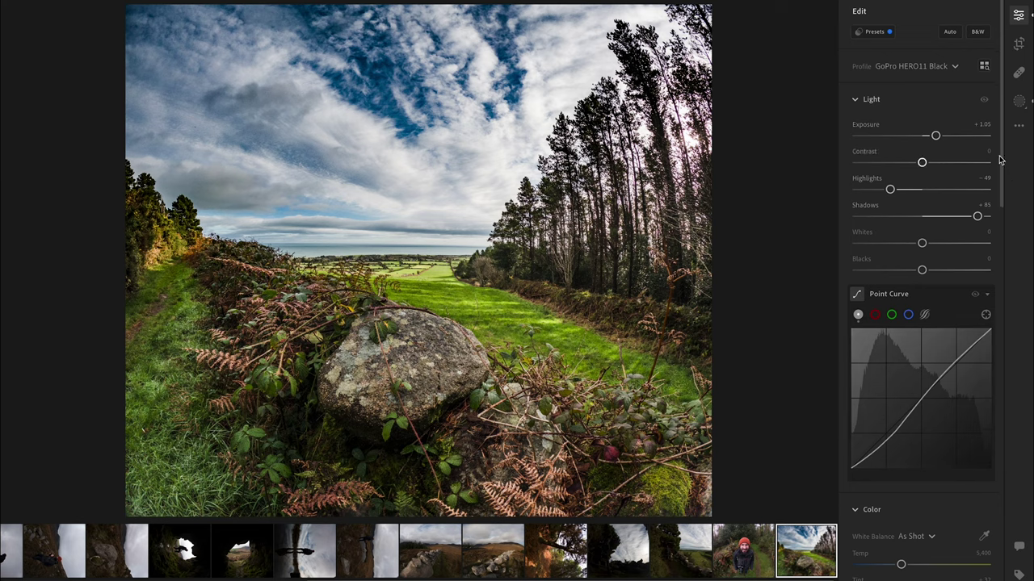
left_click_drag(1006, 162, 1006, 549)
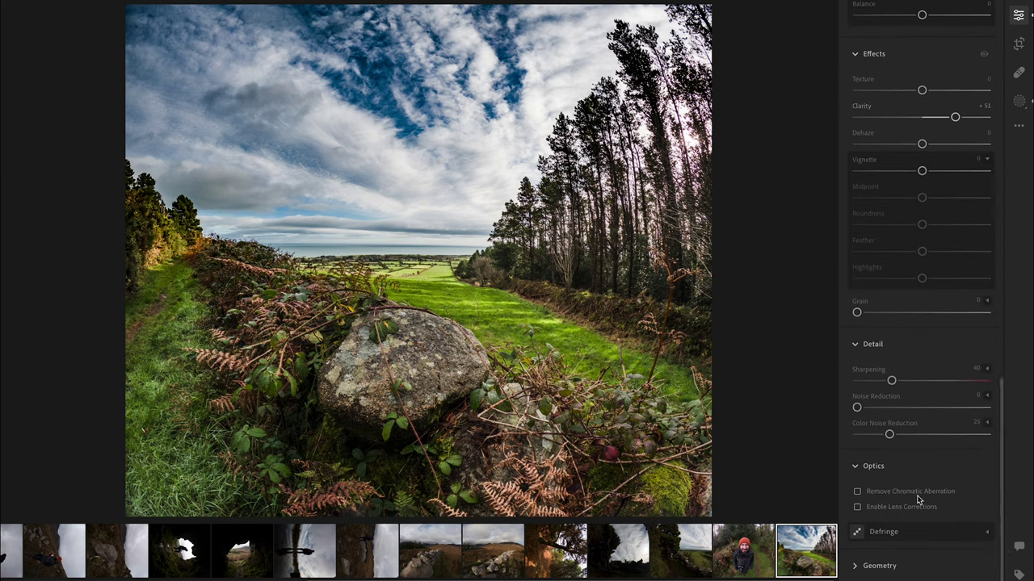
Step: Enable Lens Corrections using the GoPro HERO10 Black Adobe profile
left_click(858, 508)
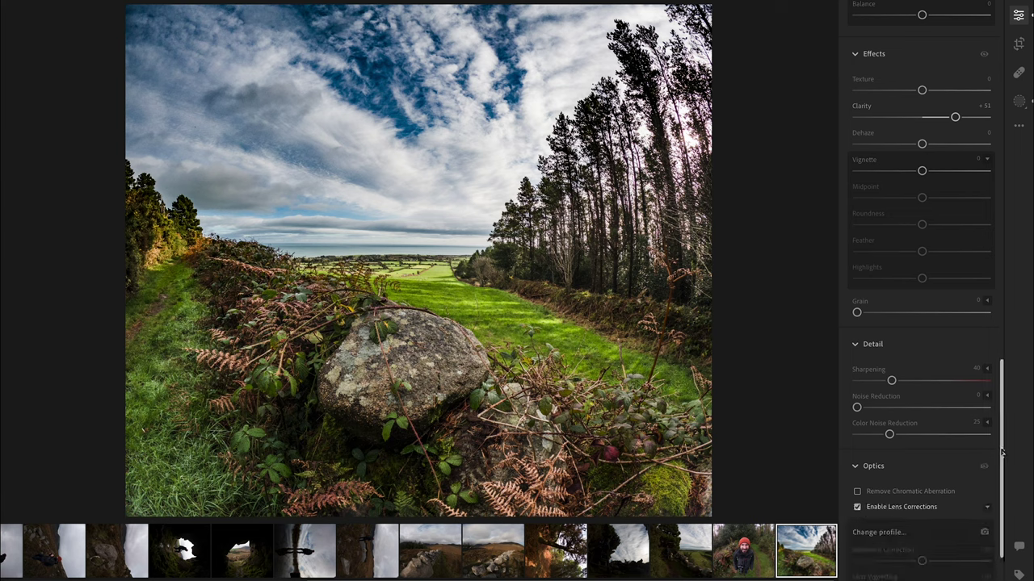
left_click_drag(1003, 453, 1004, 515)
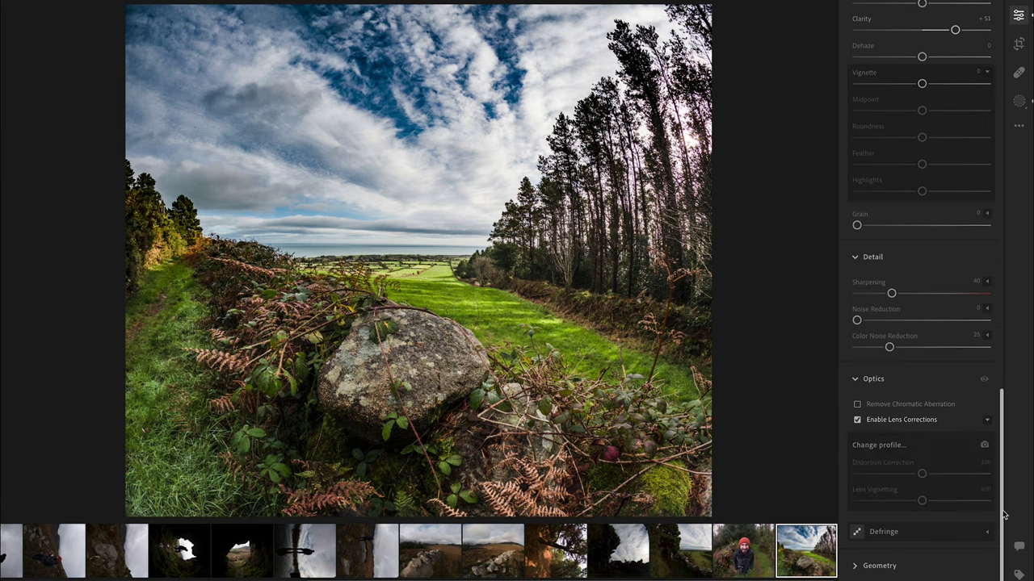
left_click(983, 445)
left_click(452, 290)
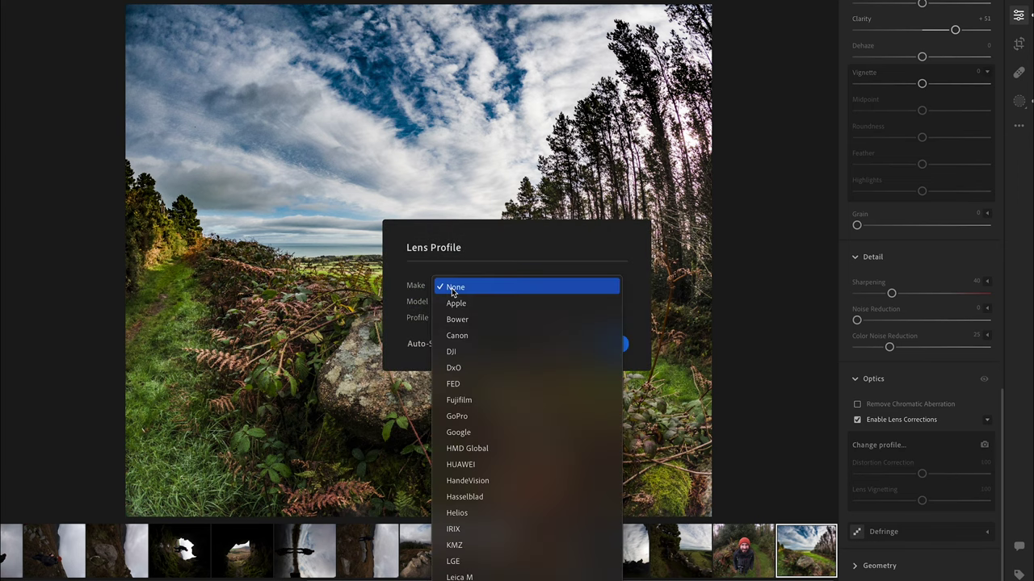
left_click(474, 417)
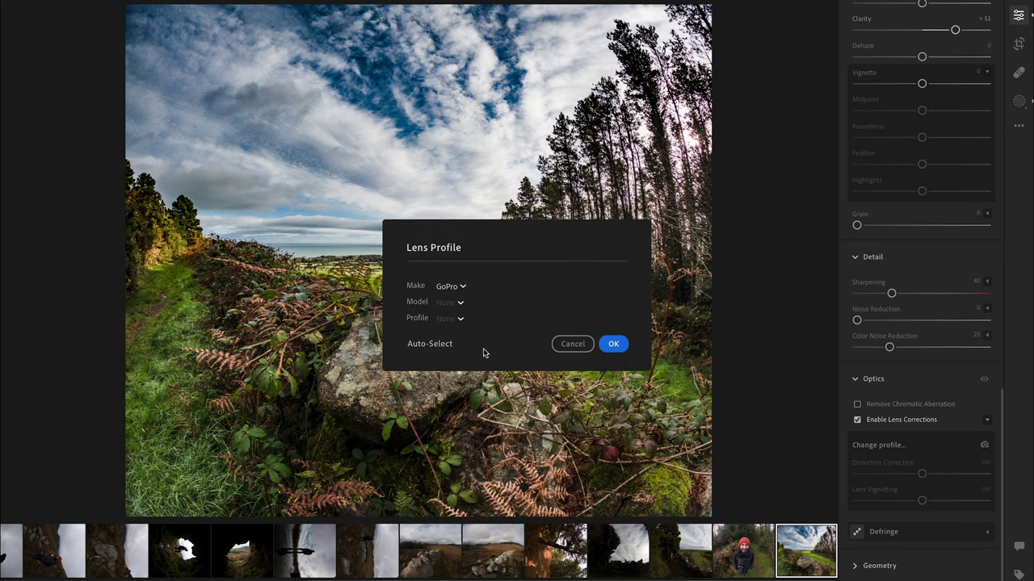
left_click(458, 303)
left_click(497, 369)
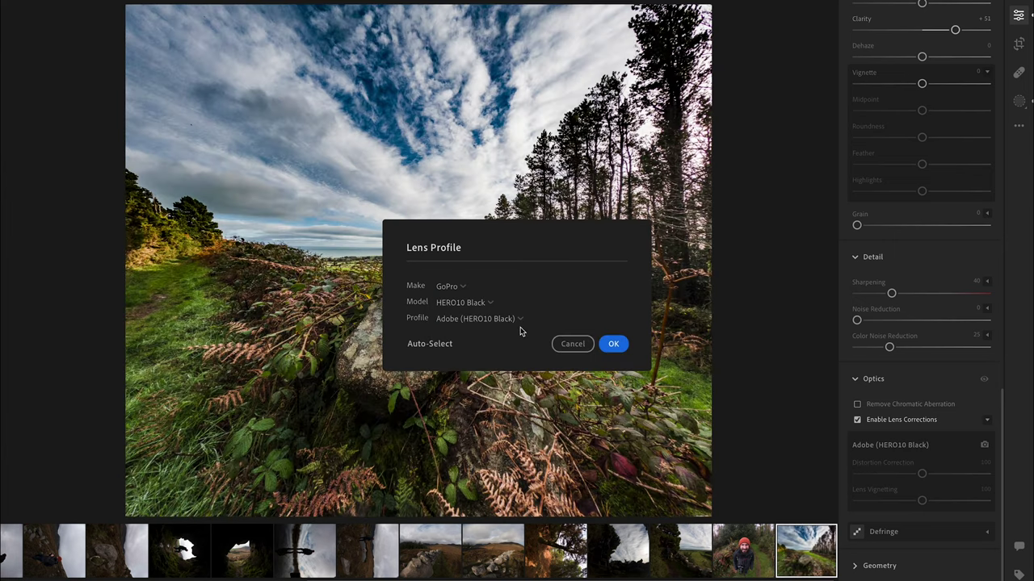
left_click(516, 319)
left_click(614, 345)
left_click(921, 473)
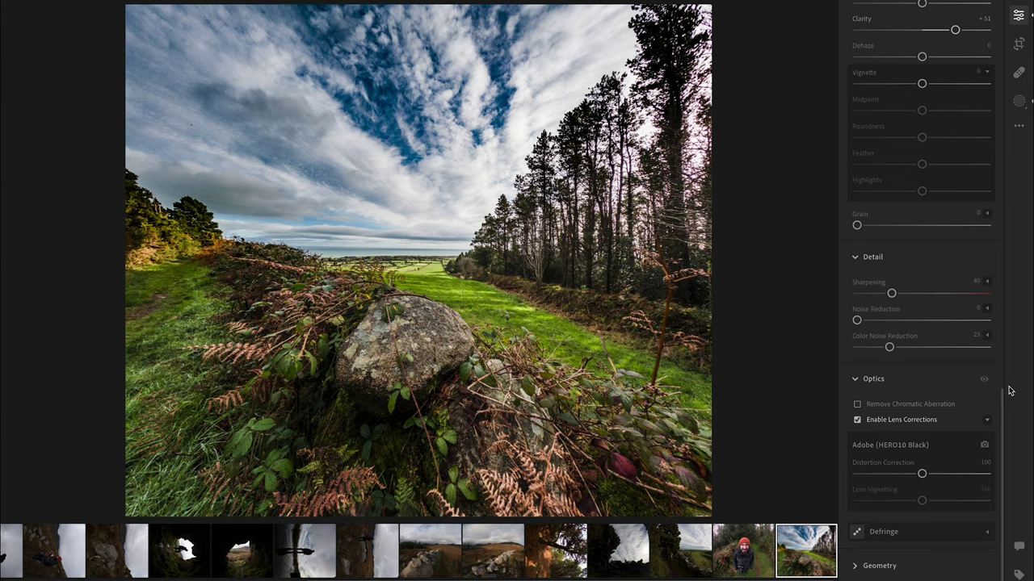
Step: Toggle lens corrections off and on repeatedly to compare the distortion fix, leaving it on
left_click(857, 420)
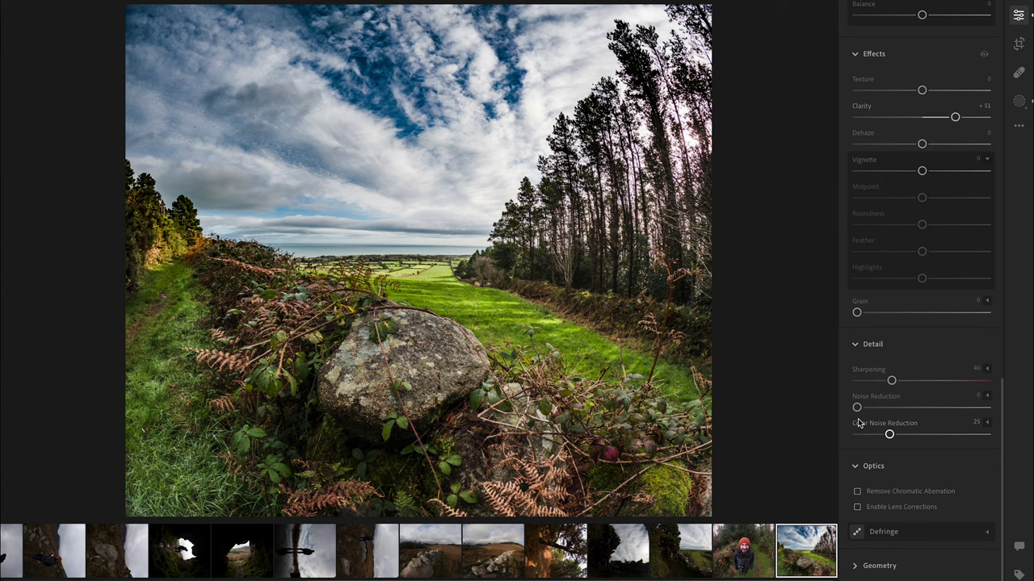
left_click(857, 507)
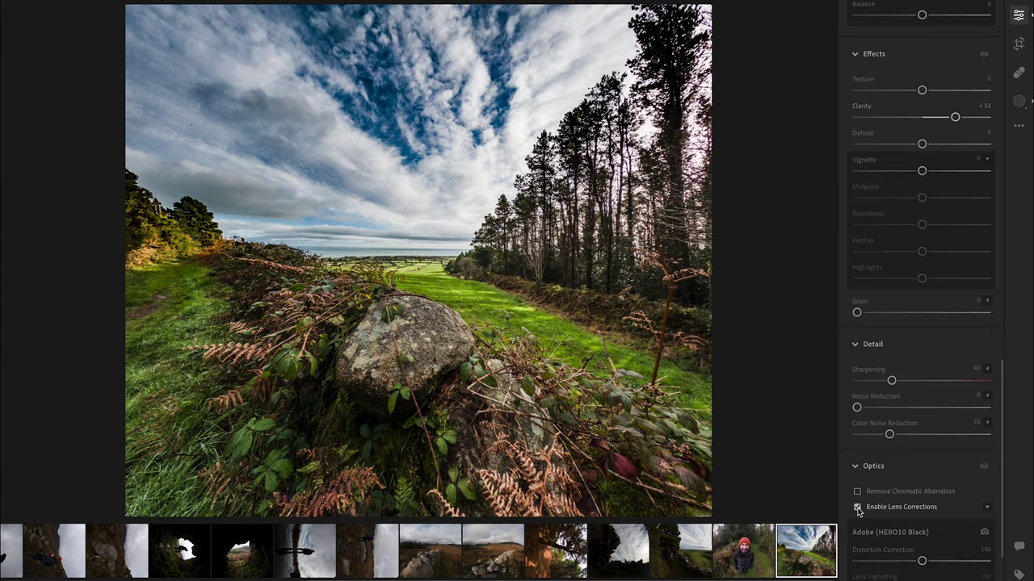
left_click(858, 507)
left_click(858, 507)
left_click(858, 507)
left_click(858, 508)
left_click(858, 507)
left_click(858, 507)
Step: Copy the field photo's edit settings and paste them onto the hiker-in-beanie portrait
right_click(799, 551)
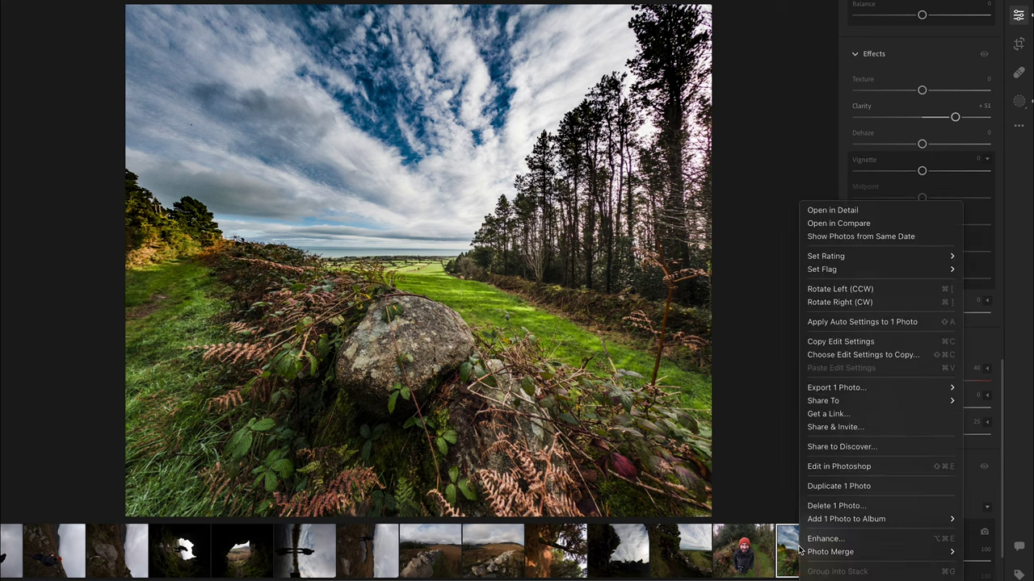
left_click(846, 342)
left_click(752, 539)
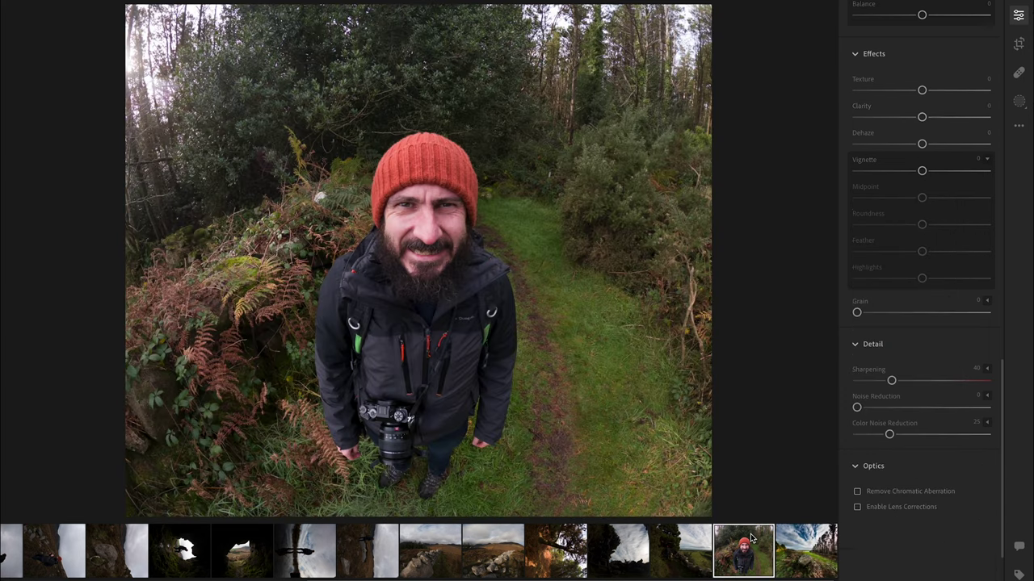
key("ctrl+v")
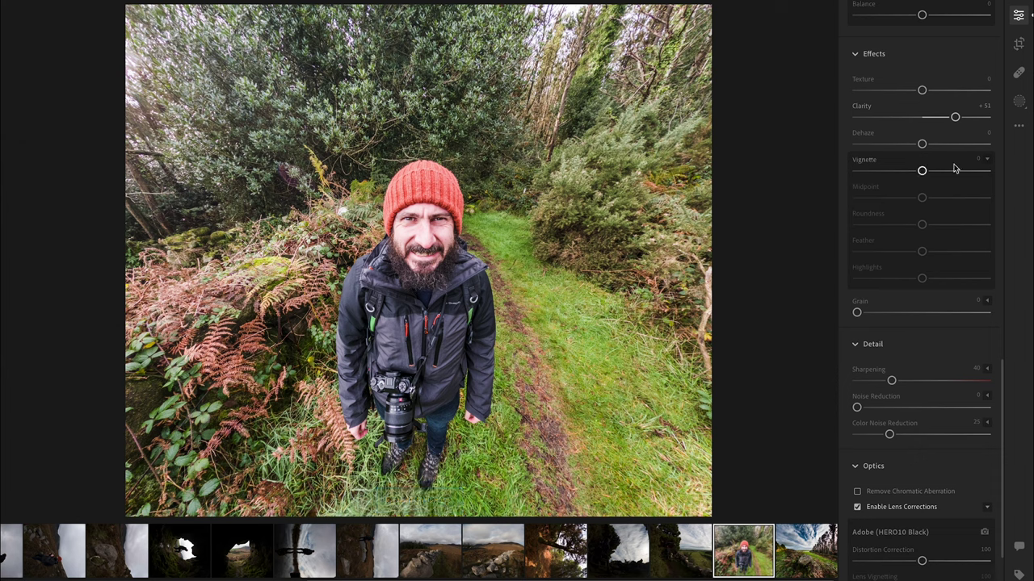
Step: Ease the portrait's Shadows to +63 and Exposure to +0.76, and start tightening its crop
scroll(958, 144, "up", 15)
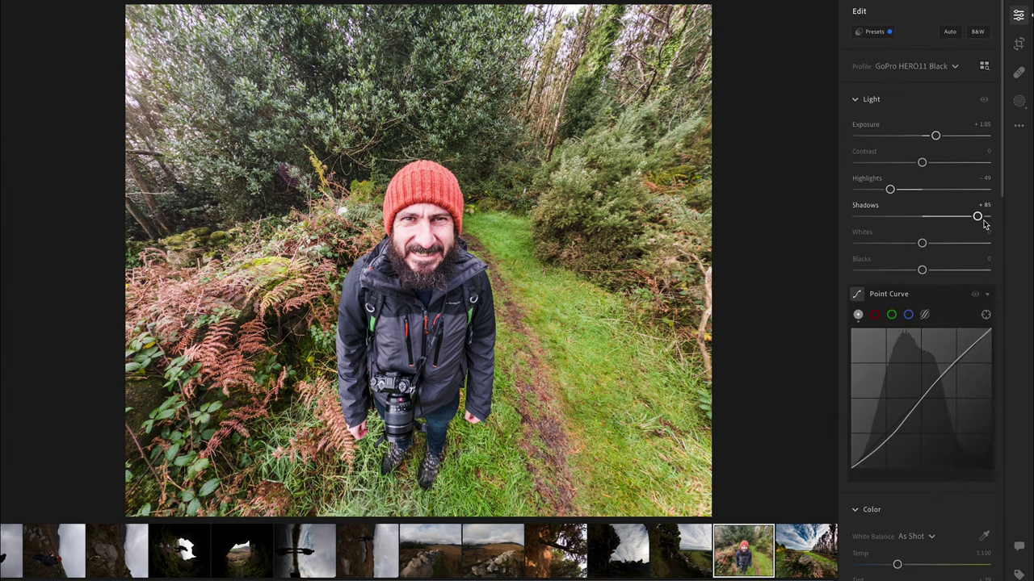
left_click_drag(977, 218, 962, 221)
left_click_drag(936, 135, 930, 139)
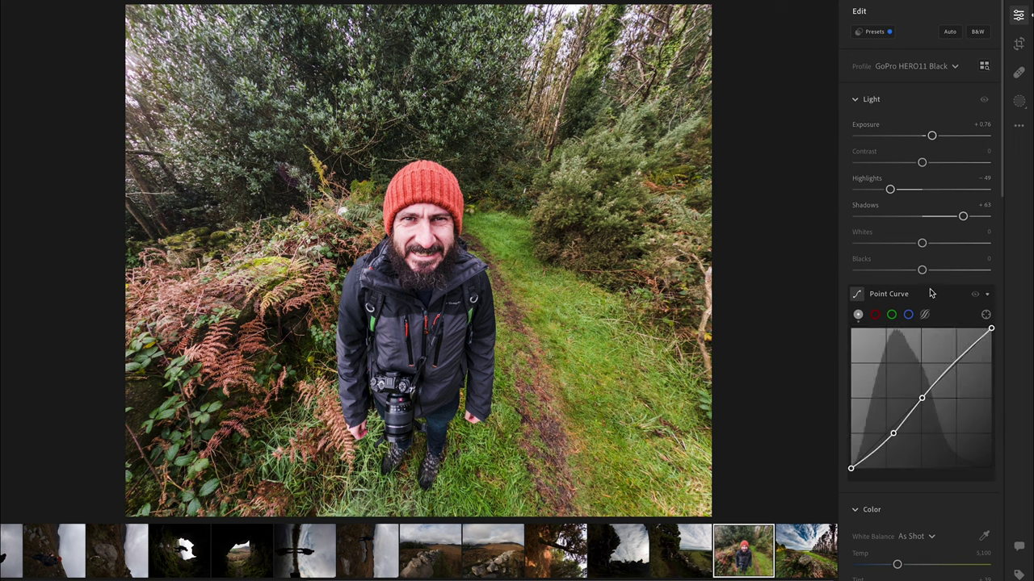
left_click(1019, 43)
left_click_drag(705, 7, 676, 35)
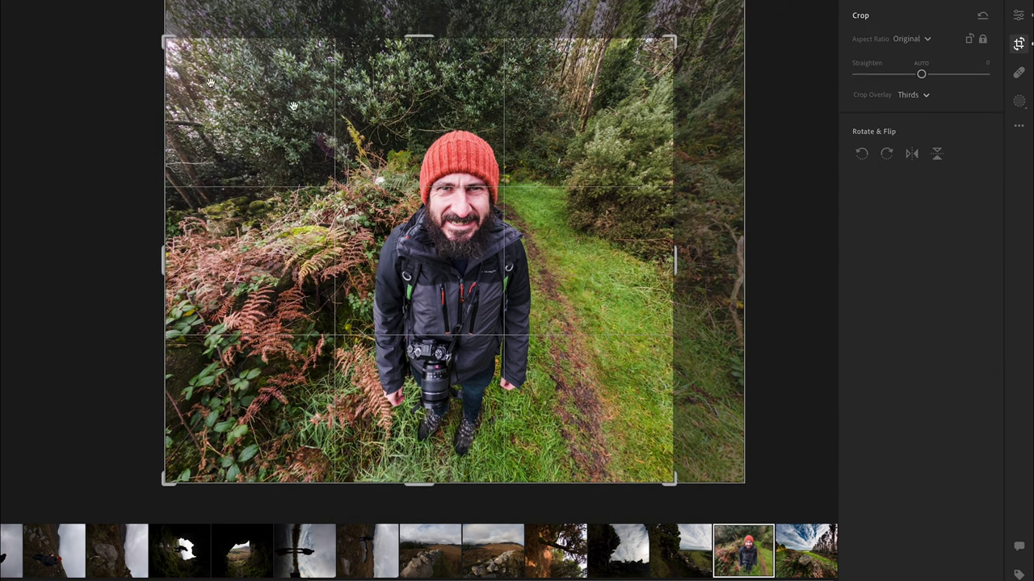
Step: Tighten the crop from the top-left corner around the hiker and apply it
left_click_drag(166, 40, 172, 71)
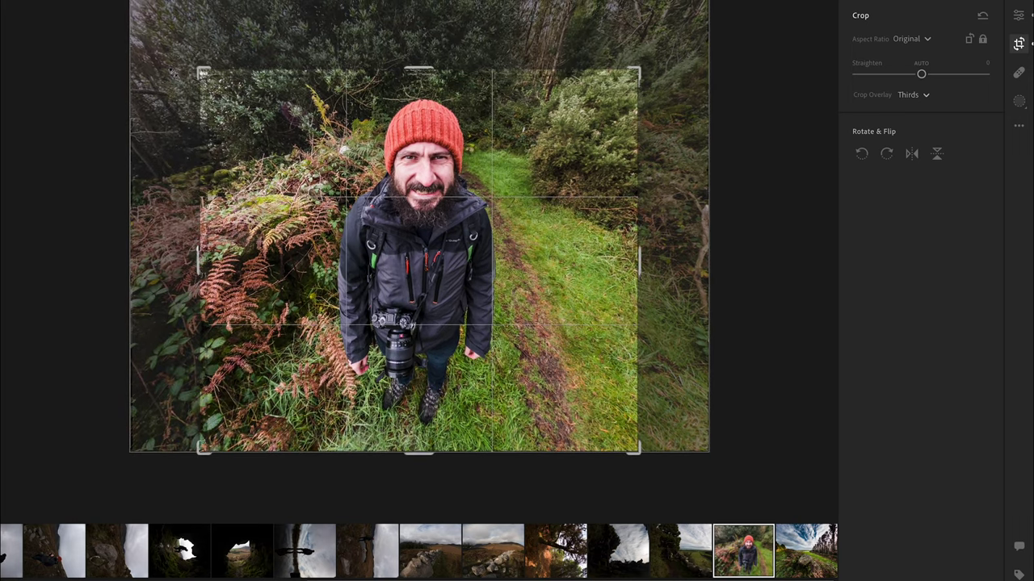
key("e")
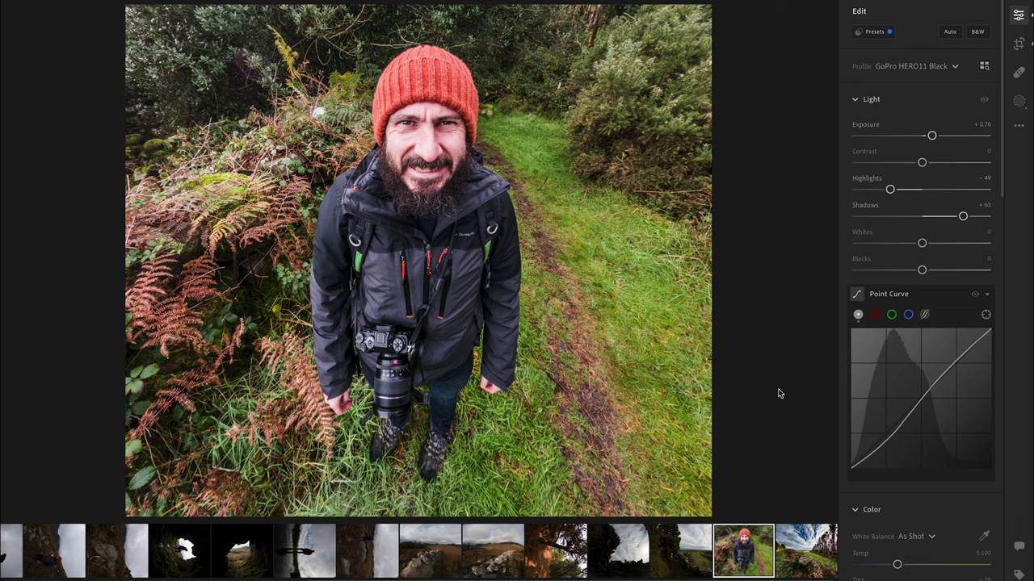
Step: Set Sharpening to 59 and add light noise reduction, checking detail on the hiker's face
scroll(928, 455, "down", 3)
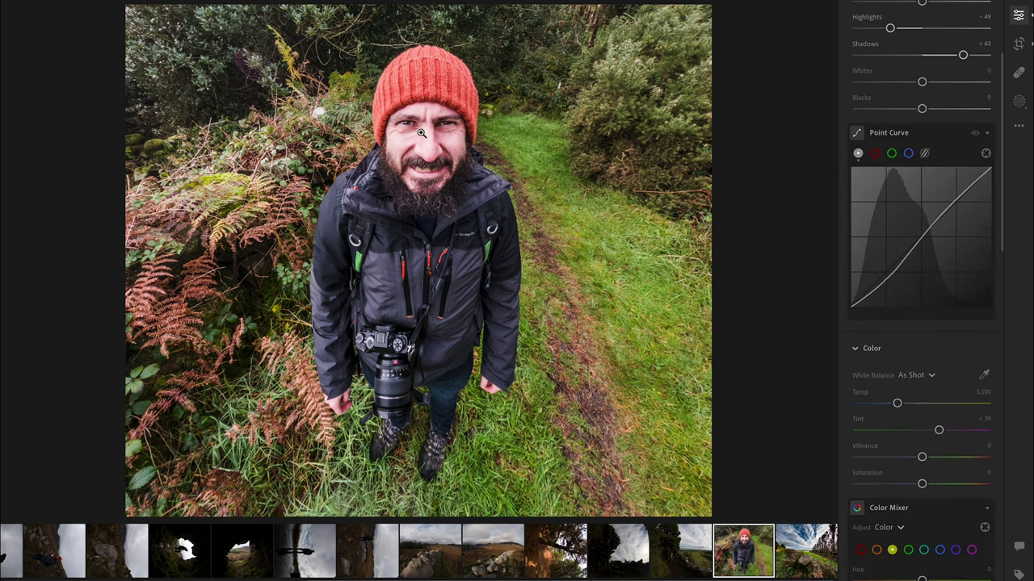
left_click(421, 133)
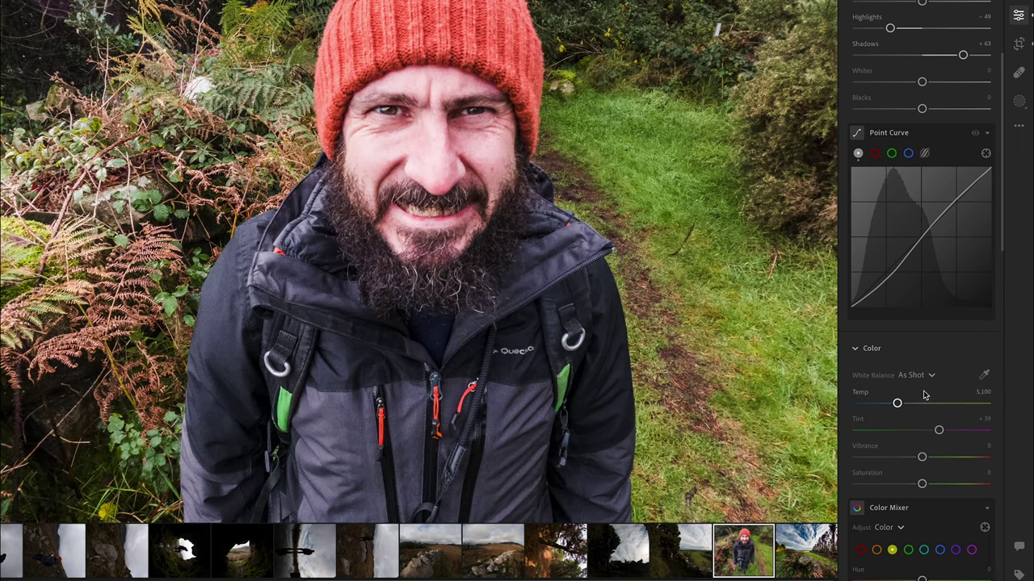
scroll(872, 409, "down", 10)
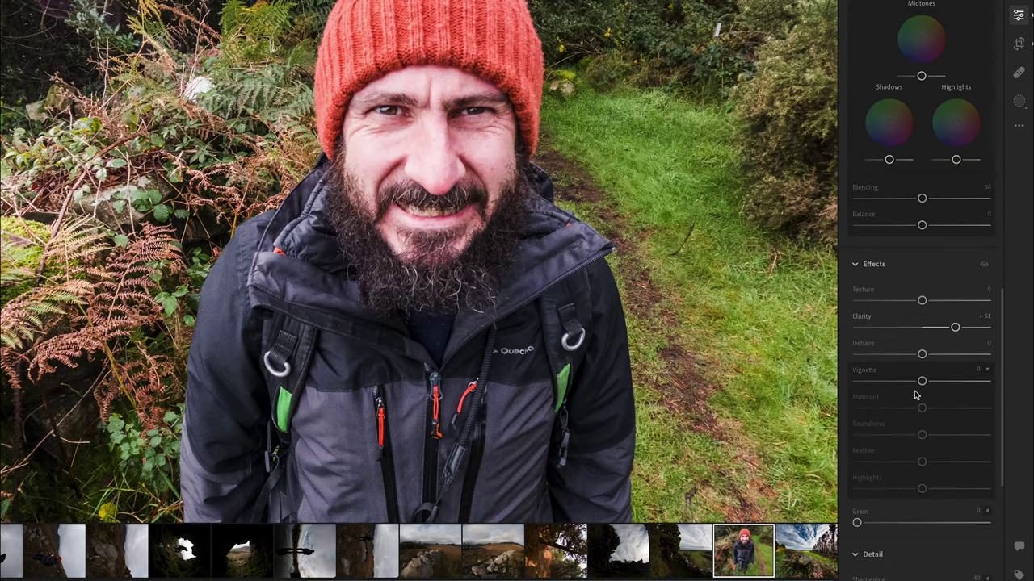
scroll(893, 488, "down", 2)
mouse_move(891, 473)
left_mouse_down()
mouse_move(919, 474)
mouse_move(909, 475)
left_mouse_up()
left_click_drag(857, 500, 870, 500)
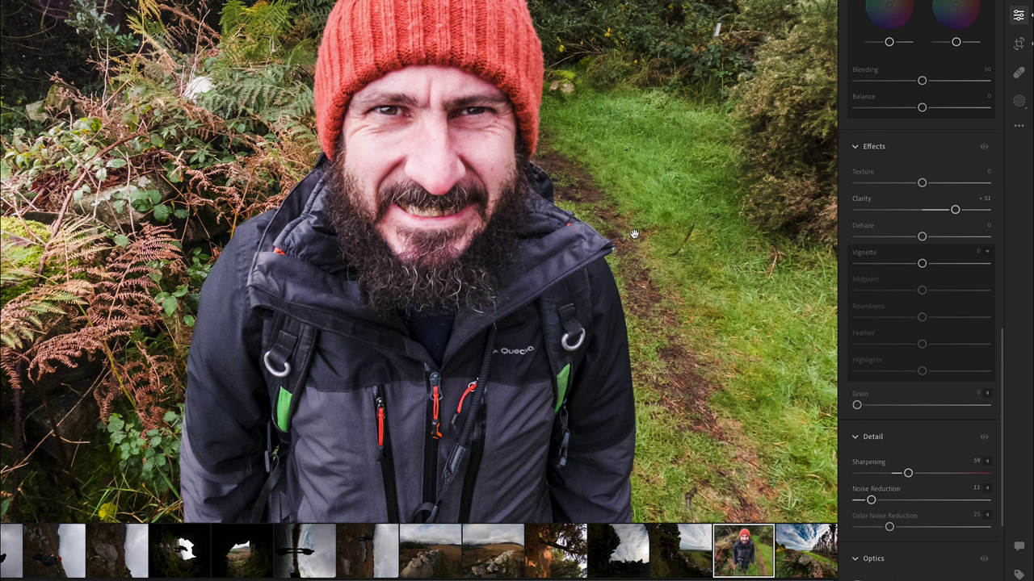
left_click(510, 237)
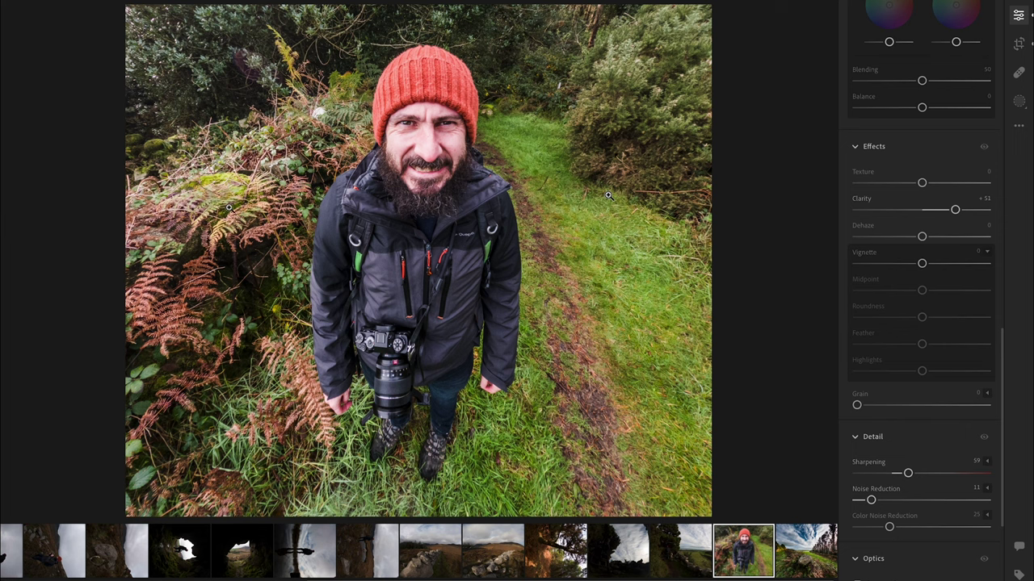
left_click(412, 183)
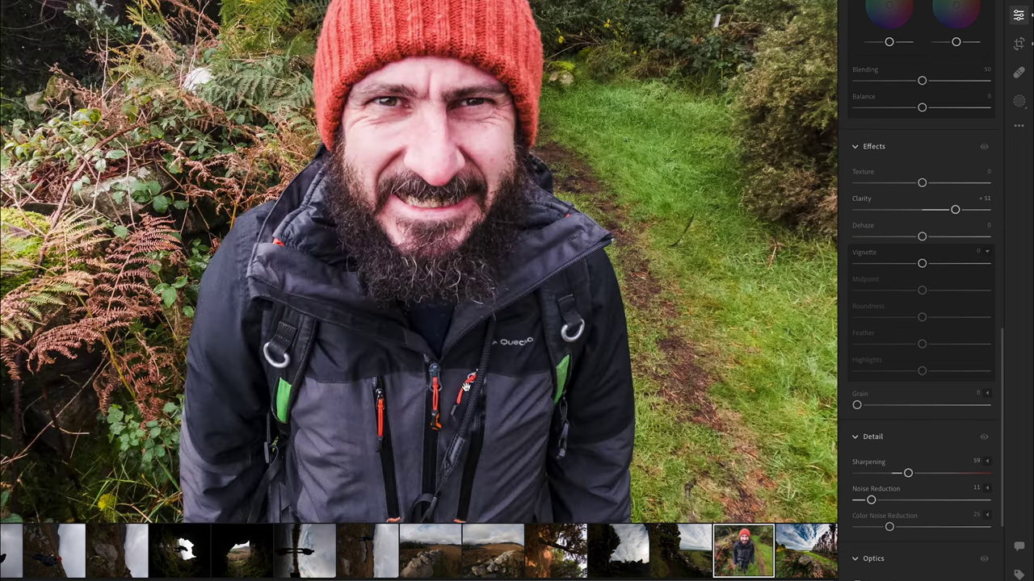
left_click(430, 130)
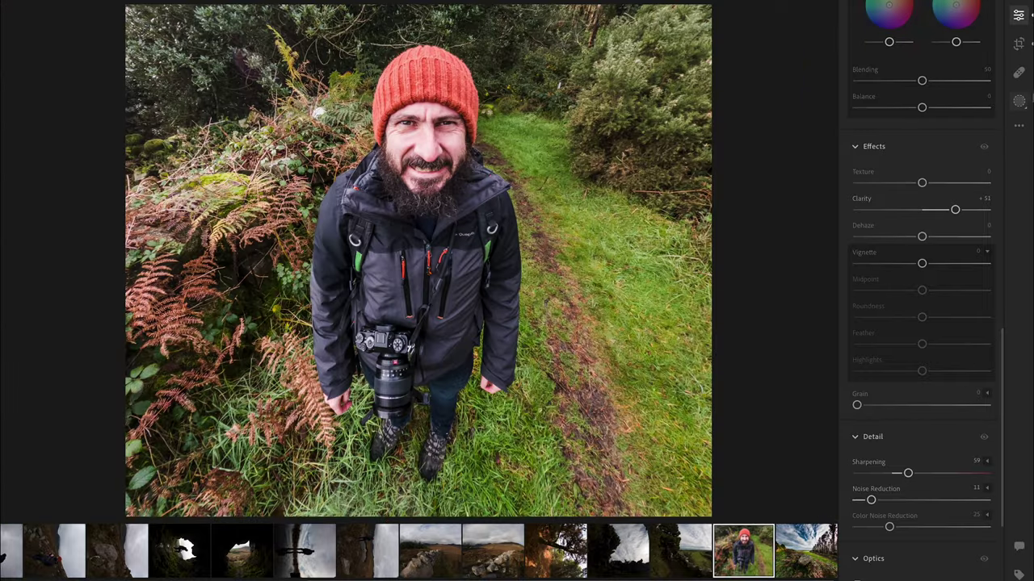
left_click(1016, 103)
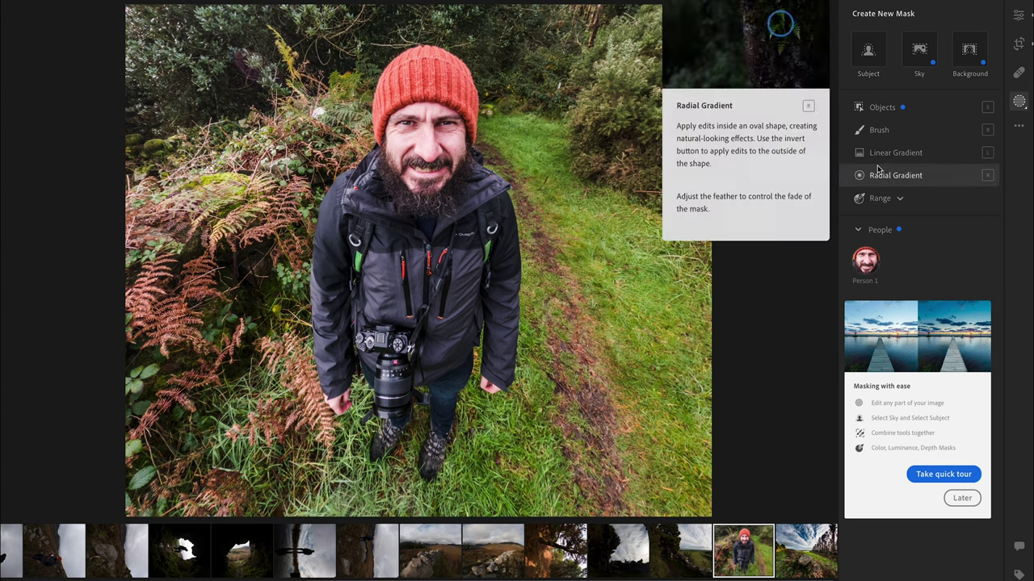
Step: Create a Subject mask on the hiker and raise its Clarity
left_click(868, 50)
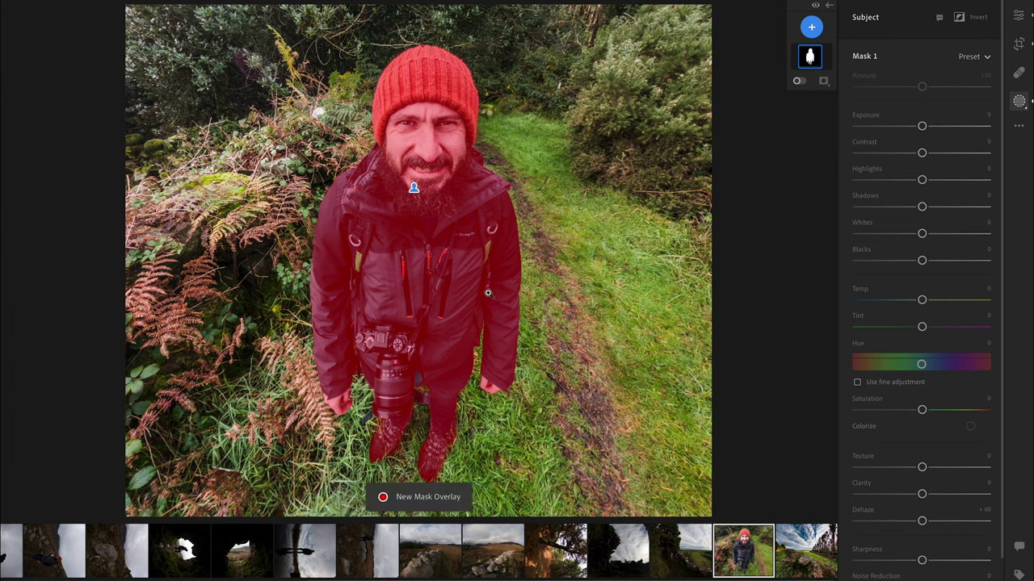
mouse_move(921, 494)
left_mouse_down()
mouse_move(974, 494)
mouse_move(937, 498)
left_mouse_up()
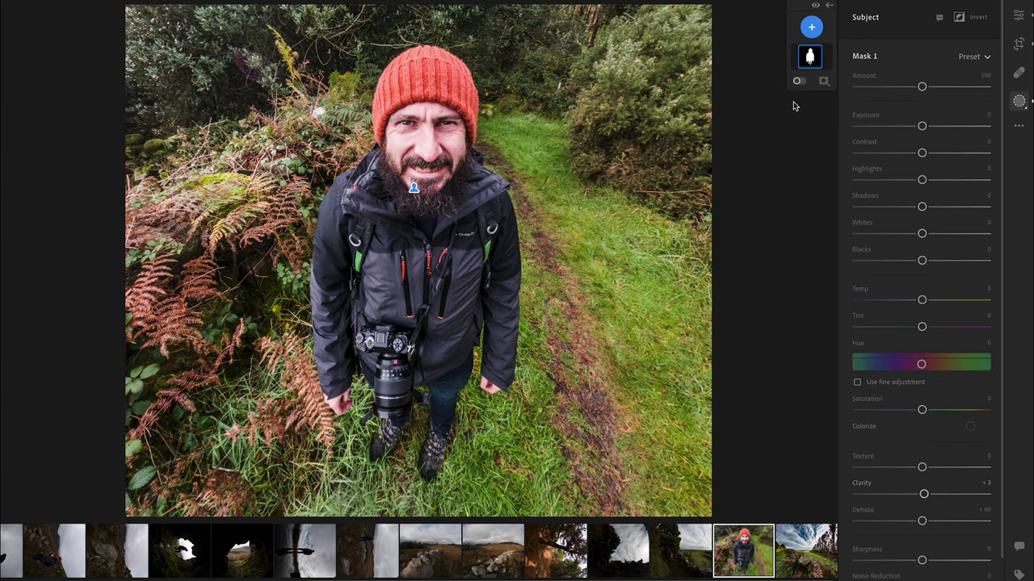
mouse_move(807, 61)
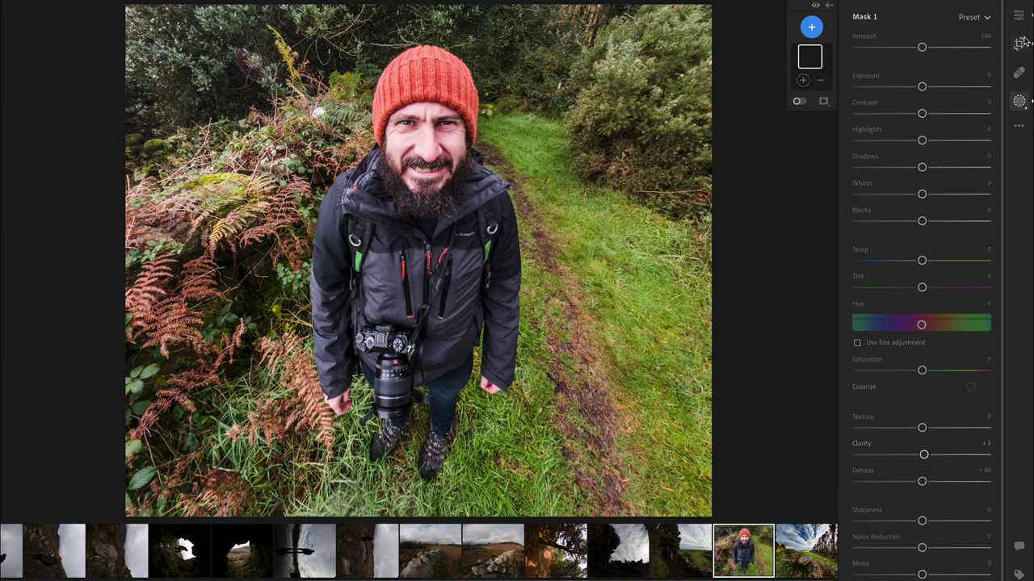
left_click(1019, 102)
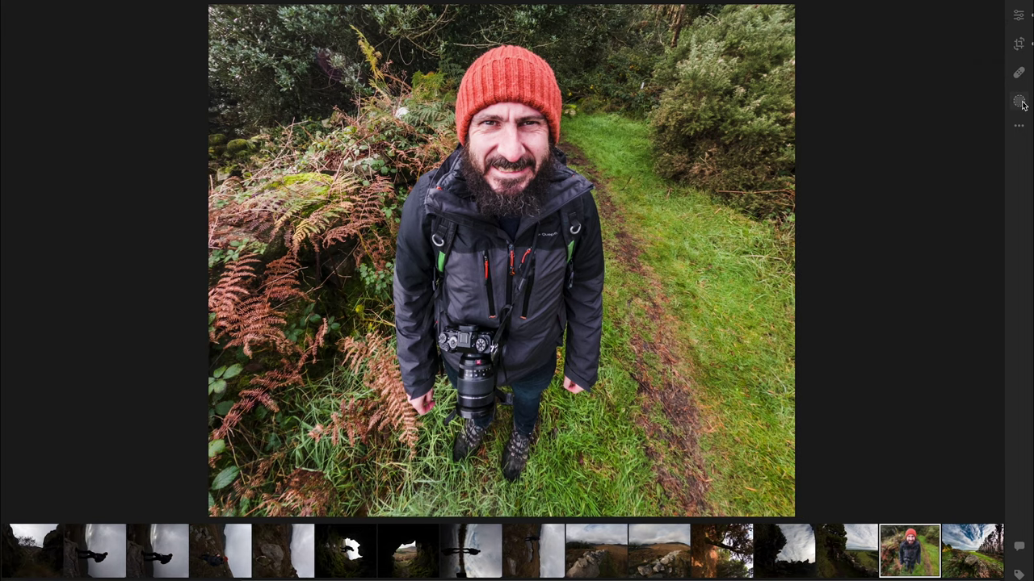
Step: Add a radial gradient mask over the hat with Clarity +21
left_click(1020, 102)
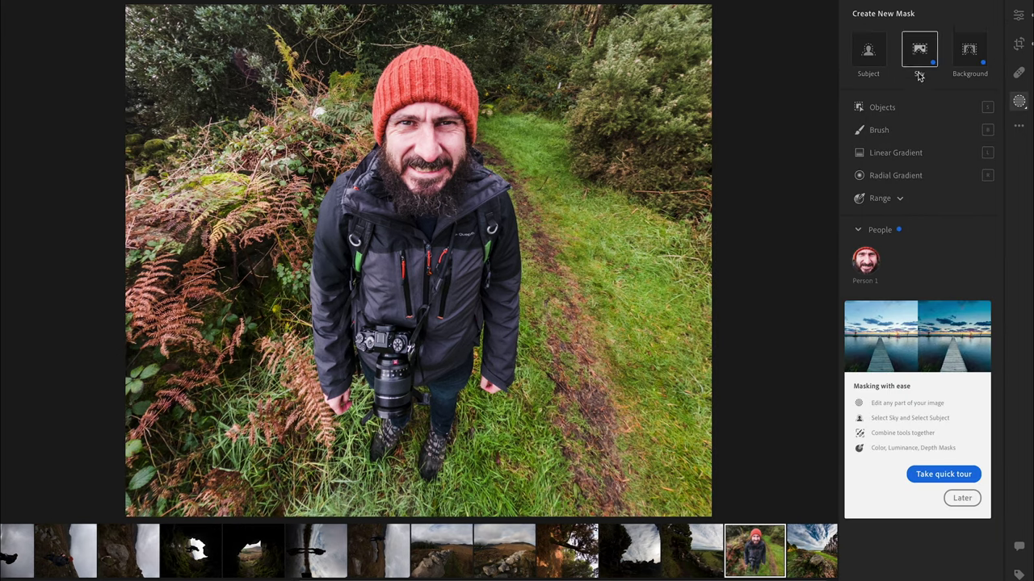
left_click(893, 178)
mouse_move(399, 79)
left_mouse_down()
mouse_move(460, 146)
mouse_move(414, 119)
mouse_move(421, 137)
left_mouse_up()
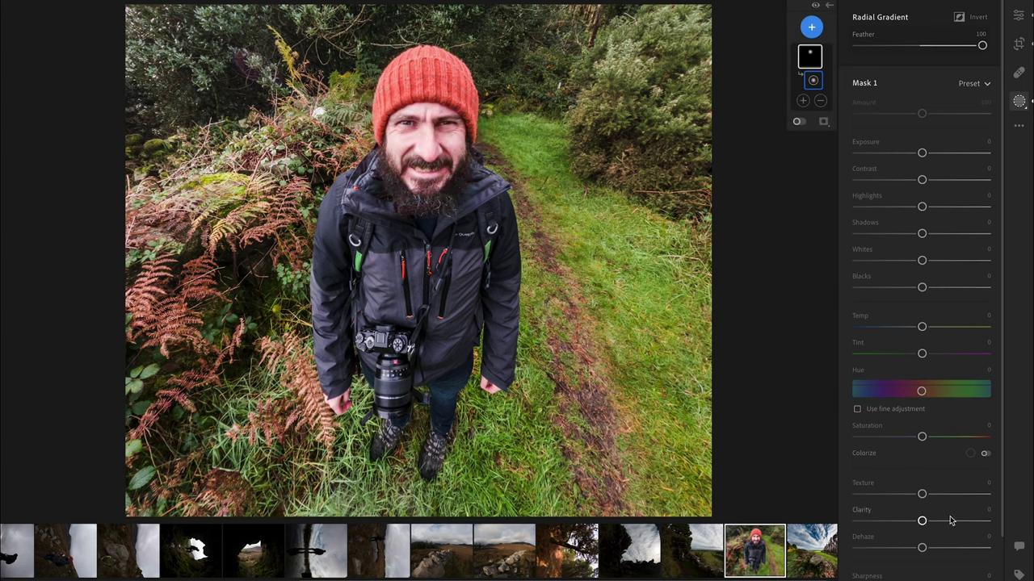
mouse_move(927, 523)
left_mouse_down()
mouse_move(964, 521)
mouse_move(919, 522)
mouse_move(939, 520)
left_mouse_up()
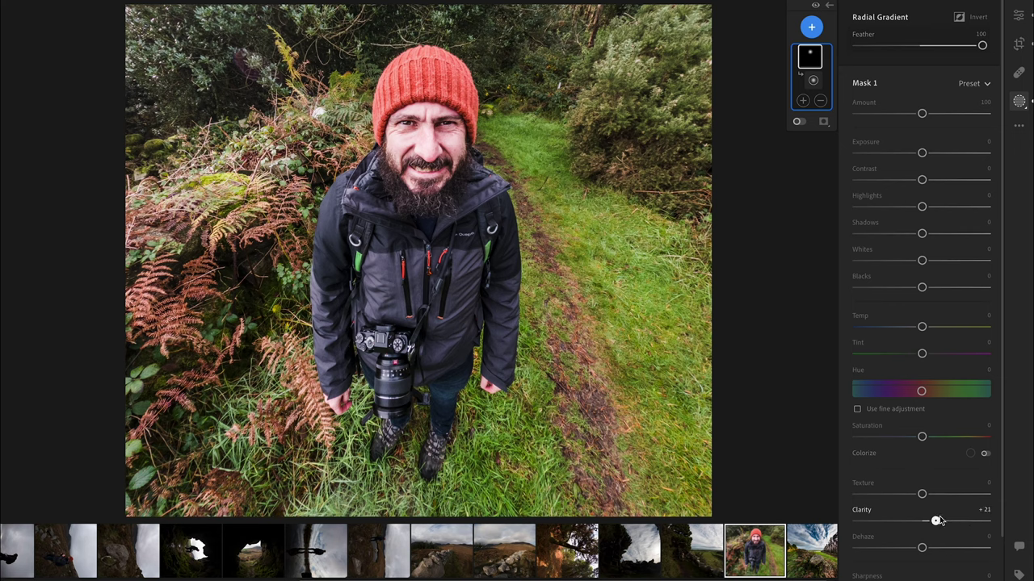
left_click(1018, 16)
Step: Lower Exposure slightly and shape a faded S-curve with a lifted black point
left_click_drag(931, 135, 932, 135)
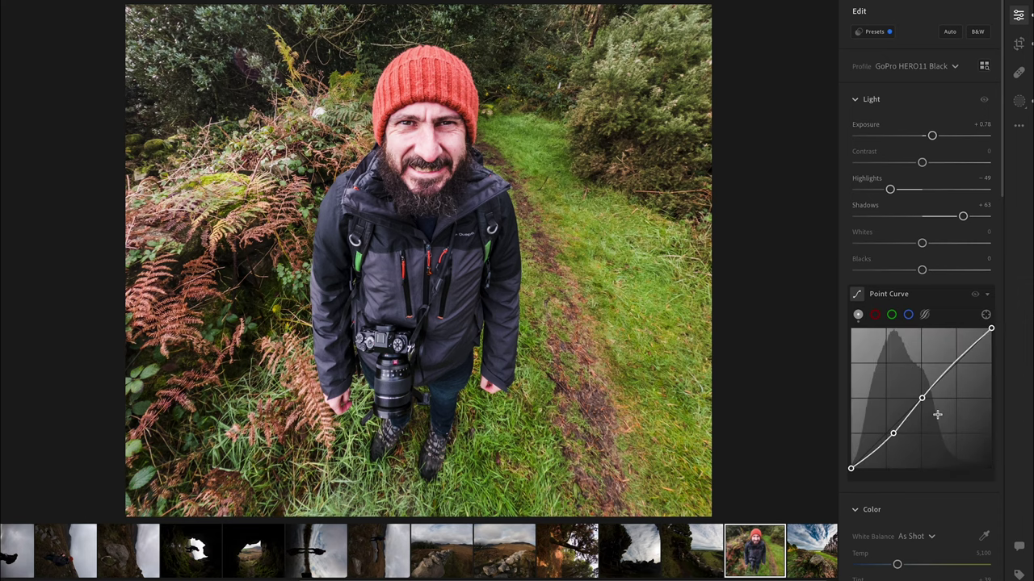
mouse_move(851, 472)
left_mouse_down()
mouse_move(839, 450)
mouse_move(835, 472)
left_mouse_up()
left_click_drag(851, 471, 832, 454)
left_click_drag(992, 331, 992, 337)
left_click_drag(921, 398, 922, 398)
left_click_drag(893, 433, 895, 433)
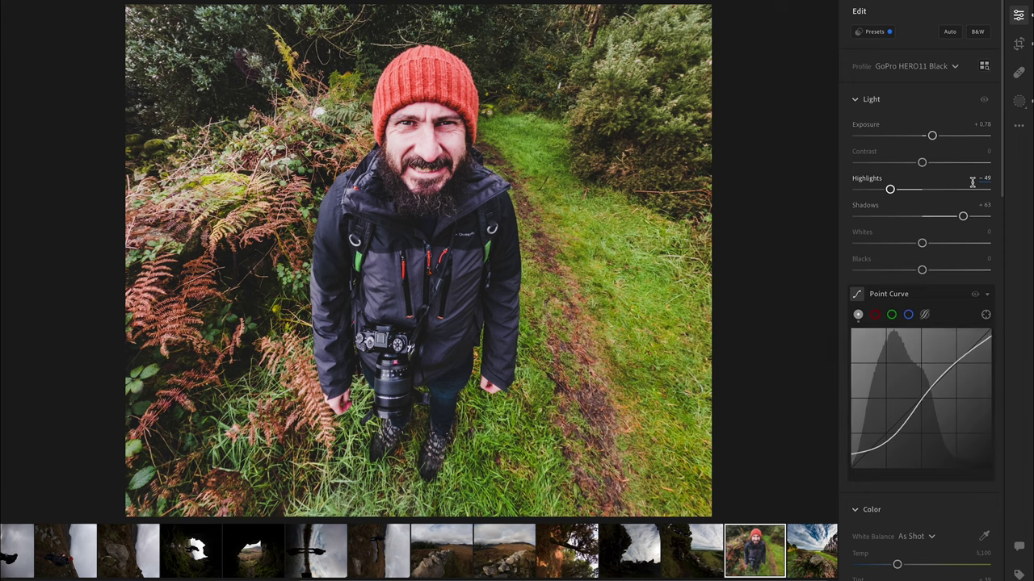
Step: Preview the photo larger, then lower Saturation to -3
left_click(1020, 16)
left_click(1020, 16)
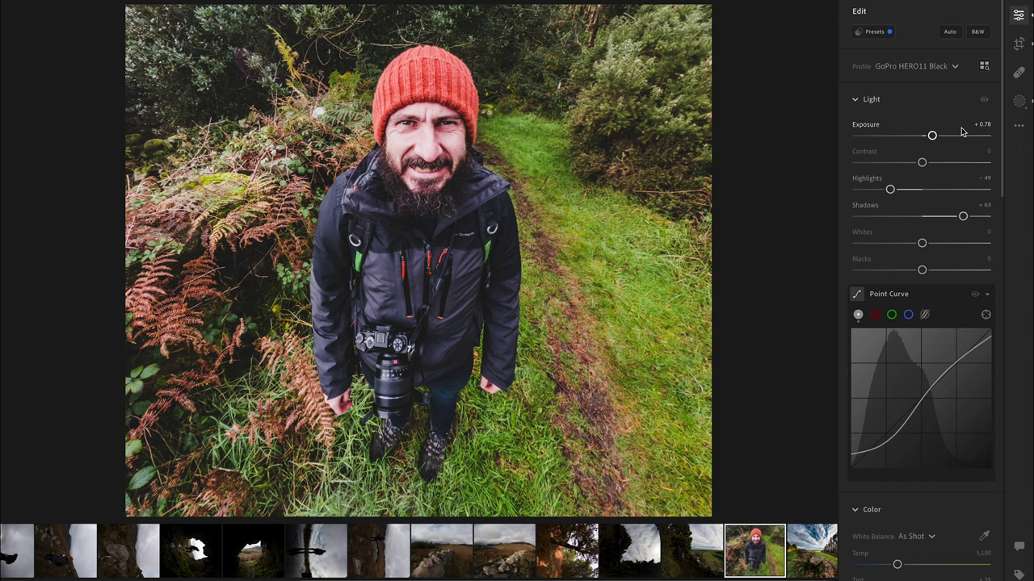
scroll(961, 132, "down", 3)
mouse_move(922, 374)
left_mouse_down()
mouse_move(843, 379)
mouse_move(921, 379)
left_mouse_up()
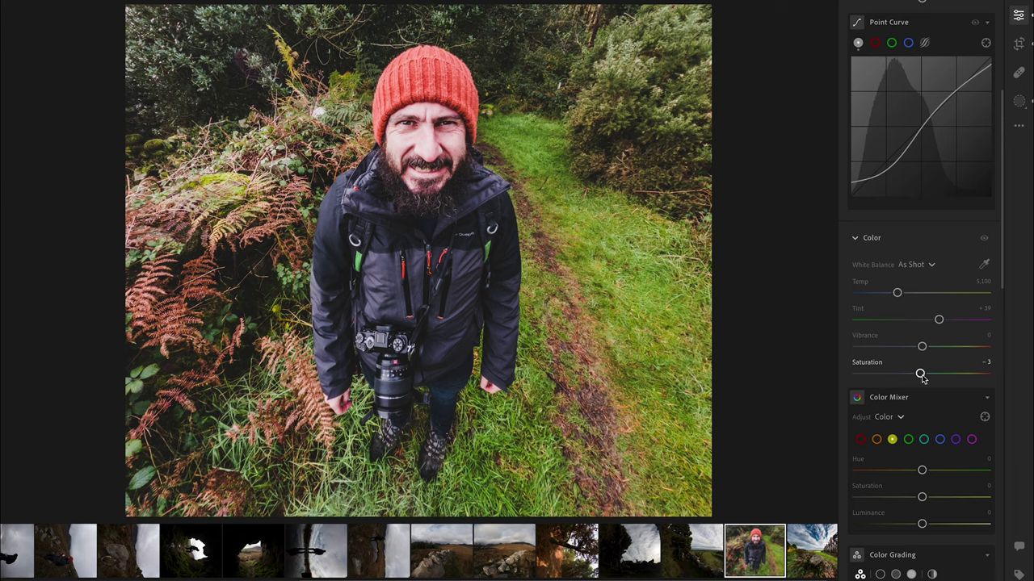
Step: Preview in black and white at Saturation -100 and darken the tone curve's shadows
left_click_drag(922, 378, 769, 394)
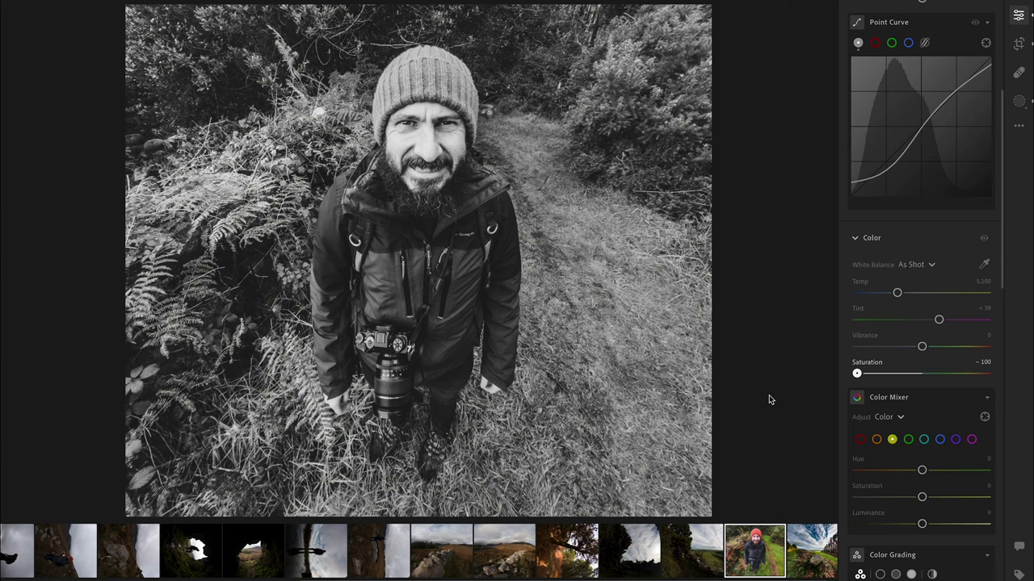
left_click_drag(895, 163, 898, 165)
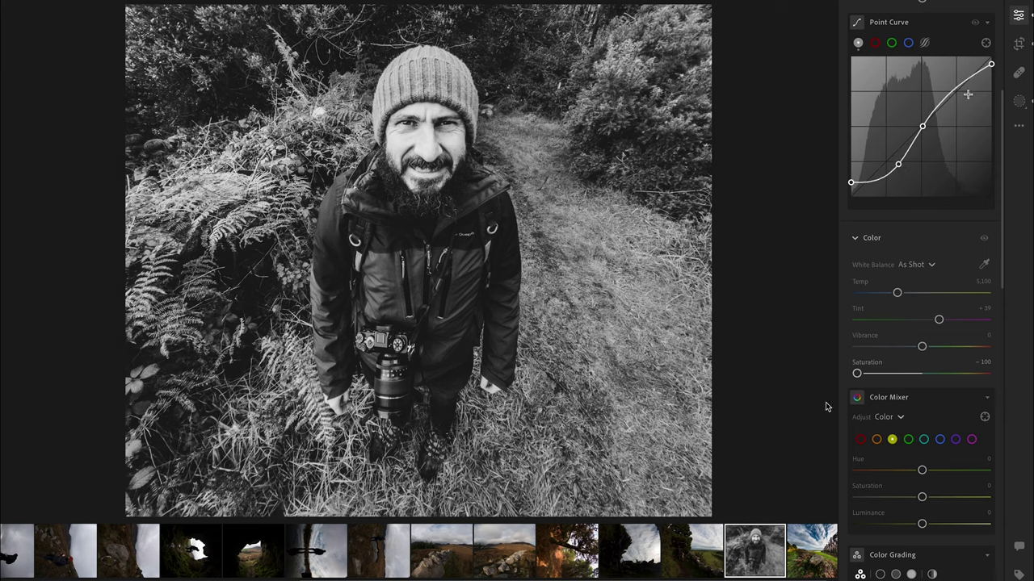
scroll(943, 353, "down", 10)
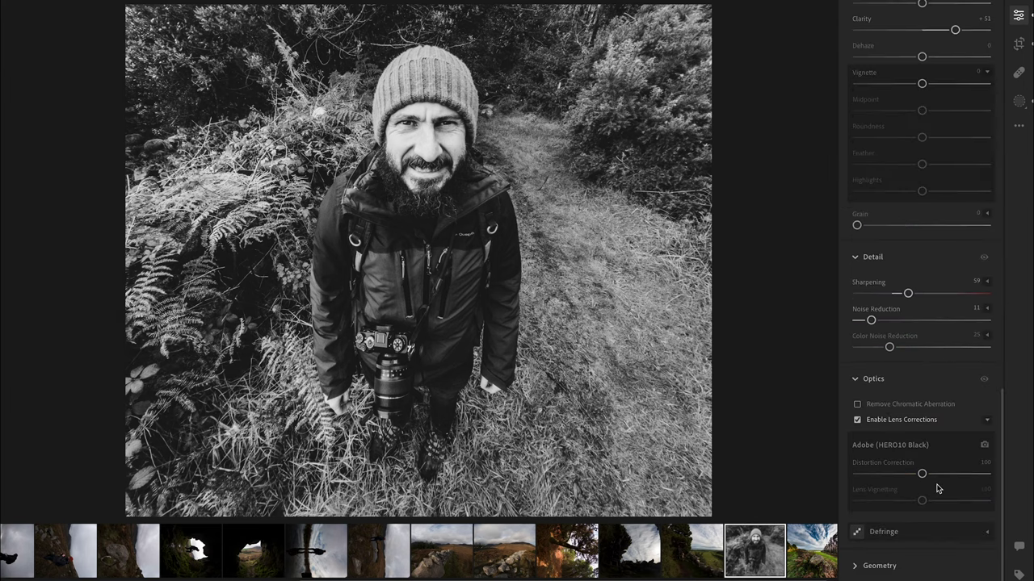
left_click(908, 570)
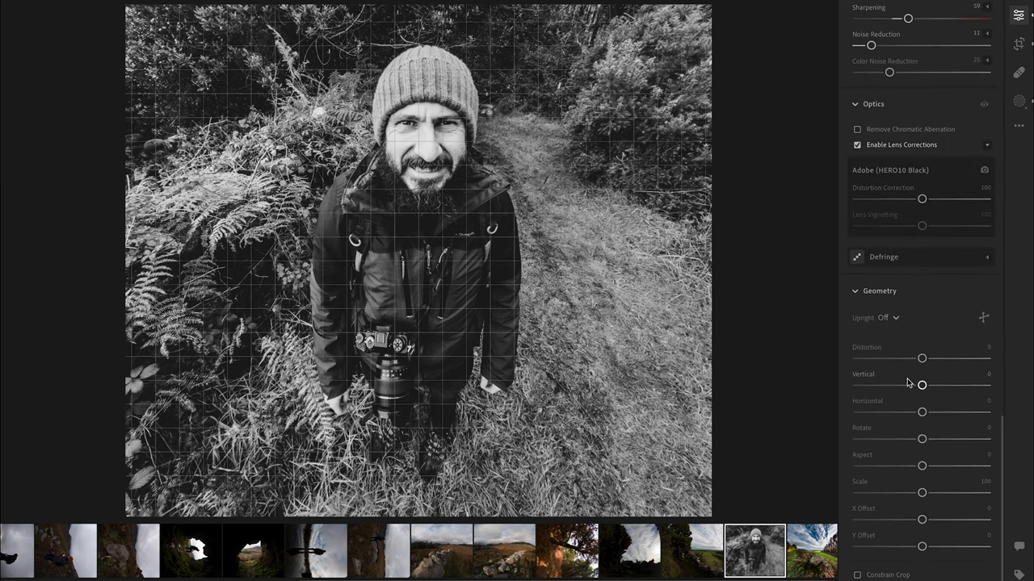
scroll(906, 384, "up", 8)
scroll(906, 384, "up", 1)
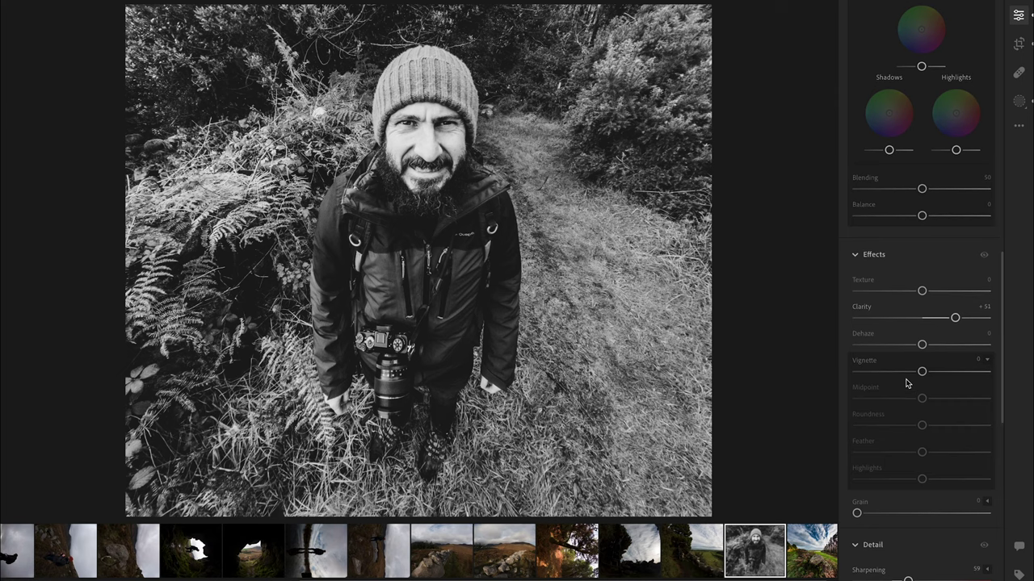
Step: Add a -12 vignette with Midpoint 42 and raise Saturation back to -23
left_click_drag(921, 371, 911, 399)
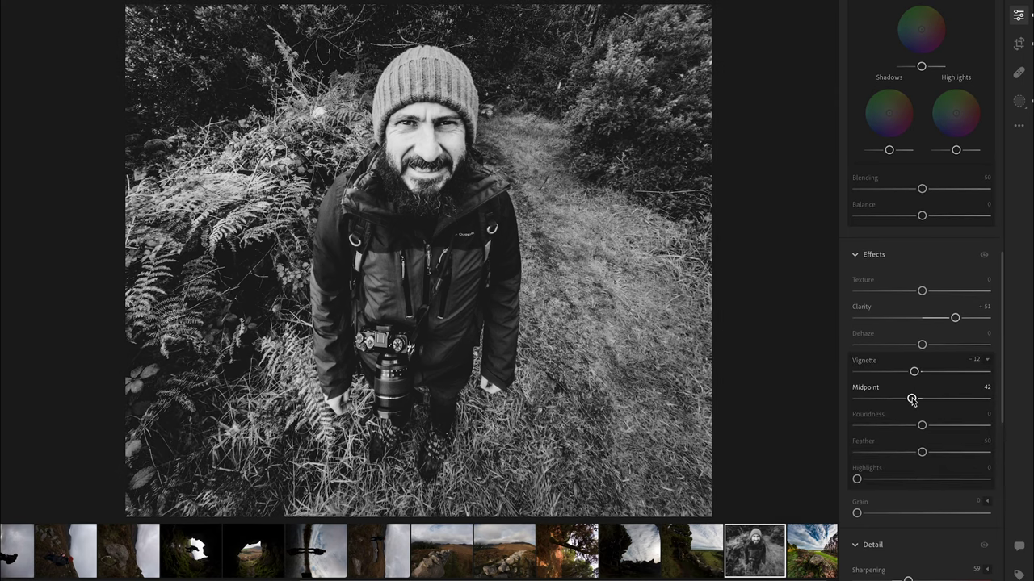
scroll(947, 310, "up", 20)
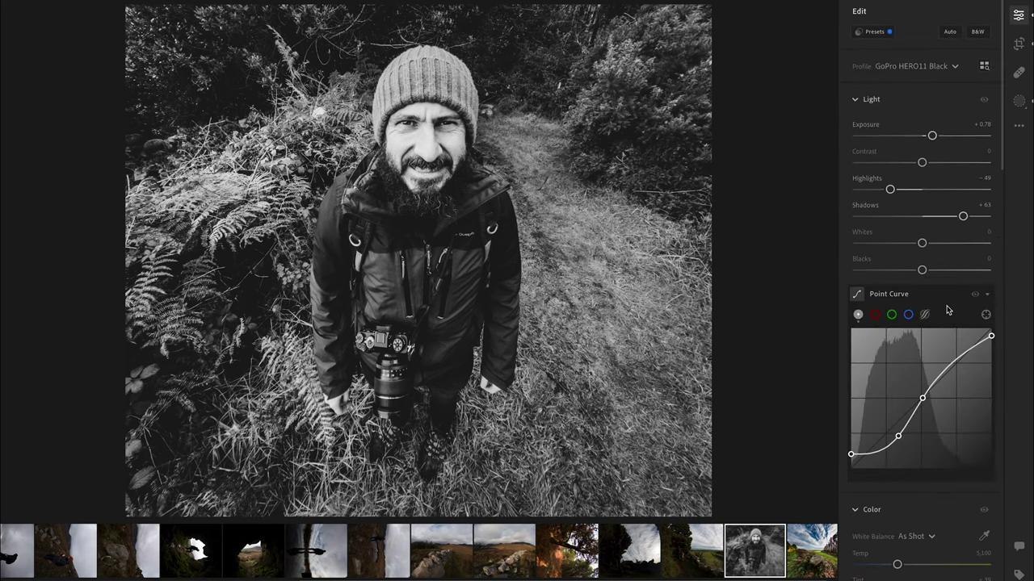
scroll(947, 310, "down", 5)
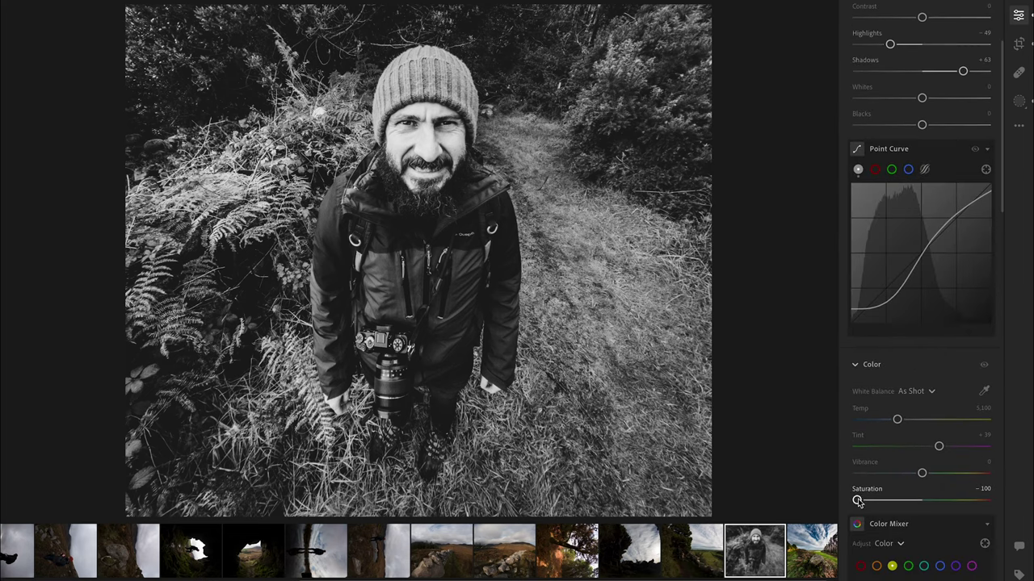
left_click_drag(858, 502, 904, 501)
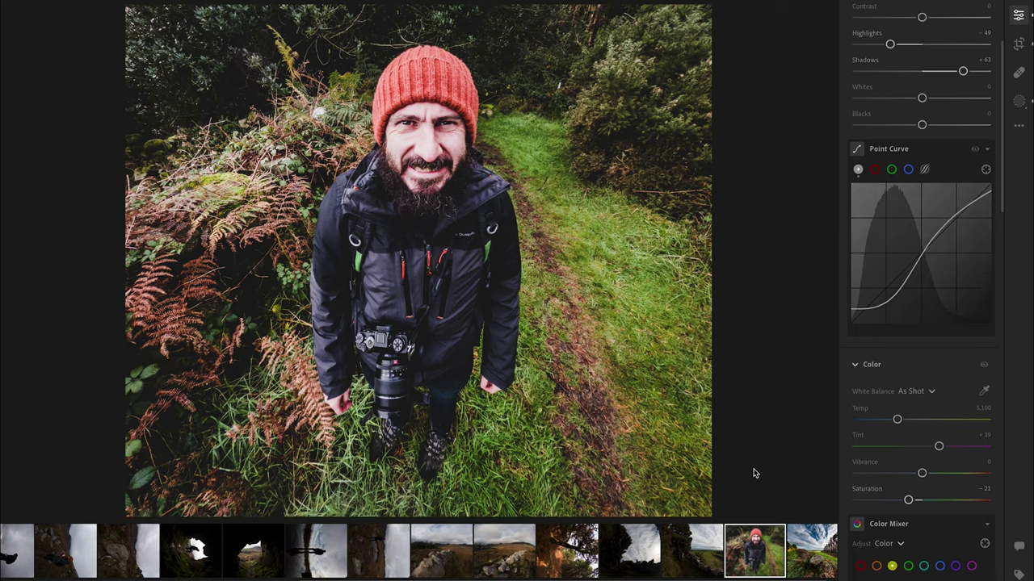
Step: Select the green-field stone-wall photo and paste the copied edits (Highlights -49, Shadows +85)
key("Right")
left_click(732, 557)
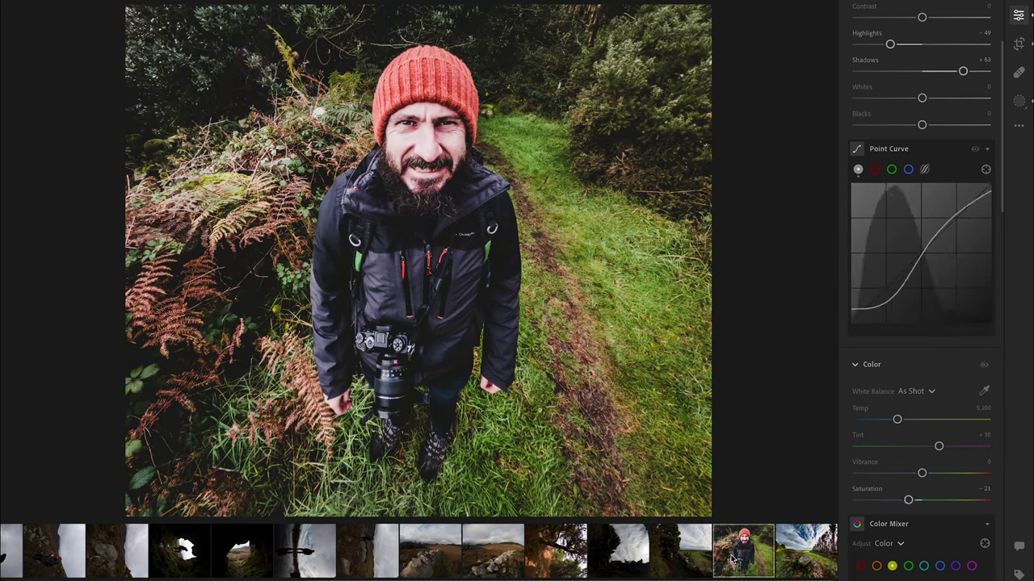
left_click(658, 560)
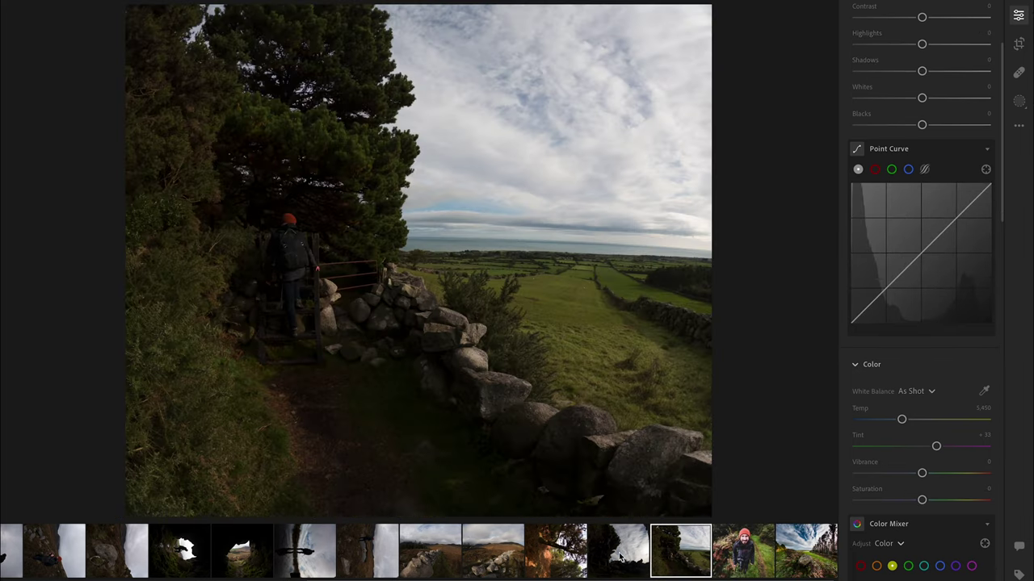
left_click(620, 557)
left_click(675, 553)
right_click(681, 562)
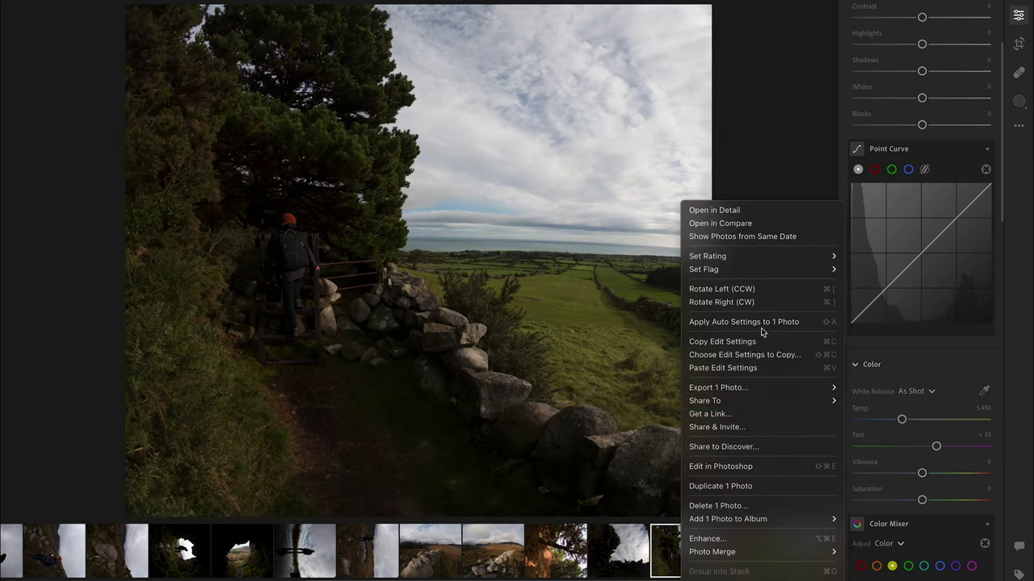
left_click(737, 369)
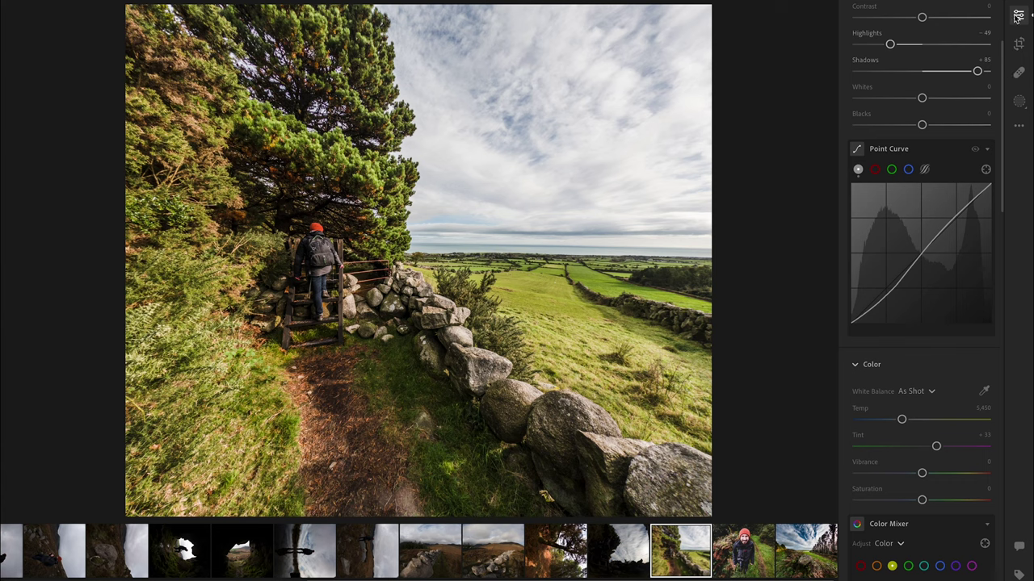
scroll(933, 78, "up", 4)
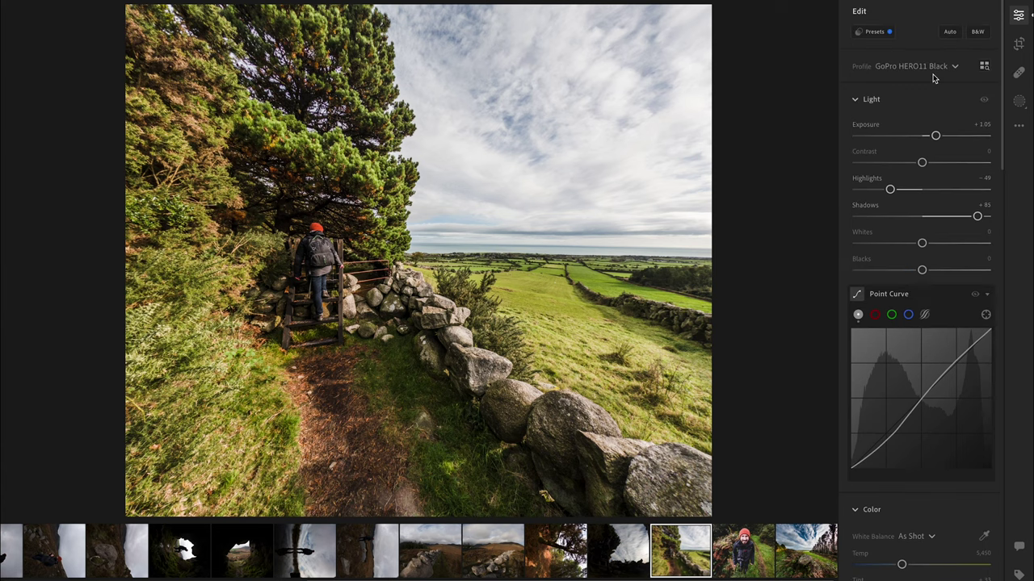
Step: Add a linear gradient mask over the stone-wall photo's sky and raise its Dehaze
left_click(1020, 101)
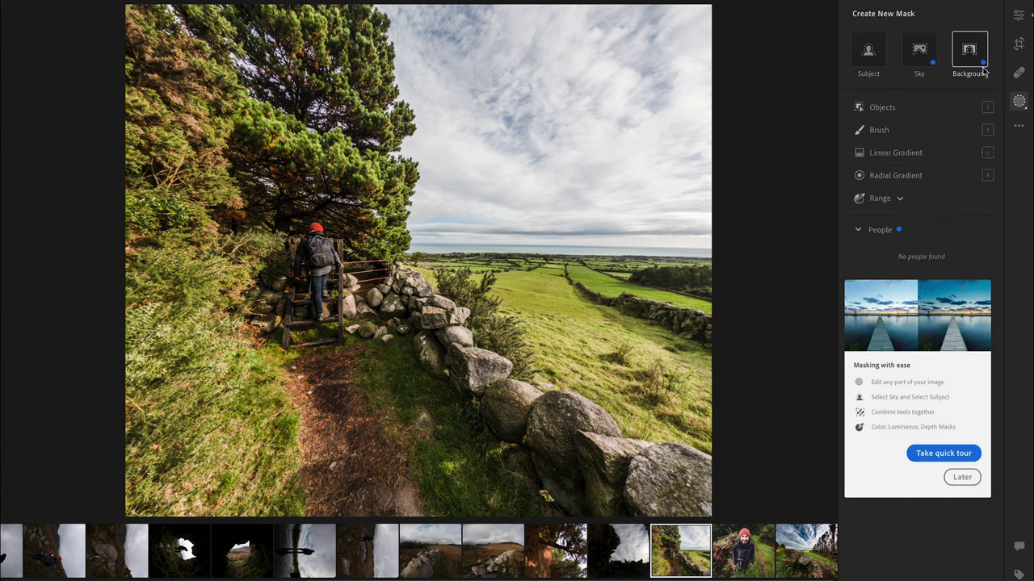
left_click(891, 153)
left_click_drag(554, 84, 479, 242)
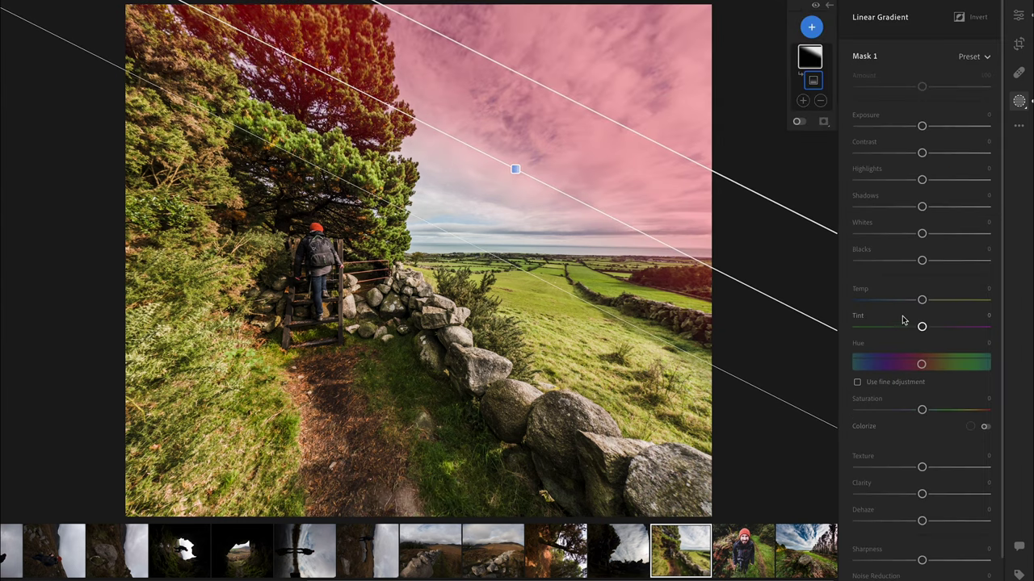
left_click_drag(921, 522, 957, 521)
Step: Open the dark stile photo and rotate it four quarter turns back to its original orientation
left_click(622, 547)
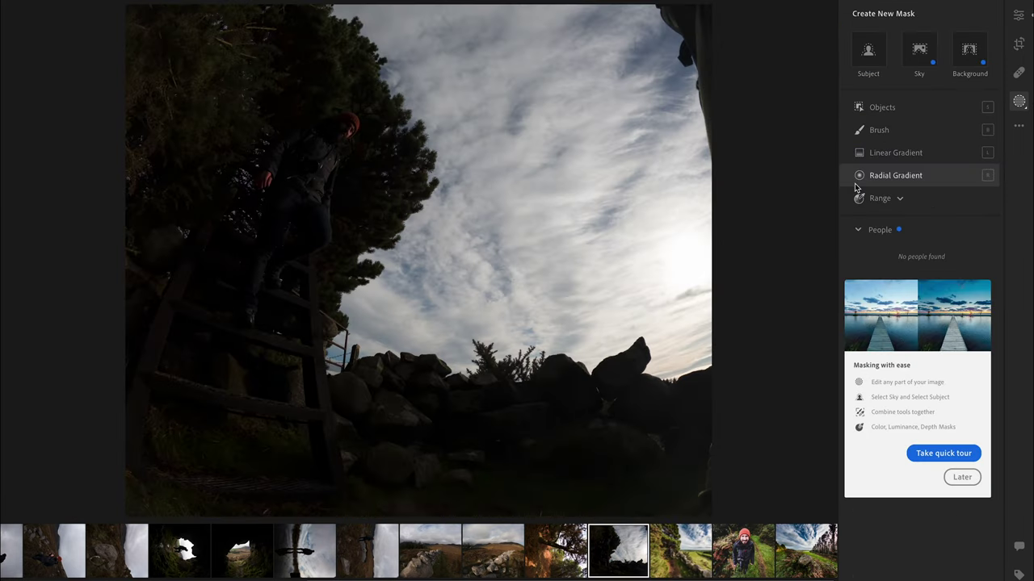
left_click(1020, 43)
left_click(862, 154)
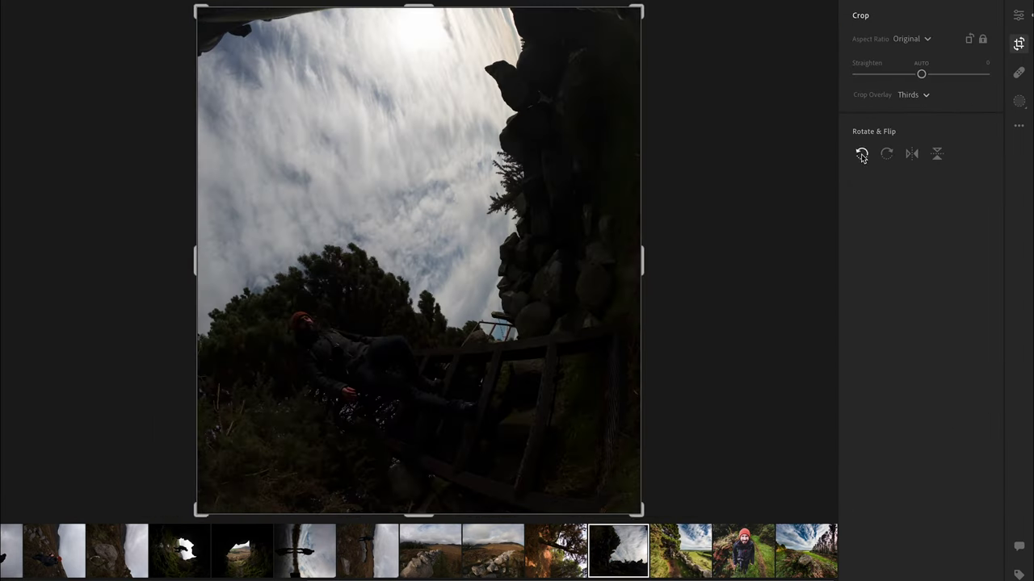
left_click(862, 154)
left_click(862, 155)
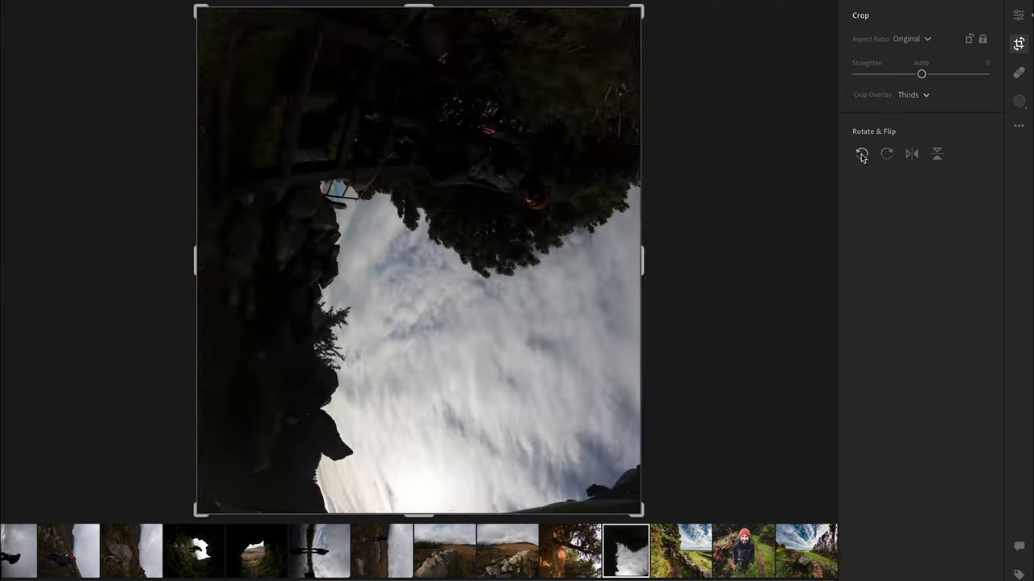
left_click(861, 154)
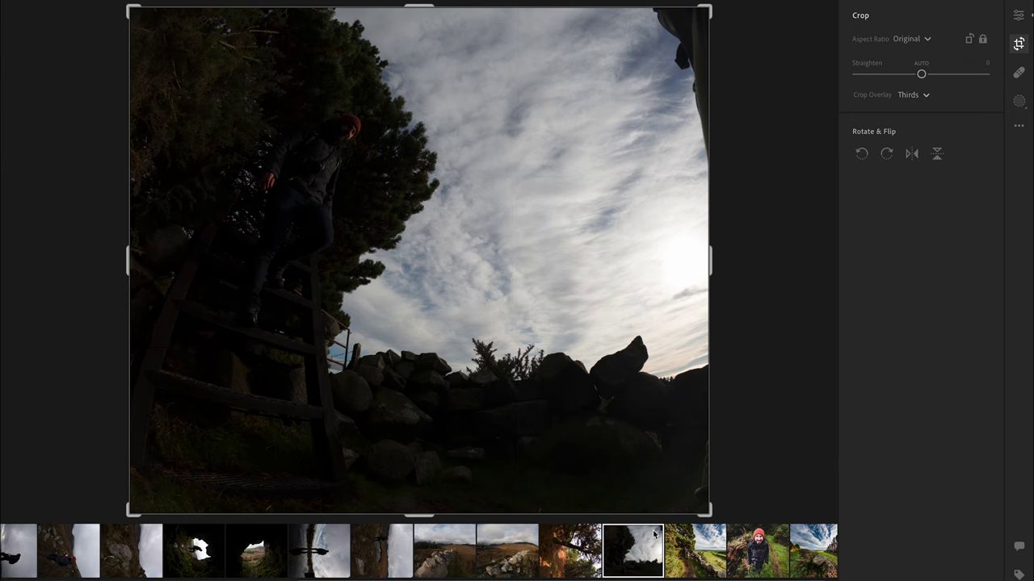
Step: Paste the copied edits onto the stile photo to brighten the man on the stairs
right_click(635, 551)
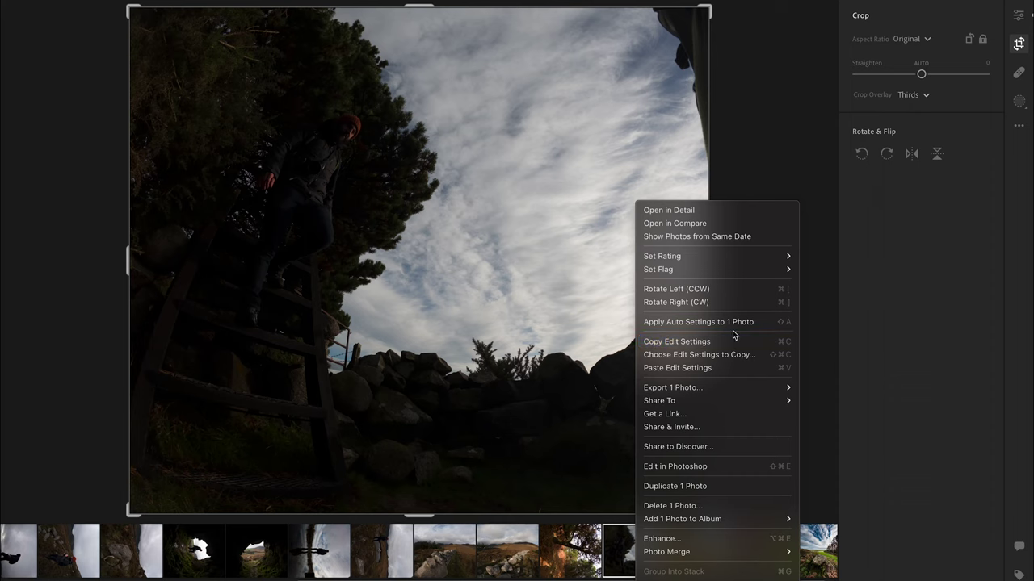
left_click(717, 367)
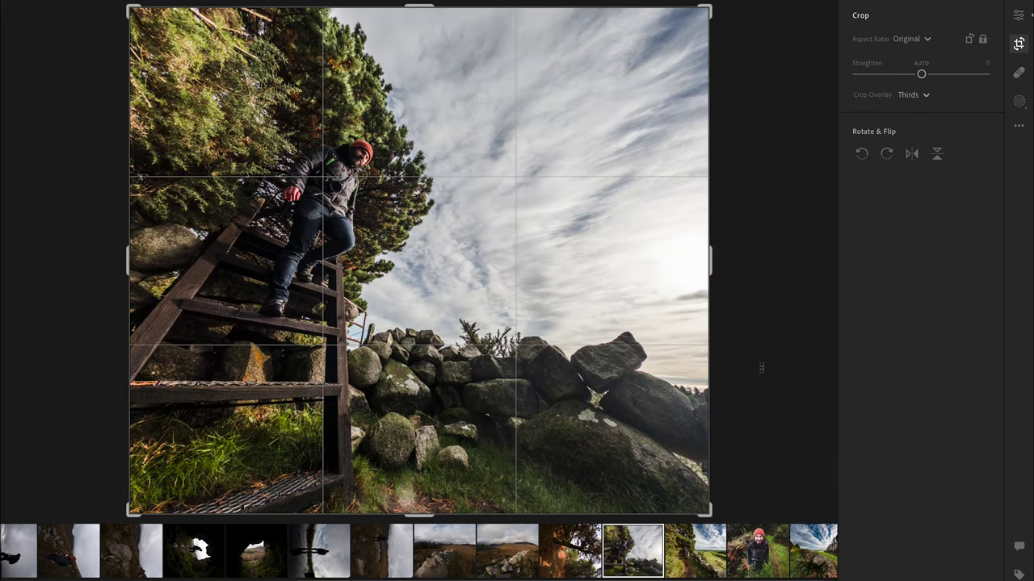
left_click(1018, 15)
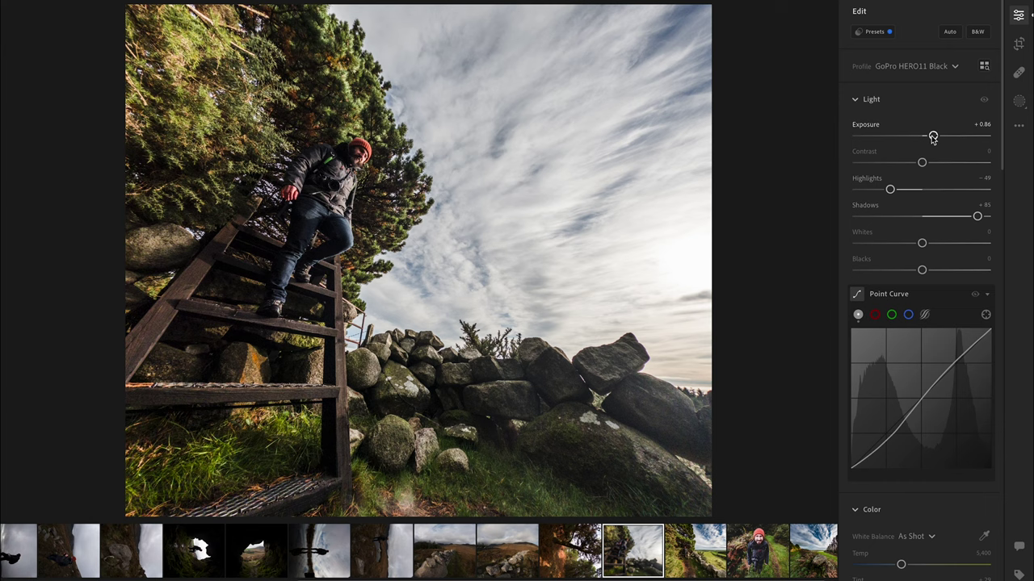
Step: Crop the stairs photo tighter on the right with a slight tilt
left_click_drag(933, 138, 932, 136)
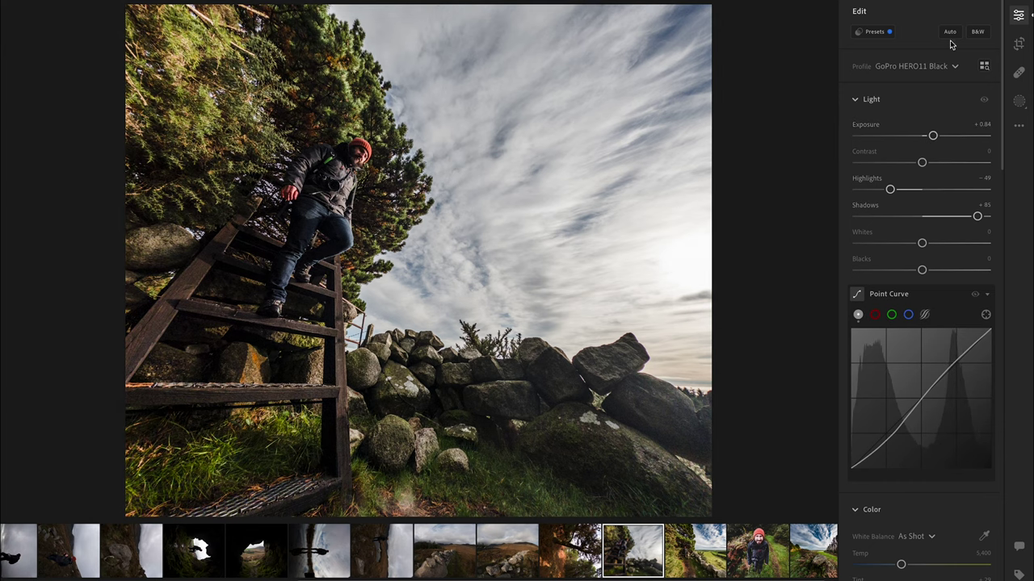
left_click(1018, 43)
left_click_drag(708, 7, 671, 26)
key("Return")
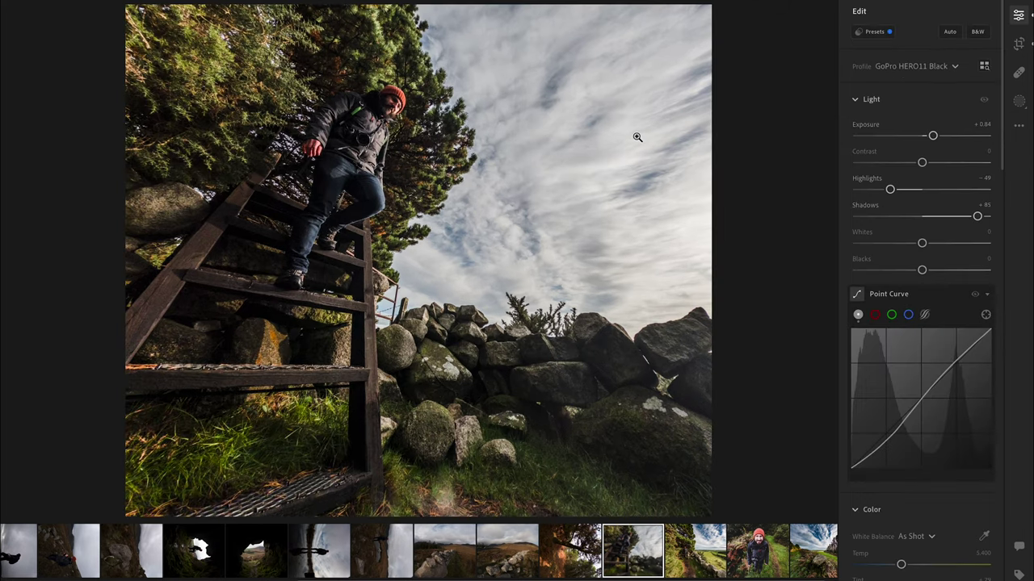
Step: Lower Exposure to +0.60 and compare it against the unedited original
left_click_drag(932, 139, 930, 139)
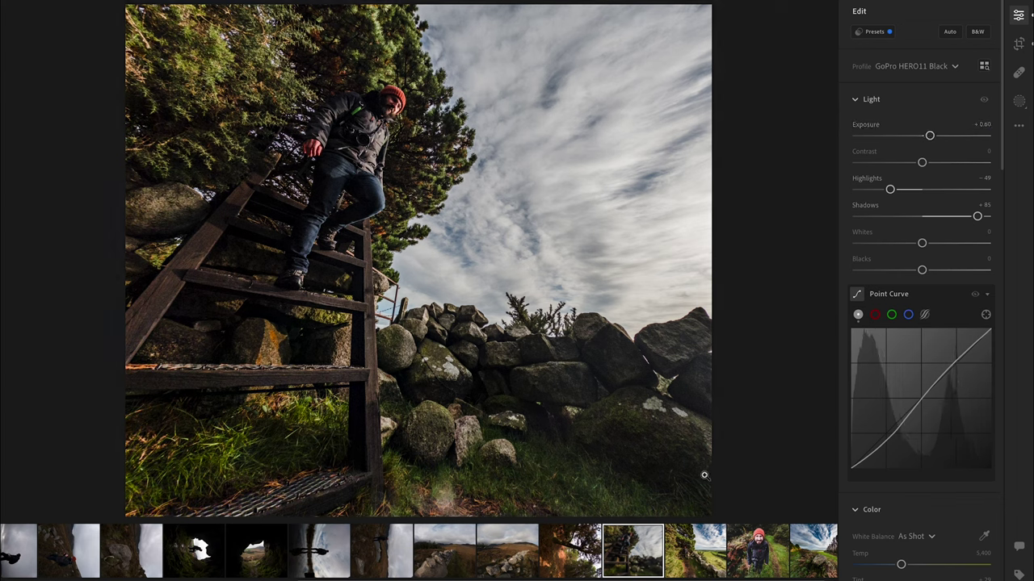
key("backslash")
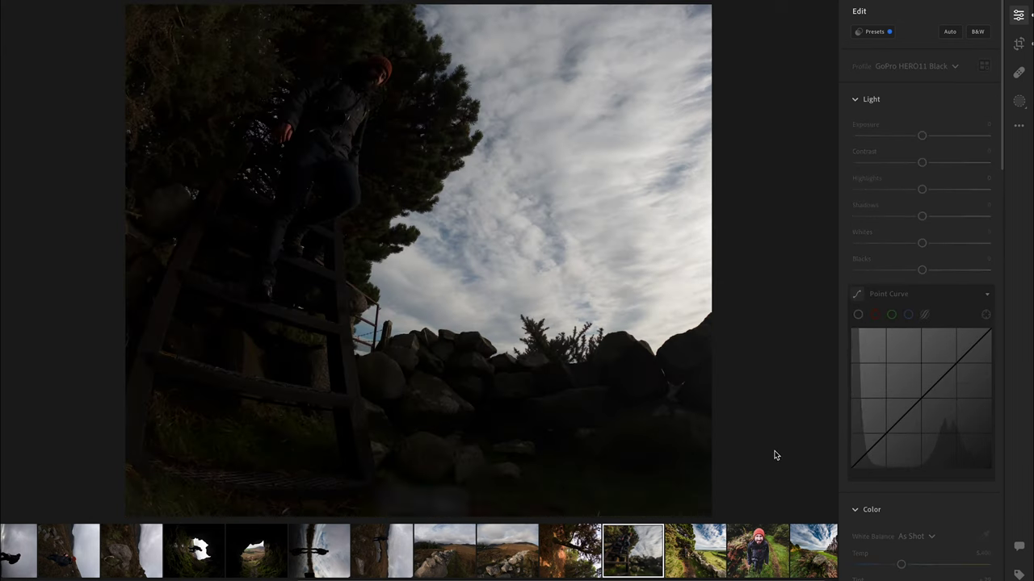
key("backslash")
key("backslash")
key("backslash")
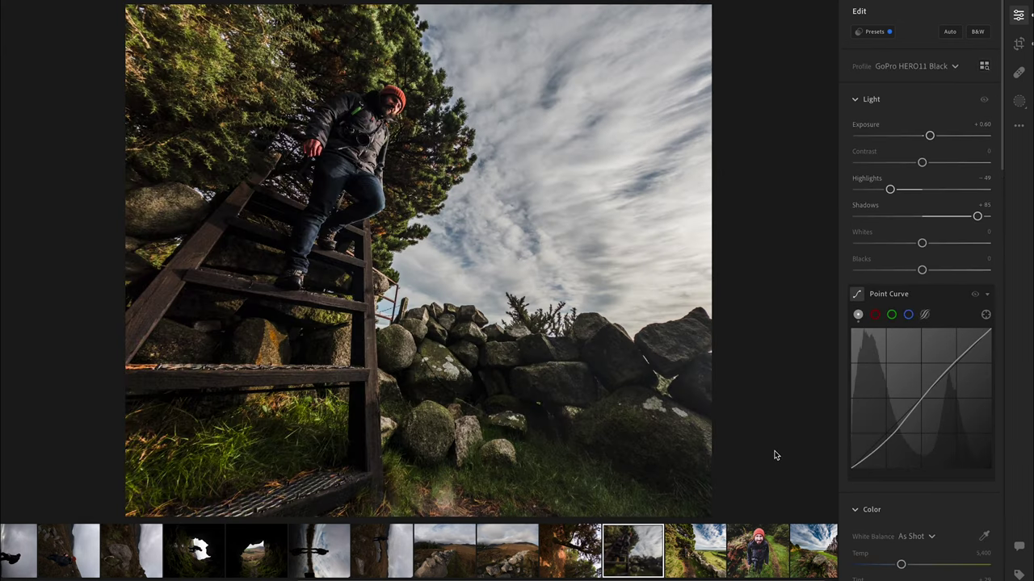
Step: Rotate the pine-tree photo upright and paste the copied edits onto it
left_click(549, 550)
left_click(1019, 44)
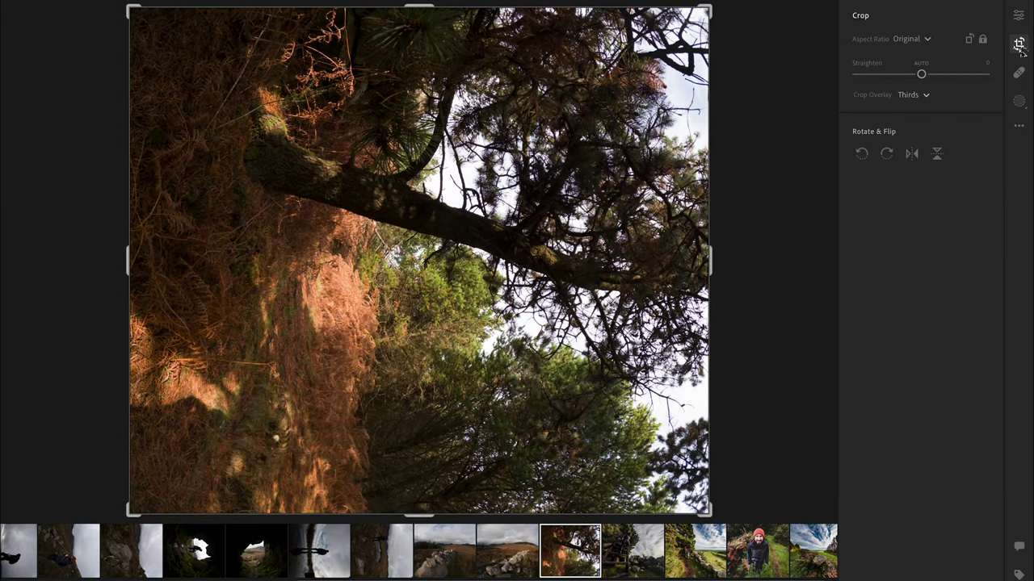
left_click(861, 154)
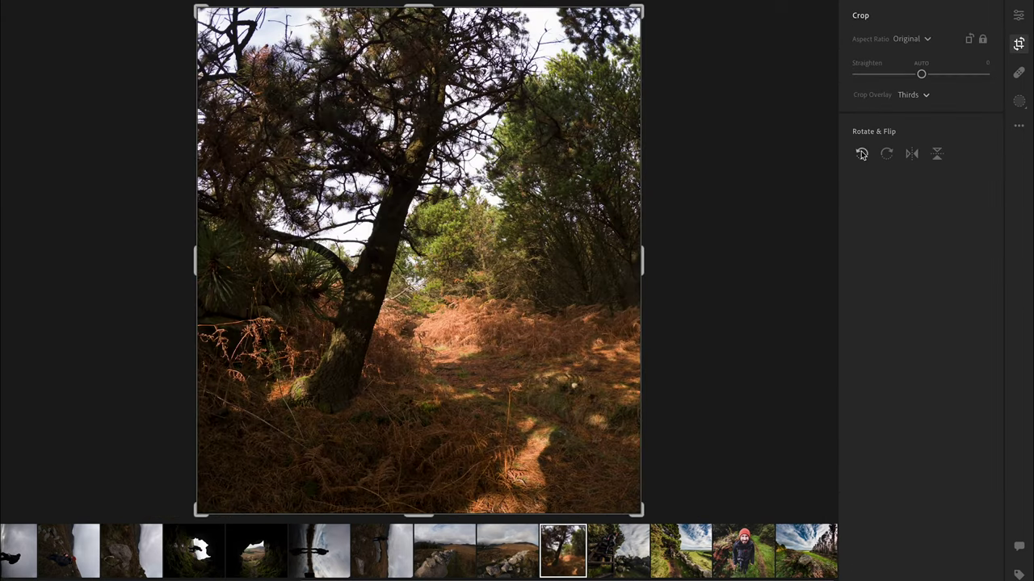
right_click(556, 550)
mouse_move(621, 518)
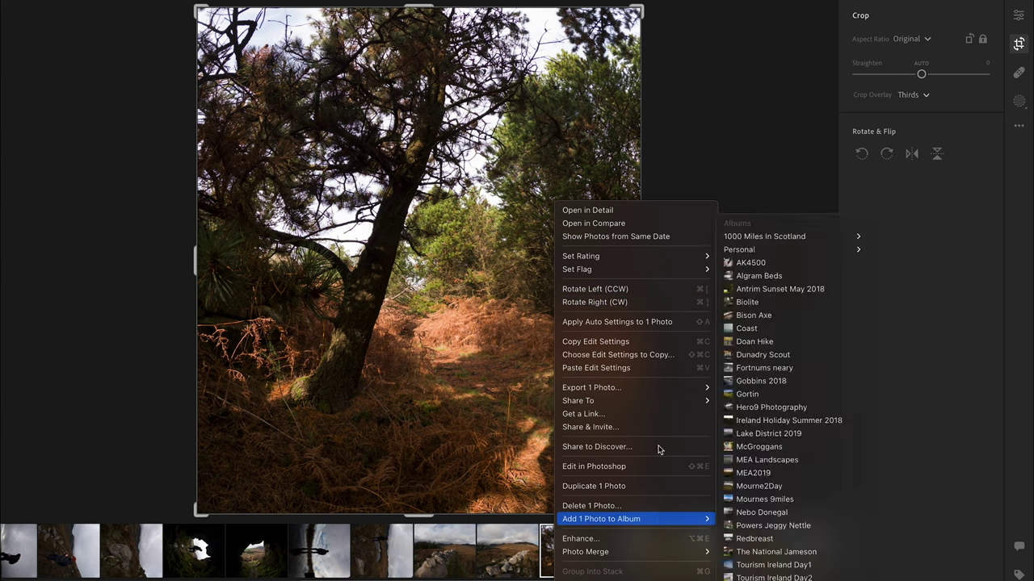
left_click(638, 368)
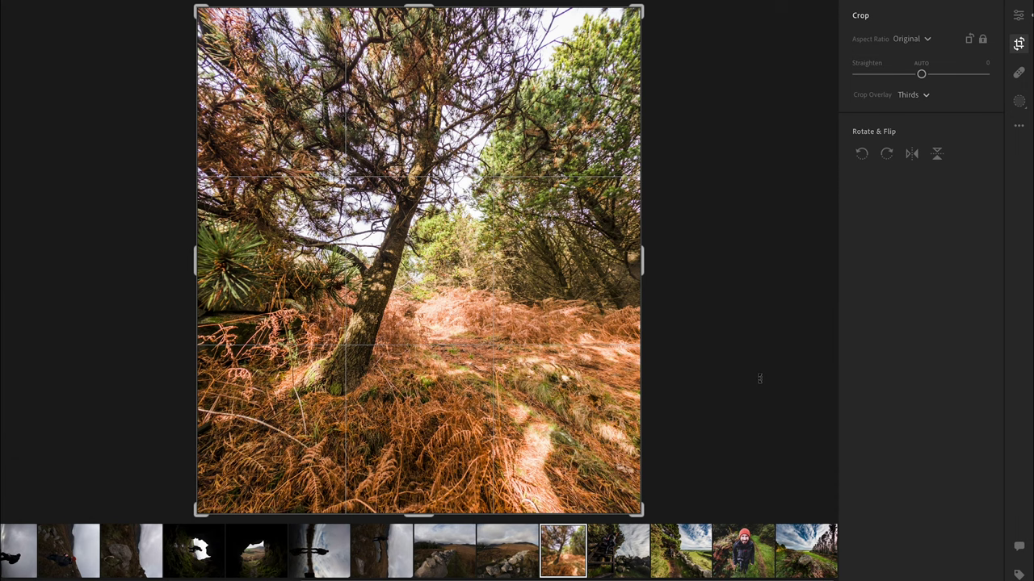
Step: Lower the tree photo's Exposure to +0.28, then move on to the green-field stile photo
left_click(1020, 17)
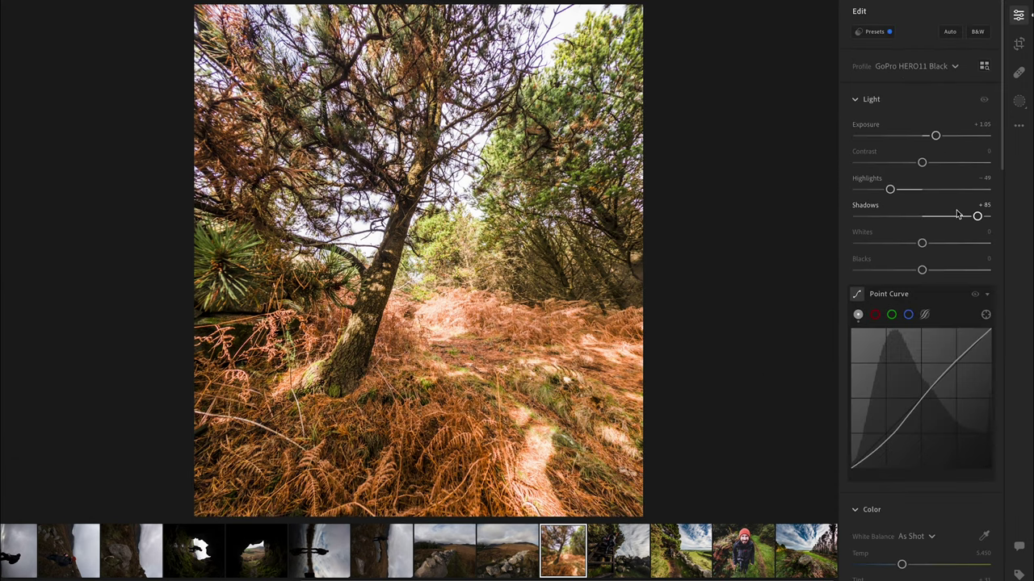
left_click_drag(935, 137, 925, 137)
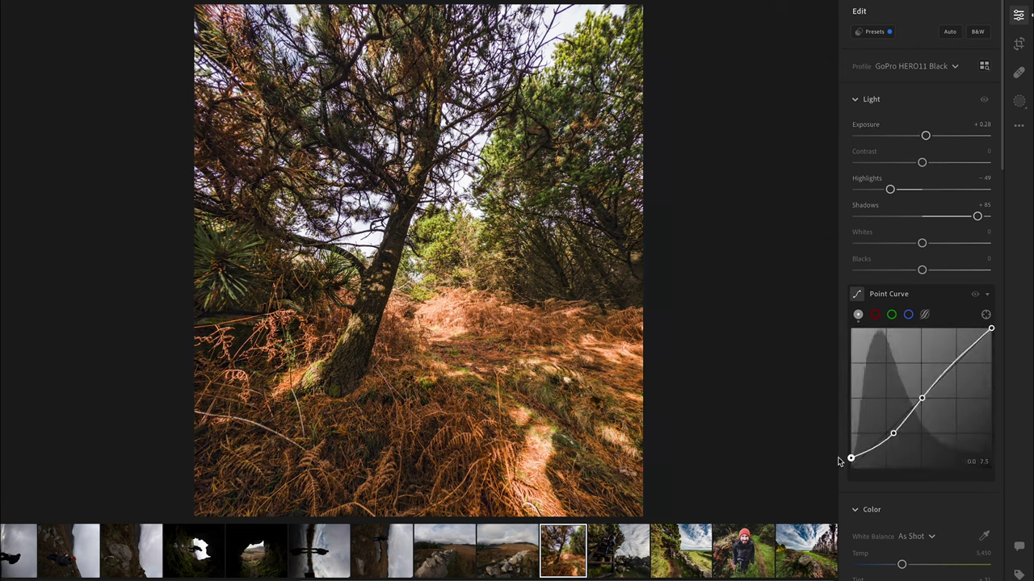
left_click(616, 568)
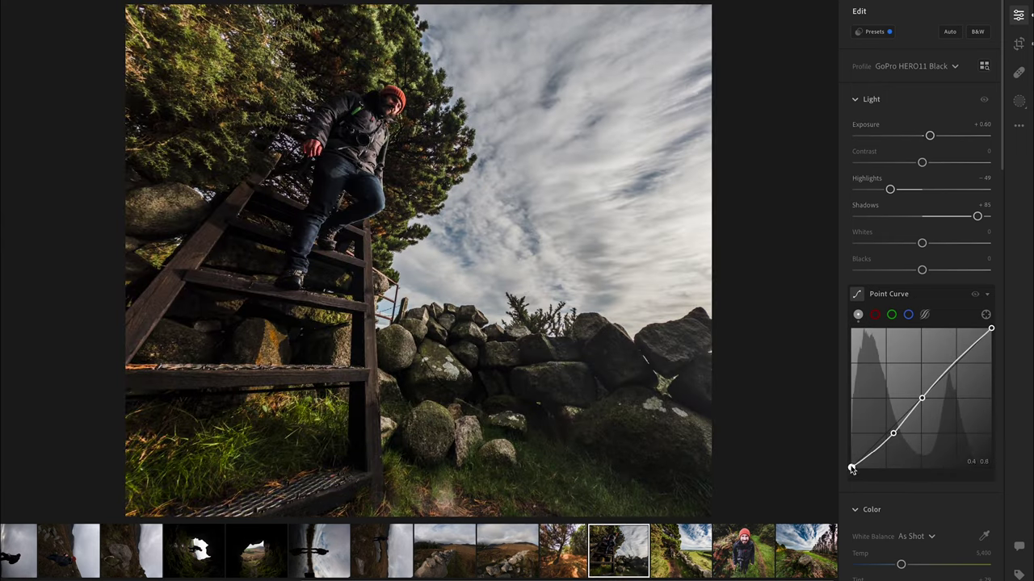
key("Right")
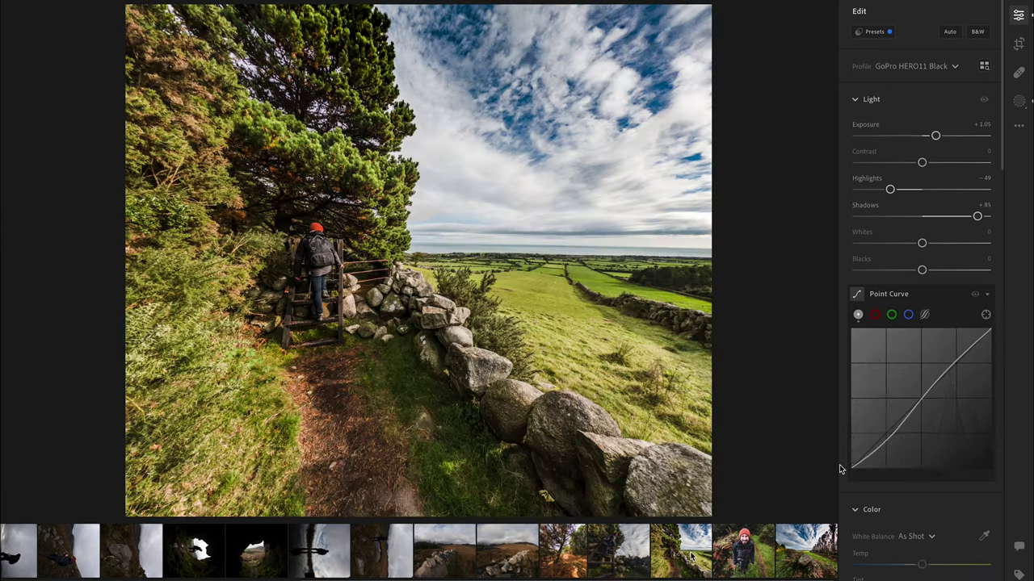
Step: Lift the curve's black point, then add a -12 vignette with Midpoint 46
left_click_drag(852, 469, 848, 463)
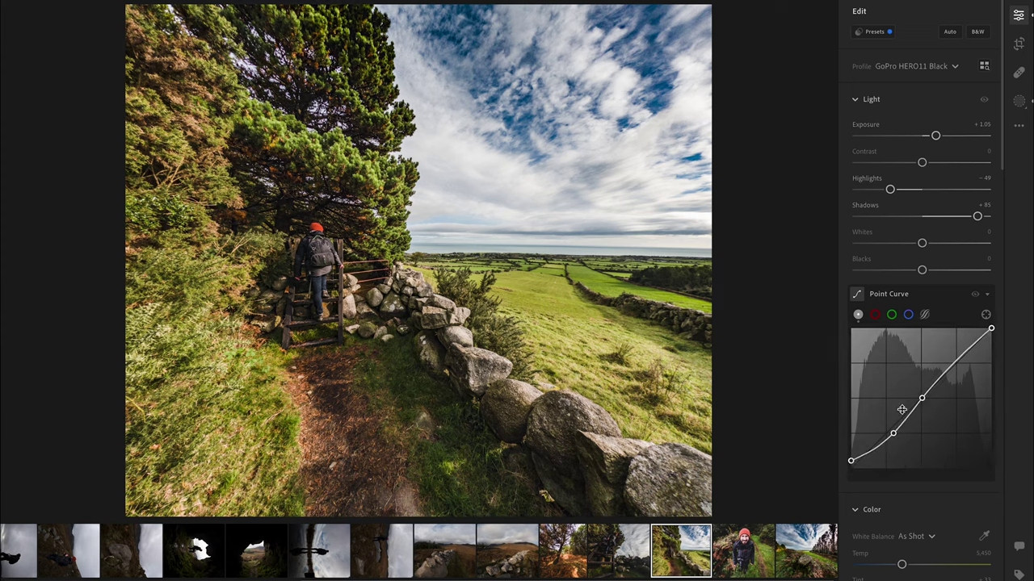
scroll(935, 375, "down", 4)
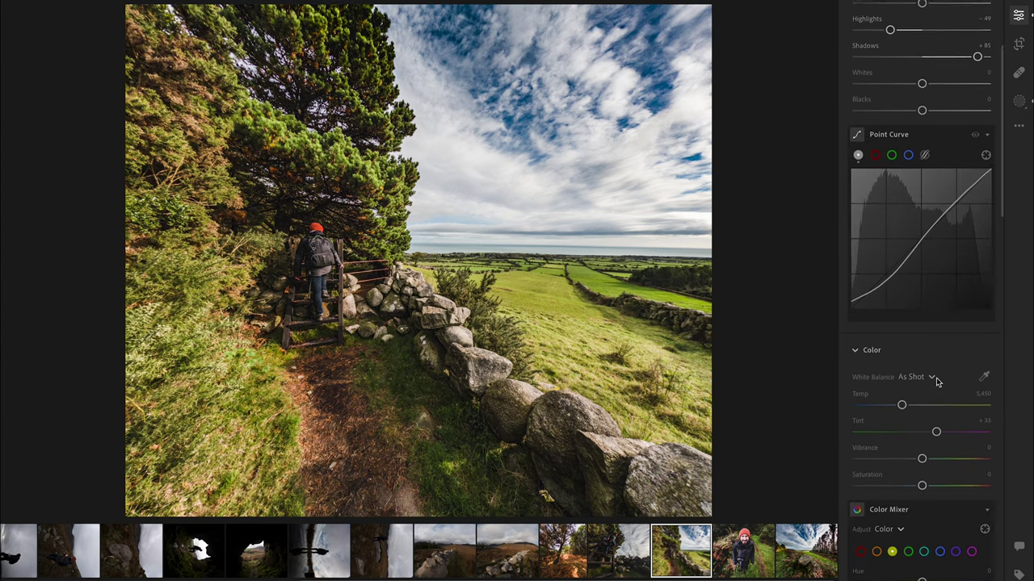
scroll(937, 382, "down", 15)
scroll(936, 382, "down", 6)
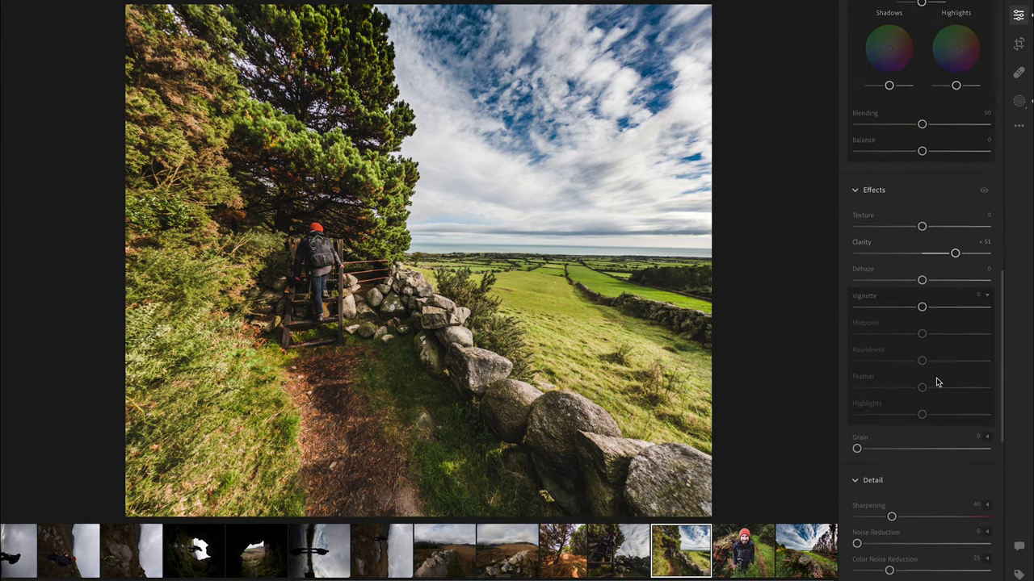
scroll(937, 382, "down", 6)
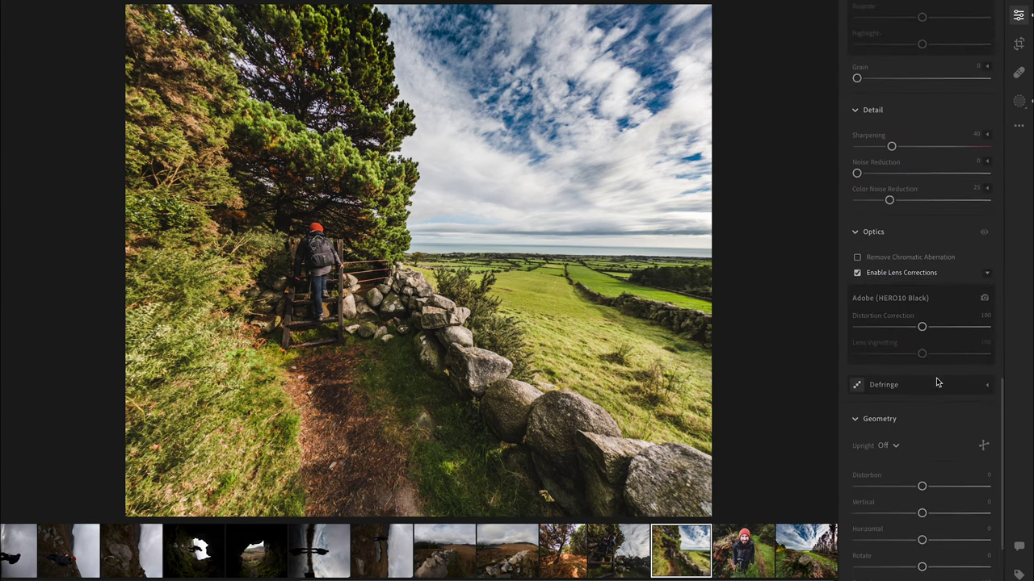
scroll(937, 382, "up", 12)
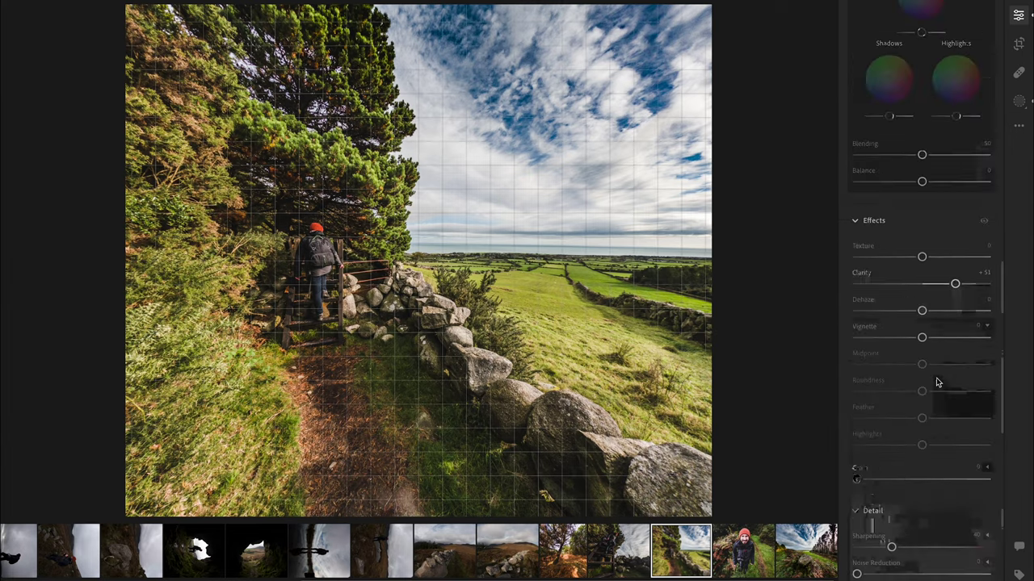
scroll(936, 382, "down", 3)
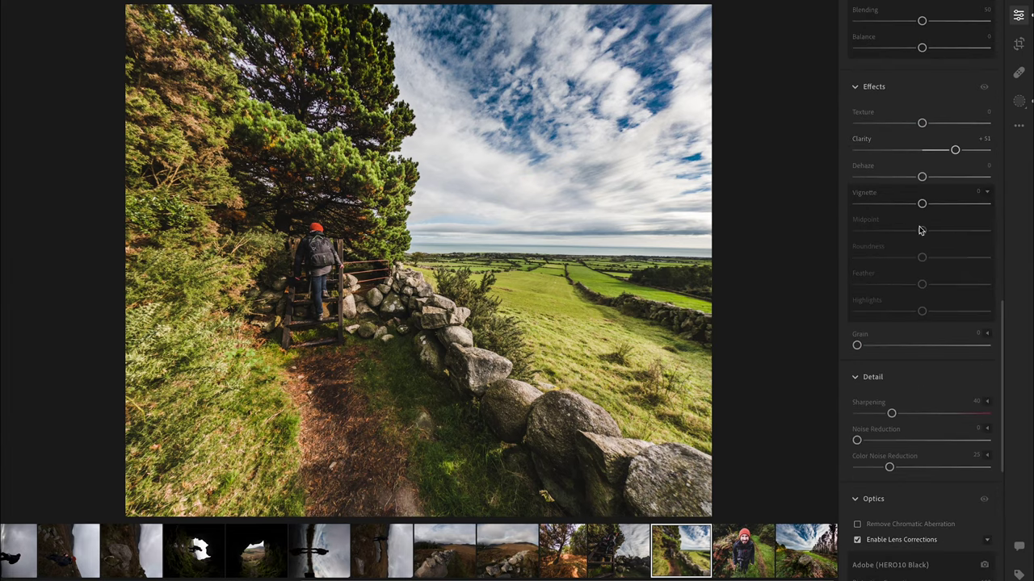
left_click_drag(921, 206, 916, 232)
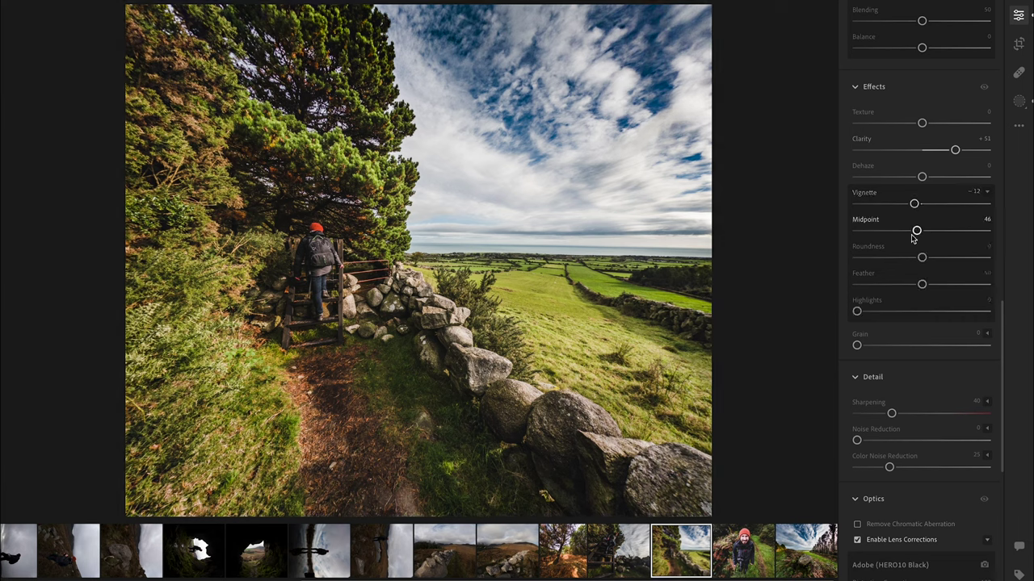
Step: Copy the stile photo's edit settings and paste them onto the stone-wall moorland photo
right_click(685, 555)
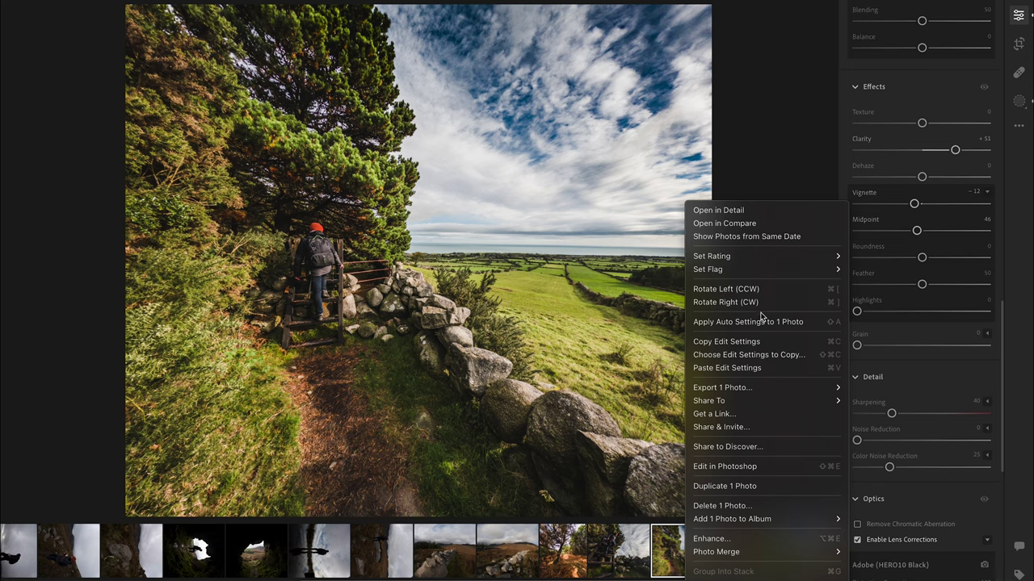
left_click(749, 343)
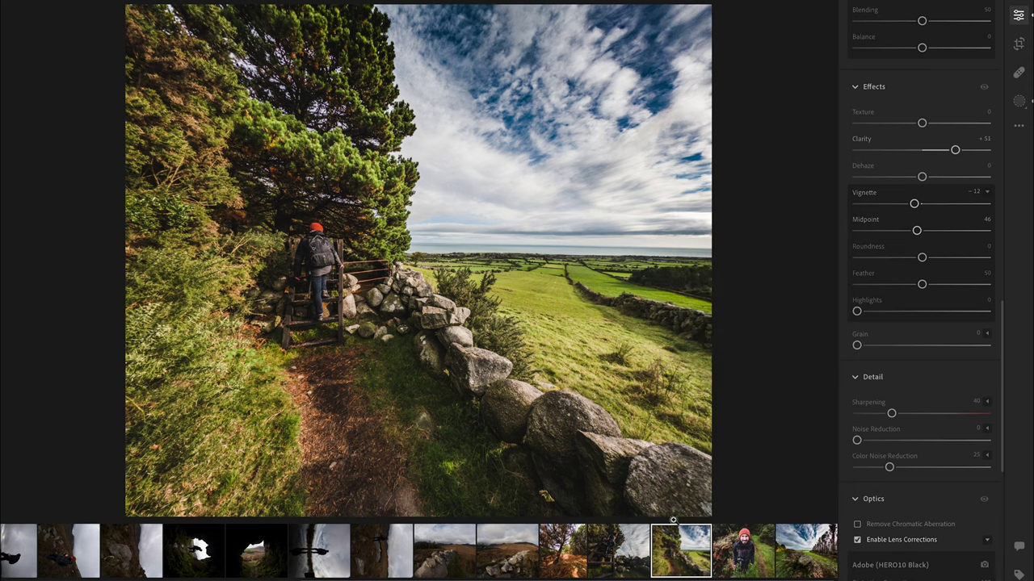
left_click(561, 552)
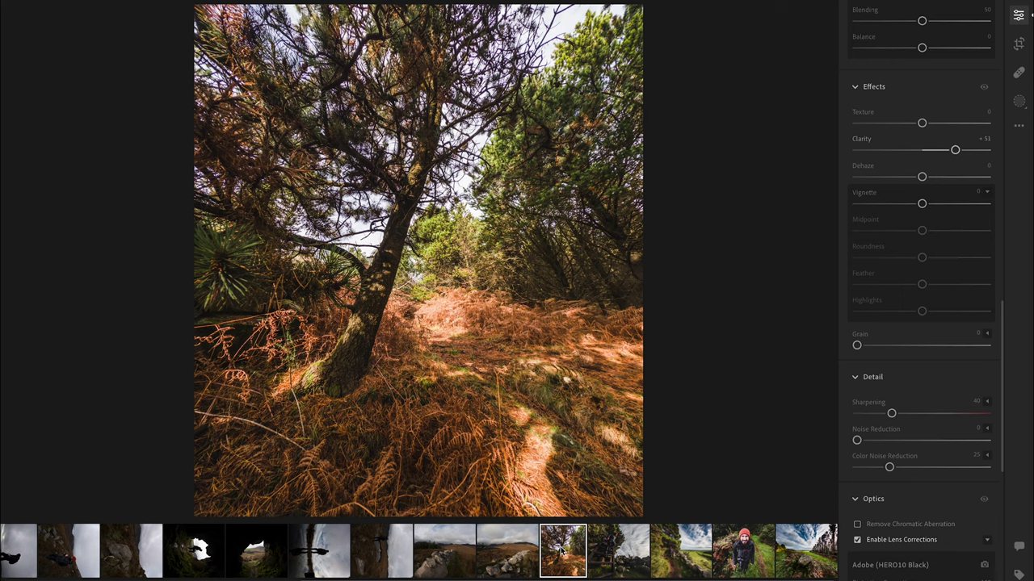
left_click(518, 552)
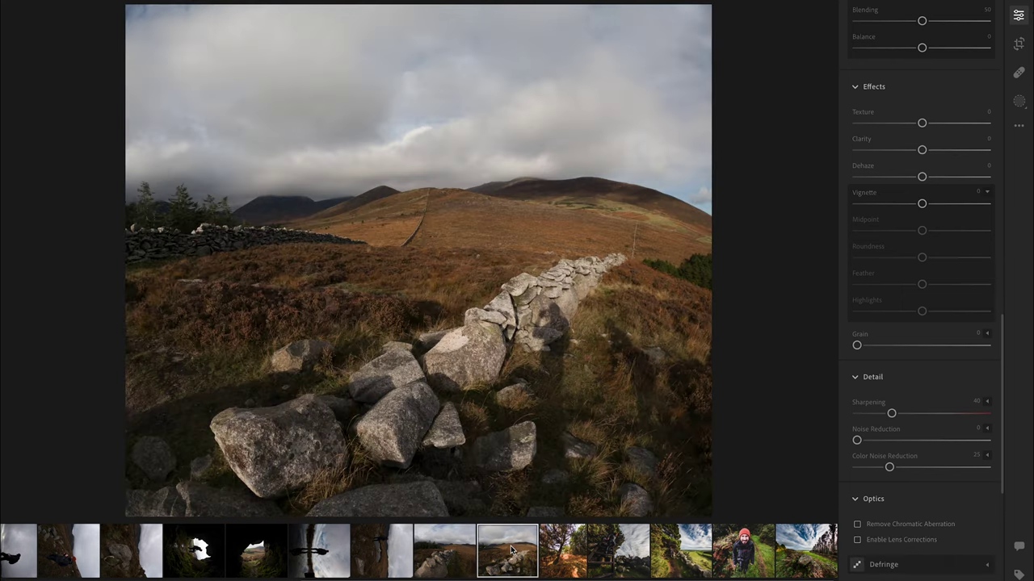
right_click(510, 550)
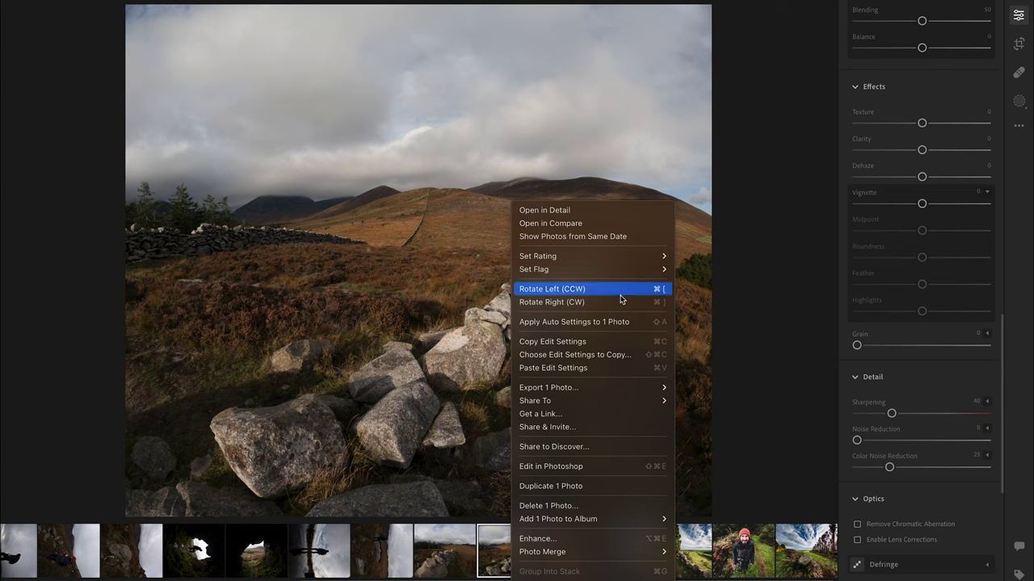
left_click(616, 369)
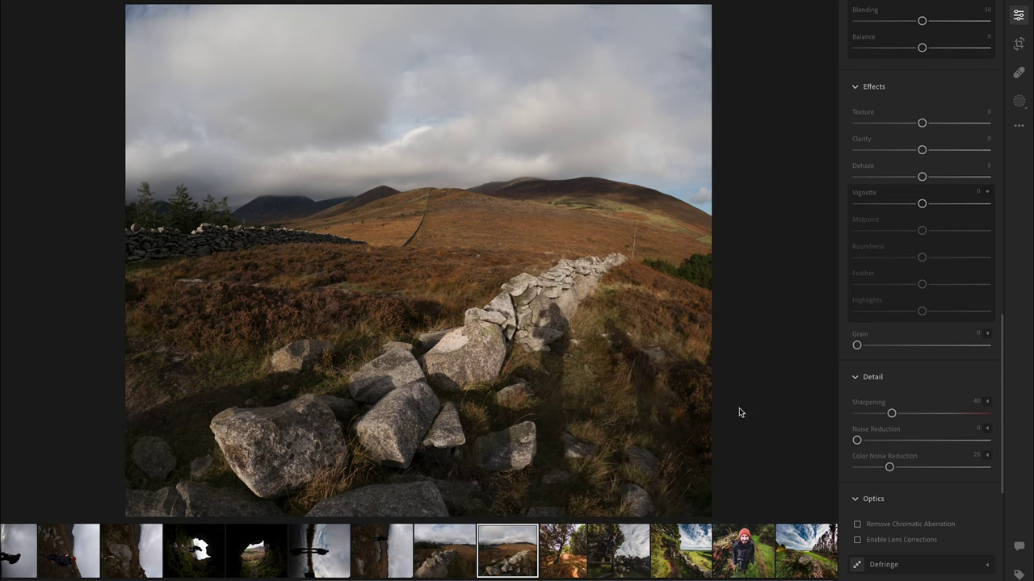
left_click(466, 554)
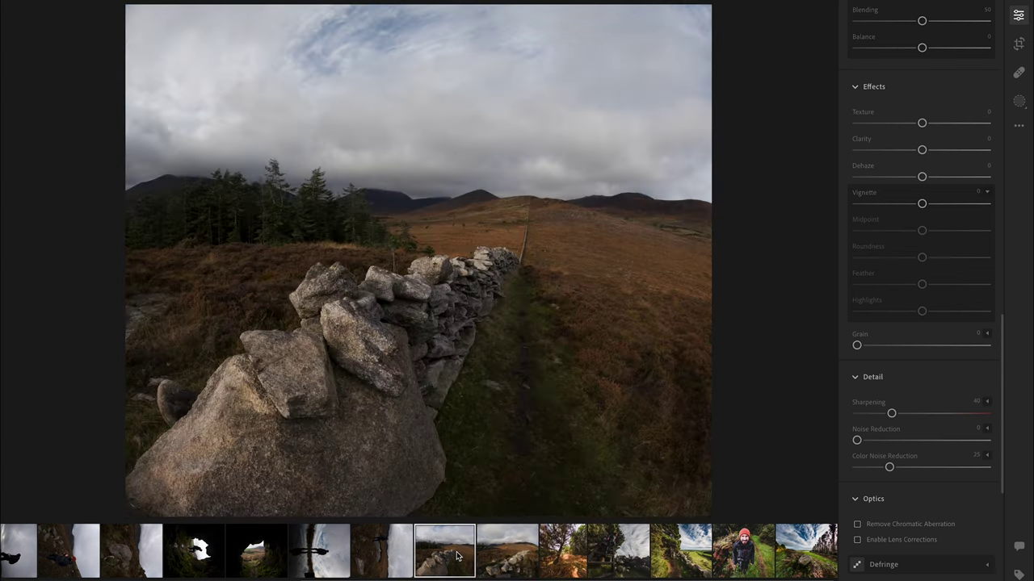
left_click(510, 551)
Step: Set Shadows +46 and Highlights -41, and shape the point curve into a contrast S-curve
scroll(931, 102, "up", 15)
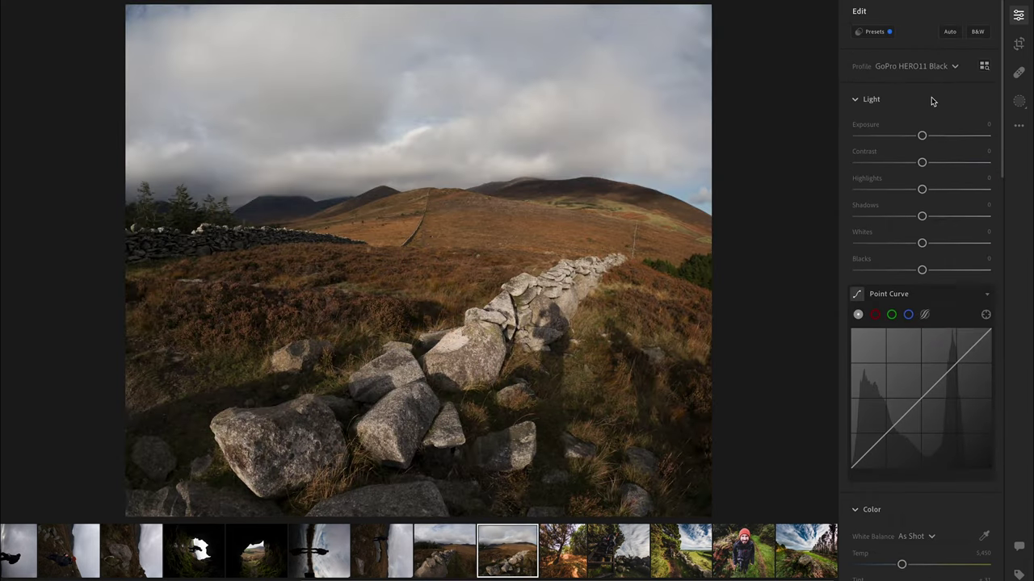
left_click_drag(924, 218, 903, 192)
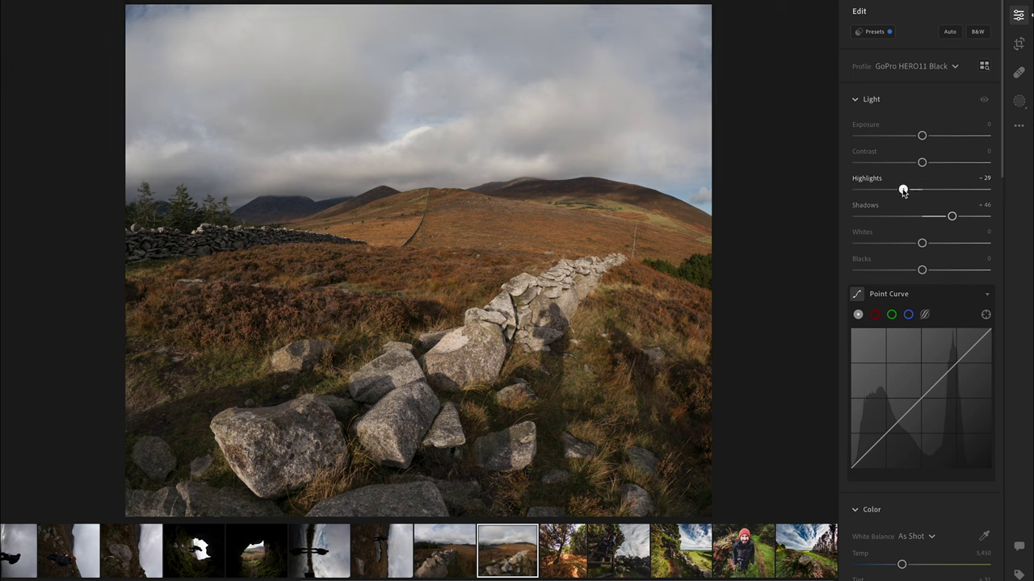
left_click(918, 401)
left_click_drag(896, 425, 902, 431)
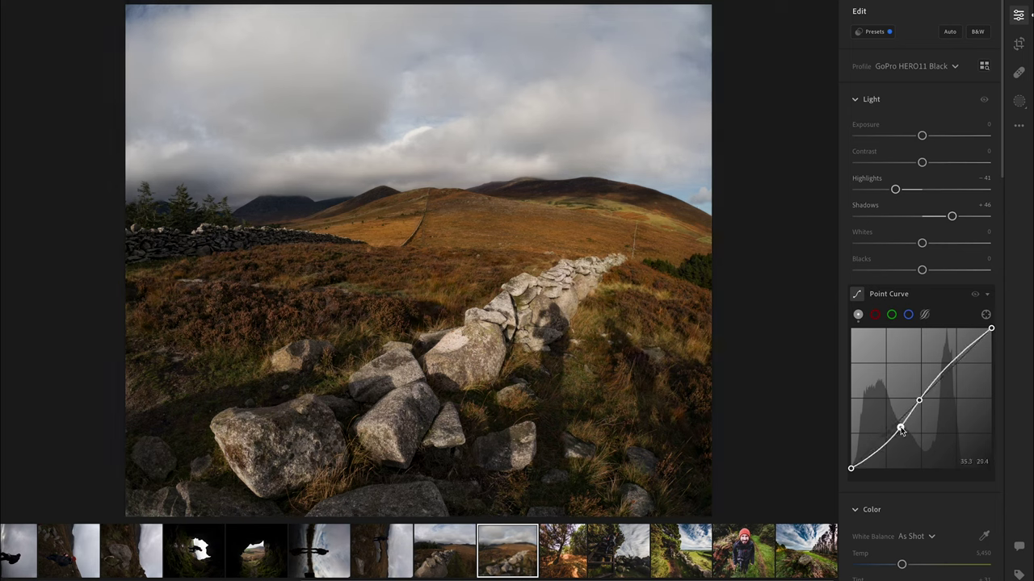
left_click_drag(850, 468, 843, 460)
left_click_drag(991, 328, 990, 331)
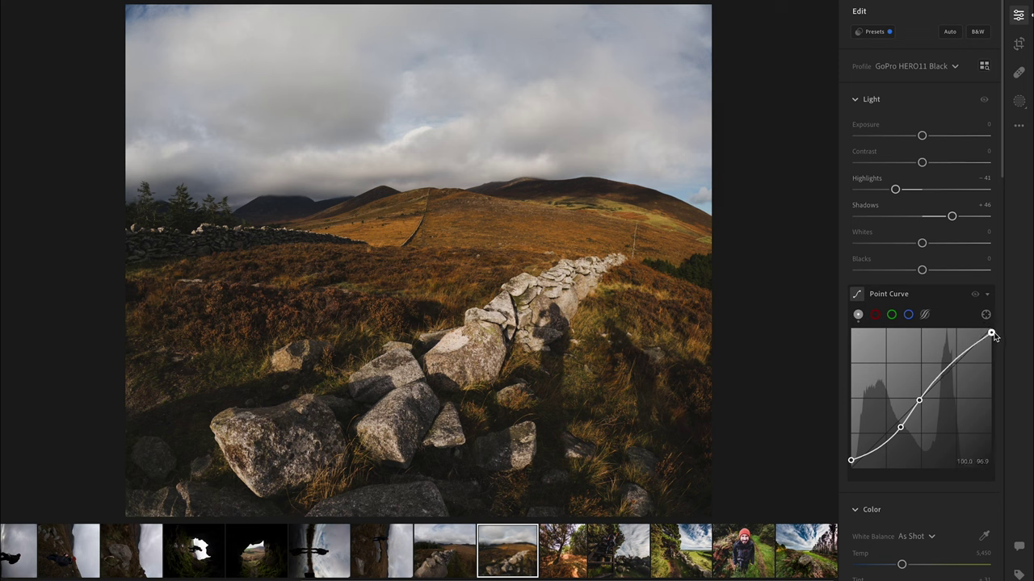
left_click(950, 363)
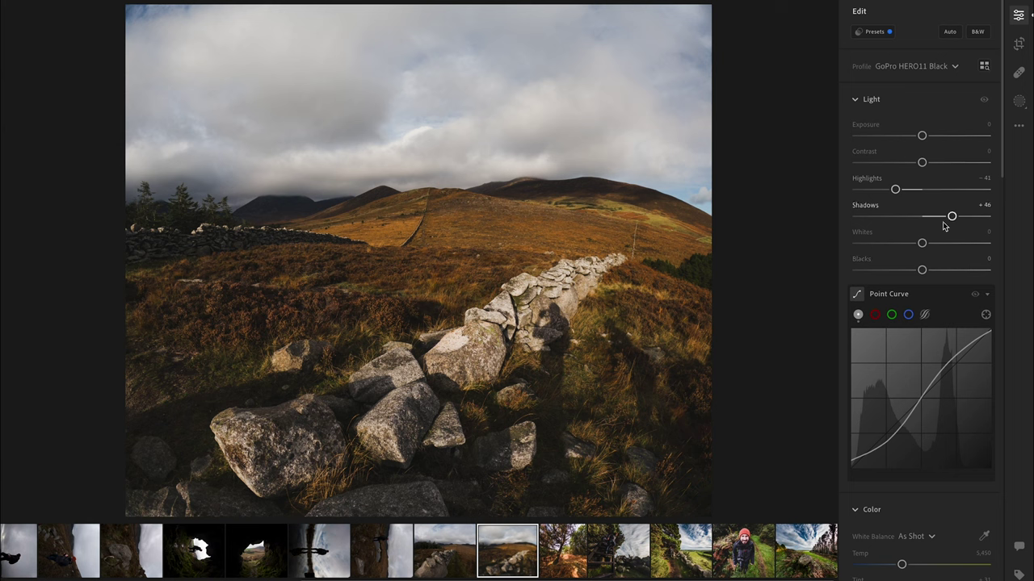
scroll(916, 387, "down", 5)
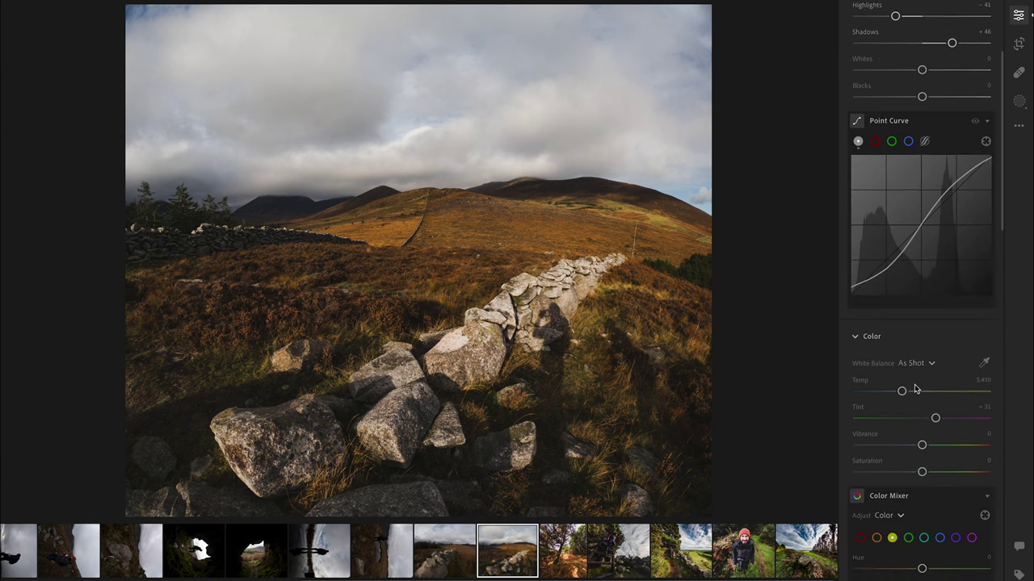
Step: Make the photo black and white with Saturation -100 and lower the curve's shadow point slightly
left_click_drag(922, 460, 857, 460)
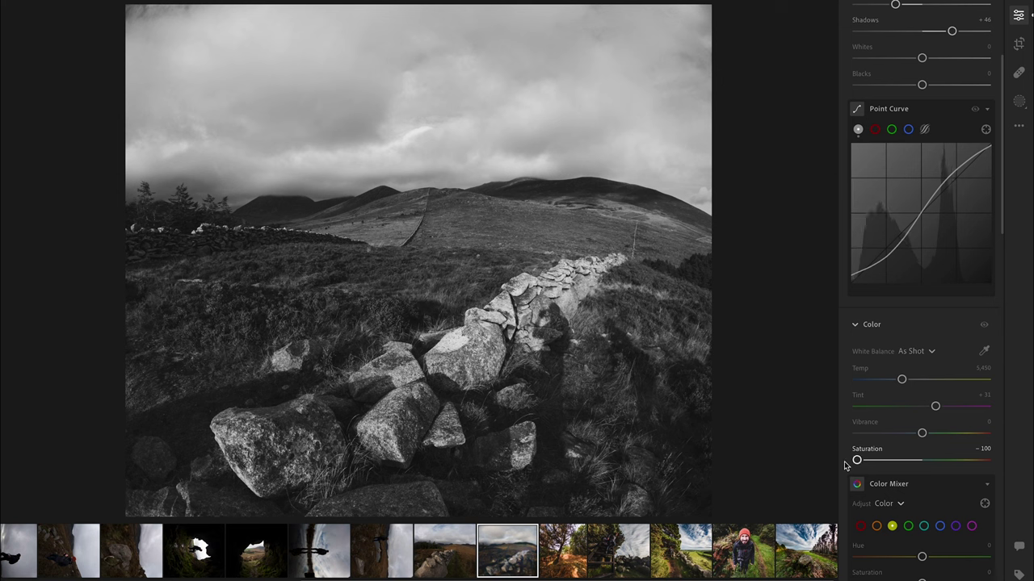
left_click_drag(901, 243, 903, 245)
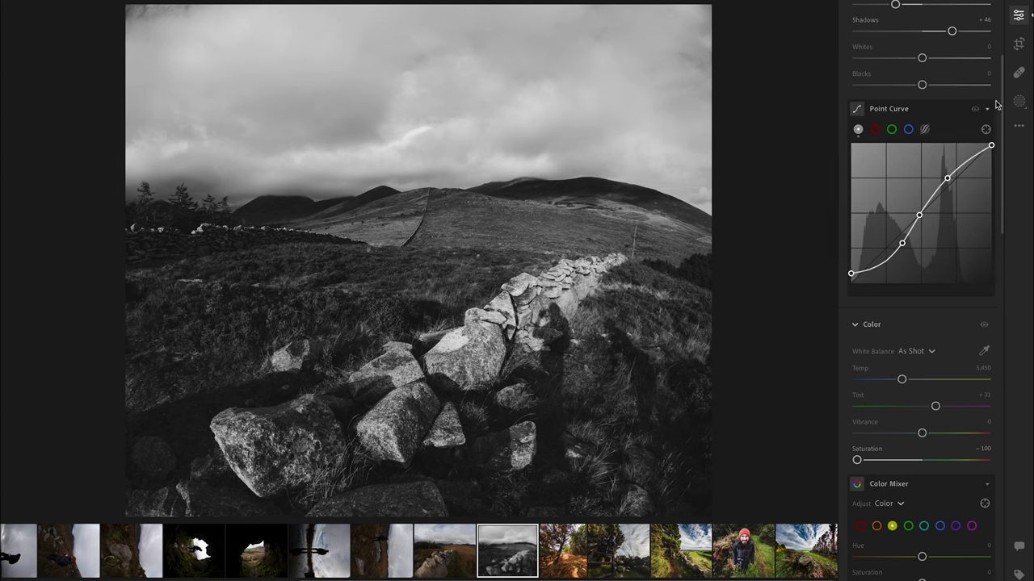
left_click(1019, 101)
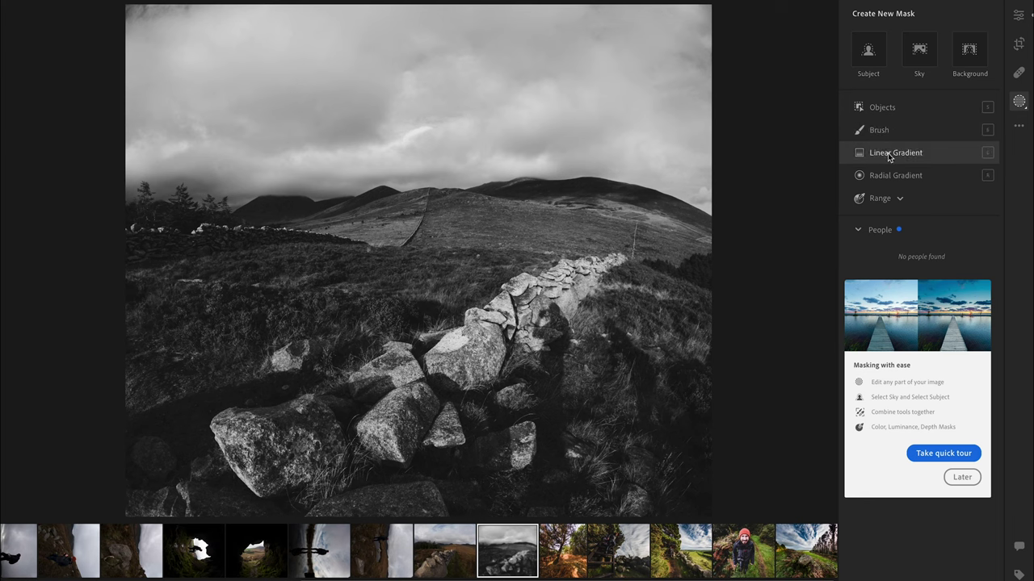
Step: Mask the clouds with an automatic Sky mask and set its Dehaze to +32
left_click(922, 57)
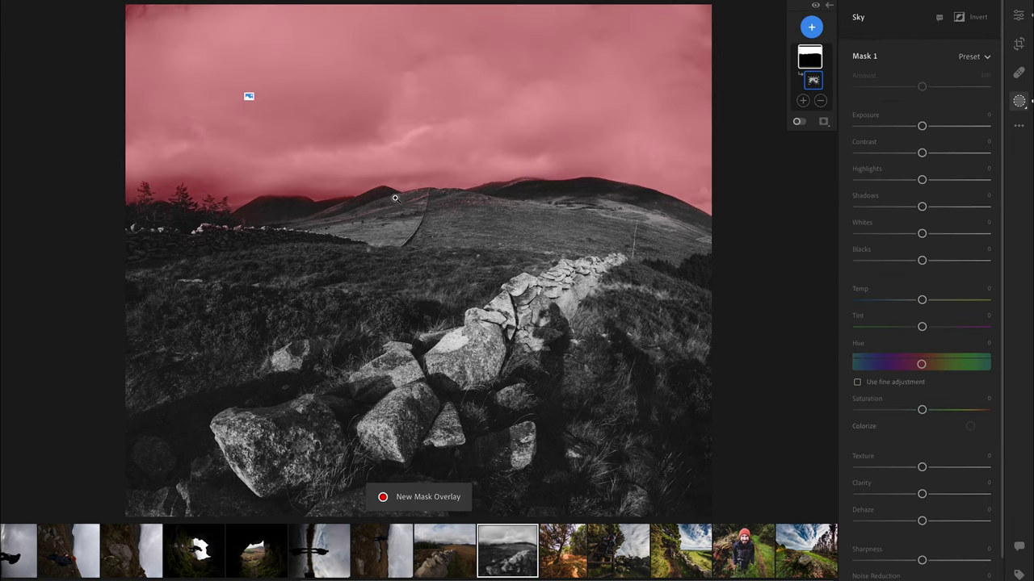
mouse_move(923, 521)
left_mouse_down()
mouse_move(962, 523)
mouse_move(925, 522)
mouse_move(943, 521)
left_mouse_up()
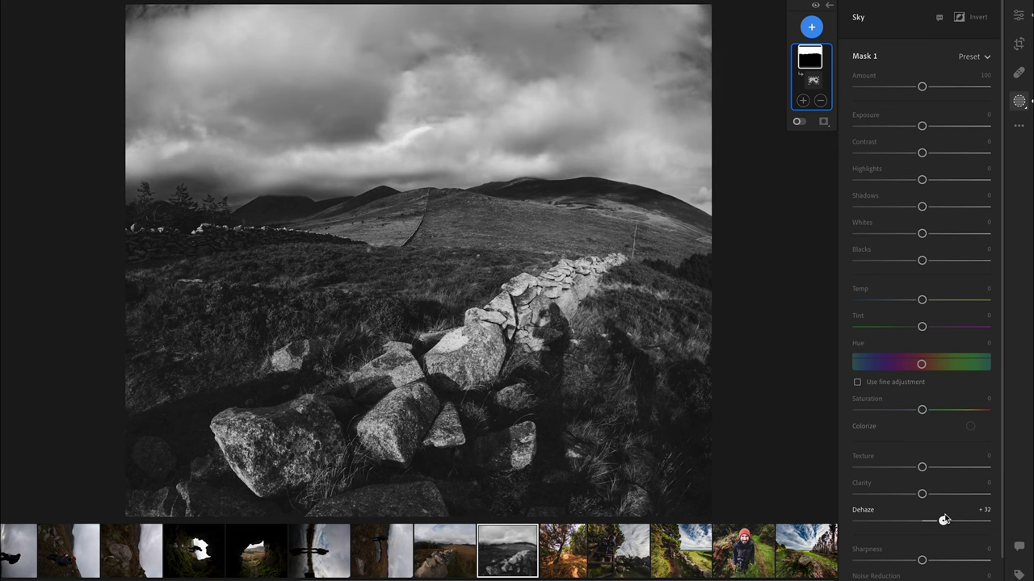
Step: Drag a linear gradient down over the upper sky with Exposure -0.88 and Dehaze +15
left_click(812, 28)
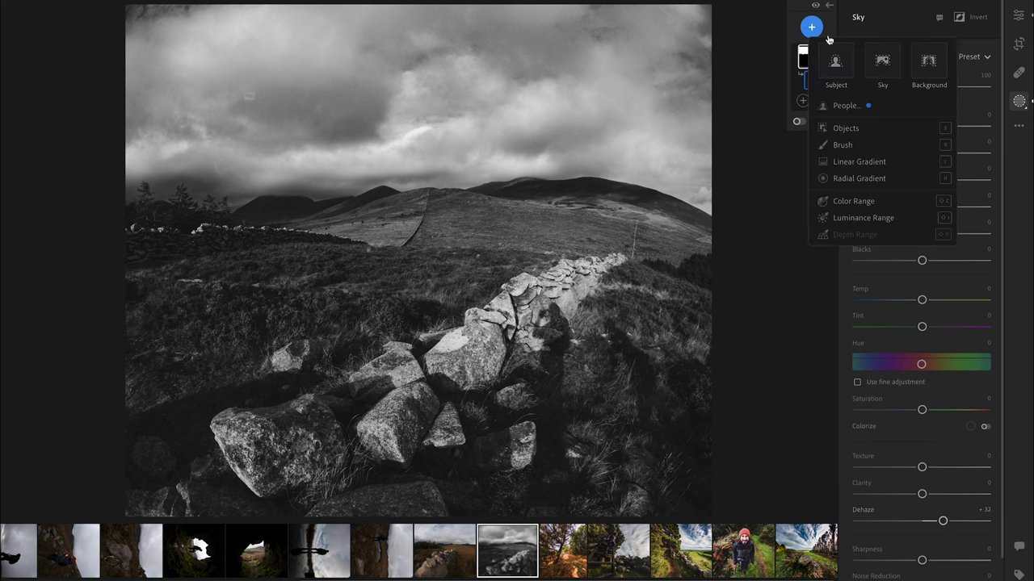
left_click(859, 162)
left_click_drag(413, 65, 421, 225)
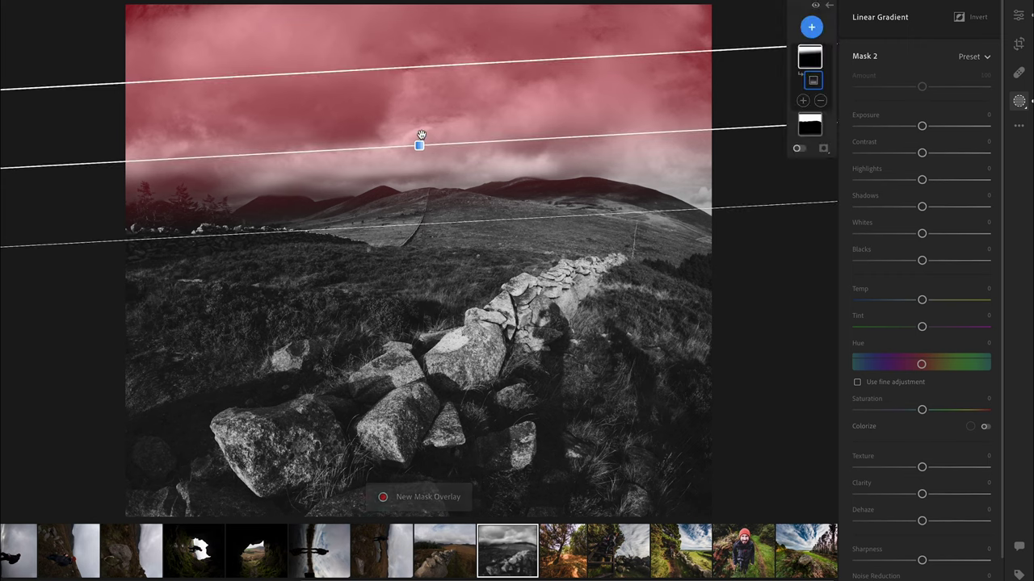
left_click_drag(921, 127, 908, 132)
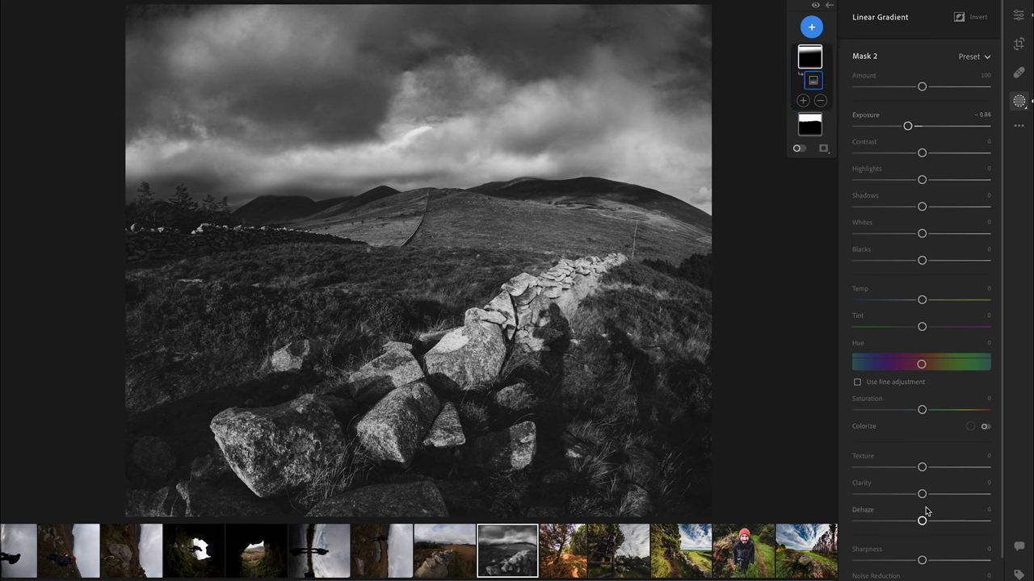
left_click_drag(921, 521, 932, 521)
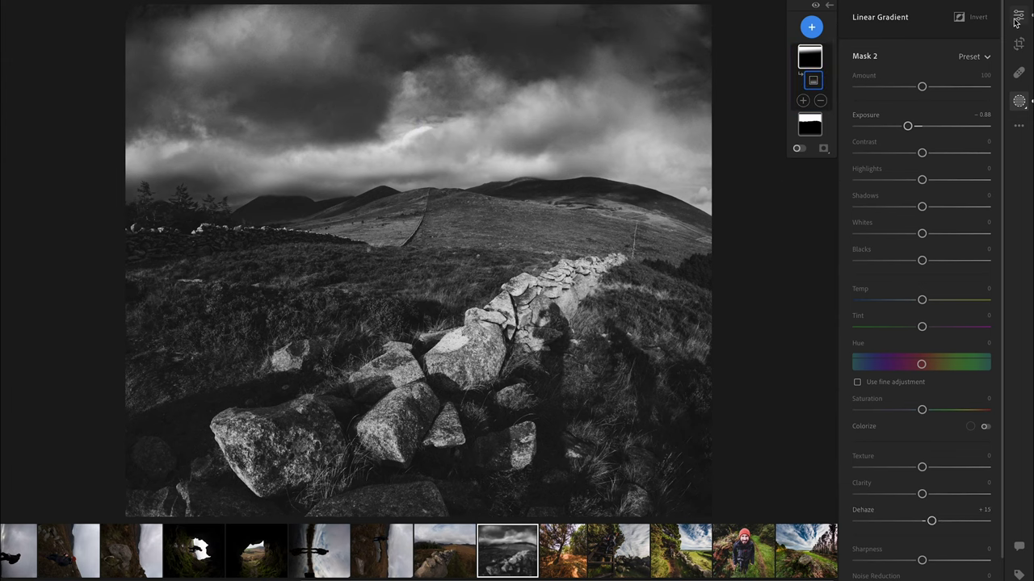
mouse_move(458, 203)
left_click(814, 27)
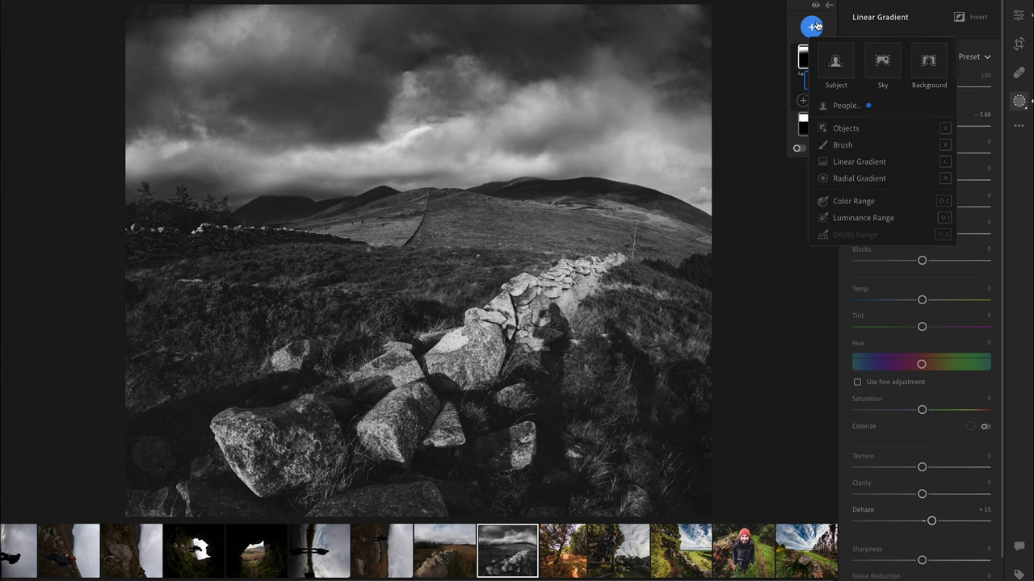
Step: Tilt and widen a radial mask over the left heather, with Exposure +1.16 and Clarity +25
left_click(859, 179)
left_click_drag(314, 249, 475, 301)
left_click_drag(326, 248, 391, 257)
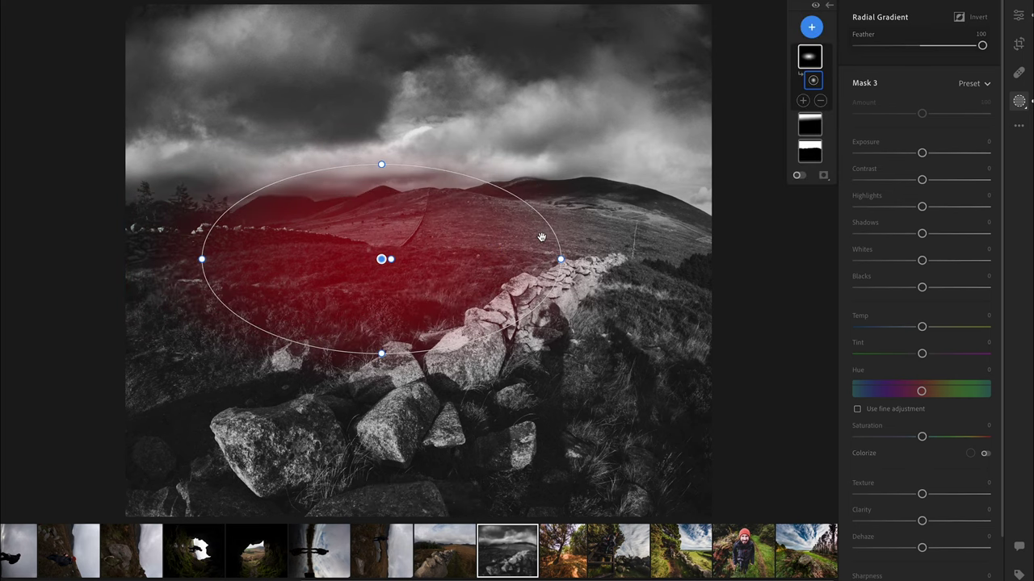
left_click_drag(929, 153, 942, 154)
left_click_drag(383, 258, 292, 279)
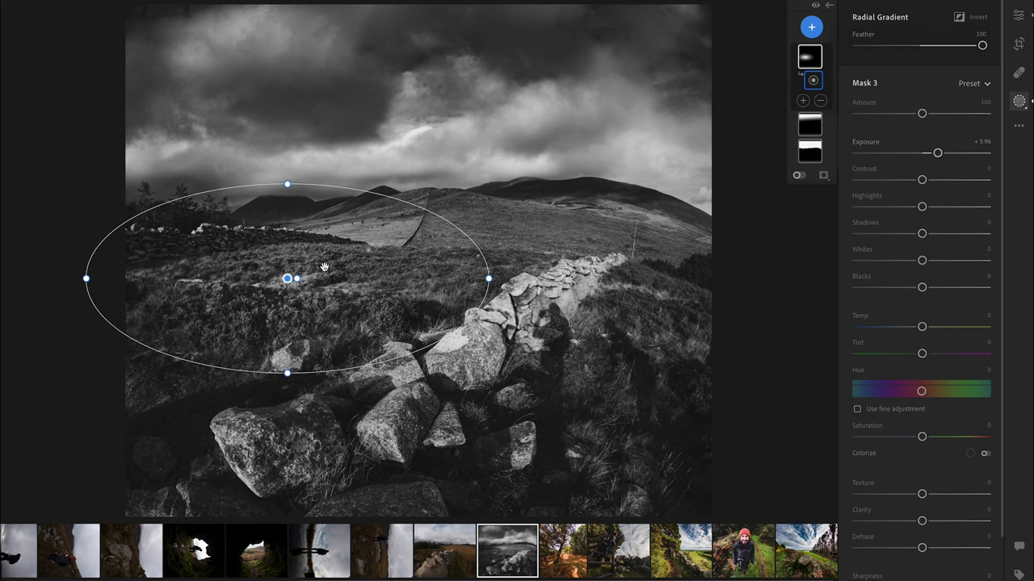
left_click_drag(489, 277, 519, 257)
left_click_drag(289, 273, 297, 280)
left_click_drag(937, 152, 945, 155)
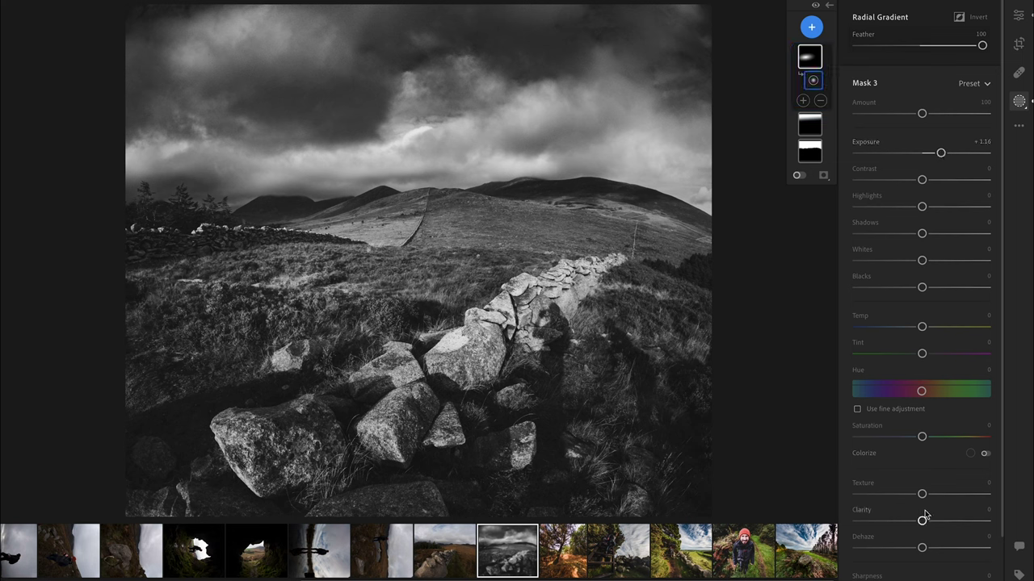
left_click_drag(921, 521, 938, 523)
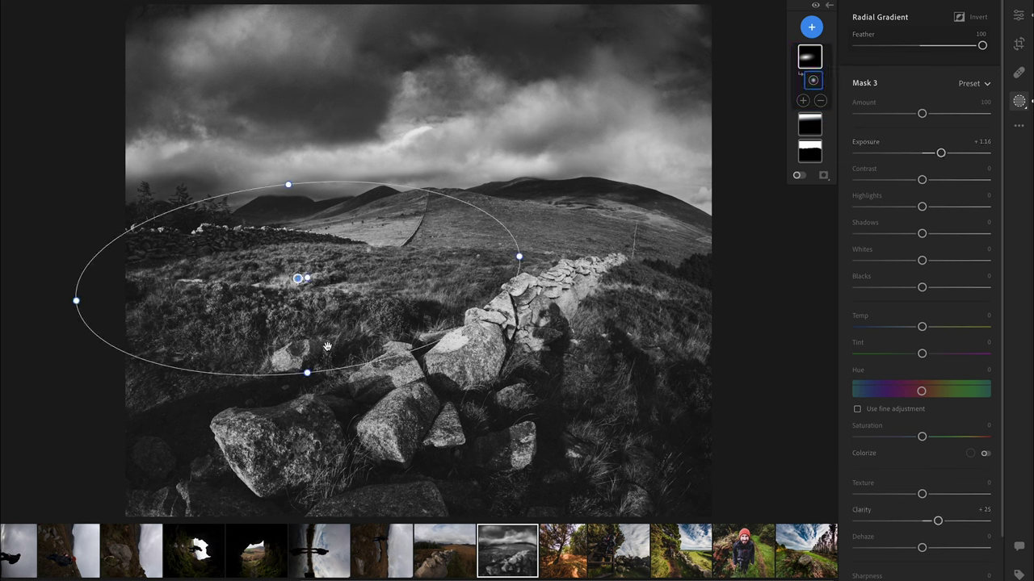
mouse_move(298, 292)
left_mouse_down()
mouse_move(266, 296)
mouse_move(282, 294)
left_mouse_up()
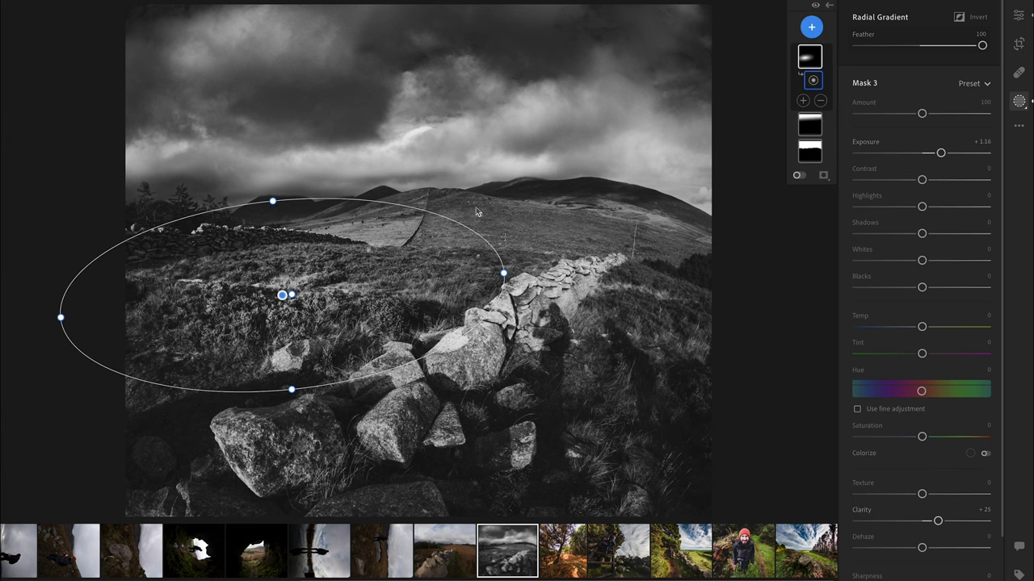
left_click(807, 31)
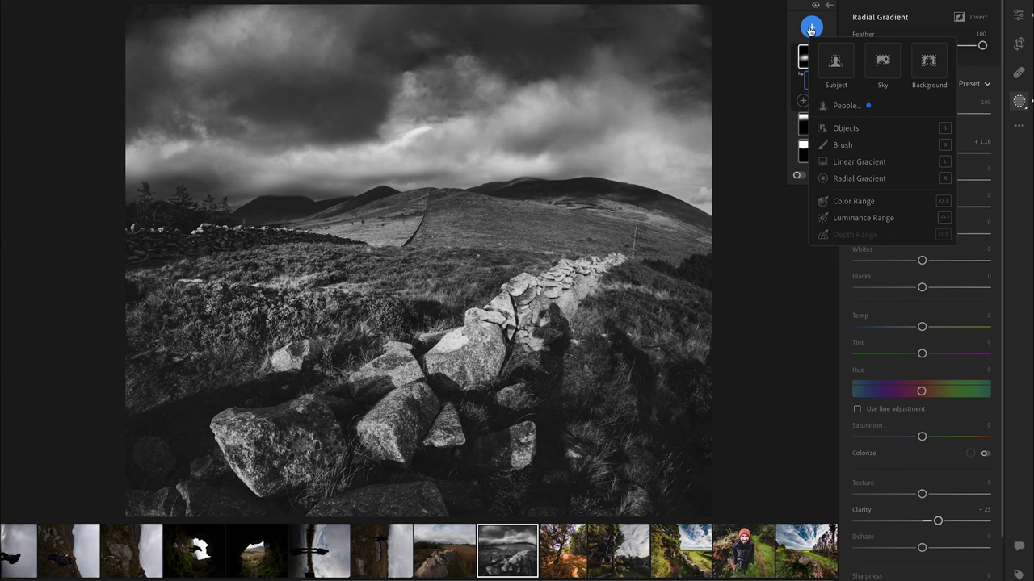
Step: Add a radial mask over the distant hills (Exposure +0.76, Clarity +54), then shrink it narrower
left_click(846, 178)
left_click_drag(481, 210, 583, 252)
left_click_drag(543, 173, 551, 184)
left_click_drag(482, 212, 510, 220)
left_click_drag(921, 152, 934, 156)
left_click_drag(923, 523, 958, 522)
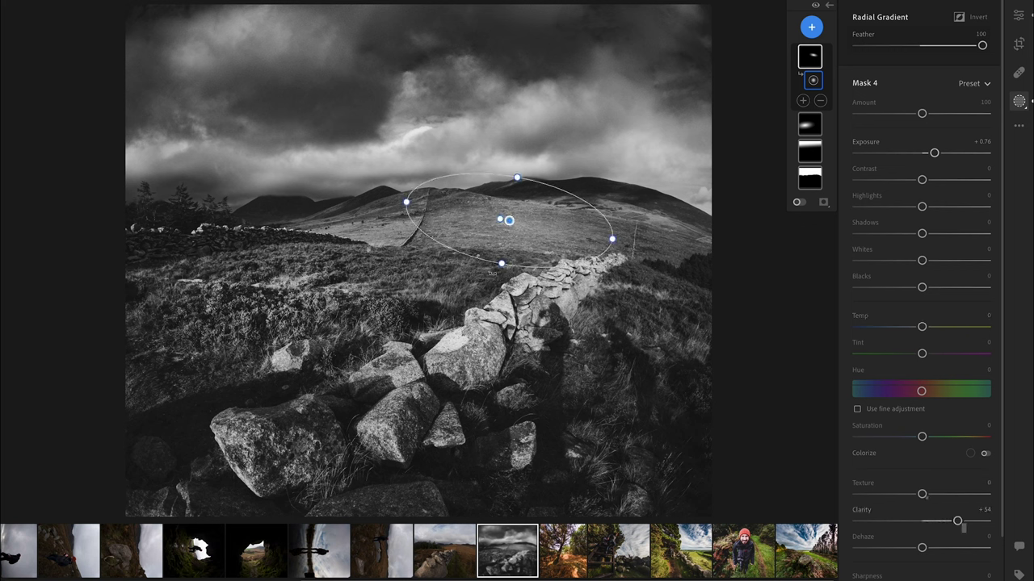
left_click_drag(503, 264, 504, 250)
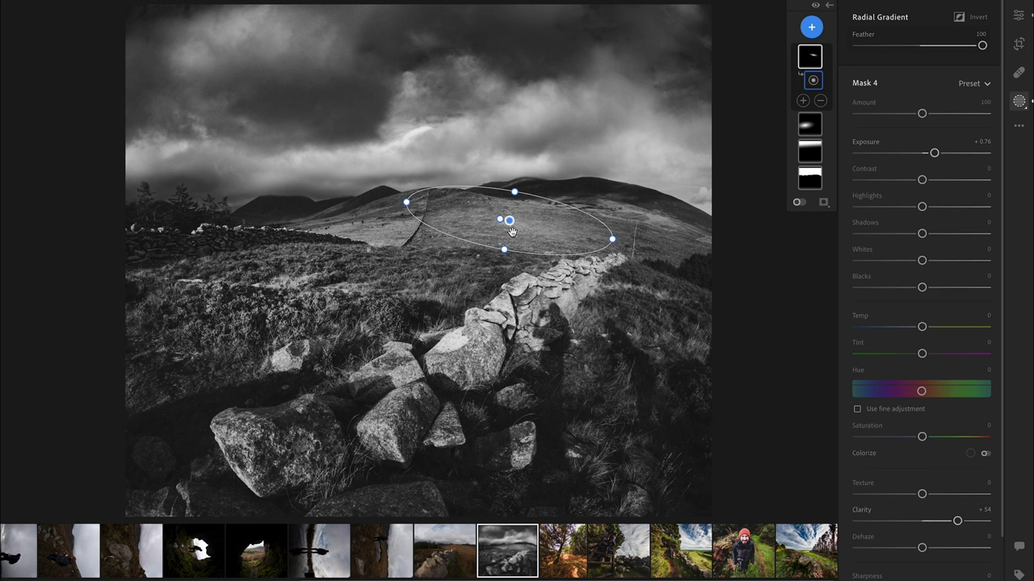
left_click_drag(612, 240, 598, 237)
mouse_move(509, 219)
left_mouse_down()
mouse_move(536, 214)
mouse_move(496, 213)
left_mouse_up()
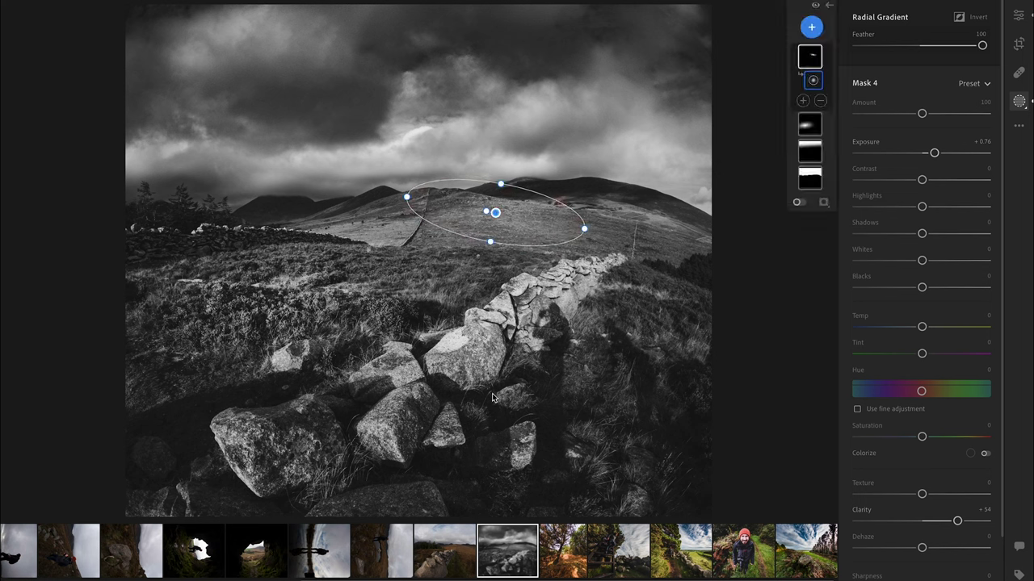
Step: Back in the global edits, raise Saturation and compare against the original
left_click(1018, 15)
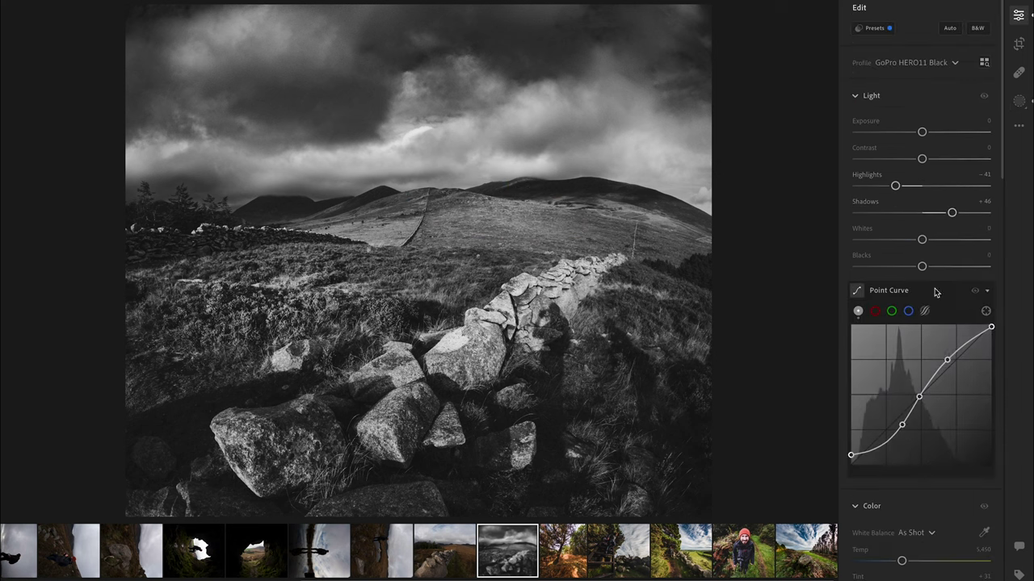
scroll(913, 403, "down", 3)
left_click_drag(854, 514, 912, 515)
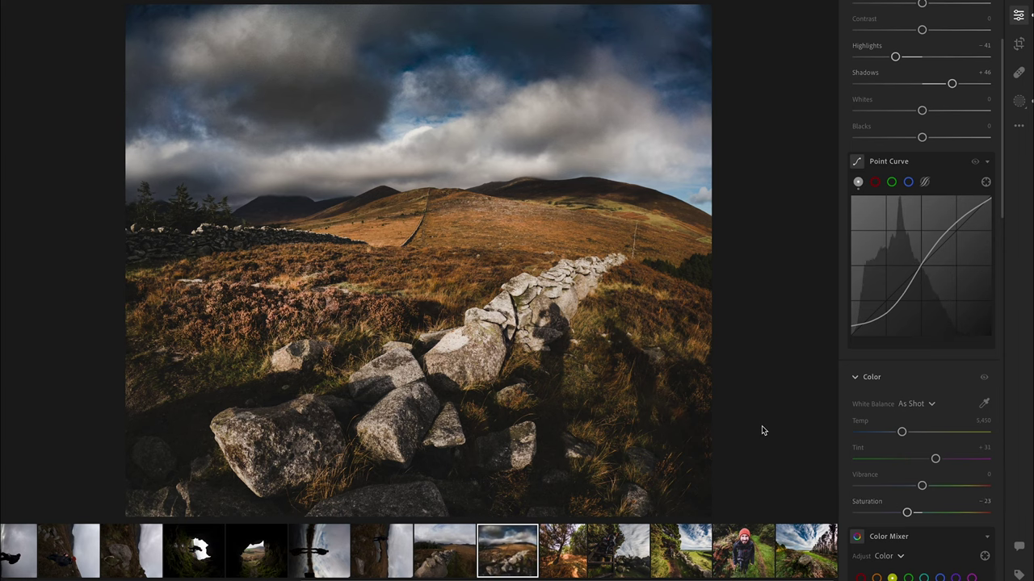
key("backslash")
key("backslash")
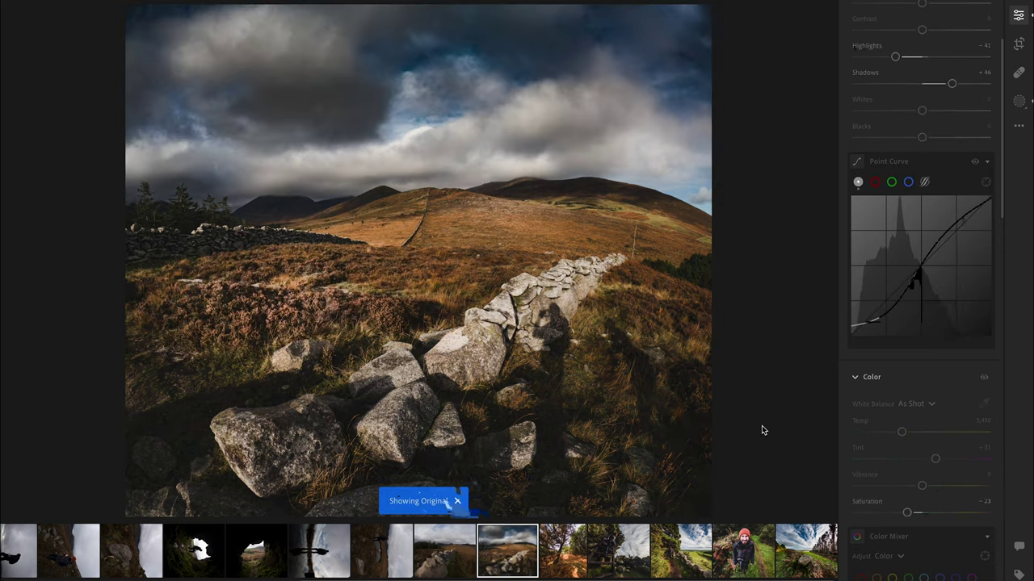
Step: Enable Lens Corrections with the GoPro HERO10 Black Adobe profile
scroll(902, 427, "down", 1)
scroll(903, 426, "down", 20)
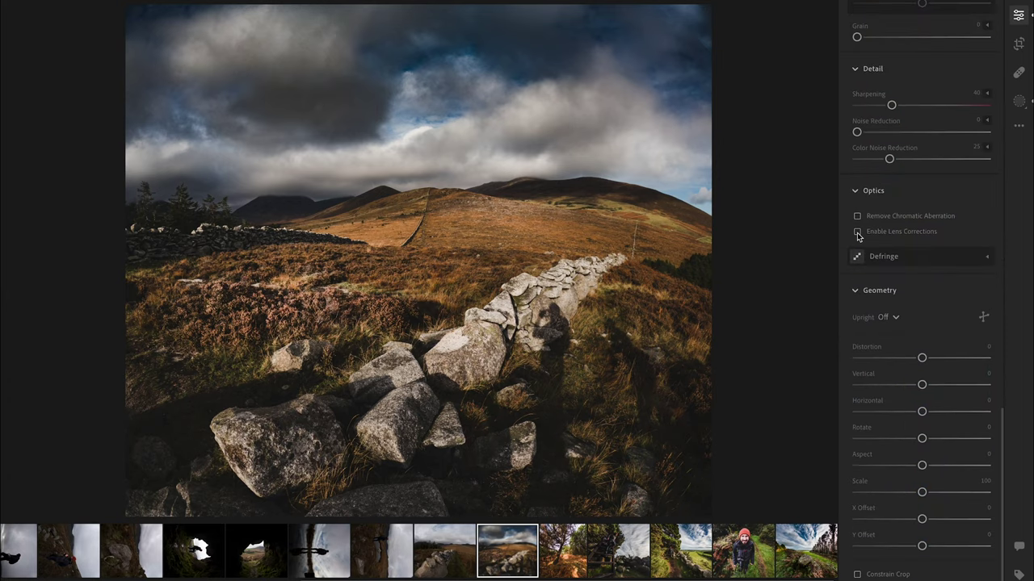
left_click(857, 232)
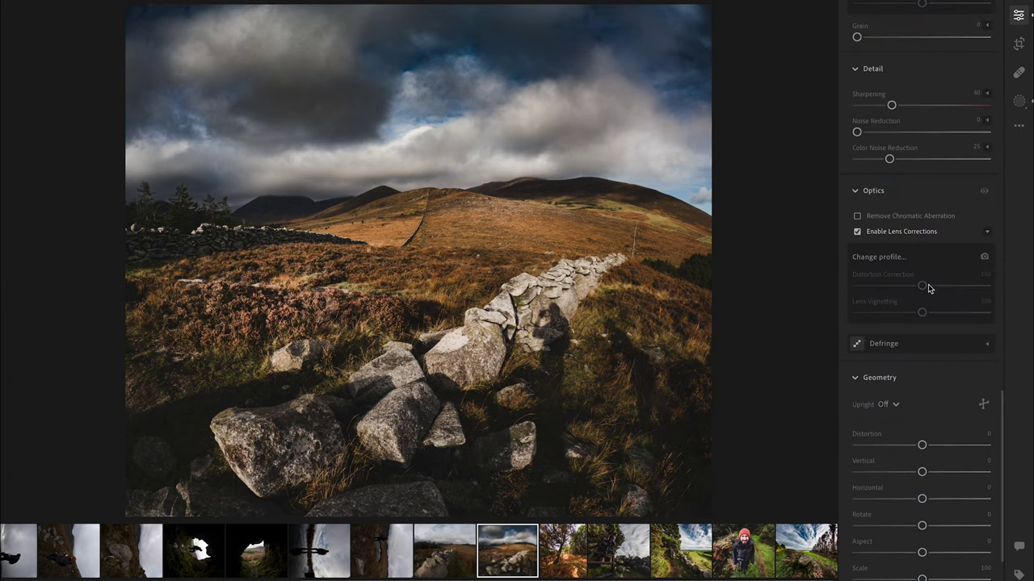
left_click(984, 257)
left_click(451, 288)
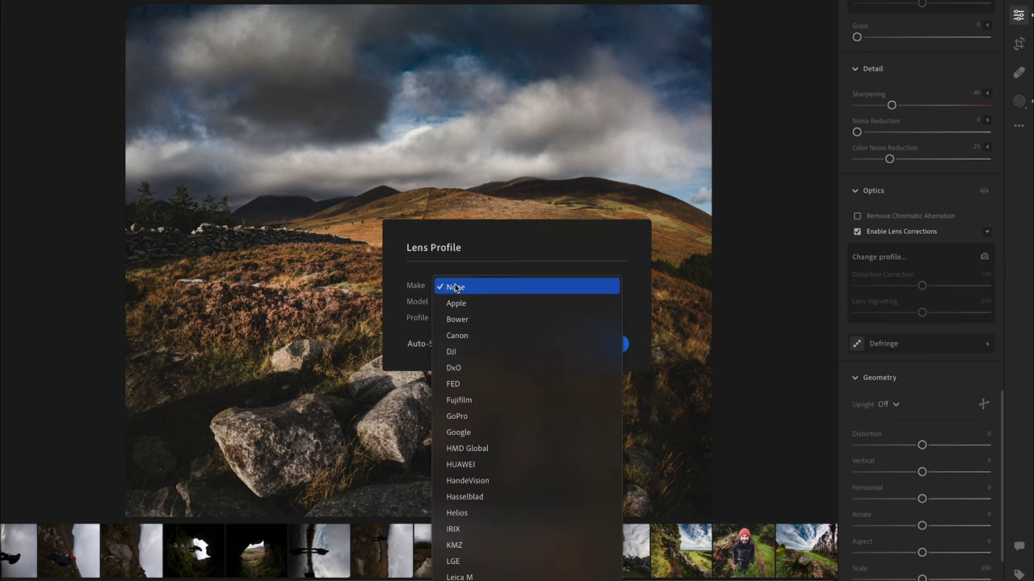
left_click(471, 417)
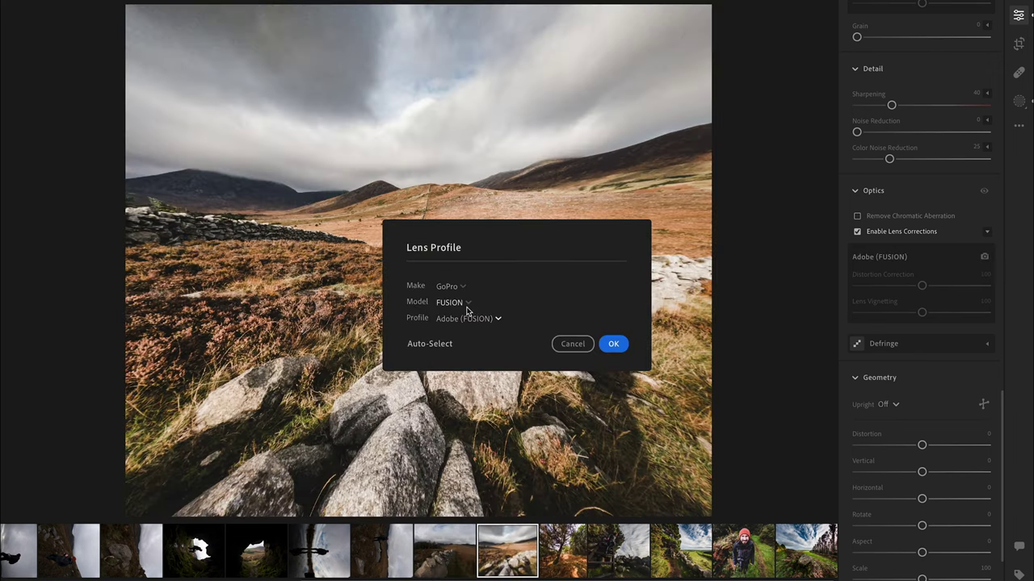
left_click(464, 304)
left_click(484, 364)
left_click(502, 321)
left_click(536, 320)
left_click(613, 344)
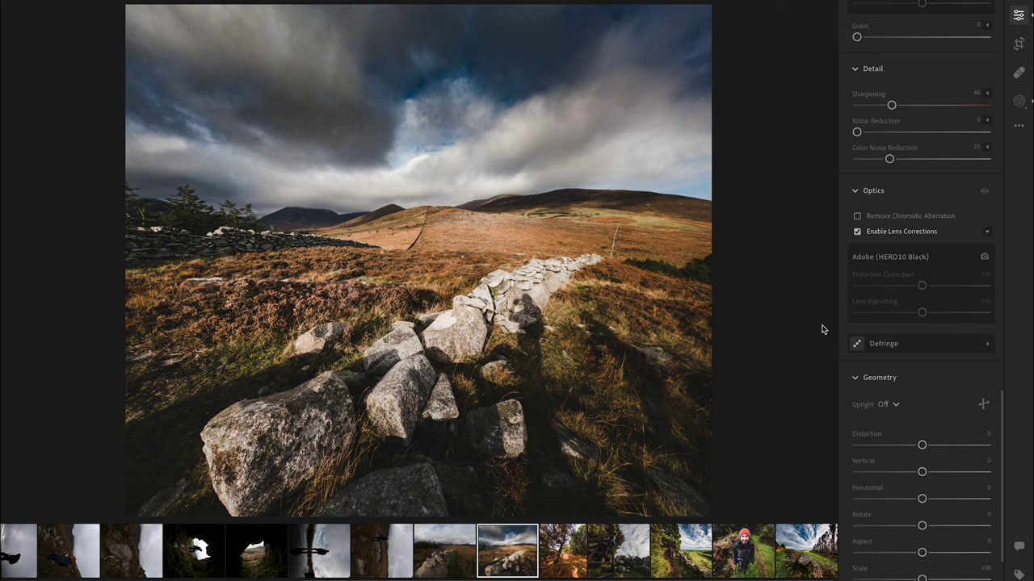
Step: Toggle lens correction on and off to compare, leaving it enabled
left_click(858, 233)
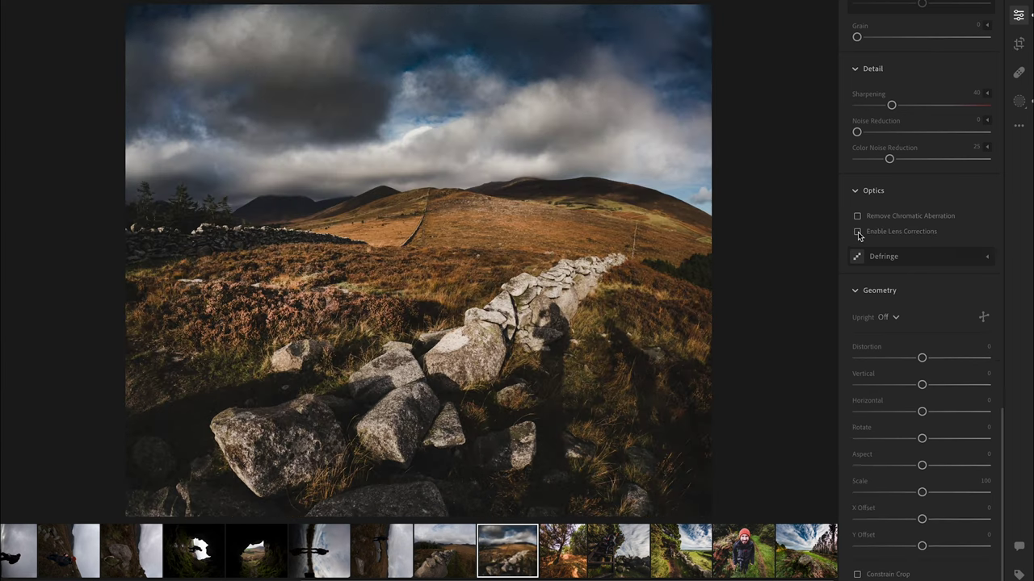
left_click(857, 231)
left_click(857, 231)
left_click(858, 232)
left_click(858, 232)
left_click(858, 232)
left_click(857, 232)
left_click(857, 232)
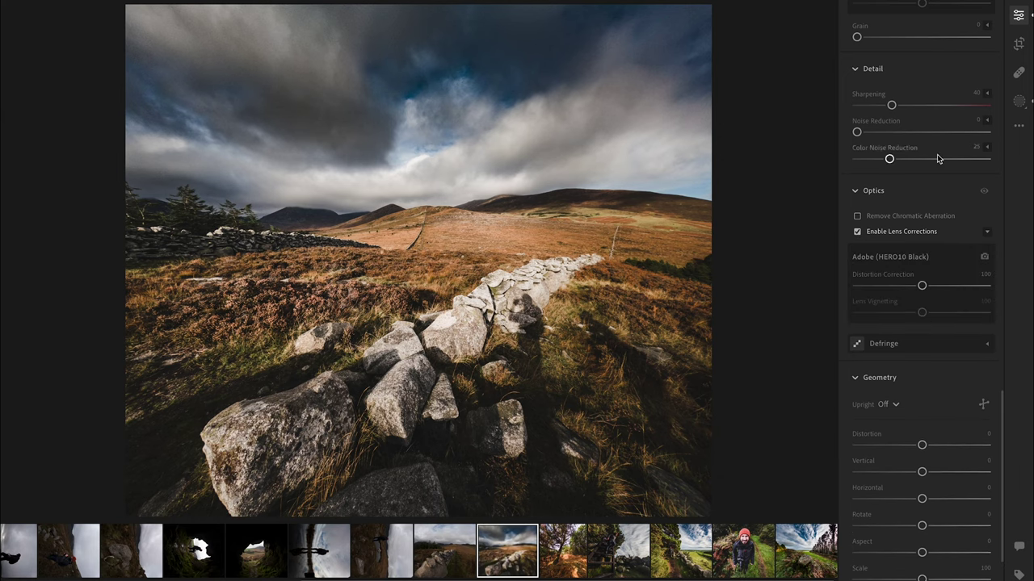
Step: Lower global Exposure to -0.19 and set Saturation to -11
left_click(1019, 18)
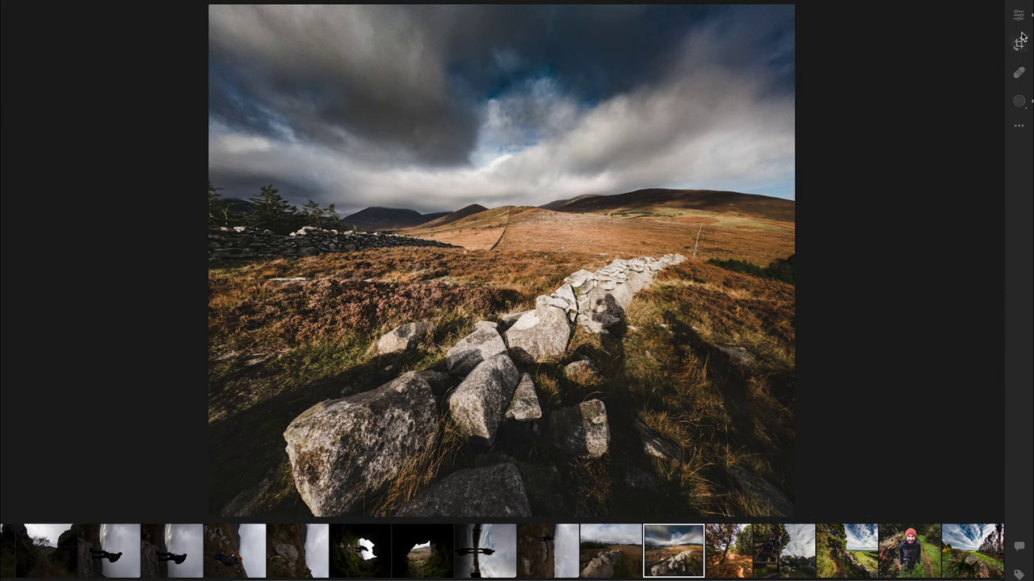
left_click(1018, 16)
left_click_drag(927, 135, 919, 139)
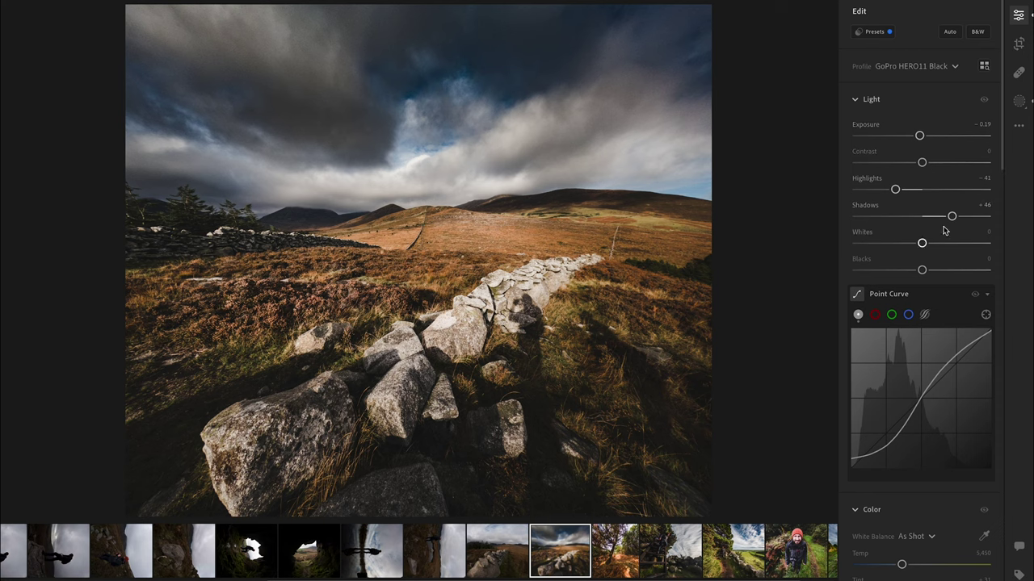
scroll(942, 390, "down", 5)
mouse_move(908, 436)
left_mouse_down()
mouse_move(942, 433)
mouse_move(915, 435)
left_mouse_up()
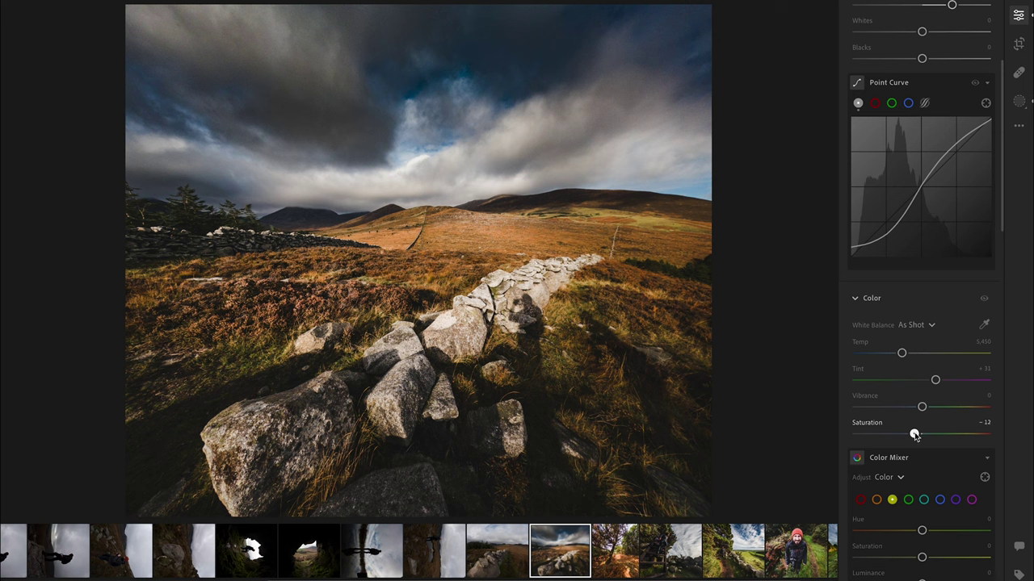
Step: Copy the stone-wall photo's edit settings and glance at the neighbouring photo
right_click(574, 548)
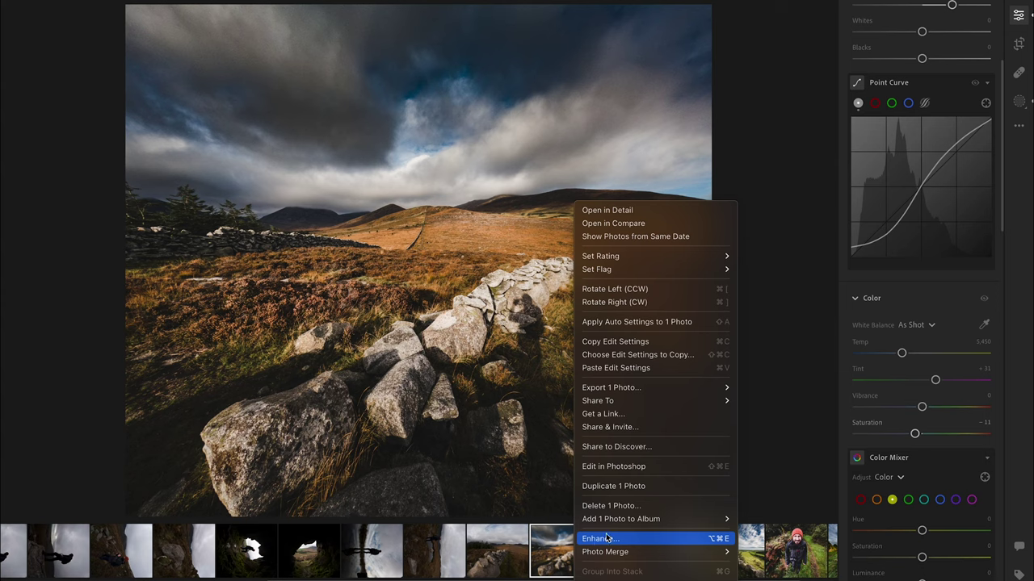
left_click(628, 345)
left_click(500, 547)
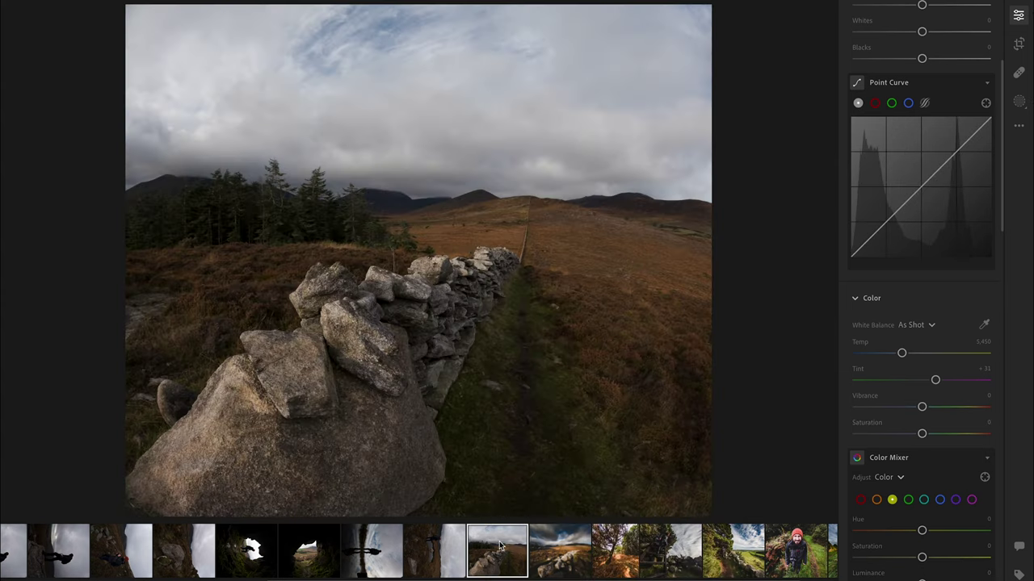
left_click(560, 545)
Step: Copy the edit settings with Masking included and paste them onto the pine-tree wall photo
right_click(560, 546)
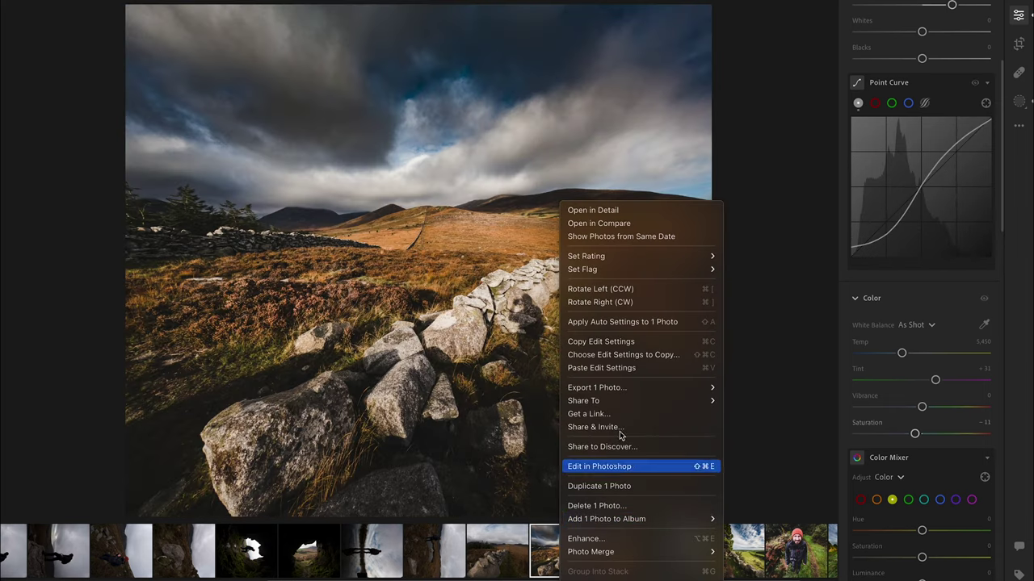
left_click(625, 354)
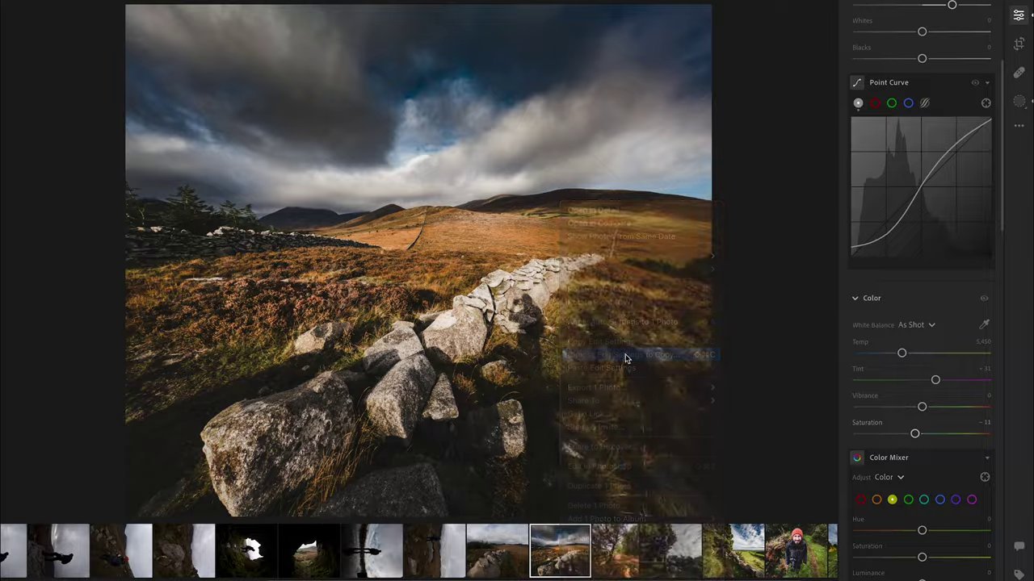
left_click(411, 283)
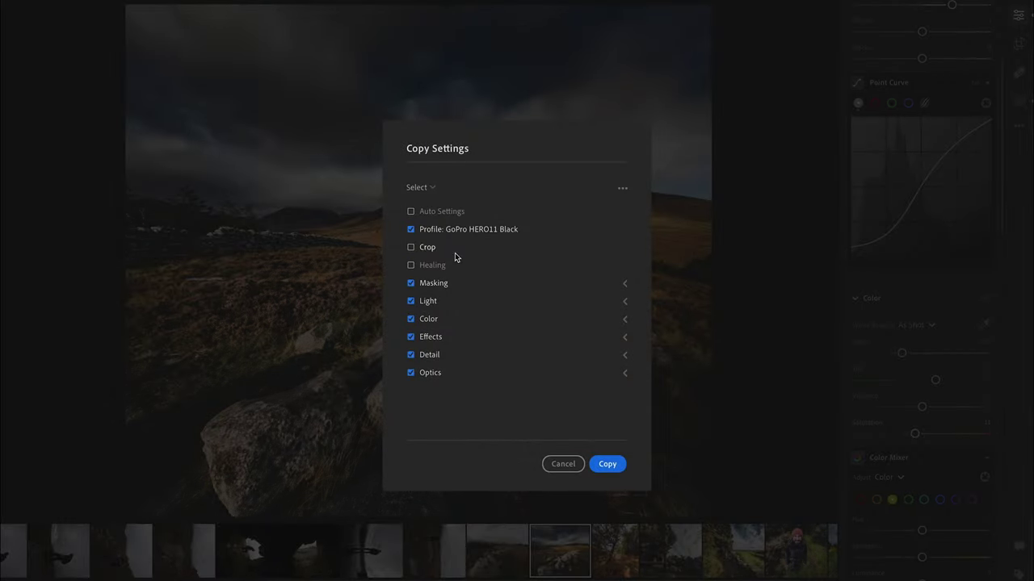
left_click(608, 465)
left_click(493, 553)
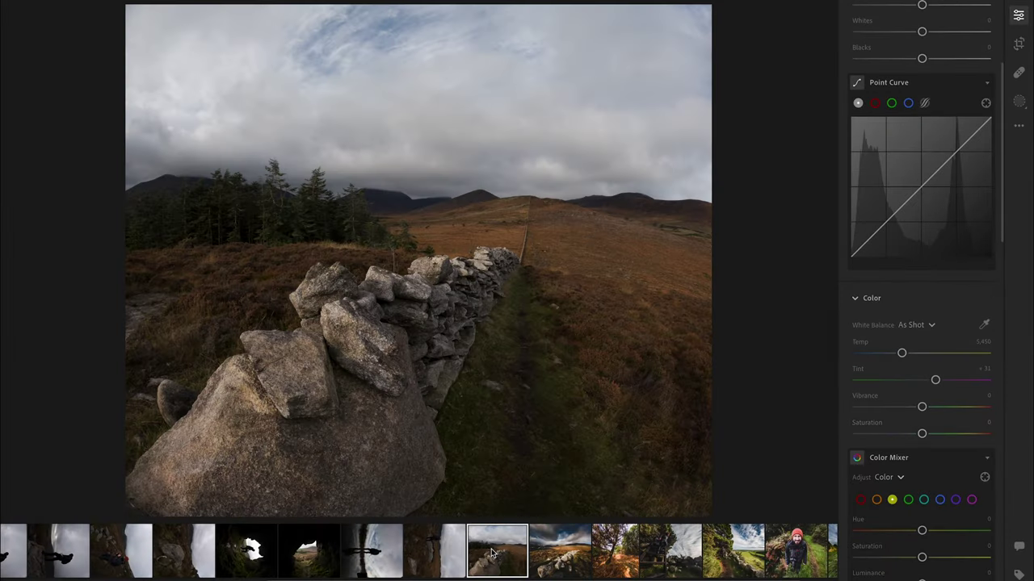
key("super+v")
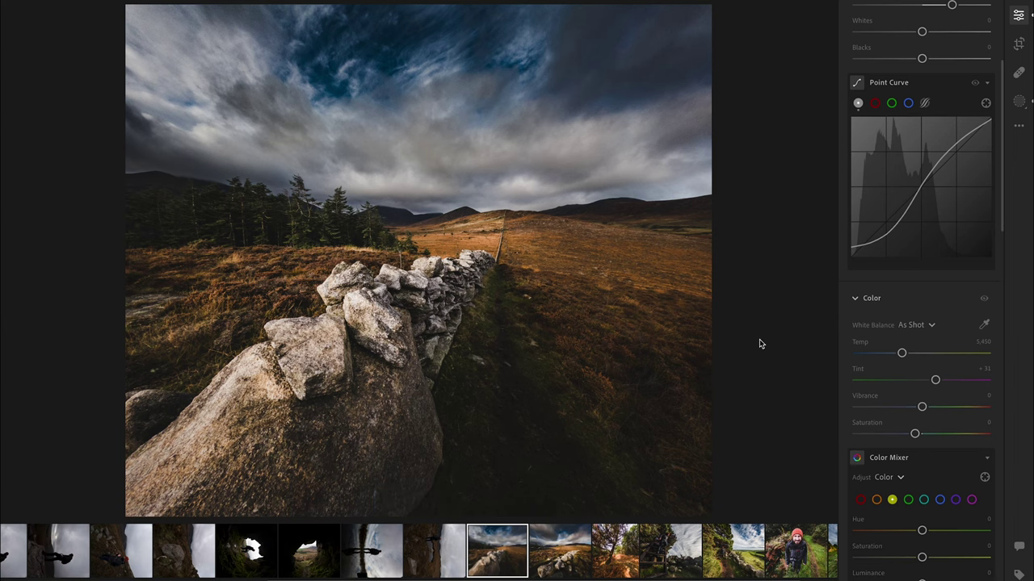
Step: Shrink the first pasted radial mask and centre it on the stone wall
key("backslash")
key("backslash")
left_click(1019, 101)
key("shift+m")
left_click(310, 289)
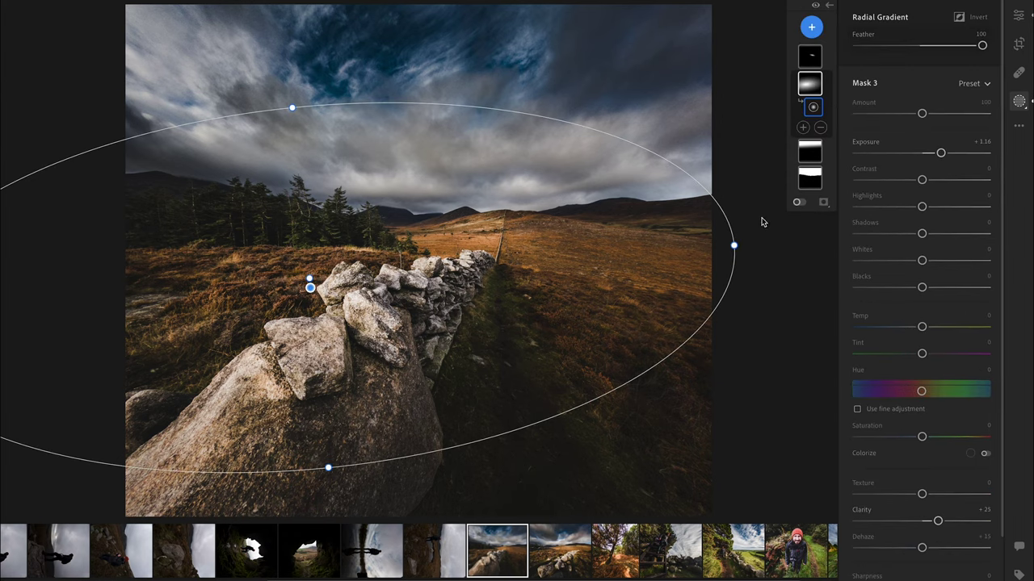
left_click_drag(734, 244, 697, 249)
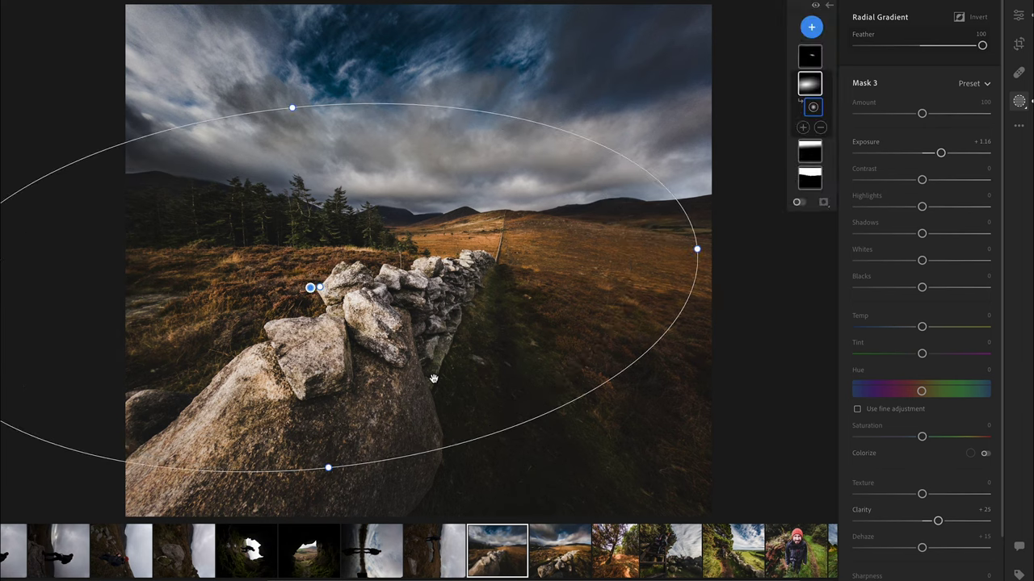
left_click_drag(329, 468, 322, 402)
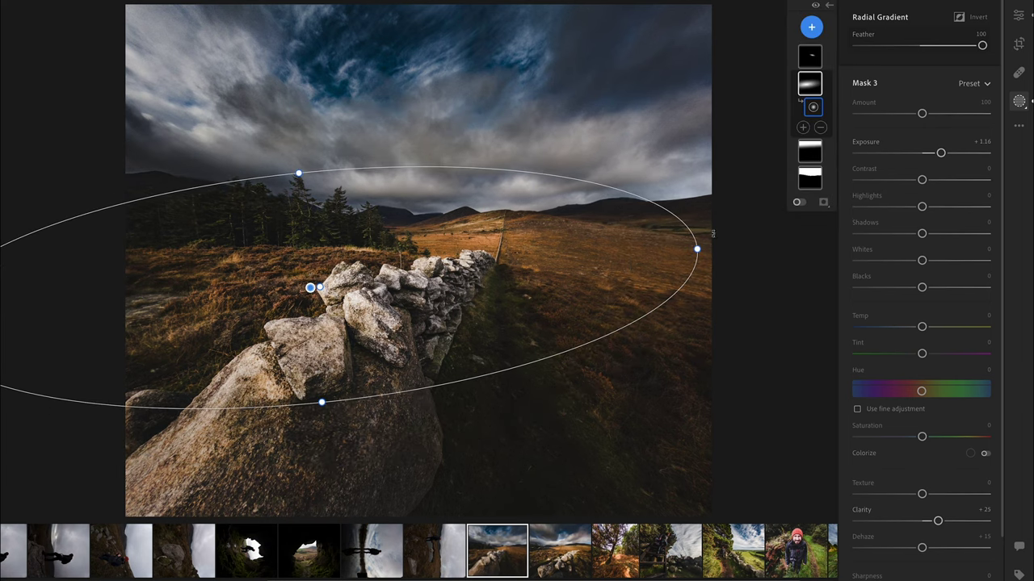
left_click_drag(699, 249, 620, 257)
left_click_drag(310, 288, 279, 227)
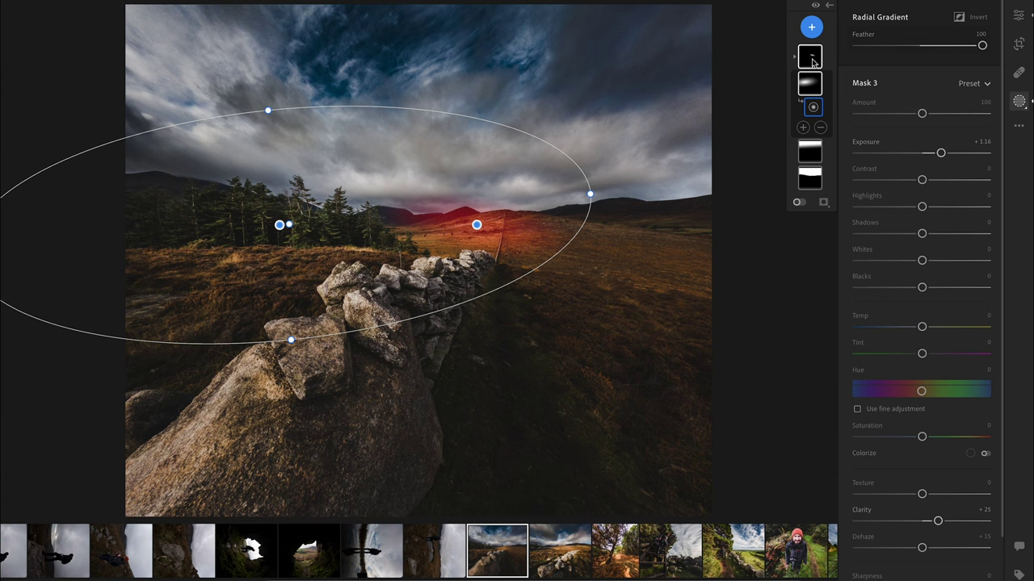
Step: Move and widen the second radial mask over the distant field
left_click(811, 58)
left_click_drag(476, 225, 568, 276)
left_click_drag(647, 251, 671, 252)
left_click_drag(575, 237, 595, 243)
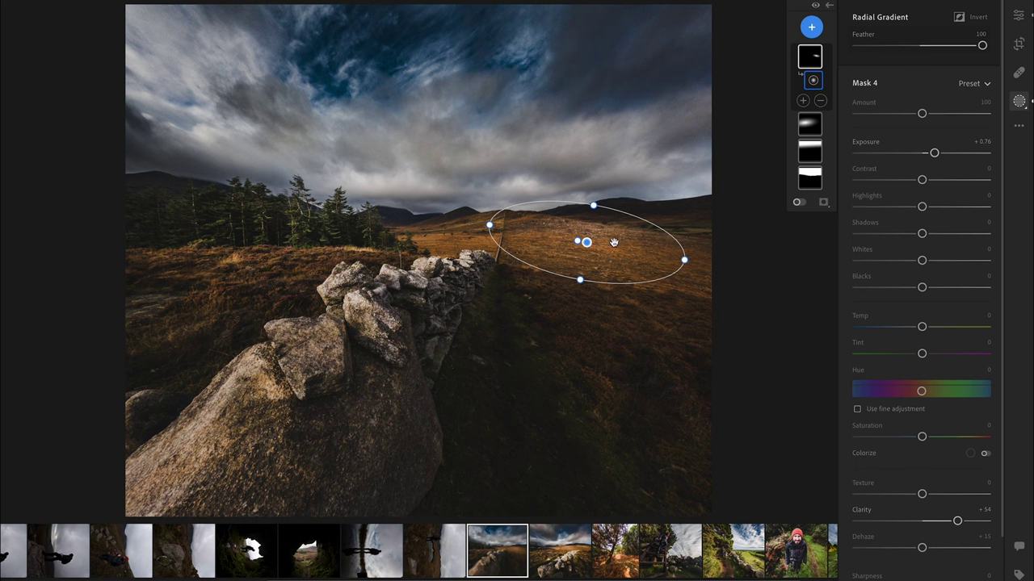
Step: Add a radial mask over the foreground rock, brightening it and adding clarity
left_click(812, 26)
left_click(859, 178)
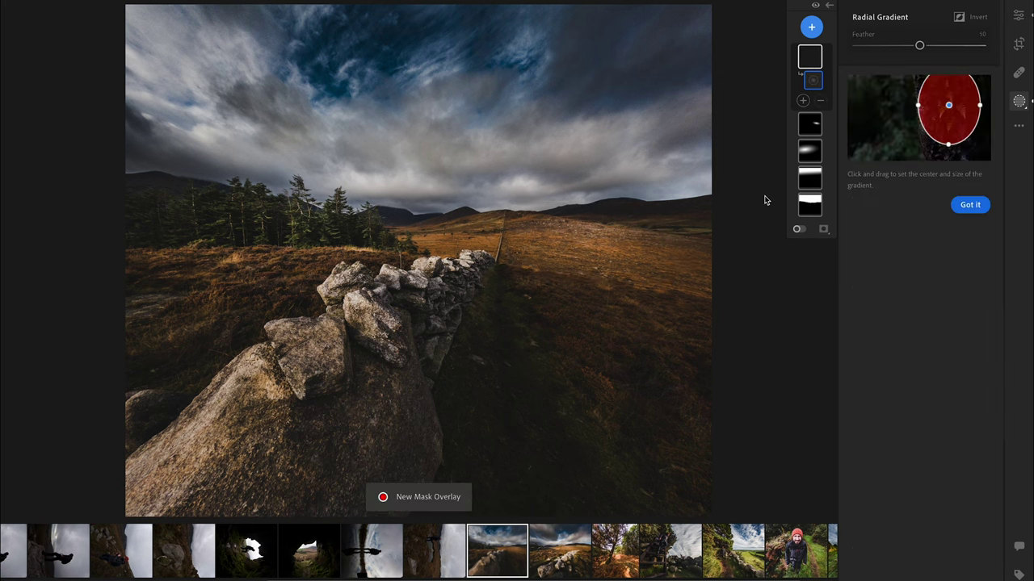
left_click_drag(267, 357, 359, 403)
left_click_drag(395, 462, 428, 477)
left_click_drag(268, 360, 339, 372)
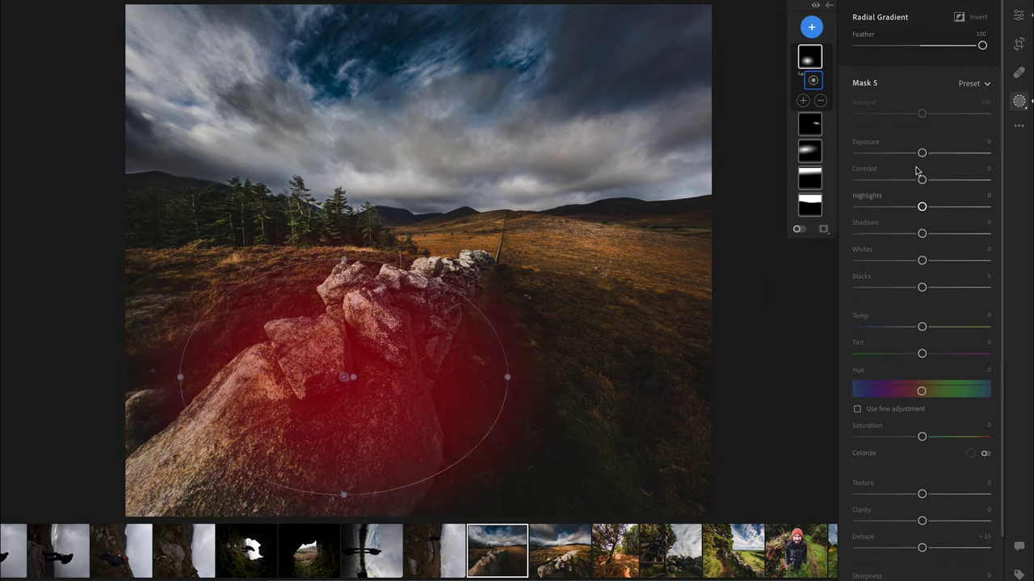
left_click_drag(923, 152, 941, 153)
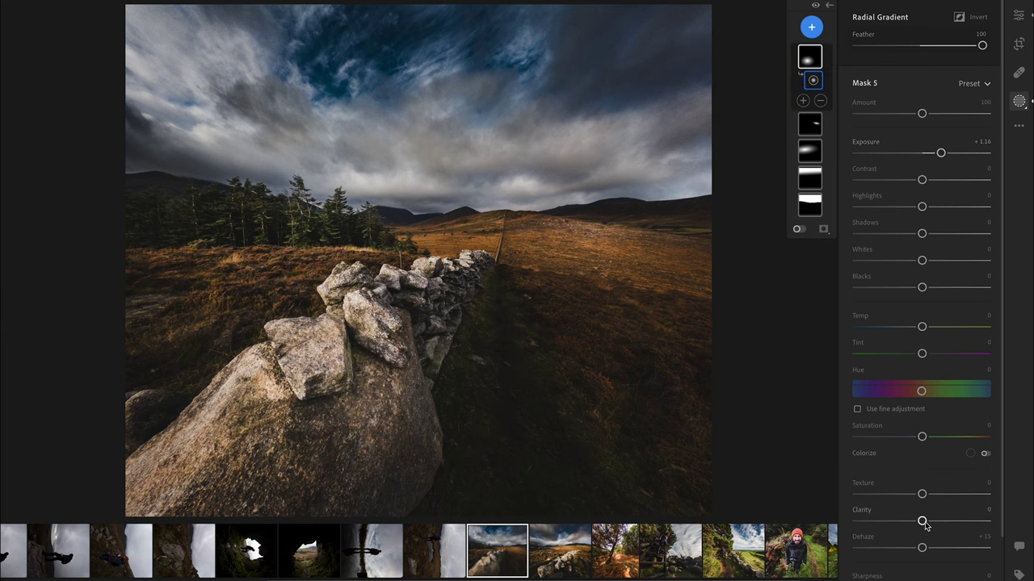
left_click_drag(921, 520, 950, 521)
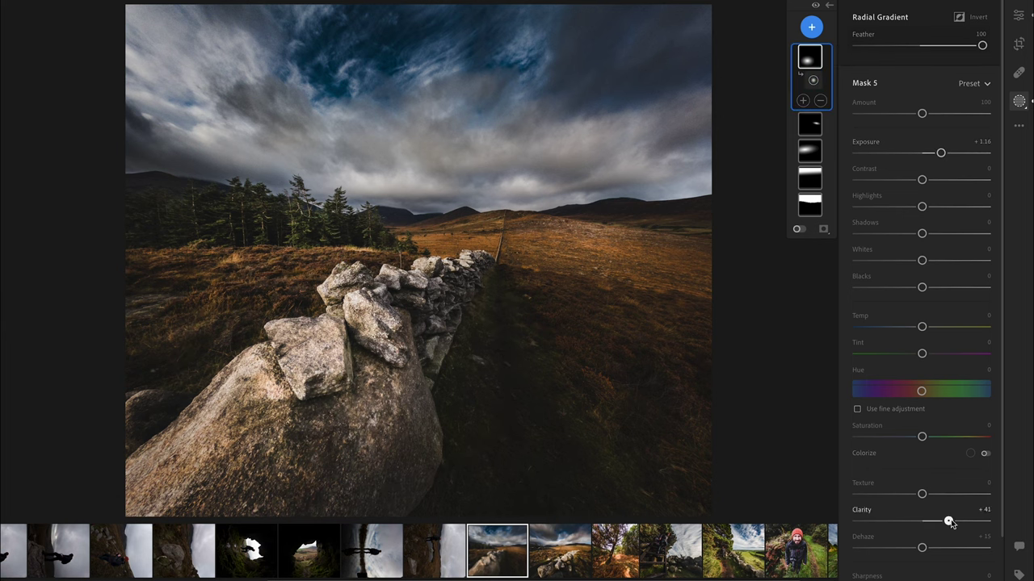
Step: Give the sky linear gradient mask Noise Reduction +55
left_click(812, 181)
scroll(917, 478, "down", 2)
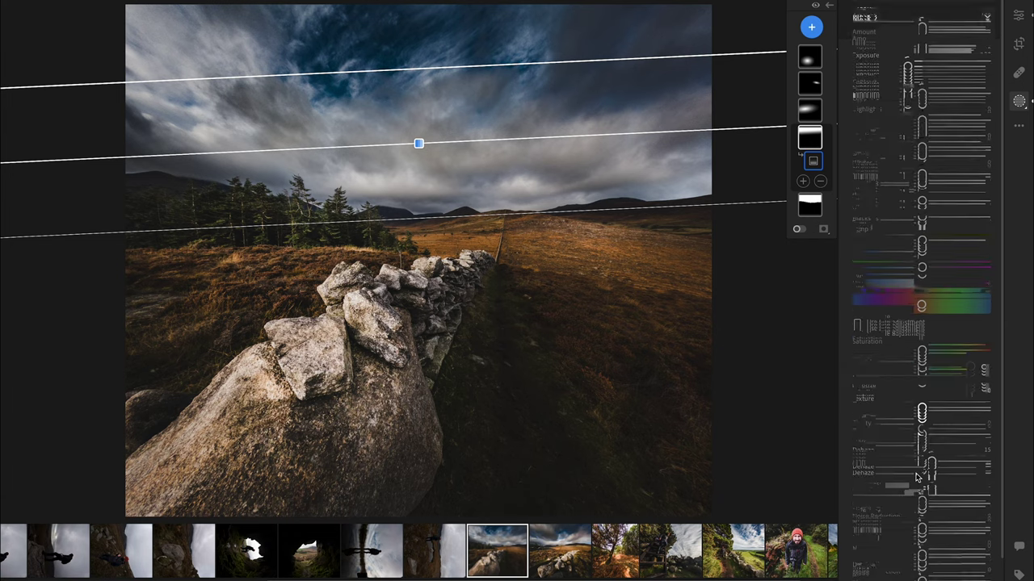
left_click_drag(922, 523, 958, 524)
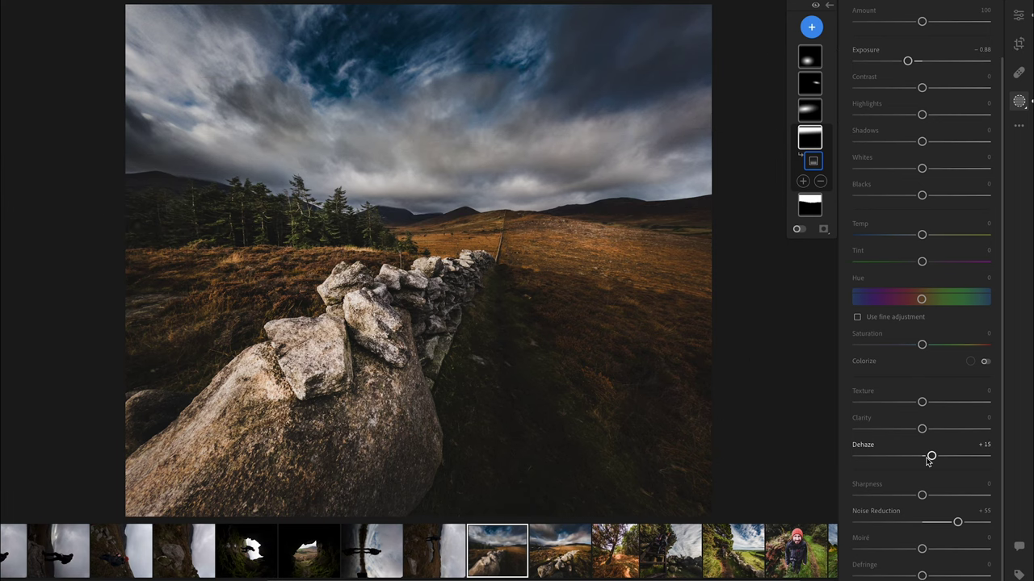
Step: Raise the stone-wall photo's global Exposure from -0.19 to +0.16
left_click(546, 549)
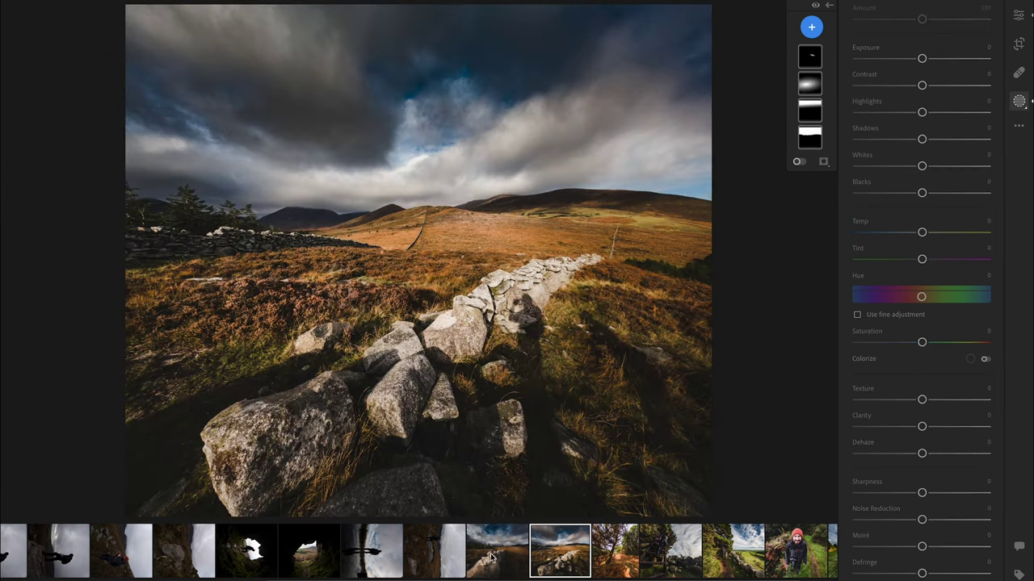
left_click(492, 557)
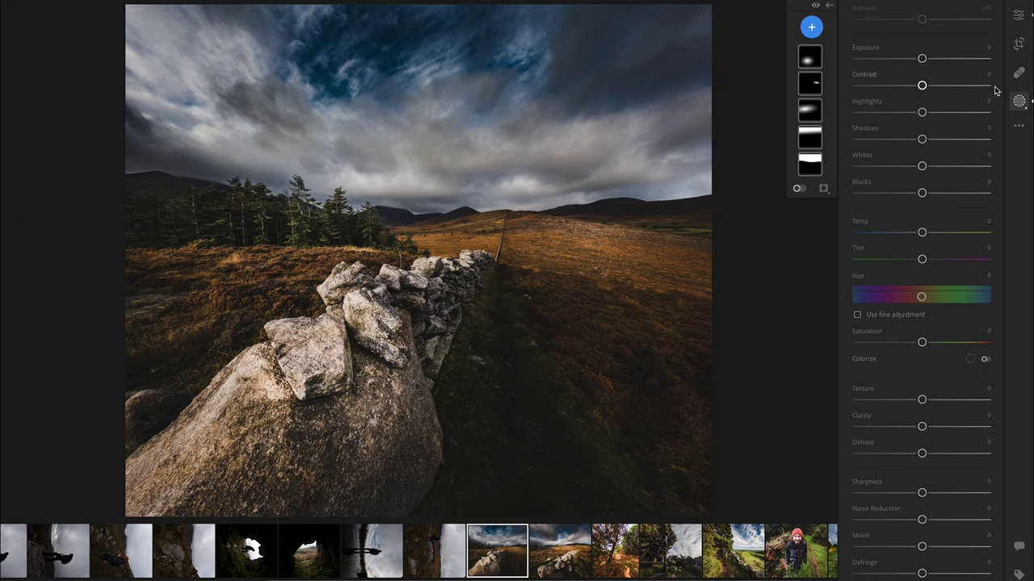
left_click(1018, 14)
left_click_drag(920, 133, 925, 134)
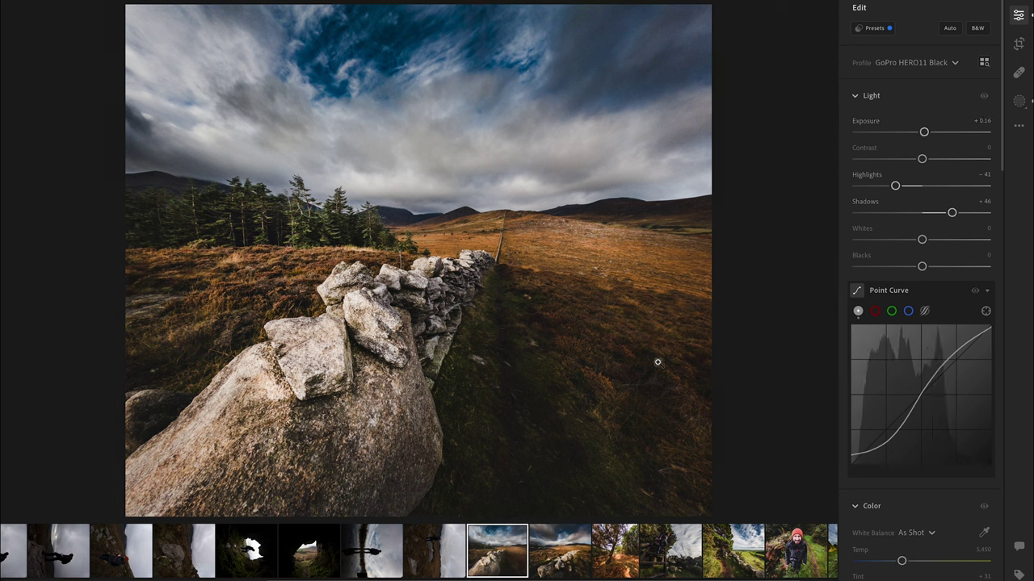
Step: Copy the stone-wall edits, rotate the pond photo left to upright, and paste the edits
right_click(499, 554)
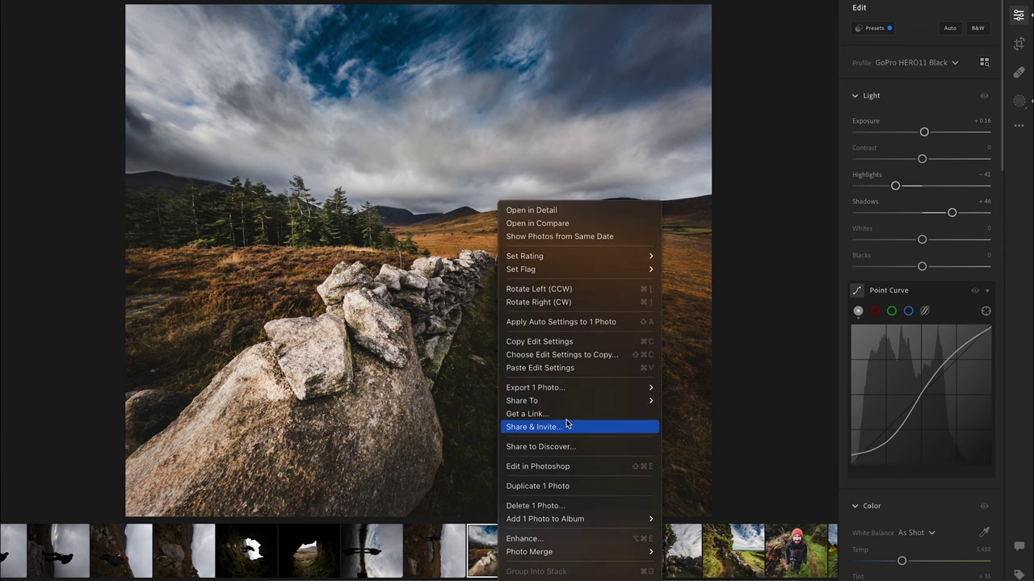
left_click(747, 485)
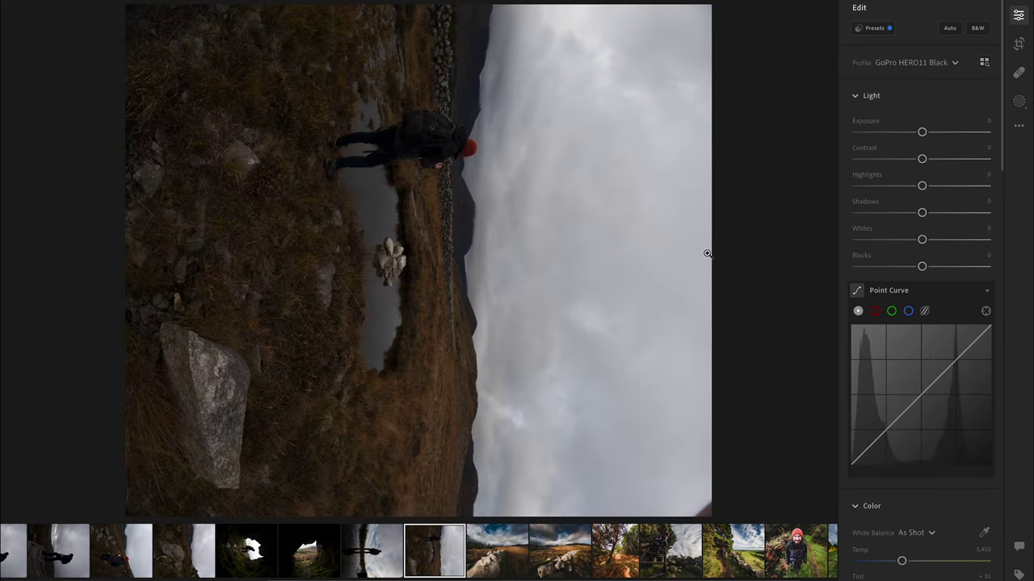
left_click(1019, 45)
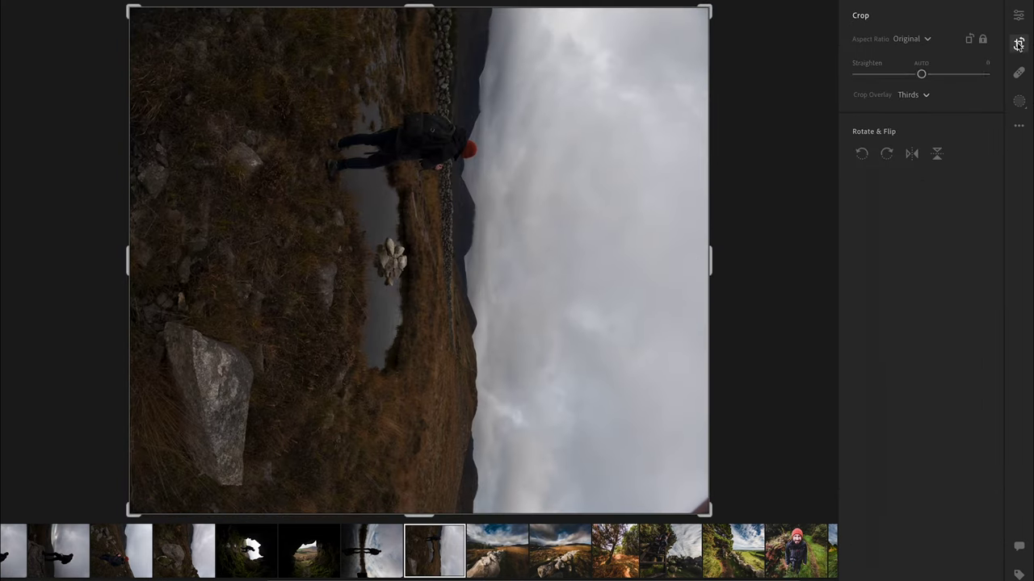
left_click(862, 156)
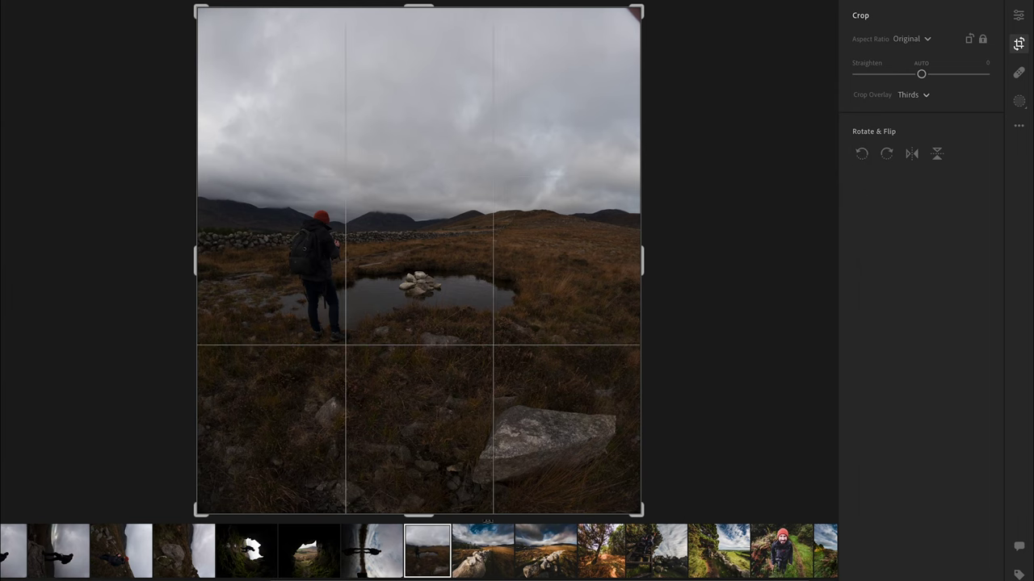
right_click(426, 550)
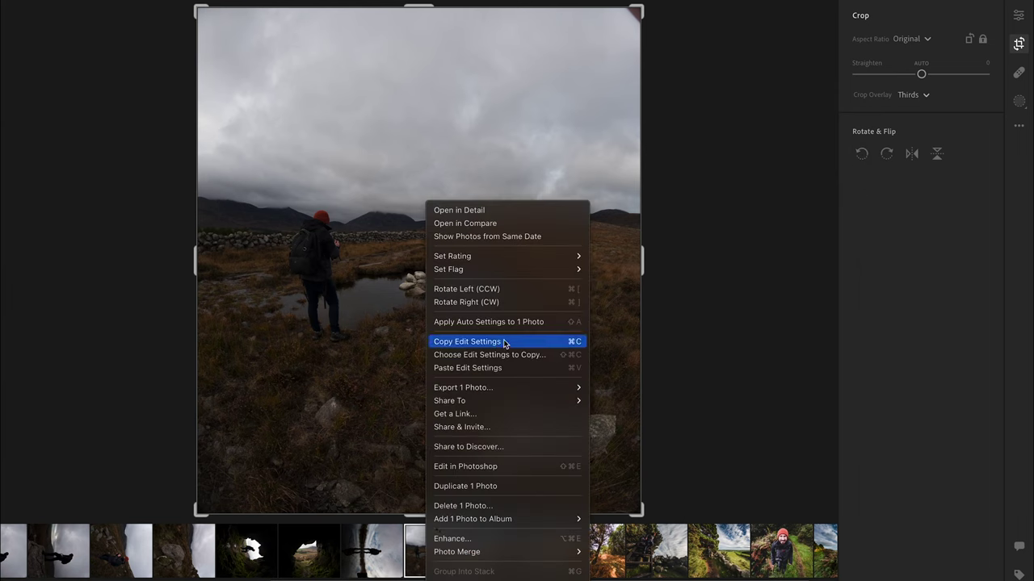
left_click(418, 548)
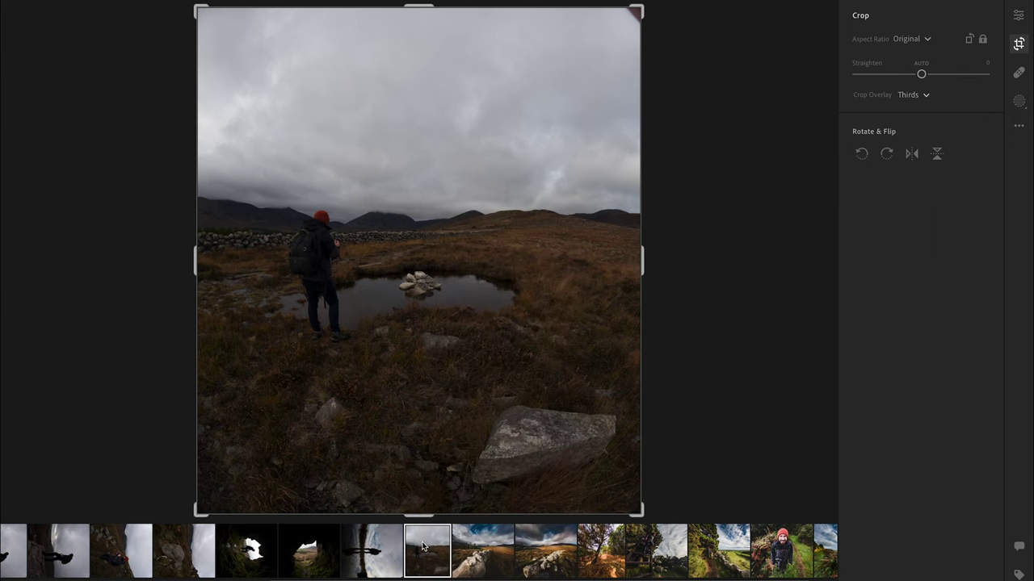
key("ctrl+v")
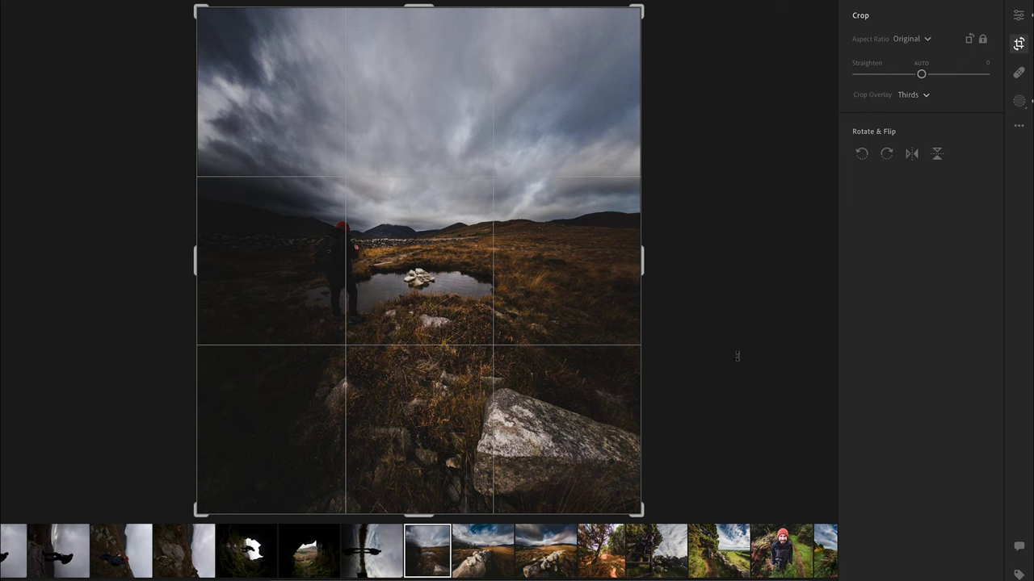
Step: Rotate and raise the pasted sky gradient to lie along the pond photo's horizon
left_click(1019, 101)
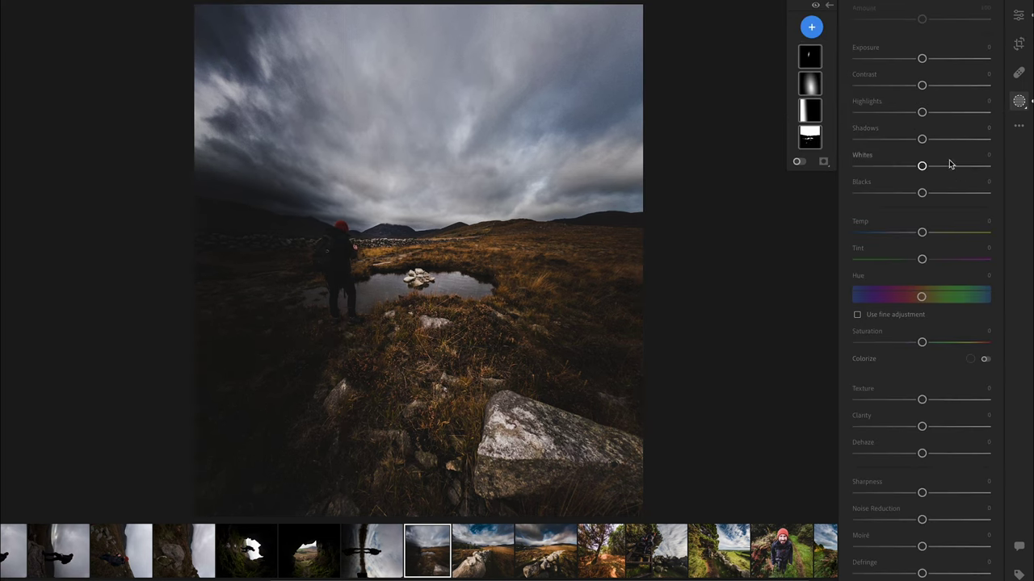
left_click(317, 261)
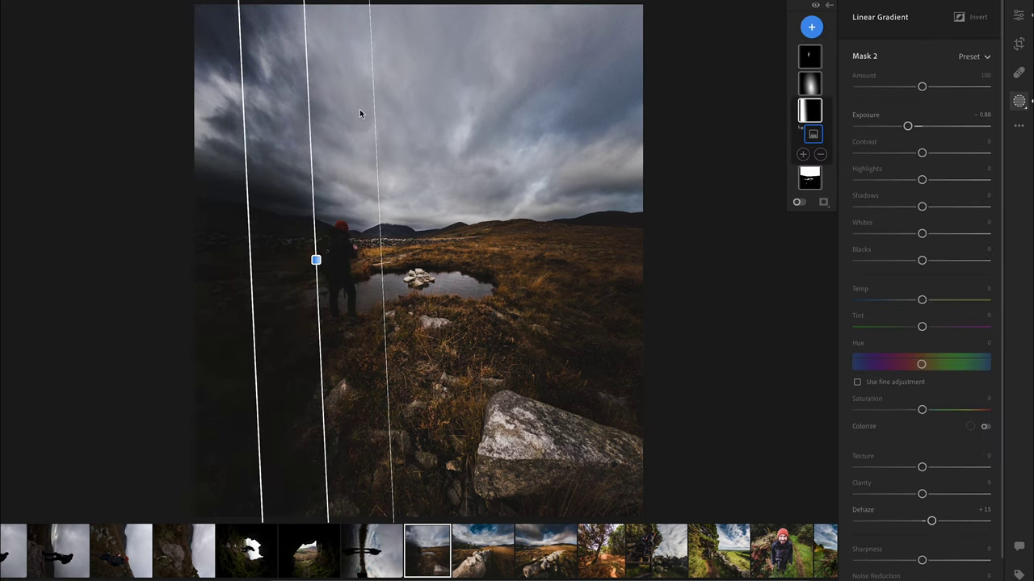
left_click_drag(312, 77, 500, 287)
left_click_drag(496, 202, 489, 177)
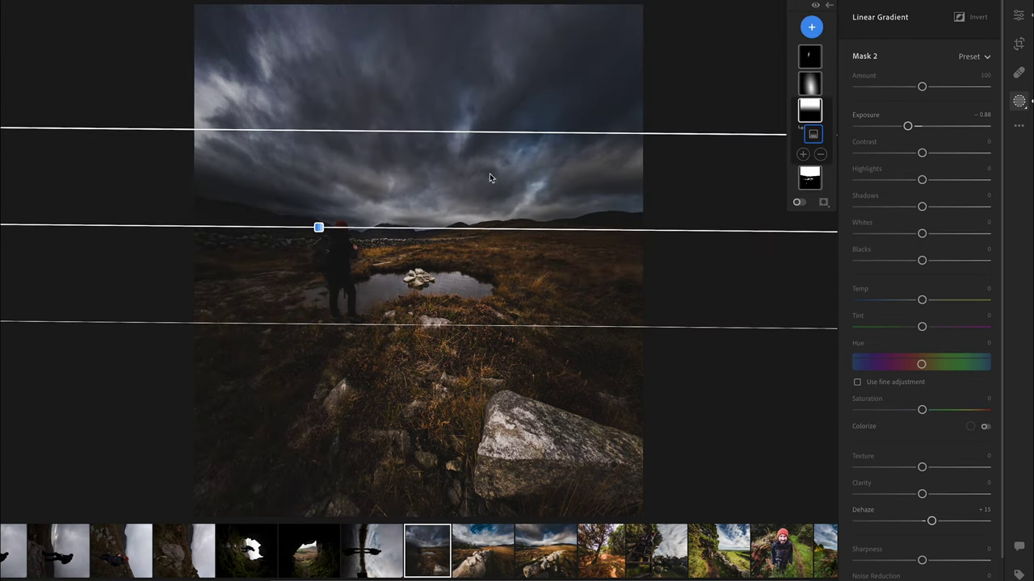
left_click_drag(319, 228, 428, 159)
left_click_drag(436, 267, 438, 239)
Step: Resize and centre the radial brightening mask over the hiker and pond
key("r")
left_click_drag(441, 353, 644, 186)
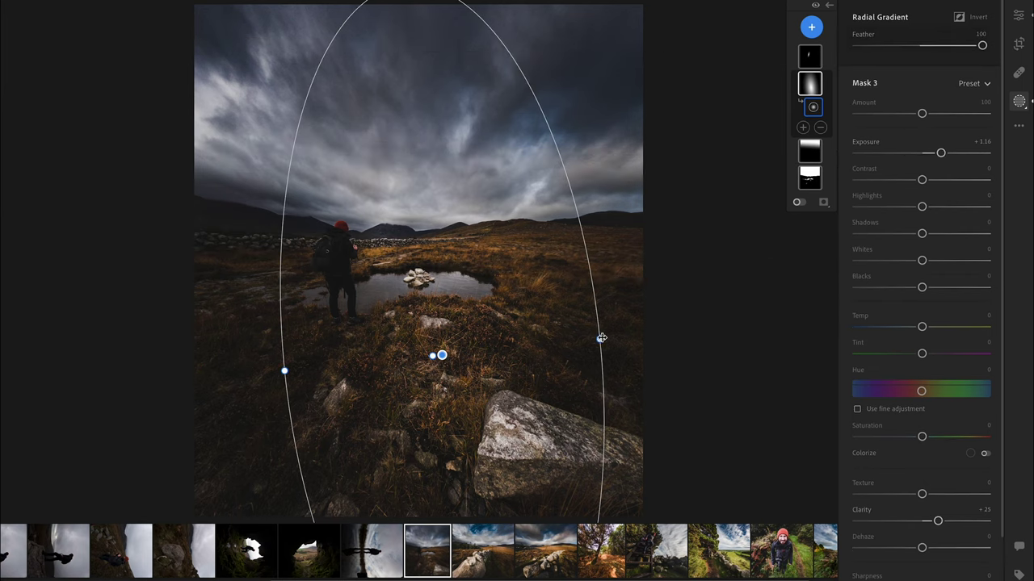
left_click_drag(563, 331, 542, 294)
left_click_drag(298, 322, 419, 505)
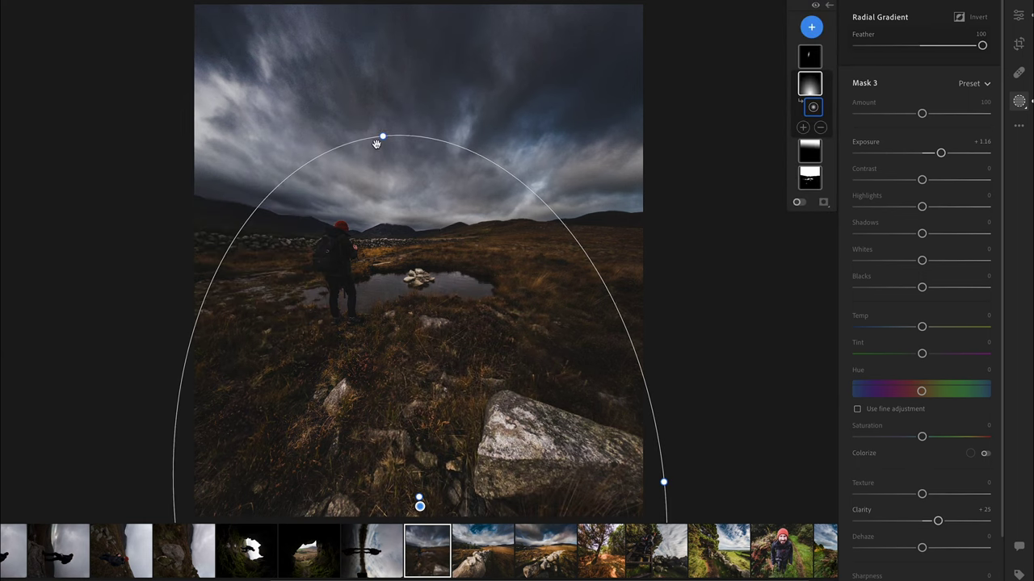
left_click_drag(383, 131, 429, 411)
left_click_drag(452, 473, 395, 245)
left_click_drag(367, 373, 396, 443)
left_click_drag(387, 221, 402, 245)
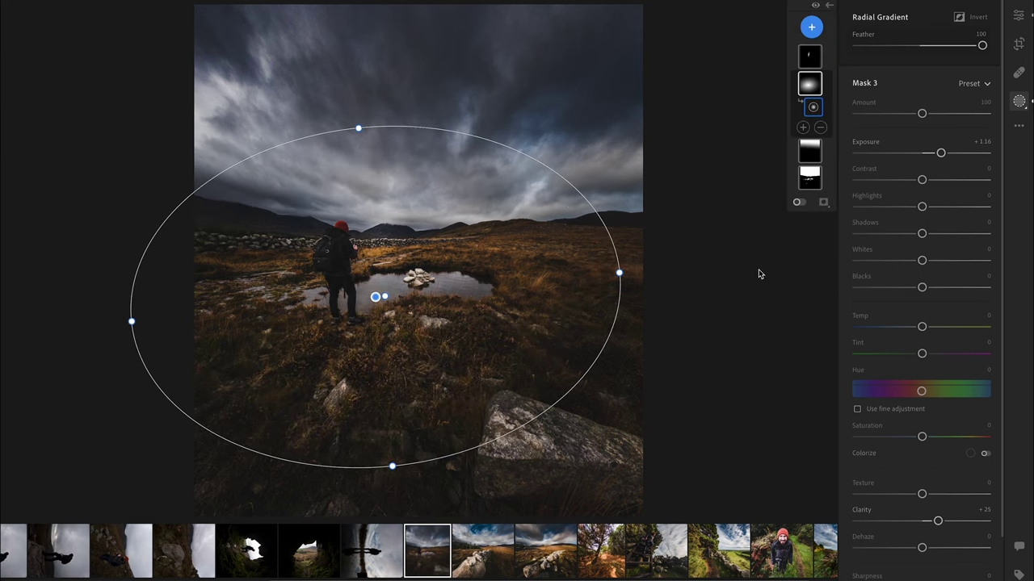
Step: Raise the pond photo's global Exposure to +0.46 and compare with the original
left_click(1018, 14)
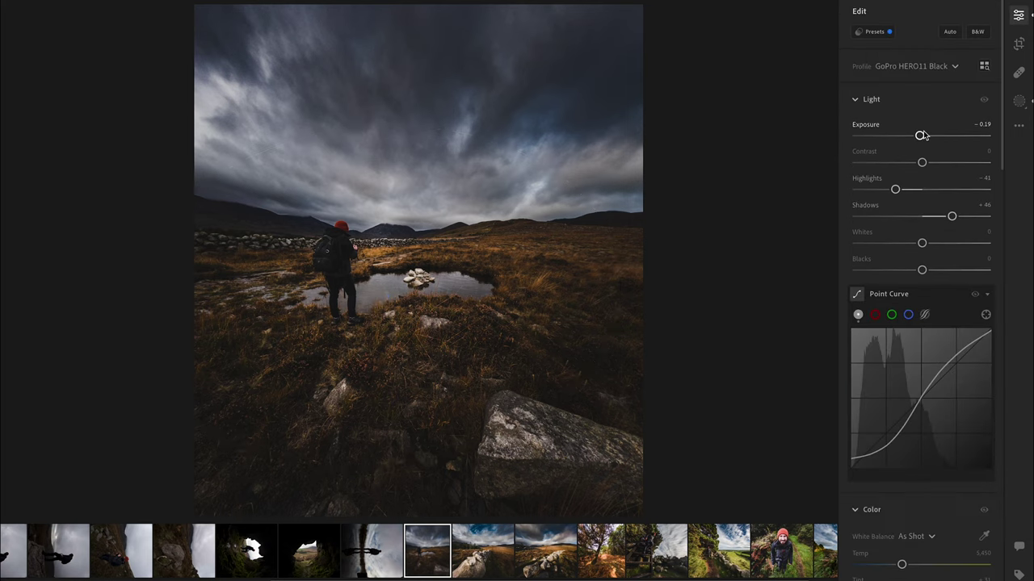
left_click_drag(920, 136, 930, 137)
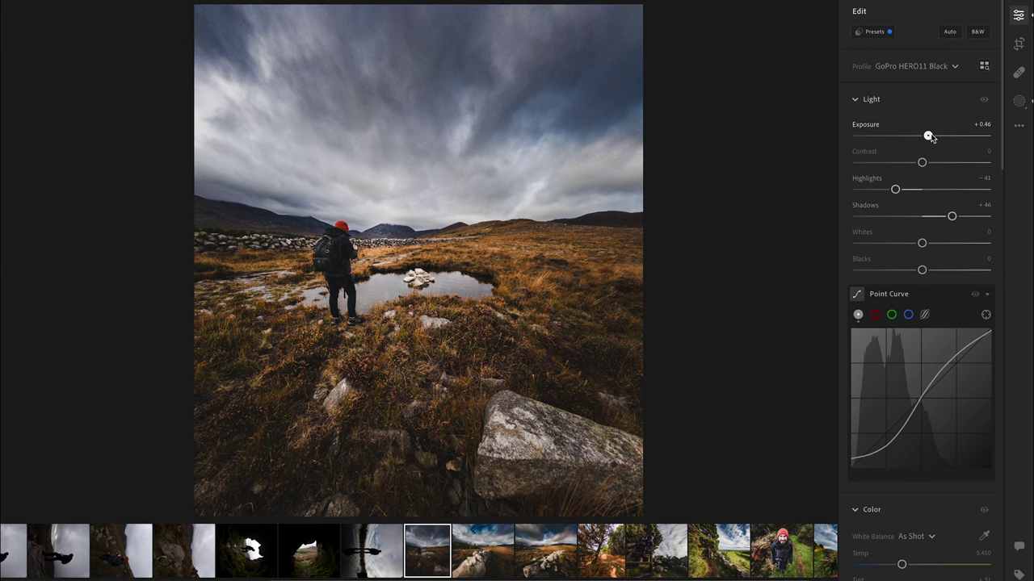
key("backslash")
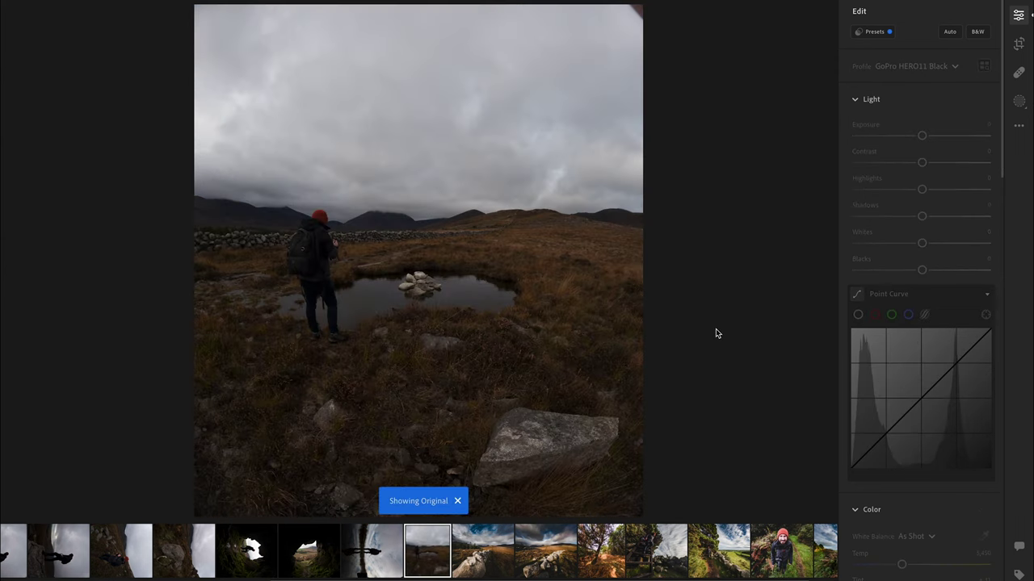
Step: Give the pond photo's sky gradient mask Noise Reduction +60, then open the hiker-reflection photo
key("backslash")
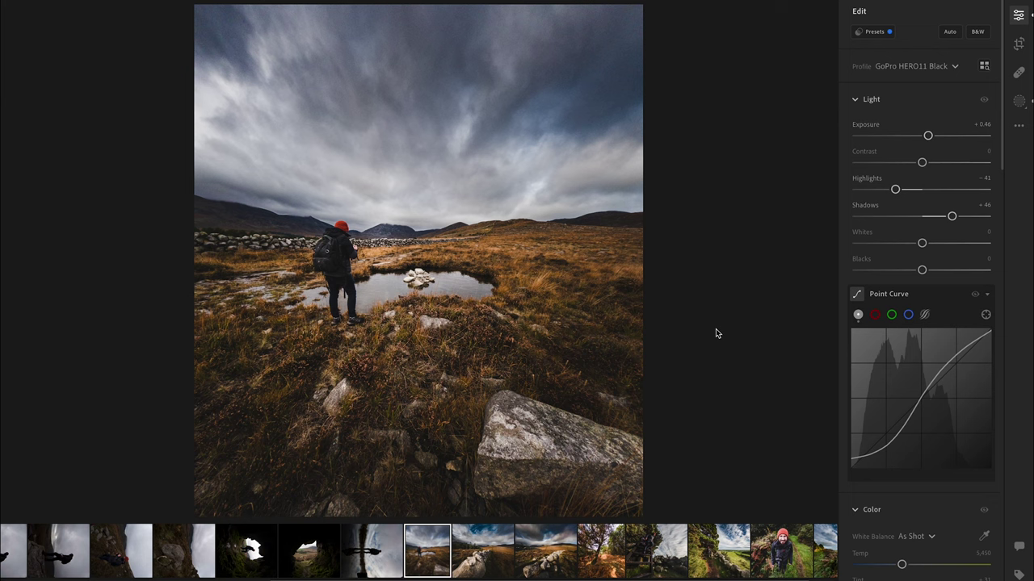
left_click(1019, 100)
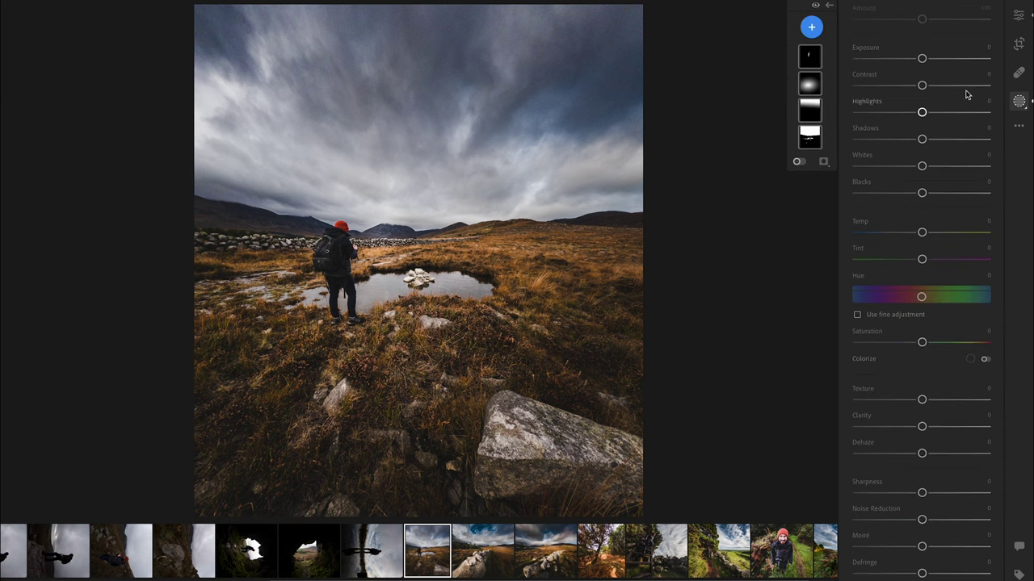
left_click(810, 111)
left_click(812, 113)
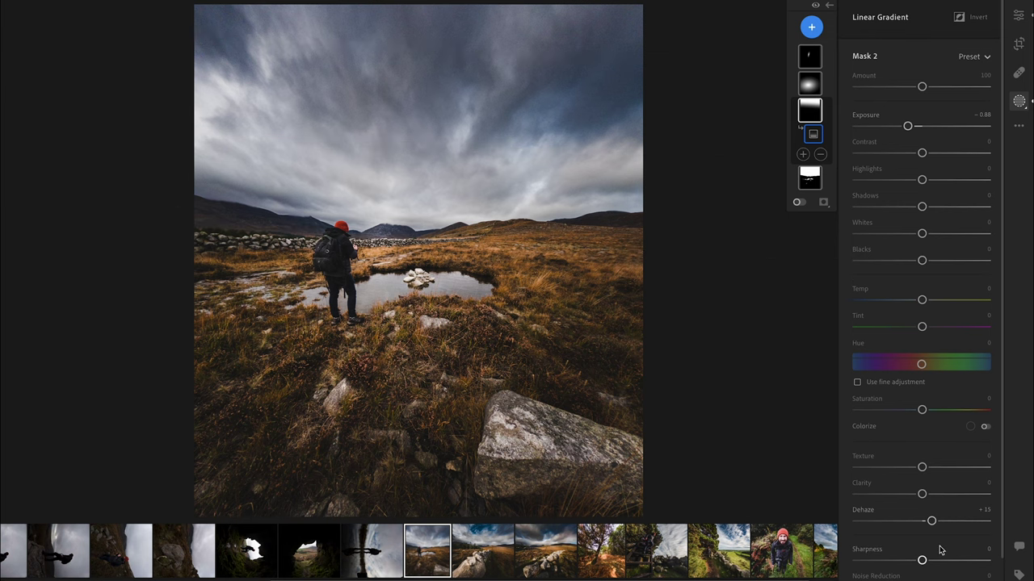
scroll(940, 549, "down", 3)
left_click_drag(923, 522, 963, 523)
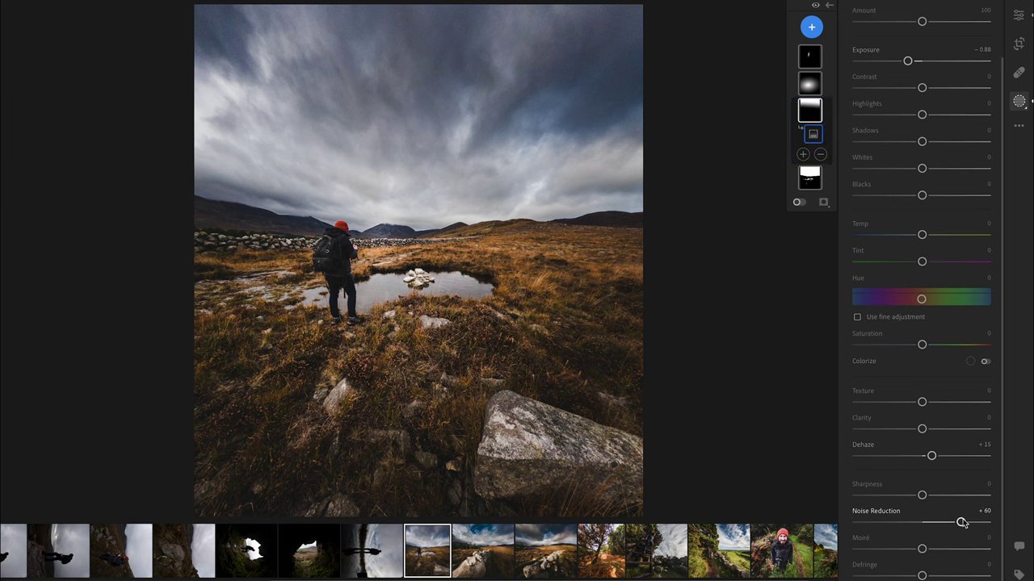
mouse_move(464, 188)
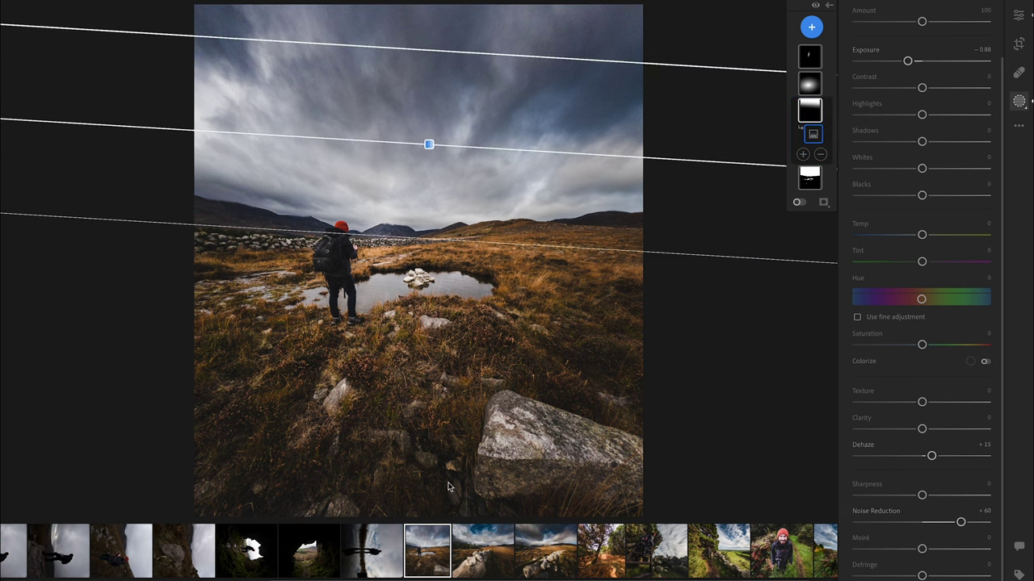
left_click(374, 559)
Step: Rotate the reflection photo left to upright and paste the previous photo's edits onto it
left_click(1020, 45)
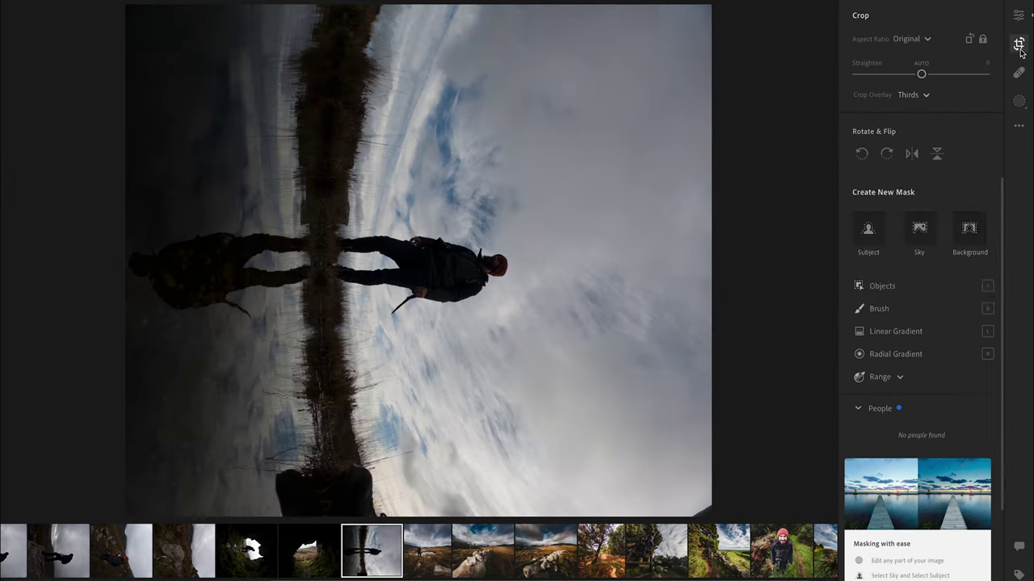
left_click(862, 154)
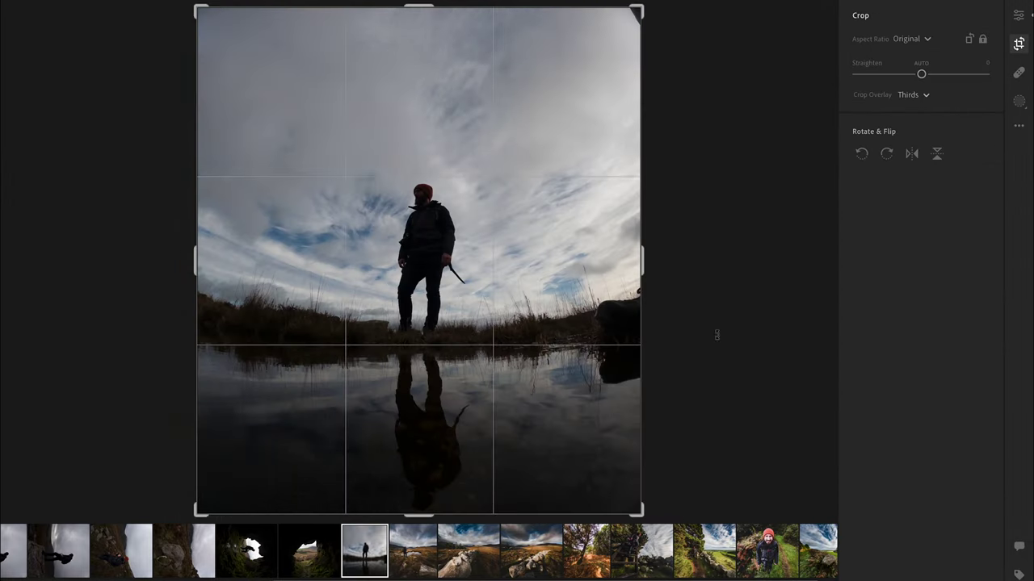
right_click(358, 554)
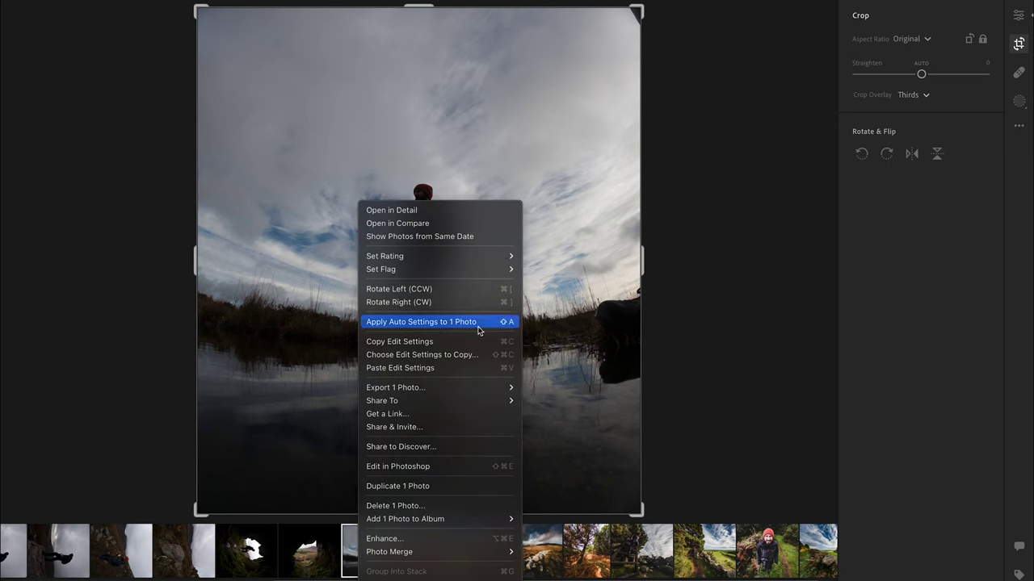
left_click(440, 370)
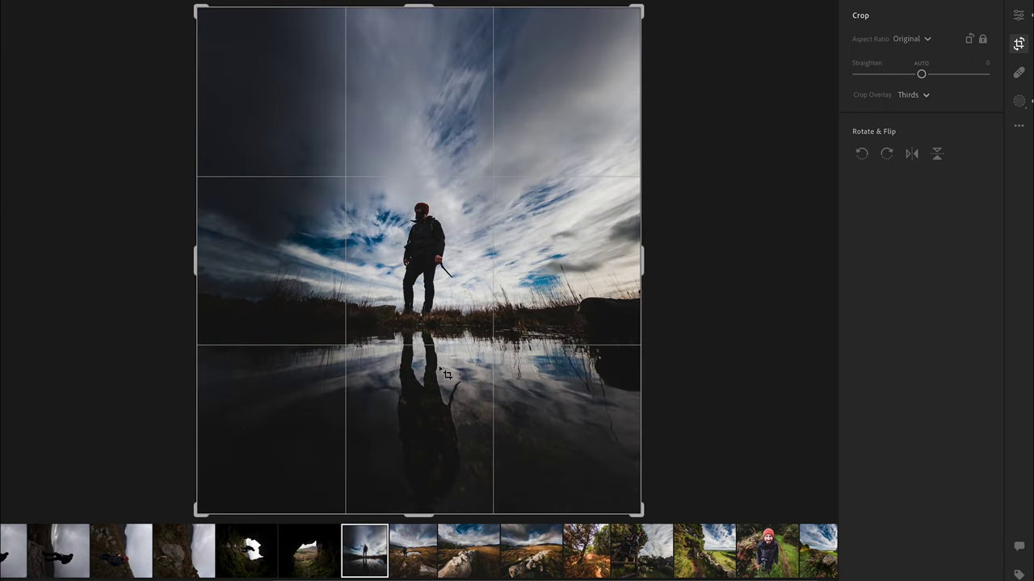
left_click(1019, 101)
Step: Draw the darkening linear gradient and level it across the top of the sky
key("l")
left_click_drag(247, 261, 369, 261)
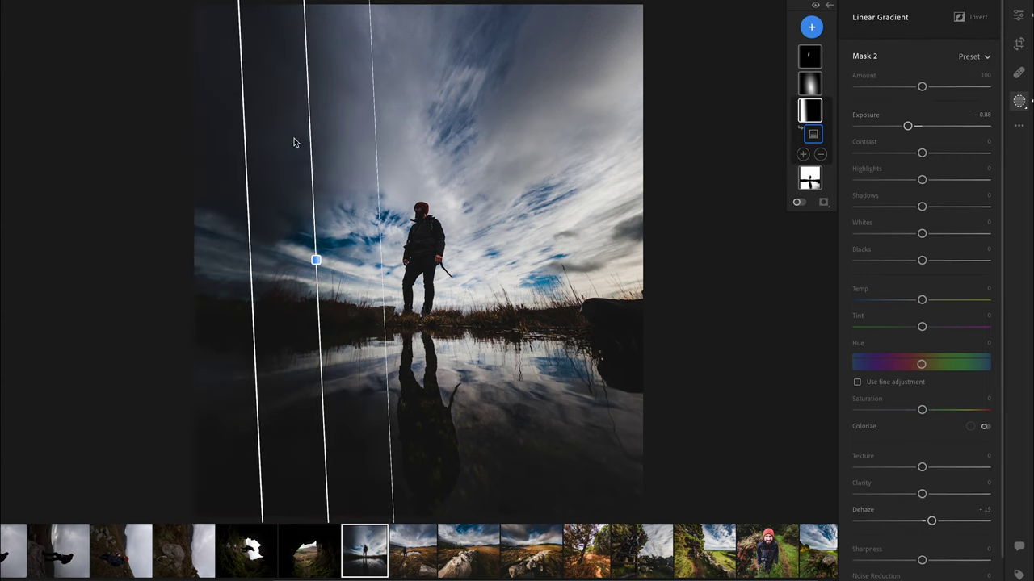
mouse_move(312, 87)
left_mouse_down()
mouse_move(512, 181)
mouse_move(525, 274)
left_mouse_up()
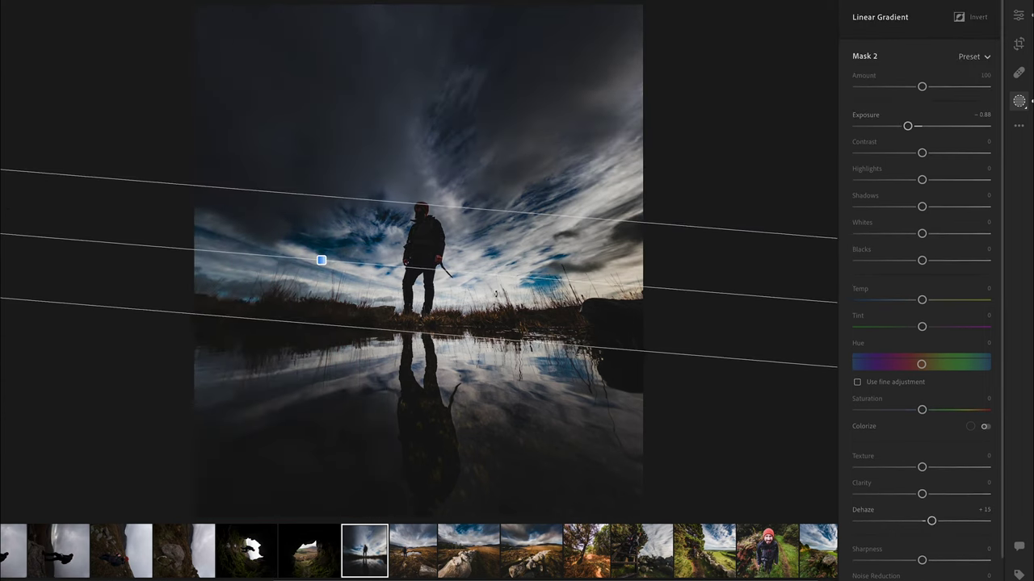
left_click_drag(396, 177, 412, 117)
left_click_drag(313, 216, 383, 185)
left_click_drag(466, 67, 466, 0)
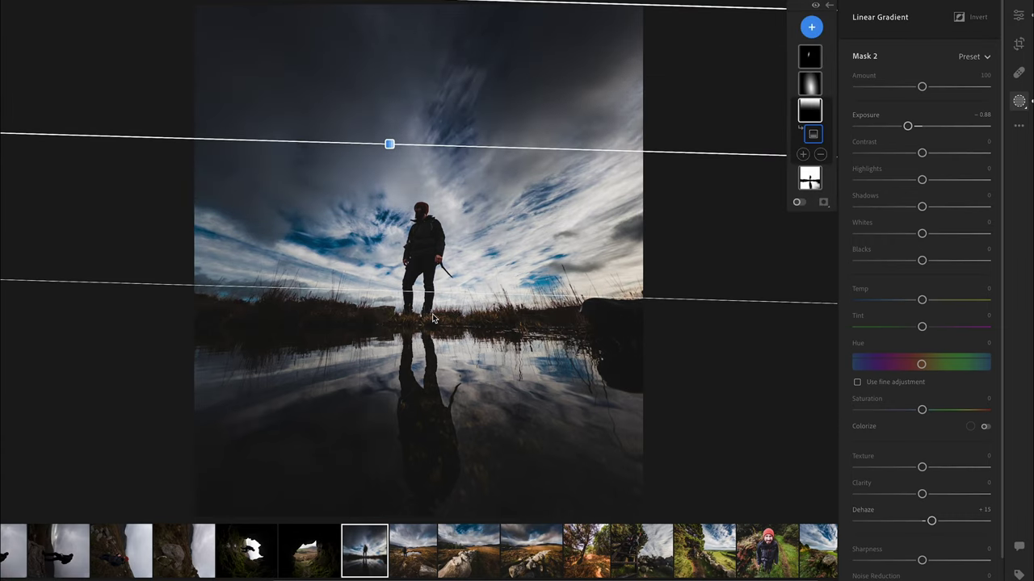
Step: Widen and reshape the radial brightening ellipse to surround the hiker and his reflection
left_click(810, 83)
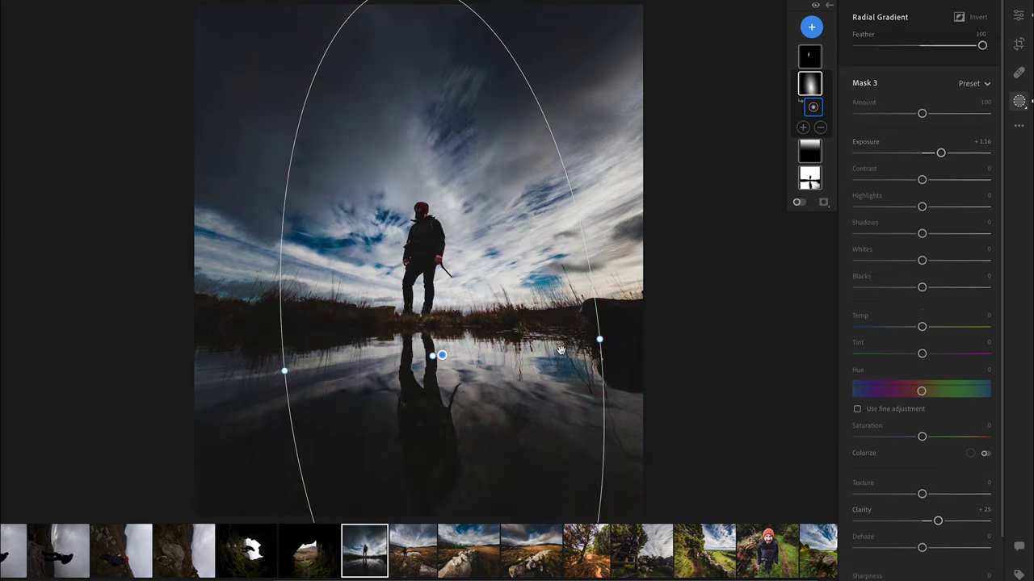
left_click_drag(333, 35, 318, 42)
left_click_drag(597, 330, 683, 319)
left_click_drag(420, 90, 429, 206)
left_click_drag(391, 94, 429, 353)
left_click_drag(461, 436, 436, 329)
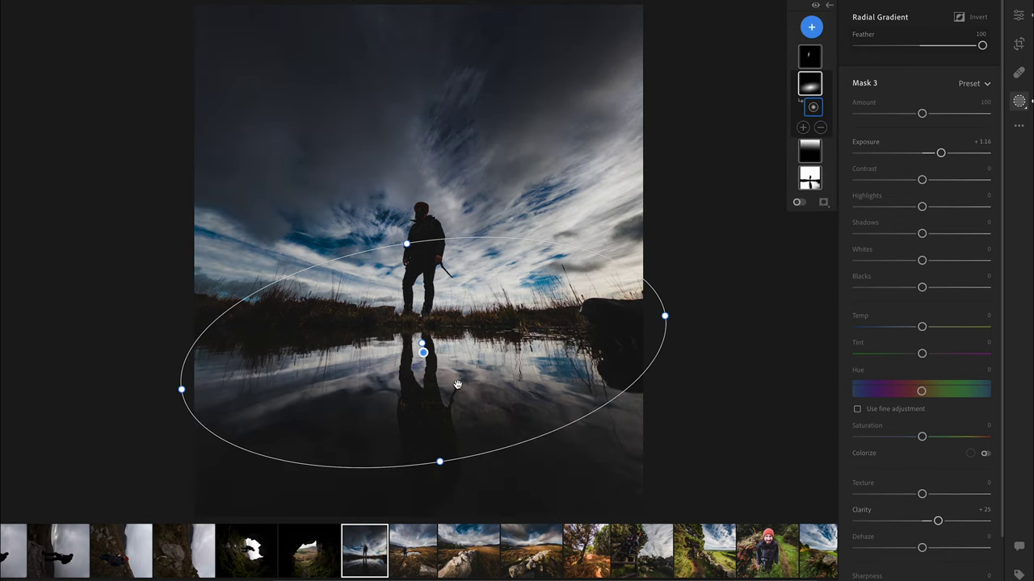
left_click_drag(440, 461, 445, 503)
left_click_drag(429, 338, 418, 302)
left_click_drag(444, 465, 457, 498)
left_click_drag(455, 350, 455, 379)
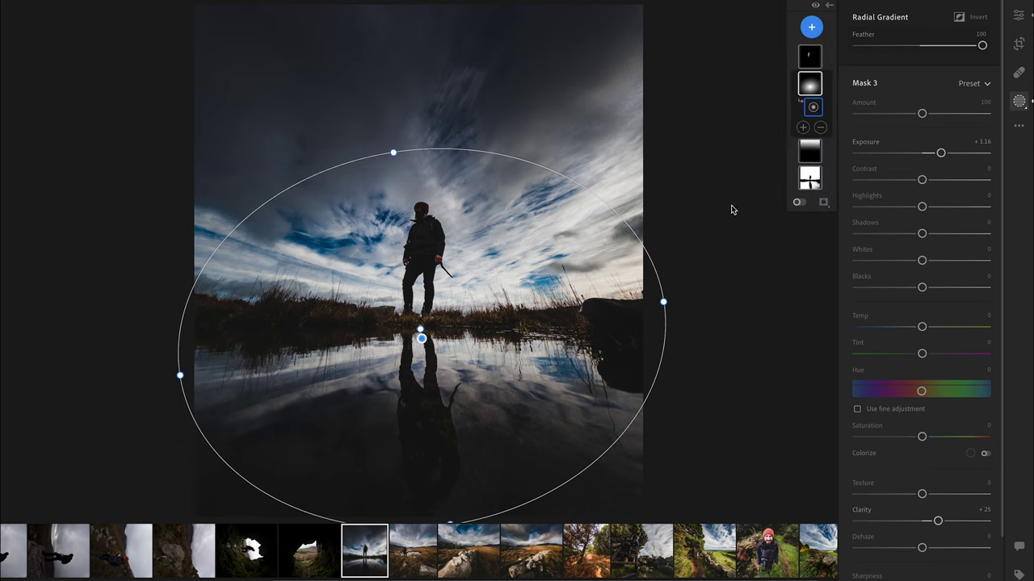
Step: Draw a small extra radial gradient, move it onto the dark rock, then delete it
left_click_drag(386, 210, 406, 271)
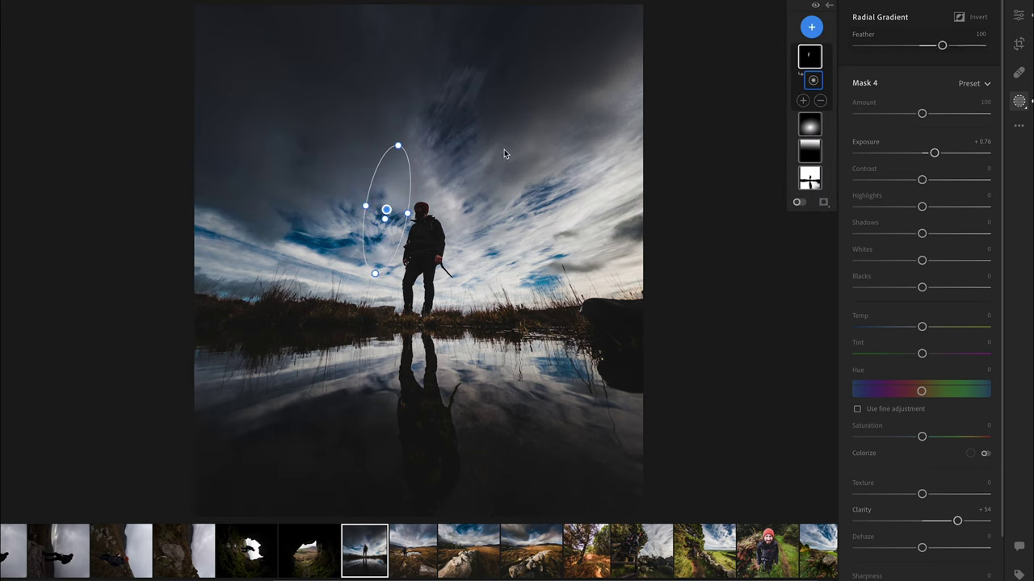
left_click_drag(386, 210, 294, 358)
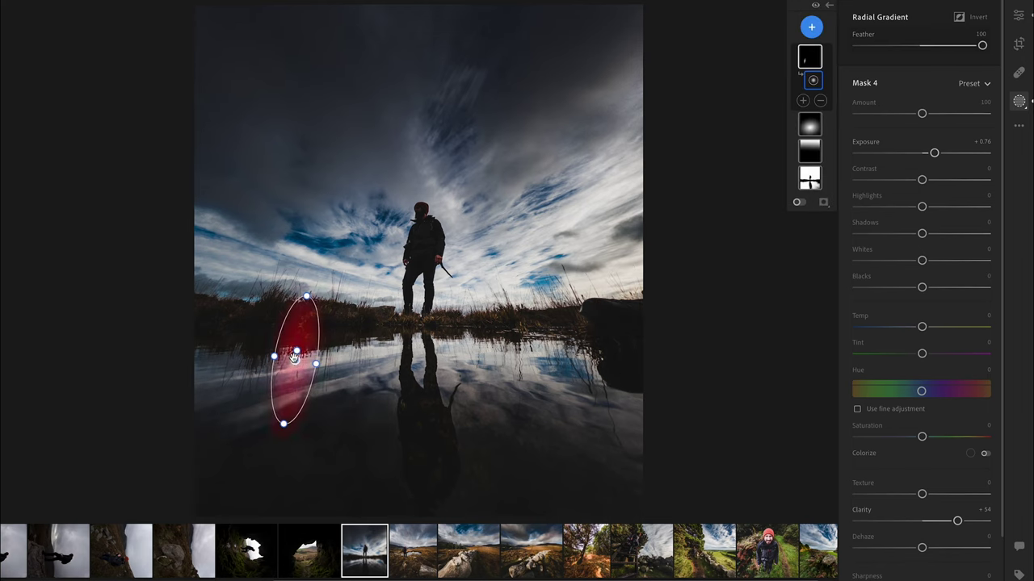
key("Delete")
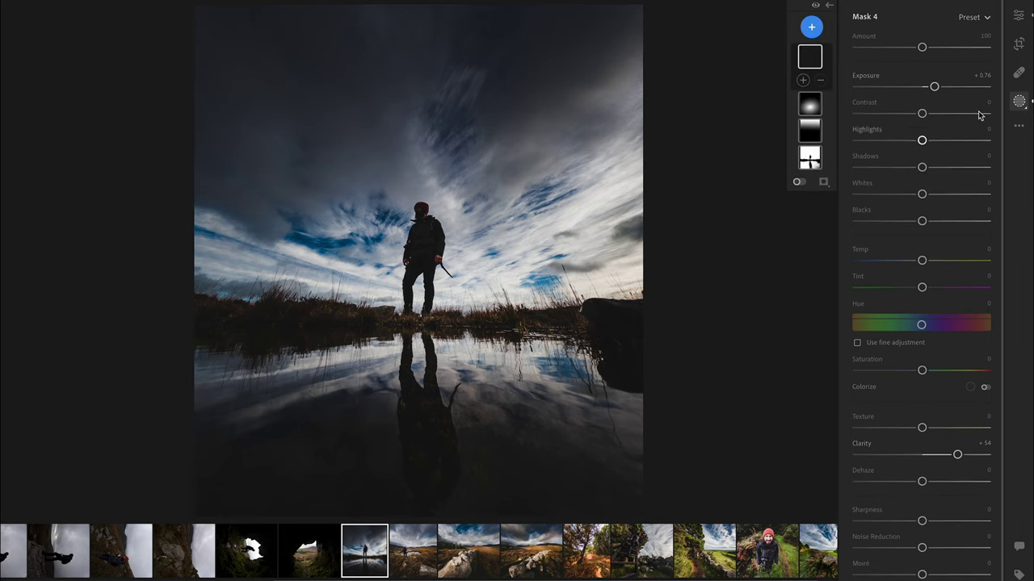
Step: Set global Exposure to +0.32 and compare before/after views, then reopen the masks
left_click(1018, 14)
left_click_drag(920, 137, 926, 137)
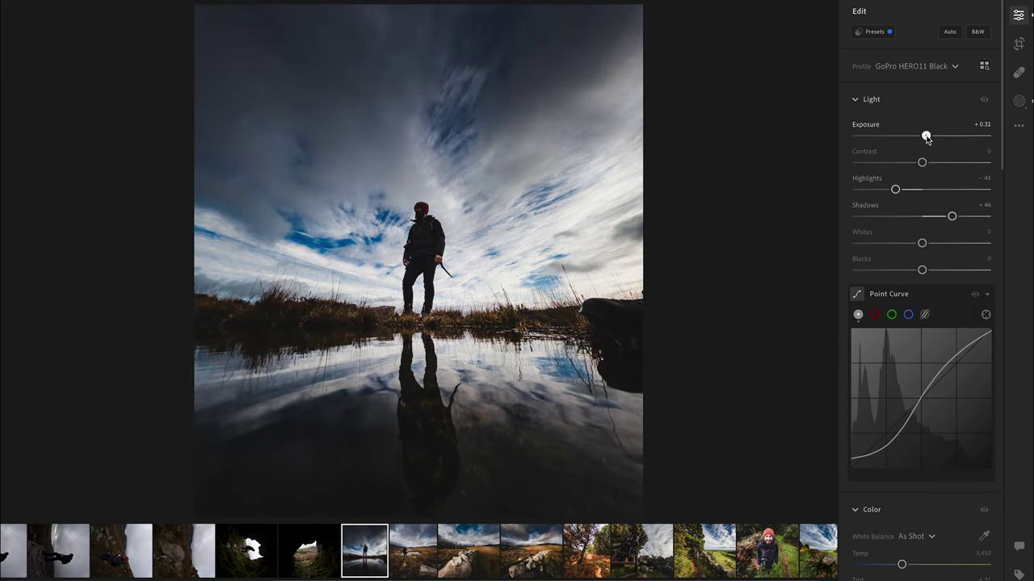
key("backslash")
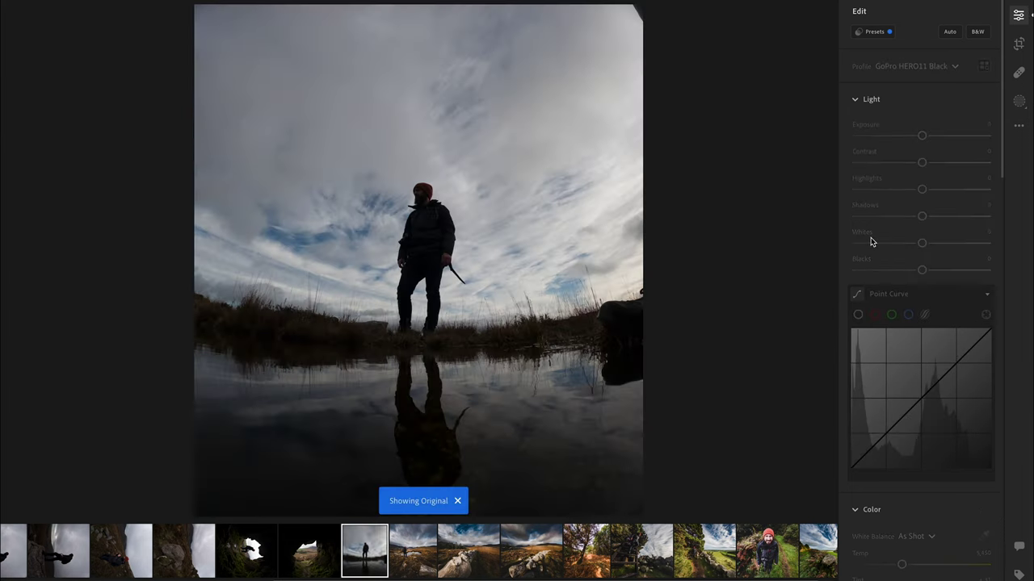
key("backslash")
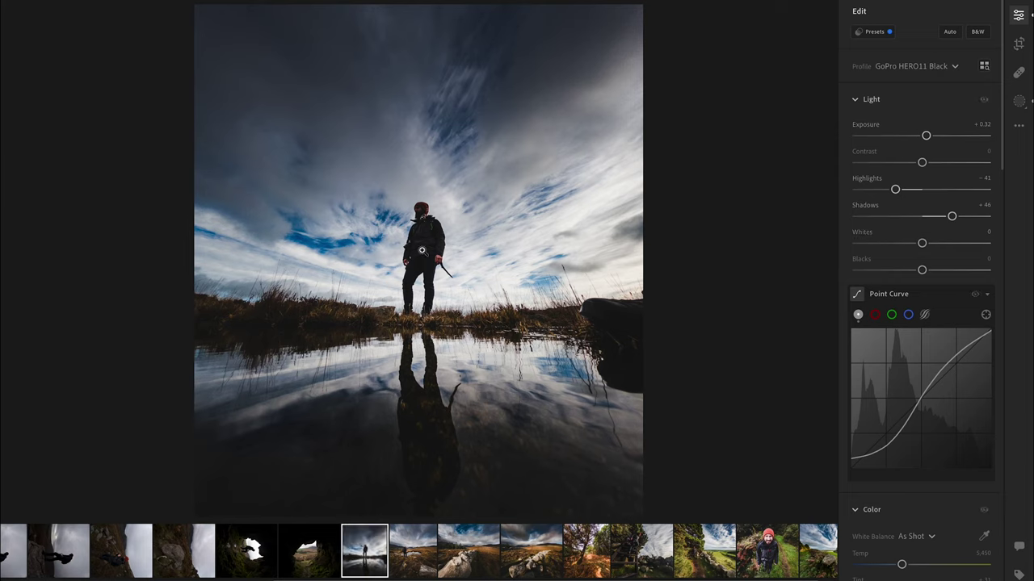
left_click(1018, 103)
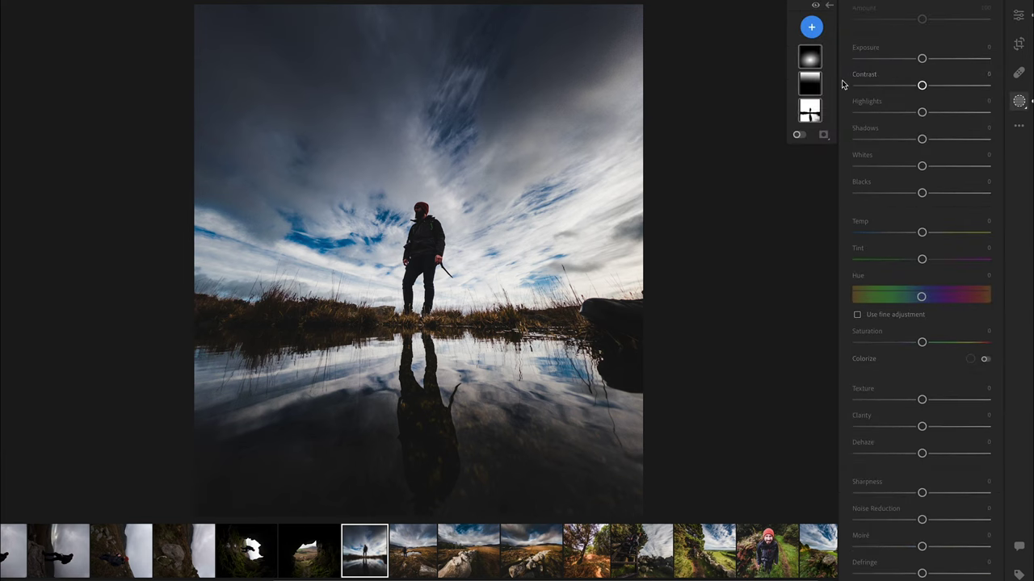
Step: Add a Subject mask on the hiker and lift its Shadows to +28
left_click(809, 111)
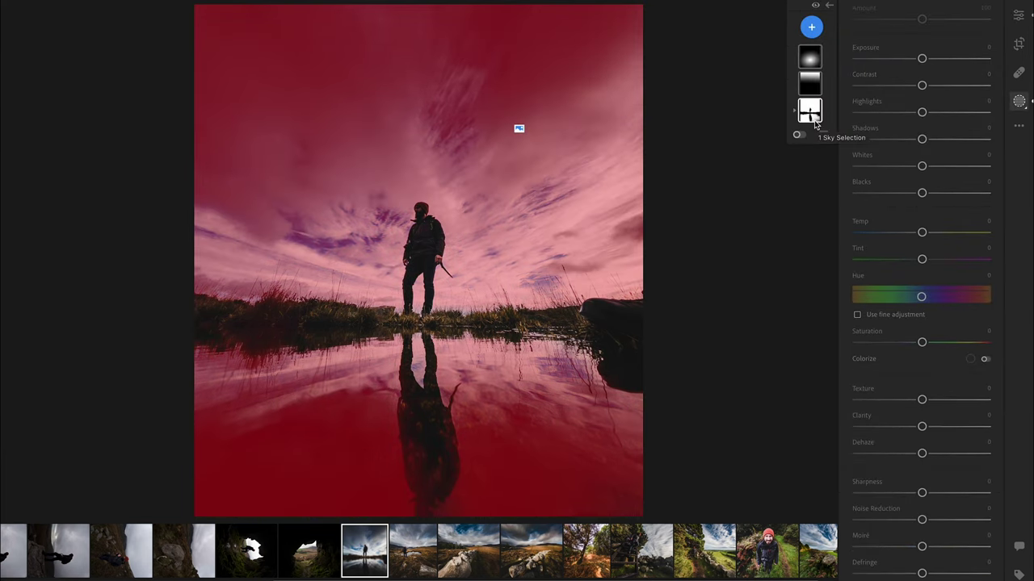
left_click(812, 27)
left_click(836, 63)
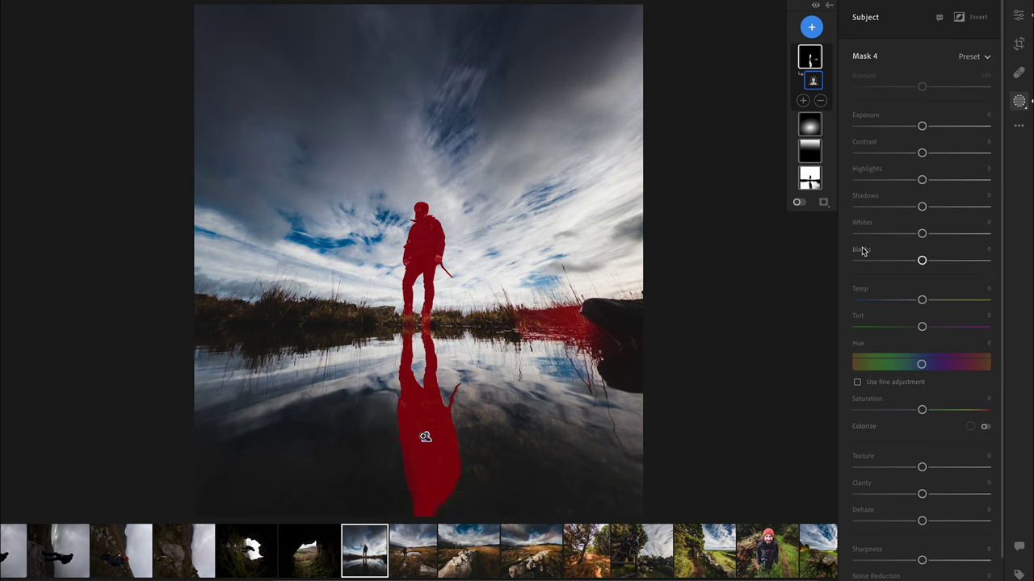
left_click_drag(922, 206, 942, 209)
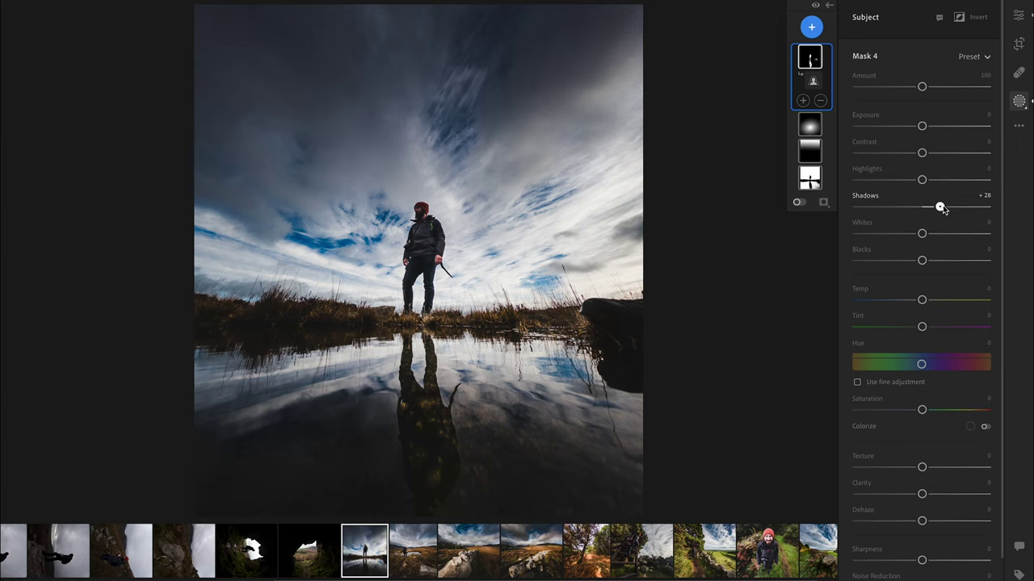
Step: Subtract from the mask with a brush of size 22.9 and set mask Amount to 142
left_click(820, 101)
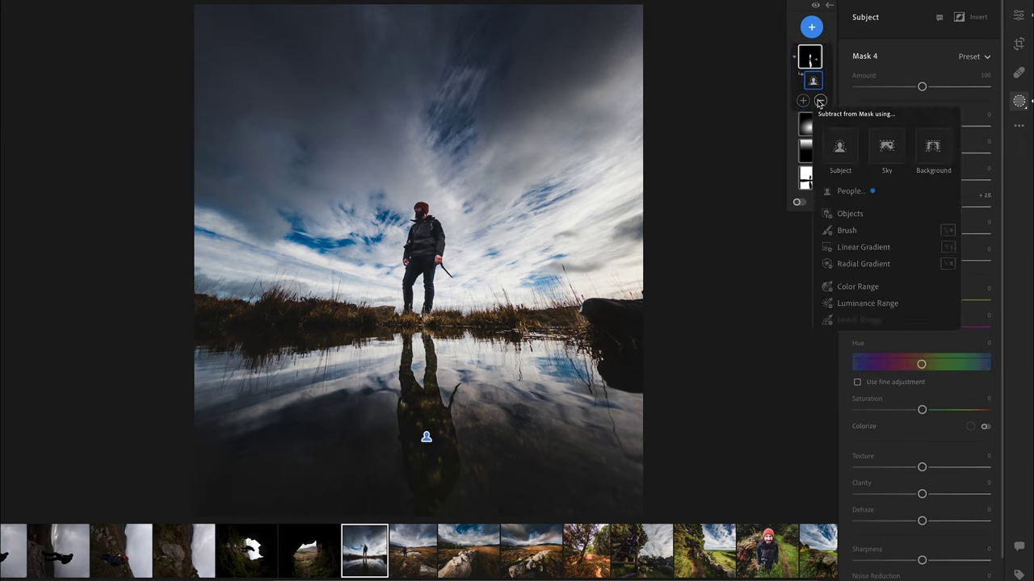
left_click(844, 231)
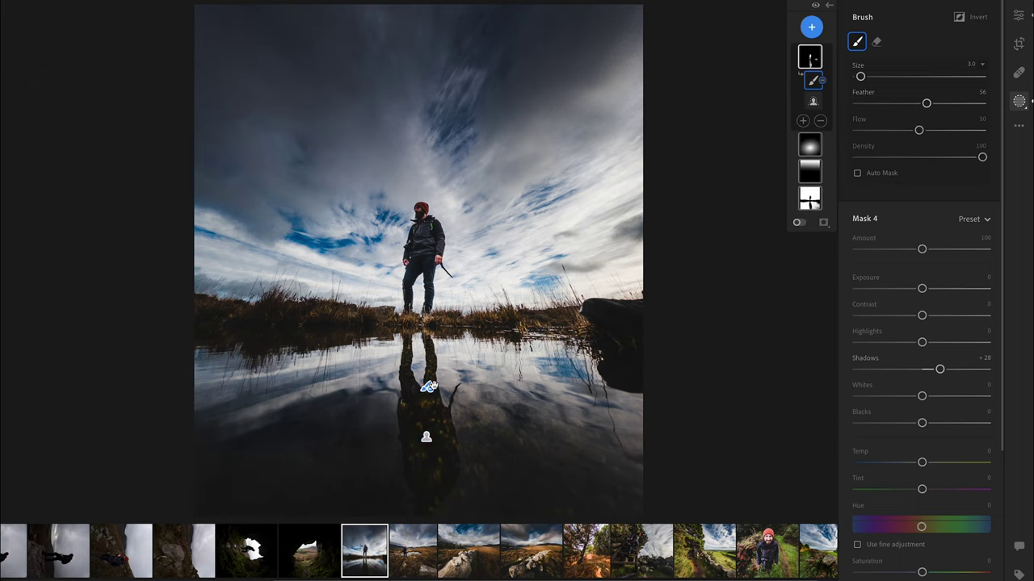
left_click(426, 437)
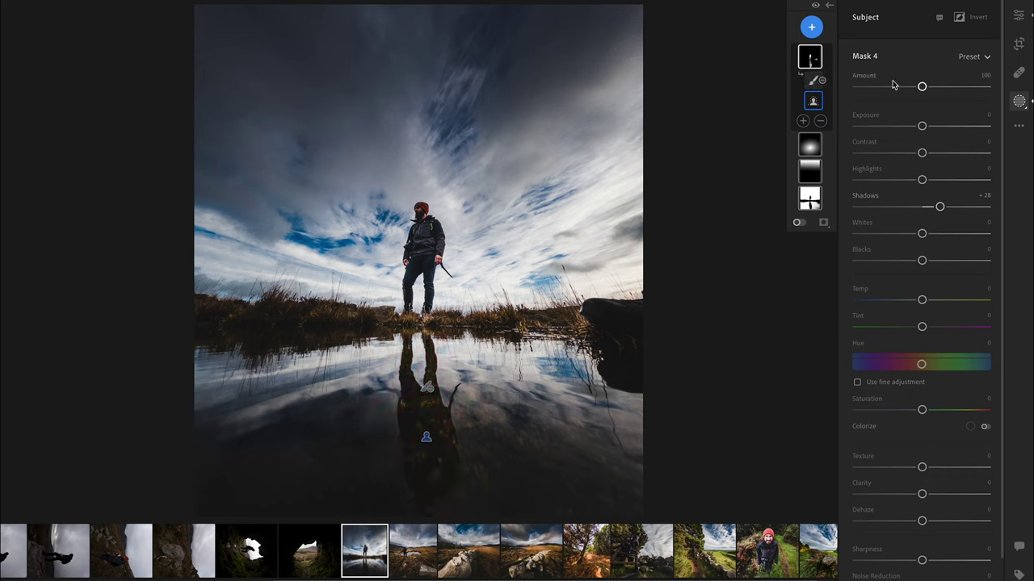
left_click_drag(922, 89, 949, 87)
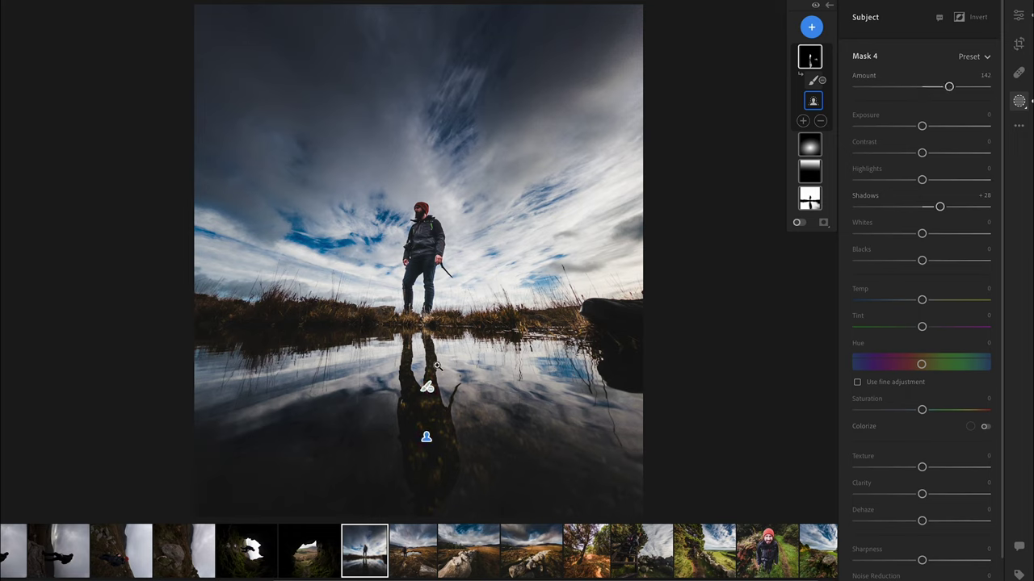
left_click(813, 80)
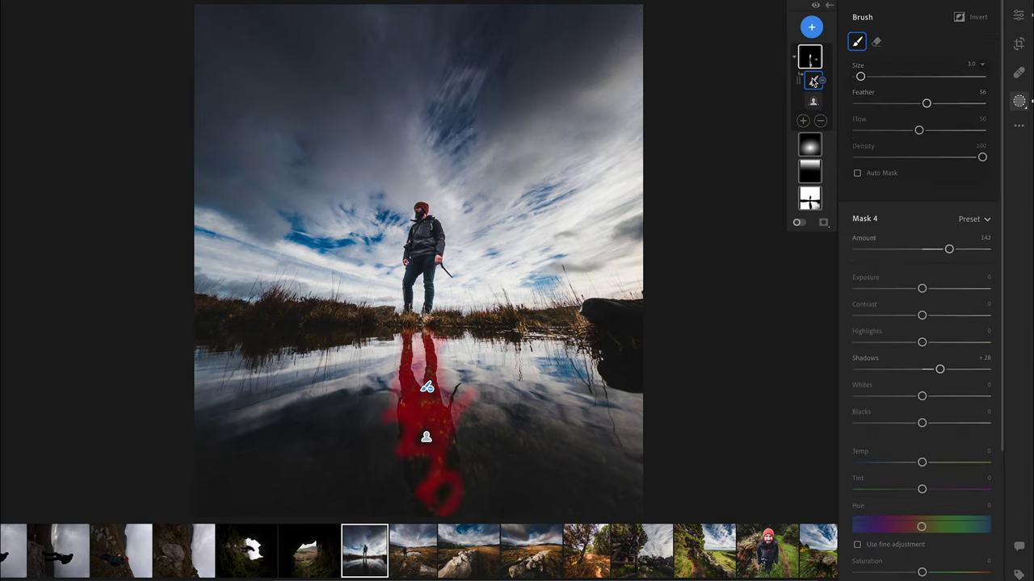
left_click_drag(860, 76, 886, 76)
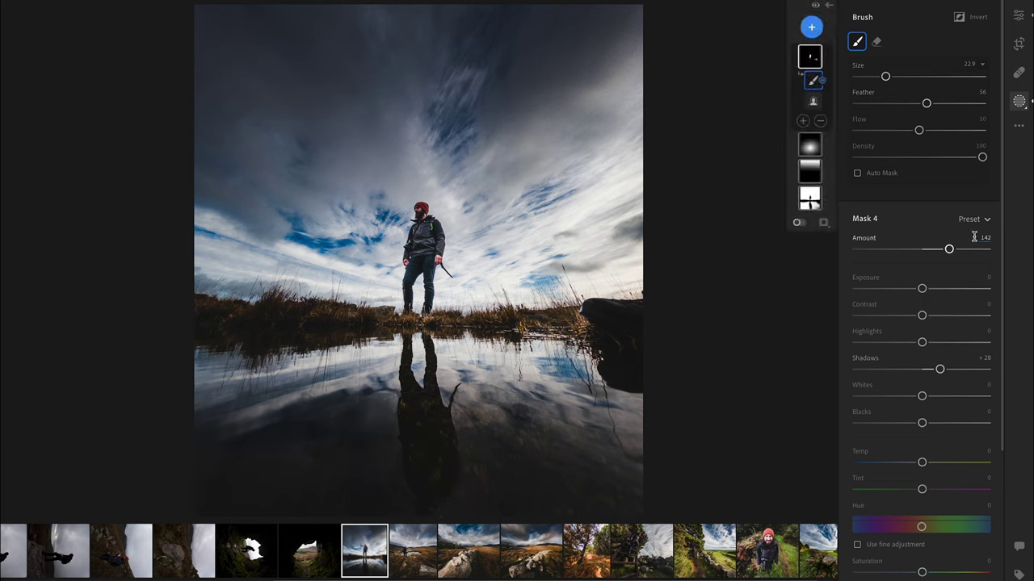
left_click(1019, 14)
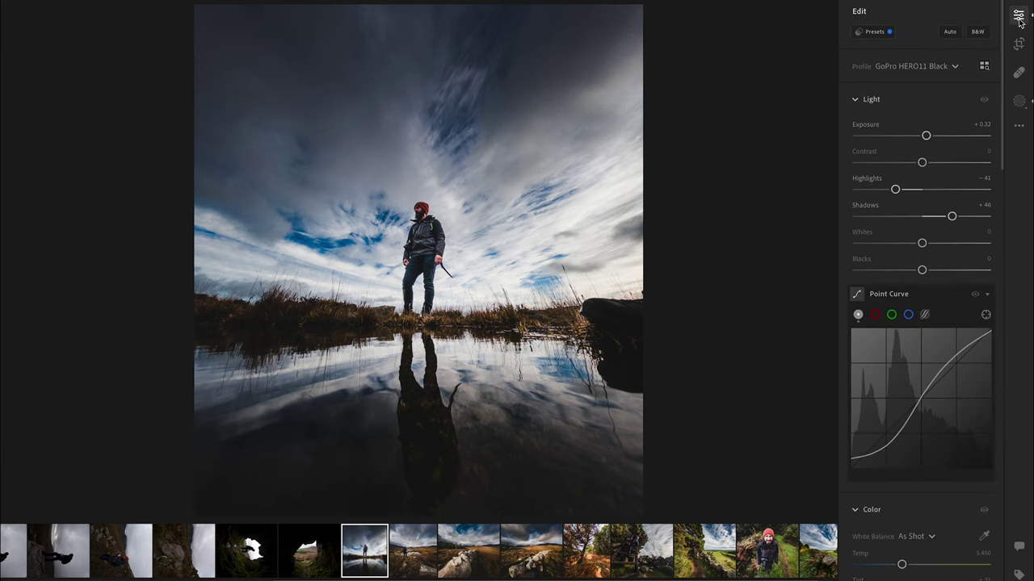
Step: Lower the subject mask's Shadows to +15 and zoom in on the right-hand rock to inspect
left_click(1019, 101)
left_click(810, 56)
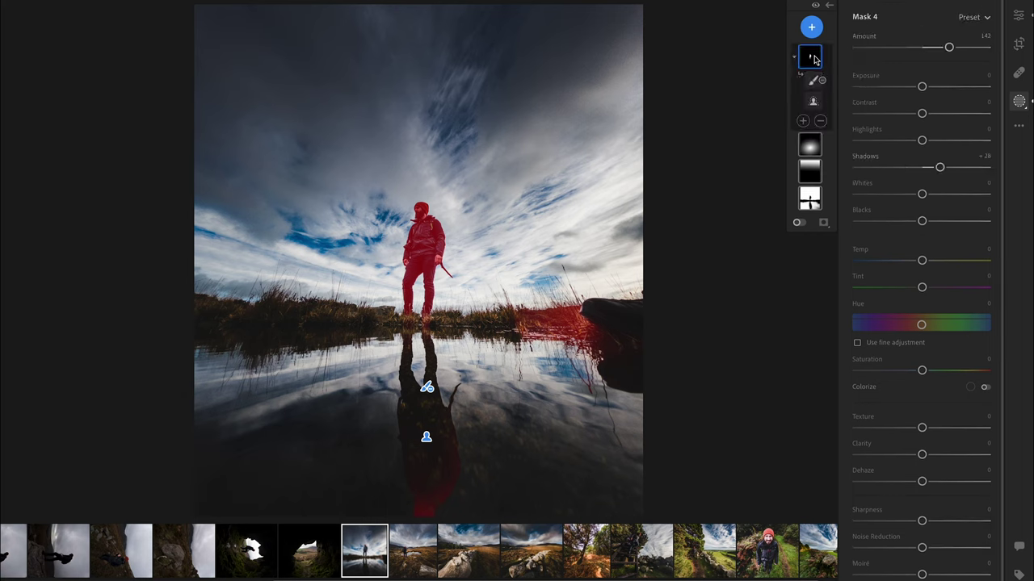
left_click_drag(911, 167, 929, 167)
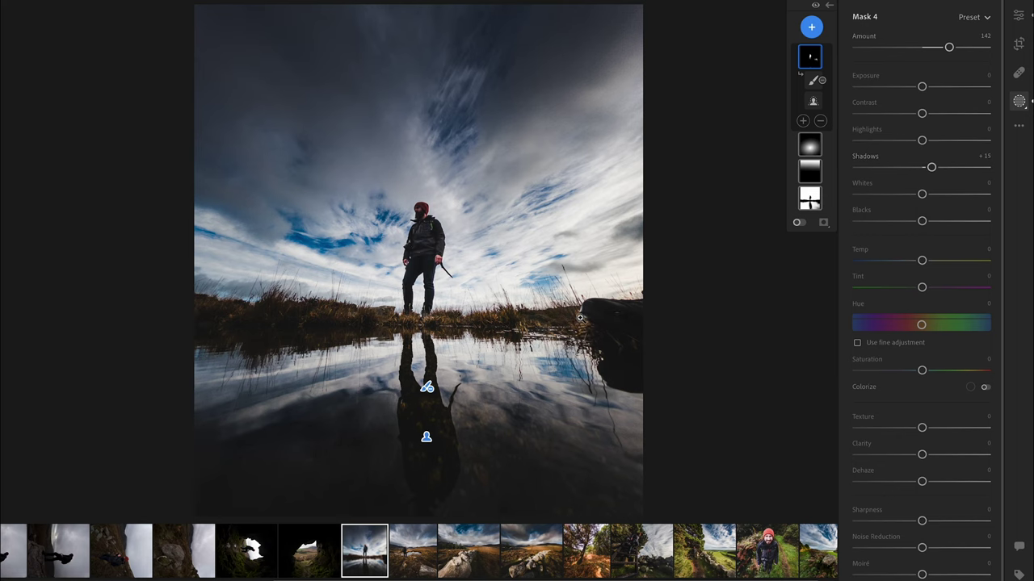
left_click(606, 313)
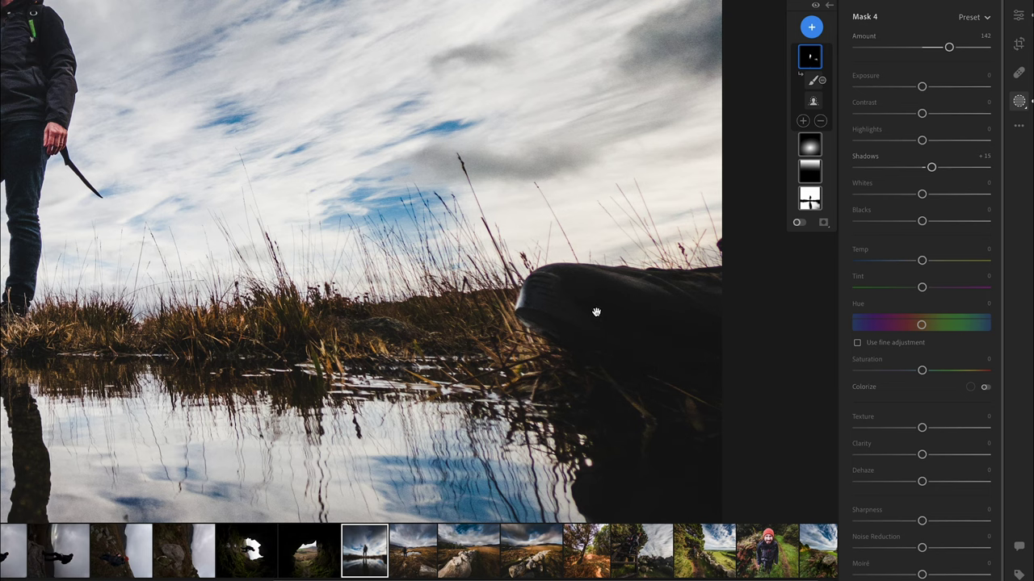
left_click(553, 302)
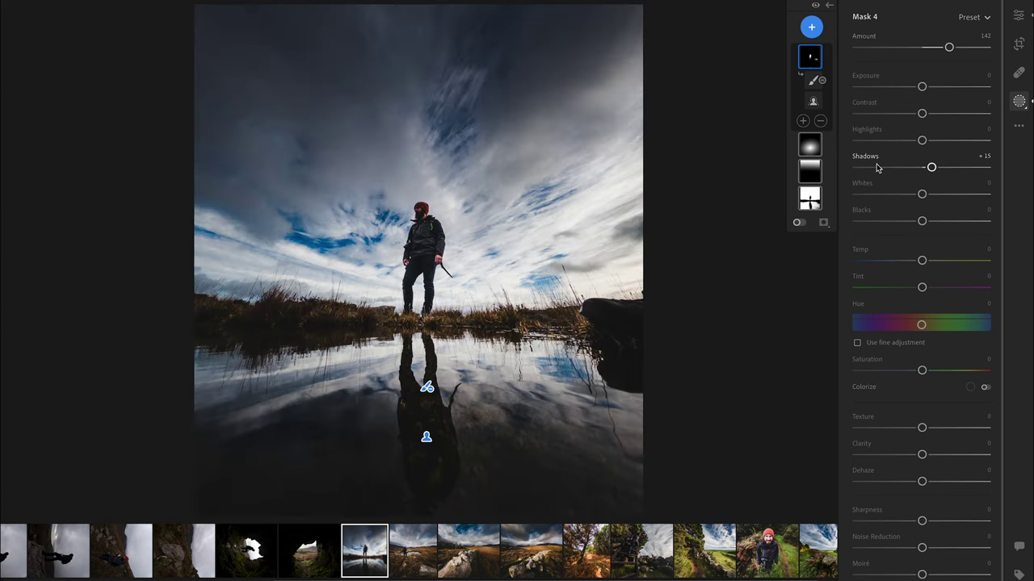
left_click(1019, 44)
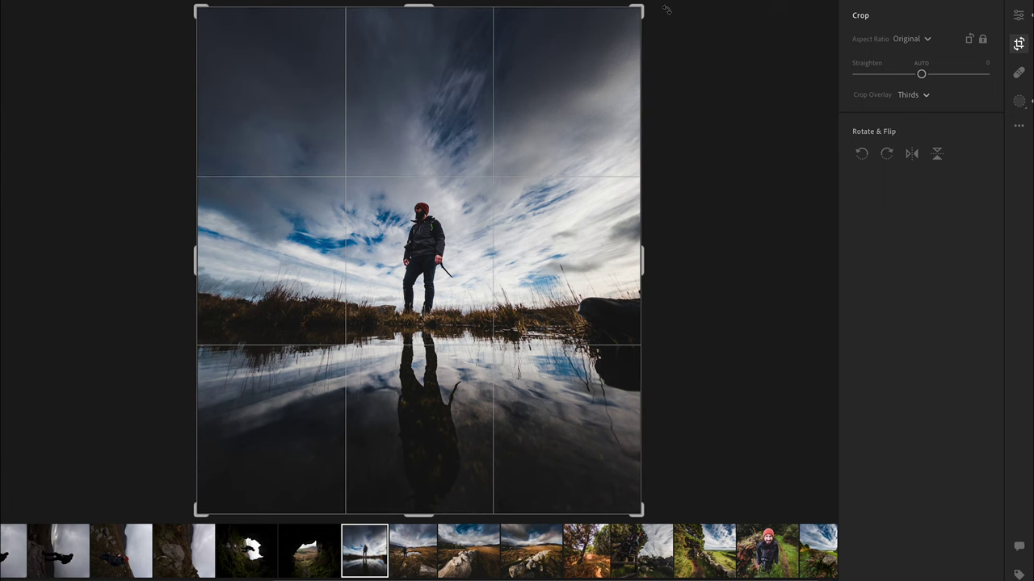
Step: Tighten the crop from the top-right corner around the hiker, apply it, and go to the cave photo
left_click_drag(641, 8, 582, 50)
left_click_drag(523, 134, 471, 124)
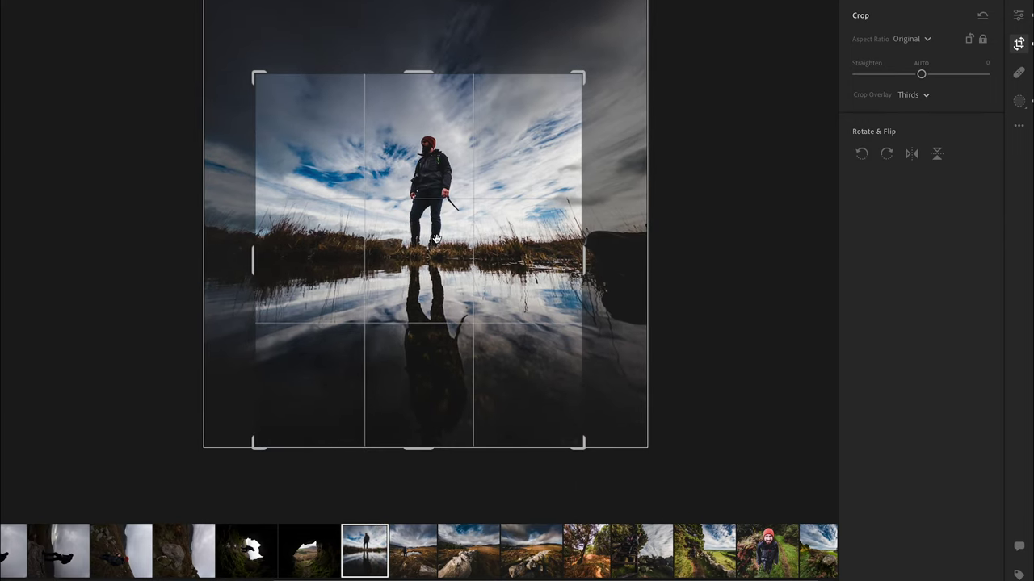
key("e")
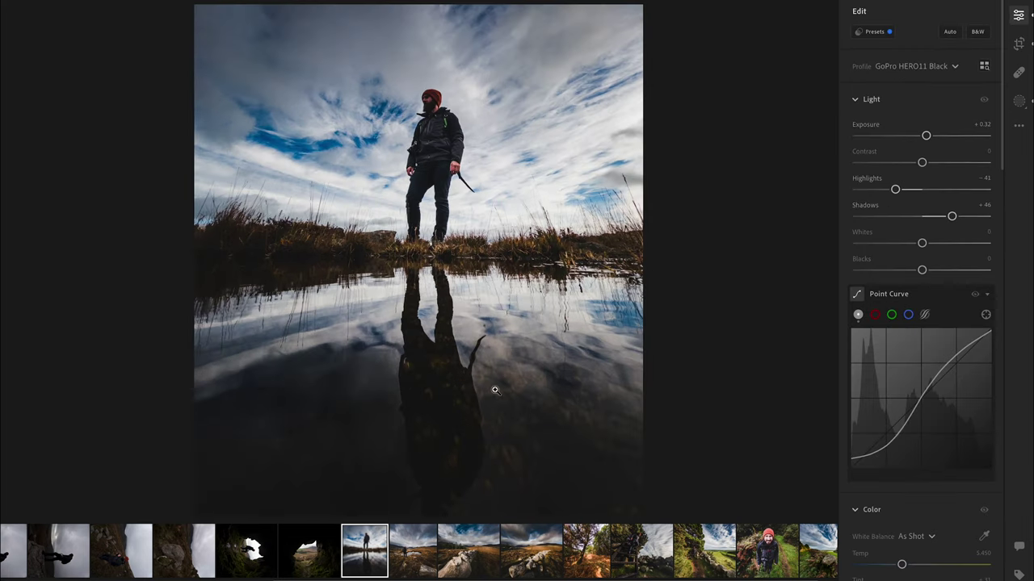
key("Left")
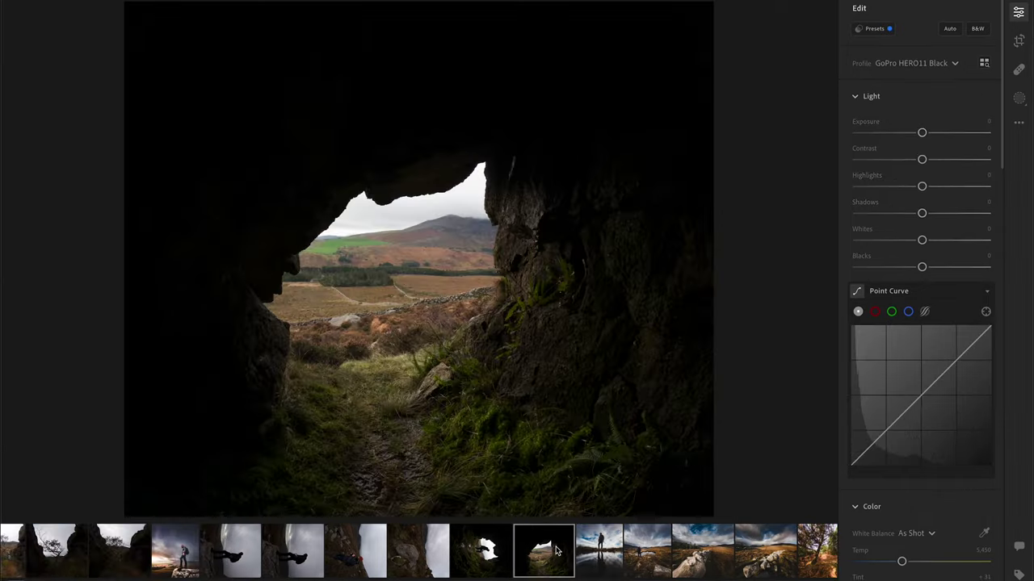
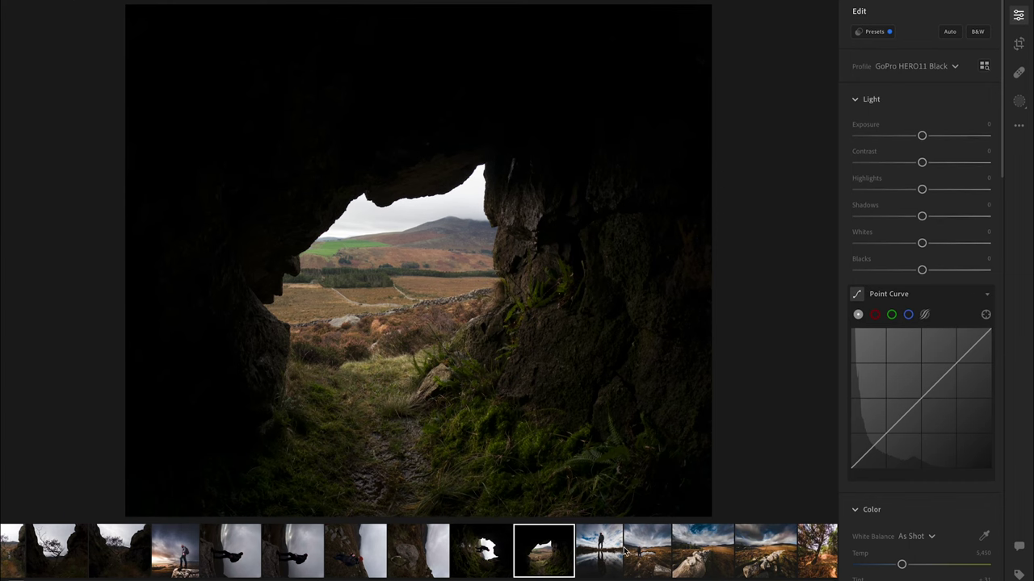
Step: Compare the hiker's reflection photo with its original, then go back to the cave-mouth photo
left_click(585, 543)
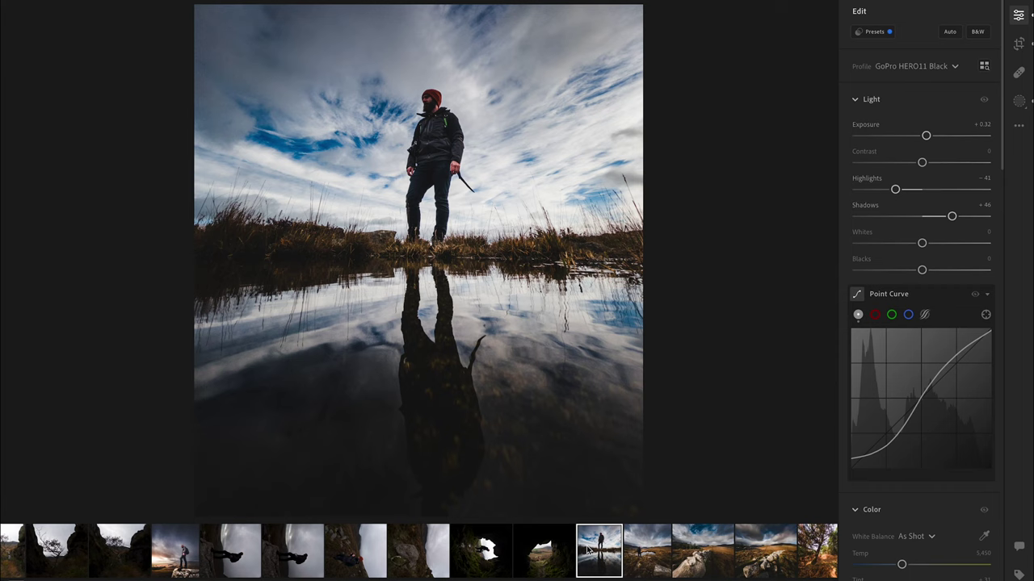
key("backslash")
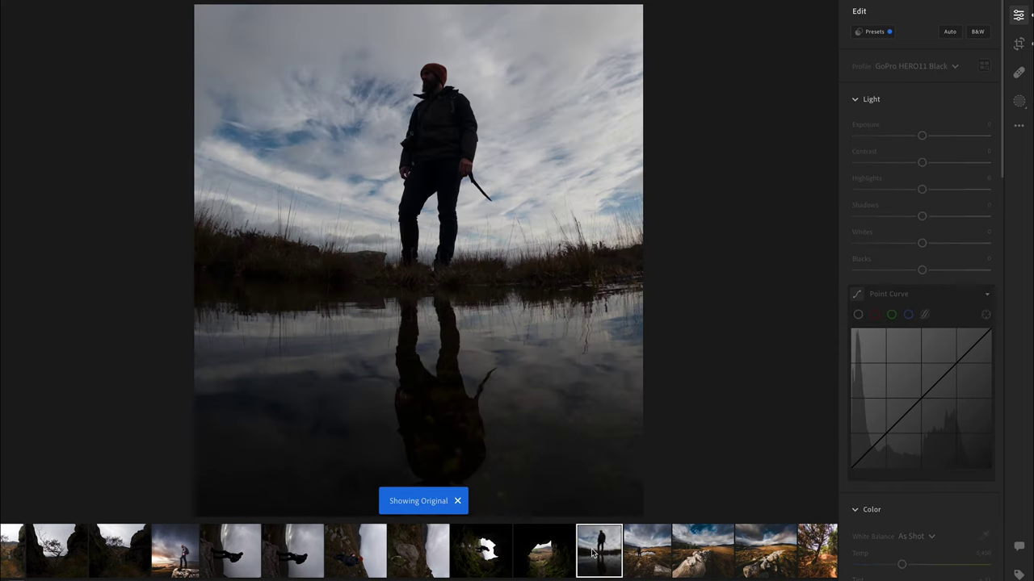
key("backslash")
key("Left")
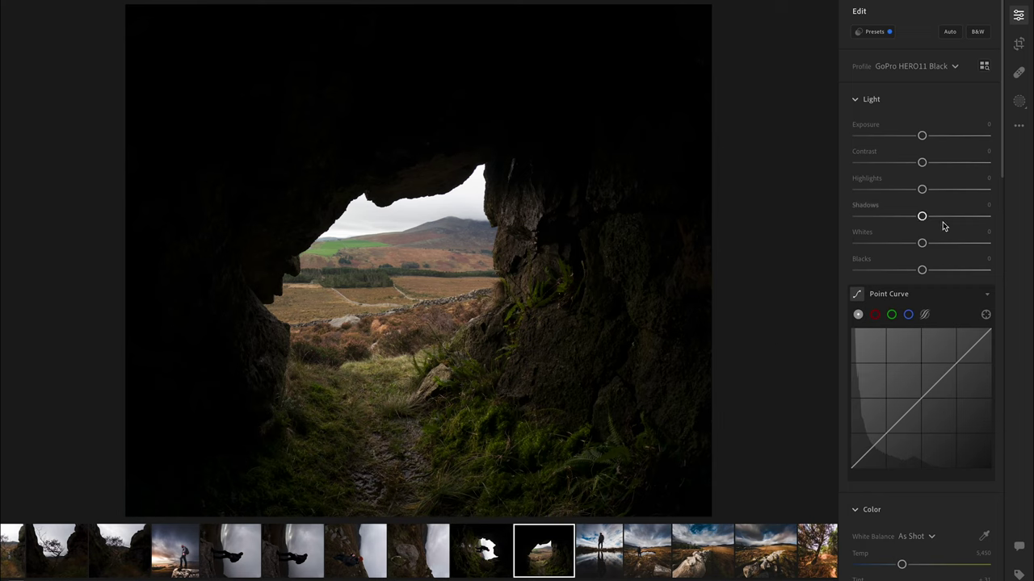
Step: Lift the cave photo's shadows to +53 and ease the highlights down to about -13
left_click_drag(924, 218, 932, 218)
left_click_drag(931, 217, 1003, 219)
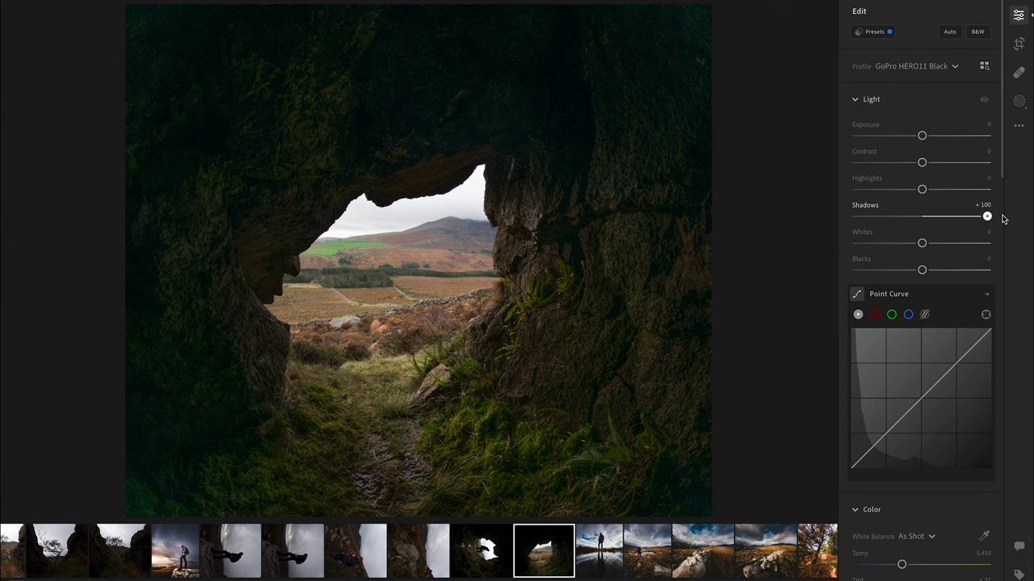
left_click_drag(1002, 219, 914, 190)
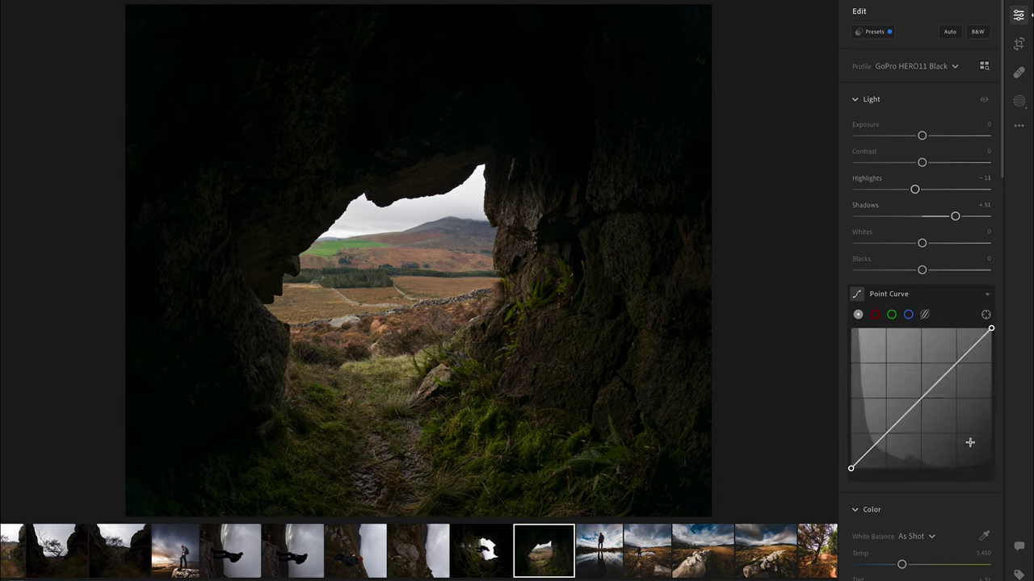
Step: Shape an S-curve in Point Curve by adding a point and pulling the lower point and black point down
left_click(925, 395)
left_click_drag(905, 415, 903, 421)
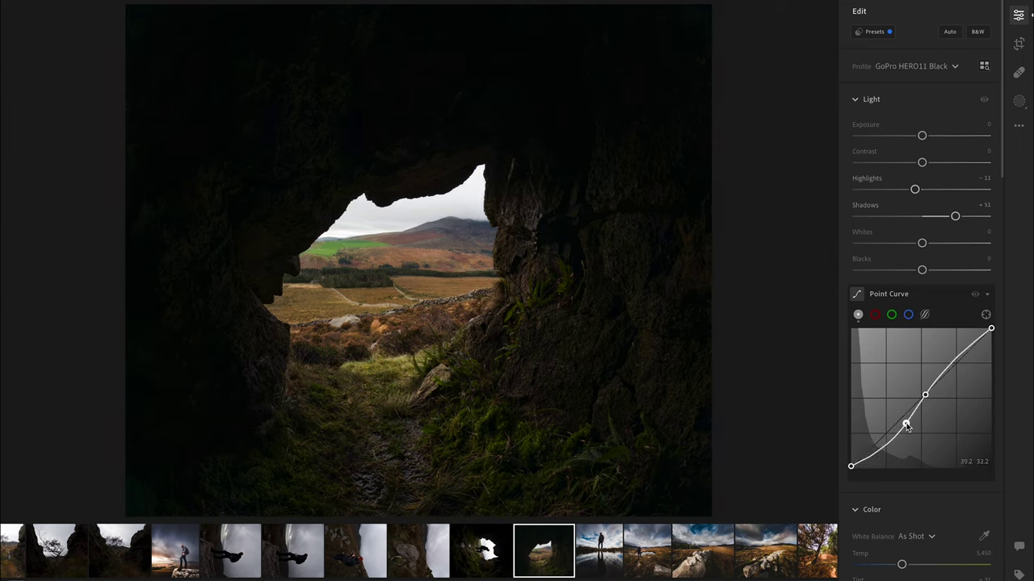
left_click_drag(851, 466, 837, 475)
Step: Set Clarity to +16 in the Effects section
scroll(936, 429, "down", 3)
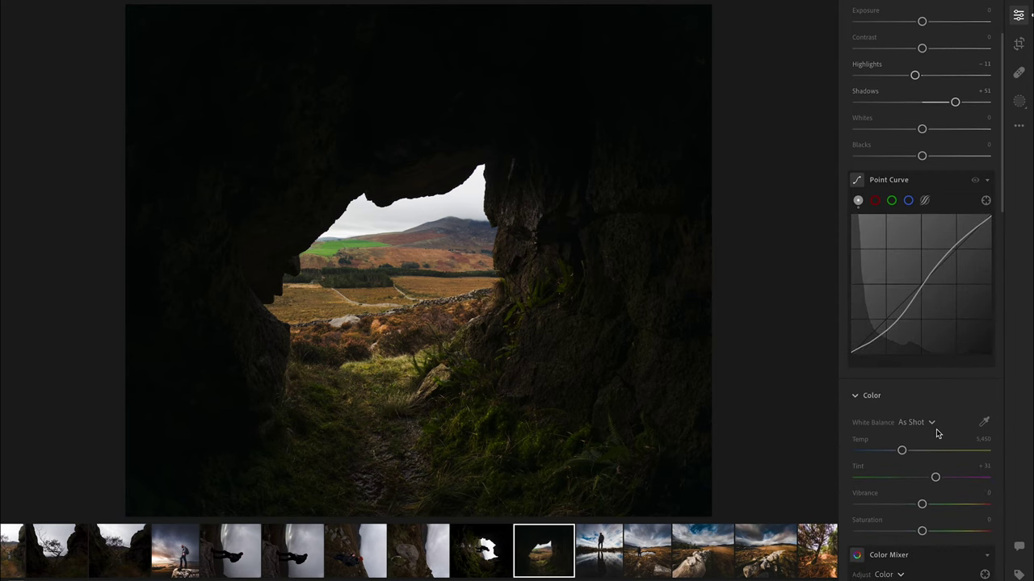
scroll(936, 432, "down", 4)
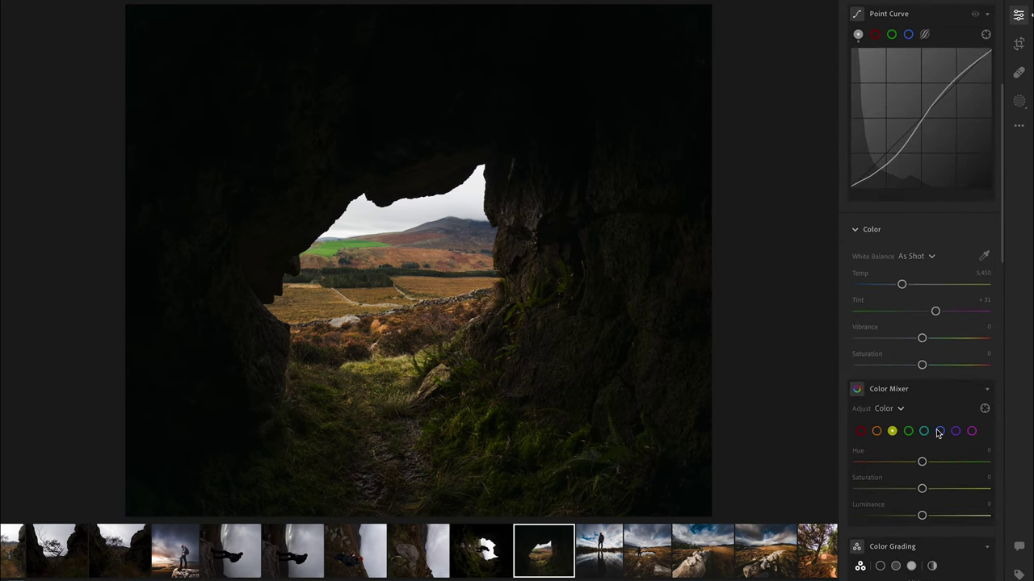
scroll(936, 429, "down", 10)
mouse_move(924, 500)
left_mouse_down()
mouse_move(961, 500)
mouse_move(918, 498)
mouse_move(935, 503)
left_mouse_up()
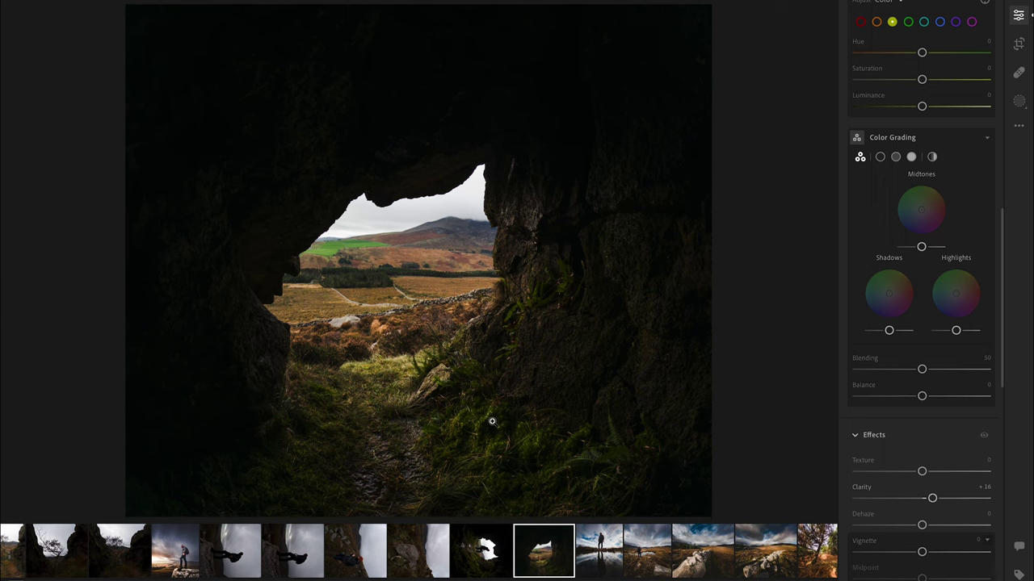
Step: Select the sideways hiker-in-cave photo and rotate it left so it stands upright
left_click(493, 555)
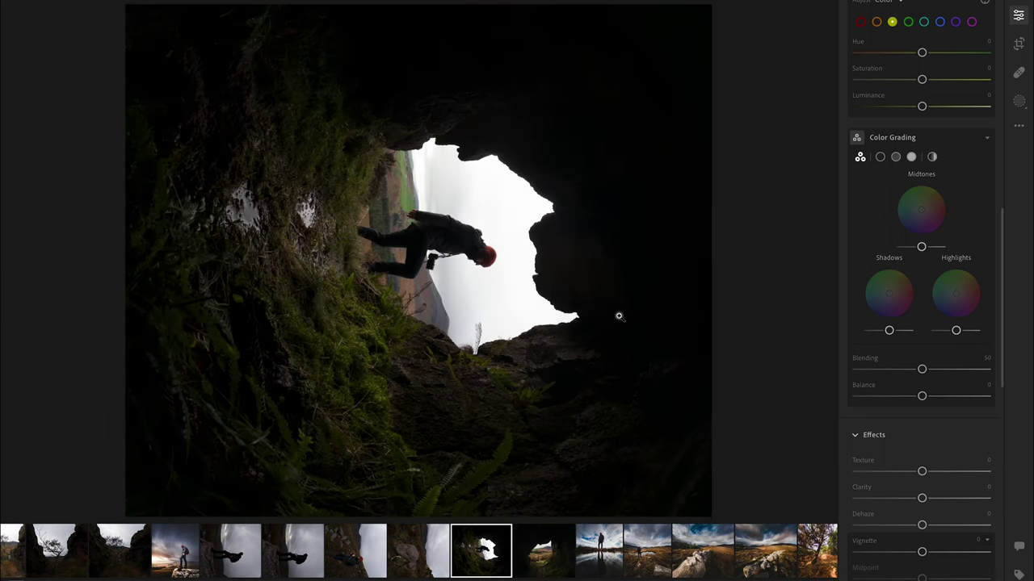
left_click(1019, 45)
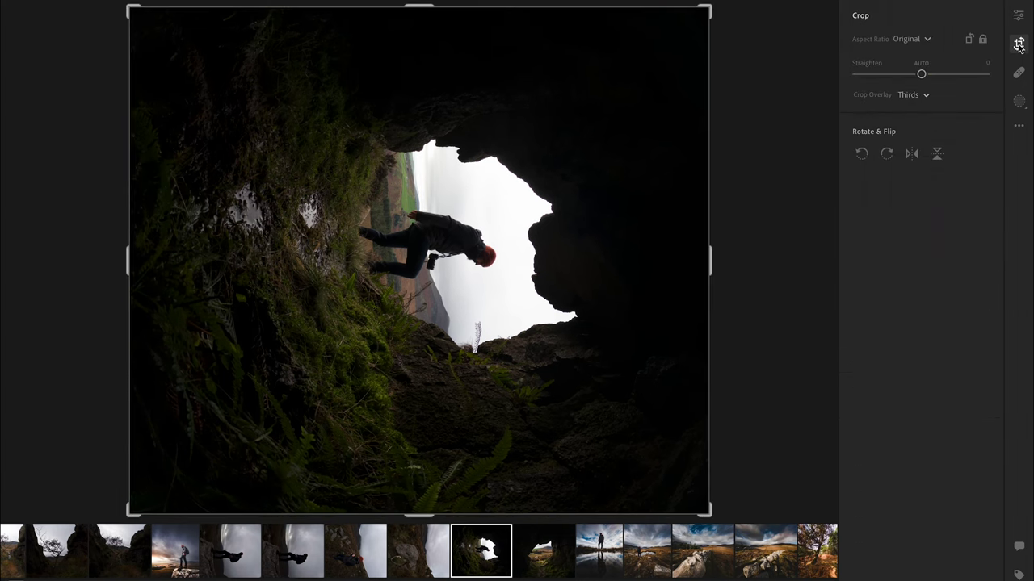
left_click(862, 155)
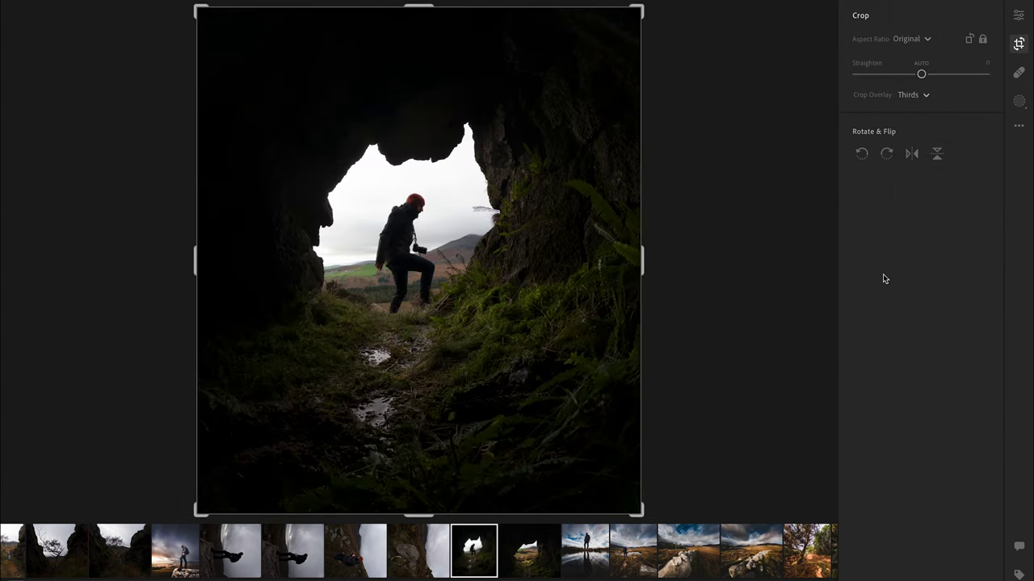
left_click(1019, 16)
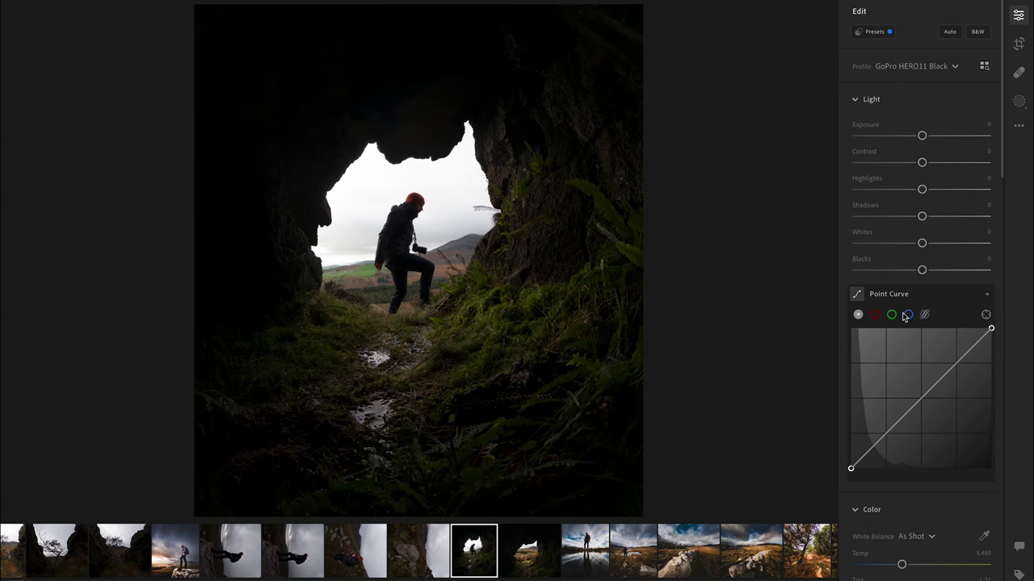
Step: Set Shadows +43, Highlights -61 and Exposure +1.33 on the hiker-in-cave photo
left_click_drag(922, 216, 950, 215)
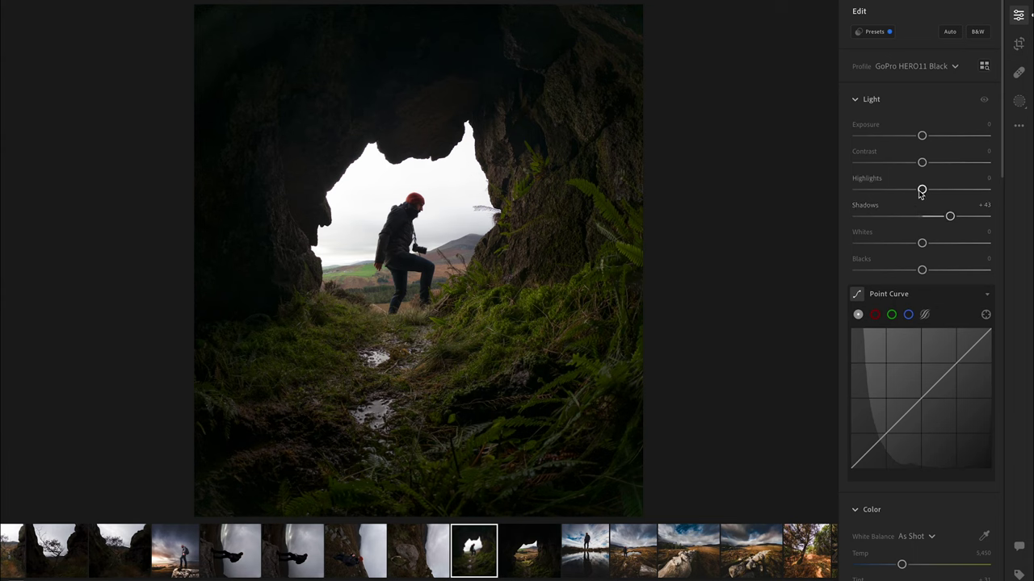
left_click_drag(921, 191, 881, 203)
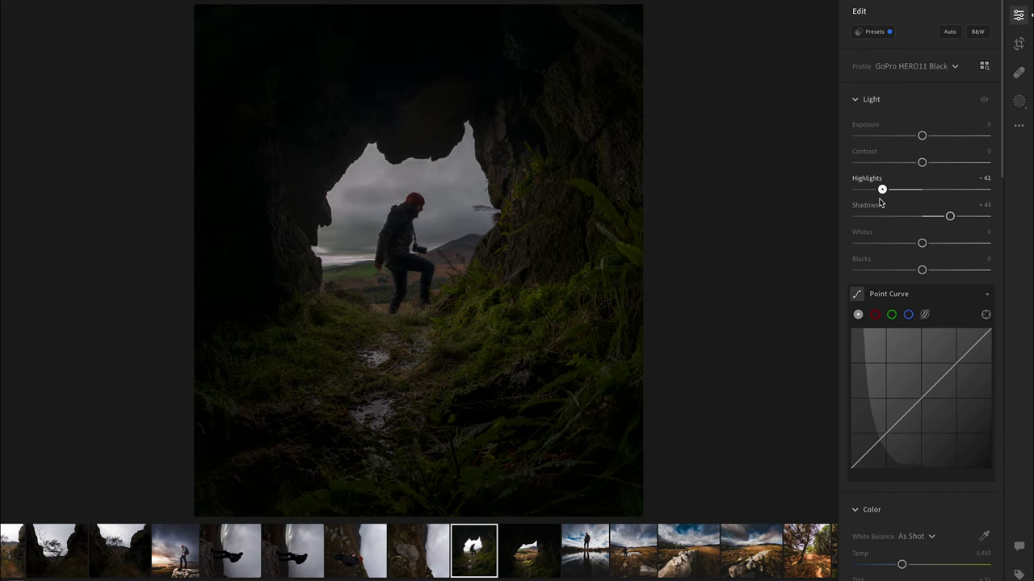
left_click_drag(923, 136, 942, 137)
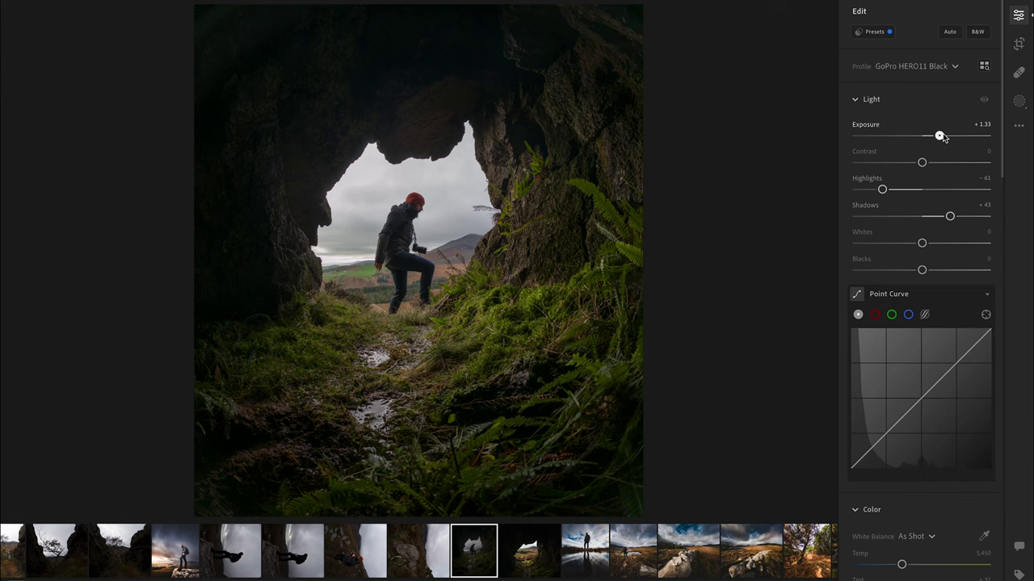
scroll(939, 448, "down", 5)
scroll(940, 452, "down", 8)
Step: Set Clarity to +40 and darken the edges with a vignette at midpoint 46
left_click_drag(922, 350, 950, 348)
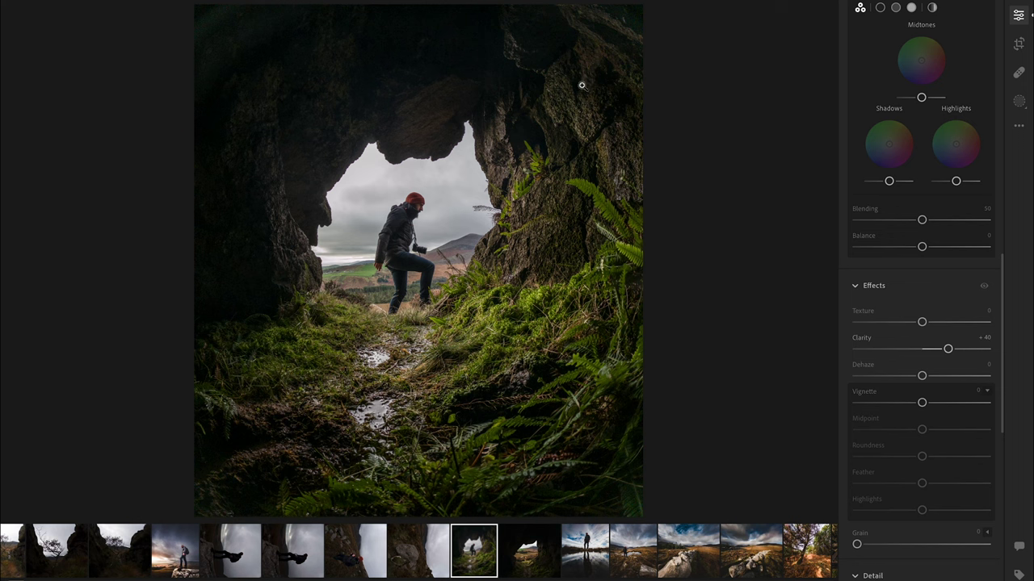
left_click_drag(921, 403, 919, 432)
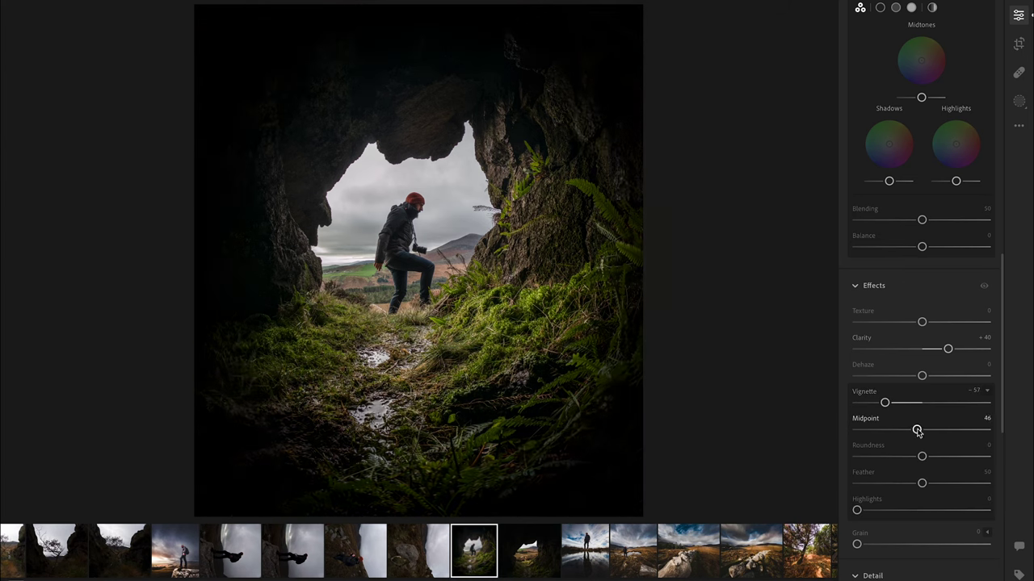
Step: Enable lens corrections and apply the GoPro HERO10 Black lens profile
scroll(972, 295, "up", 3)
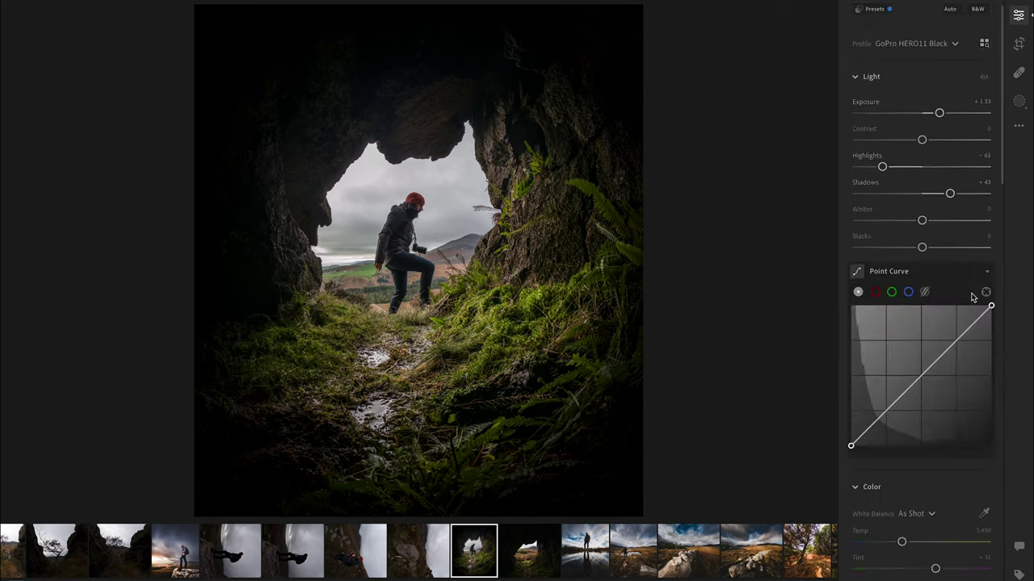
scroll(971, 296, "down", 10)
scroll(876, 252, "down", 3)
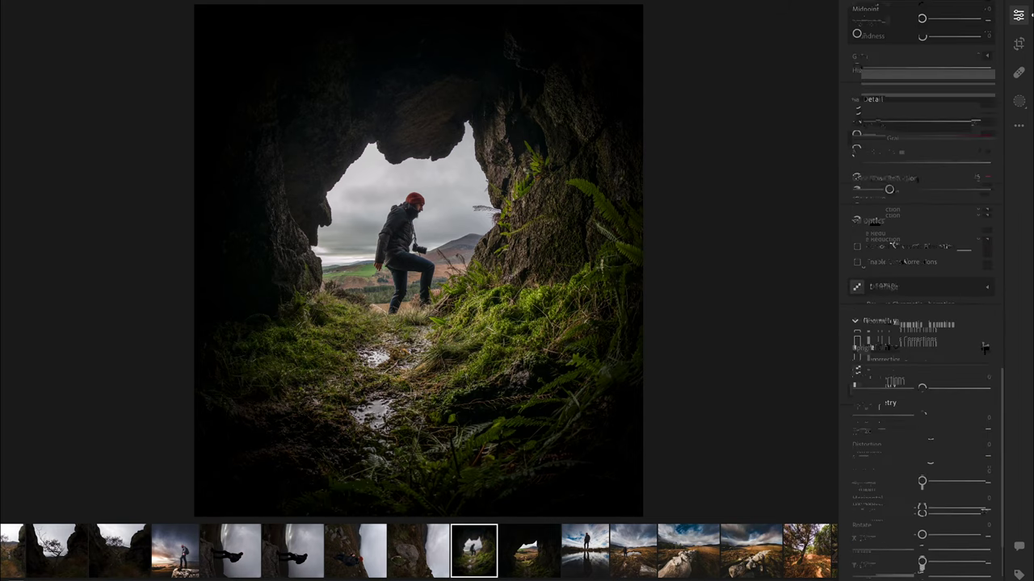
left_click(857, 262)
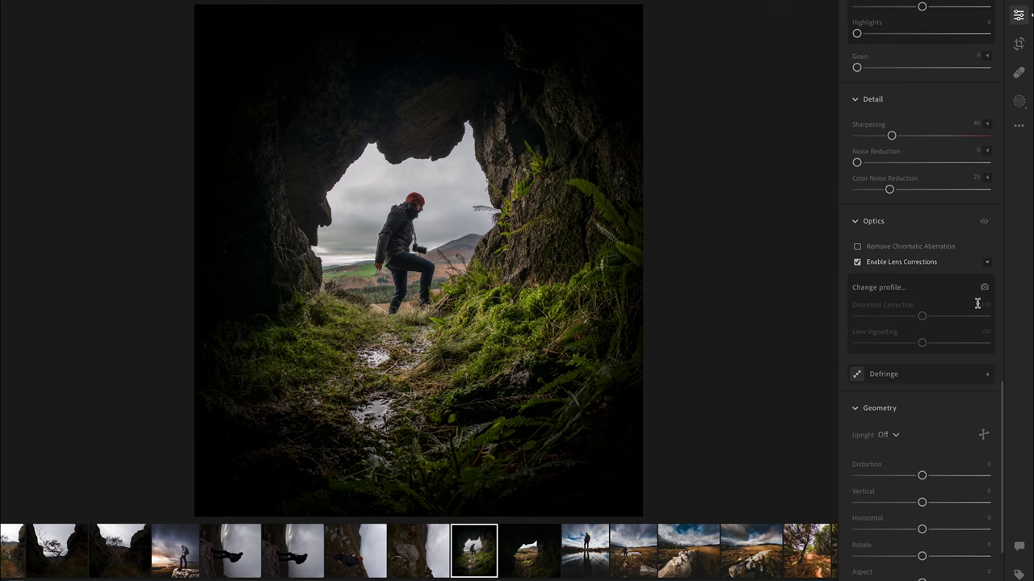
left_click(984, 288)
left_click(439, 288)
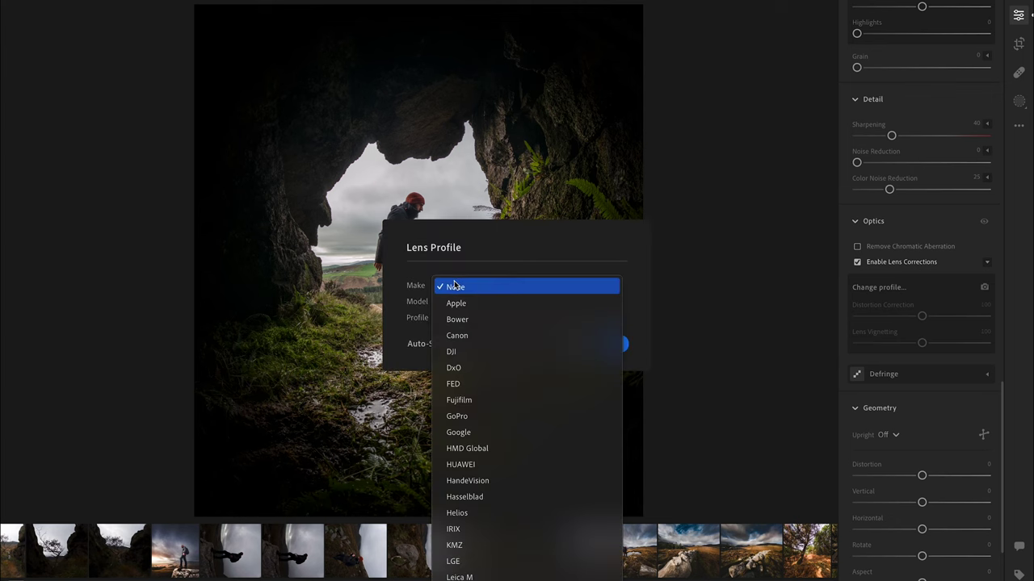
left_click(496, 419)
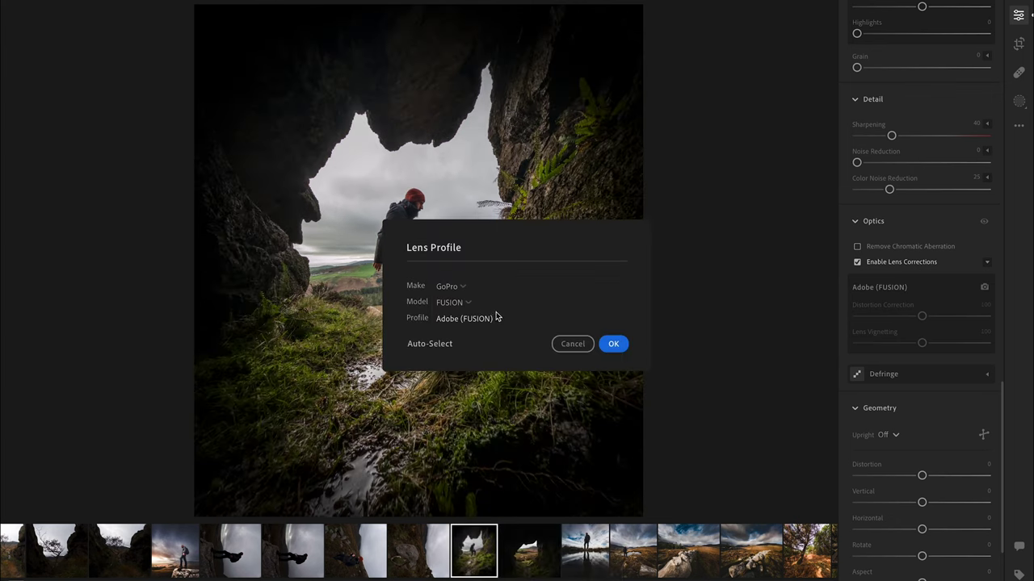
left_click(460, 303)
left_click(484, 367)
left_click(611, 345)
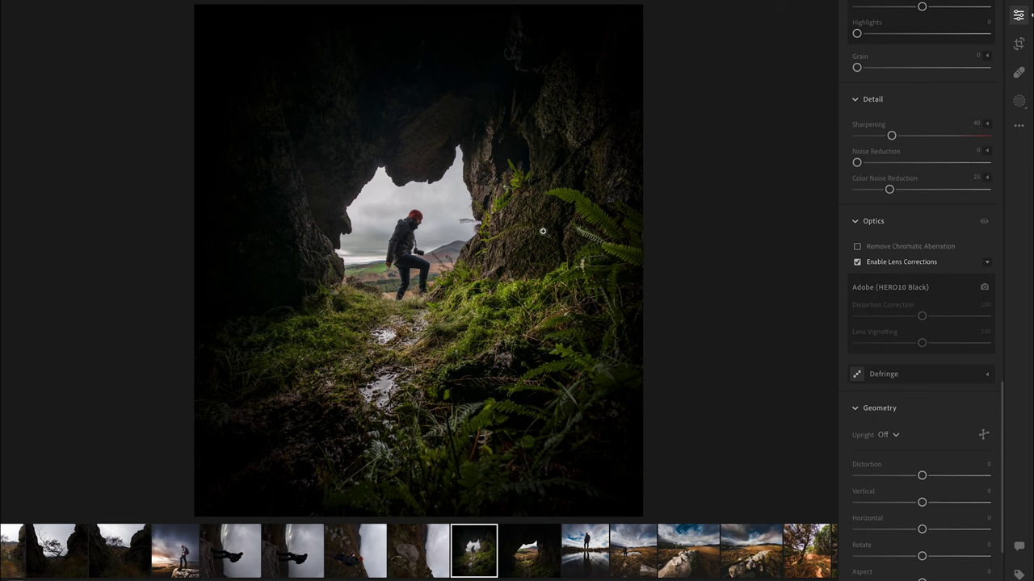
Step: Draw a rotated radial gradient mask over the mossy foreground on the right
left_click(1019, 103)
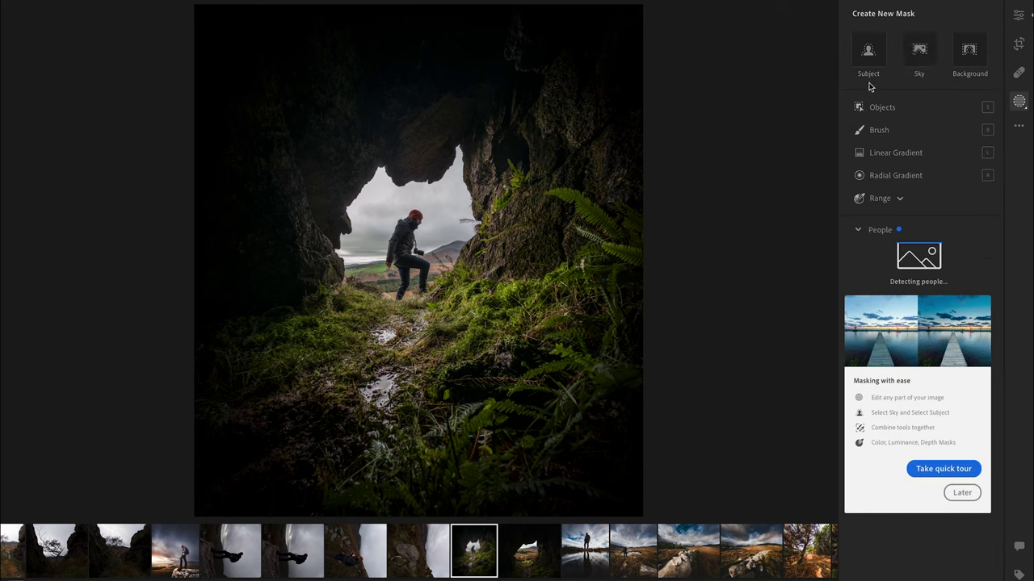
left_click(897, 175)
left_click_drag(477, 296, 606, 428)
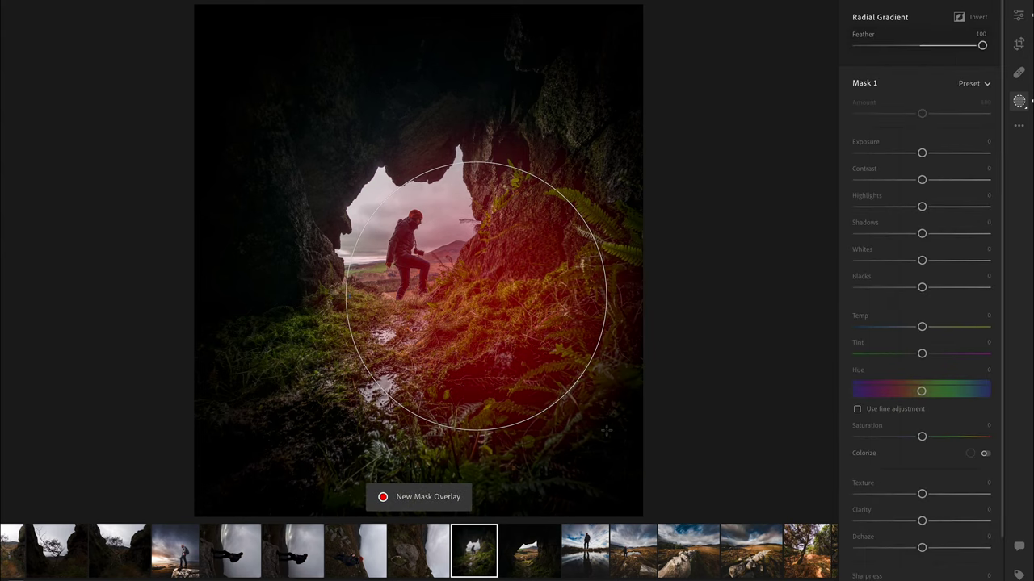
left_click_drag(515, 230, 533, 322)
left_click_drag(561, 257, 549, 250)
left_click_drag(482, 229, 481, 226)
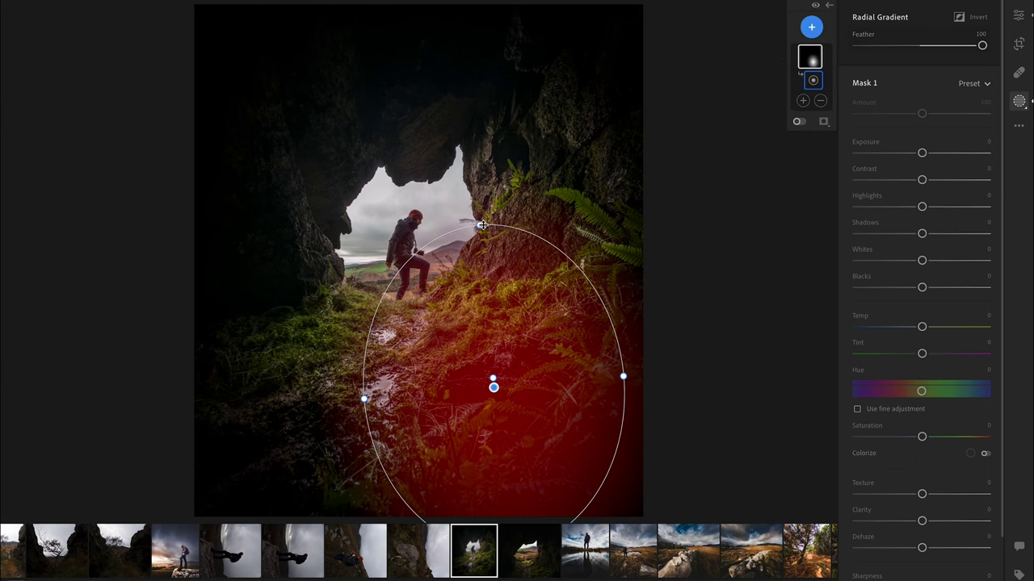
left_click_drag(577, 252, 633, 197)
left_click_drag(557, 295, 570, 269)
Step: Give the mask Clarity +67 and Exposure +0.52, refitting the ellipse onto the ferns
left_click_drag(923, 521, 966, 522)
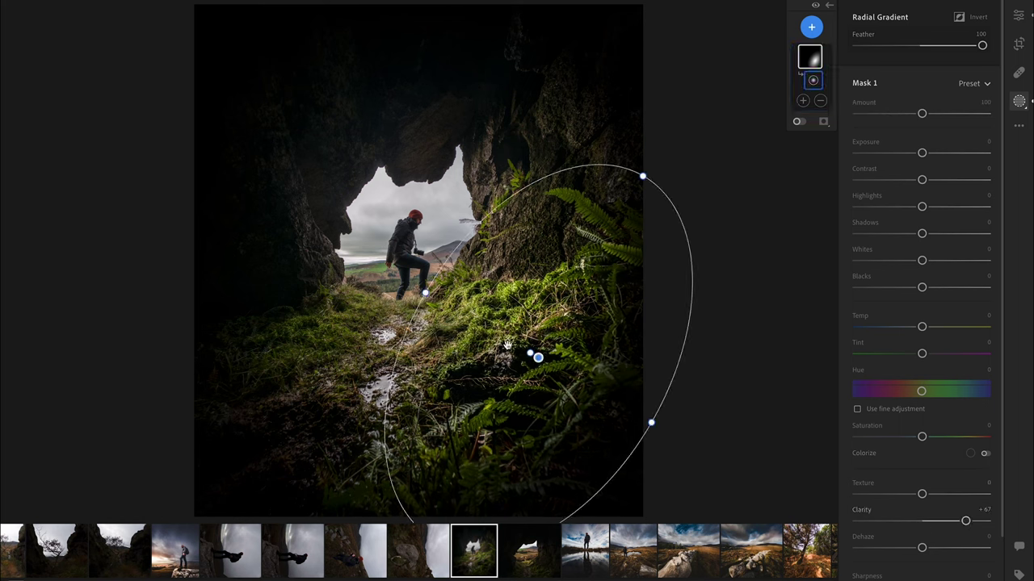
left_click_drag(537, 358, 653, 240)
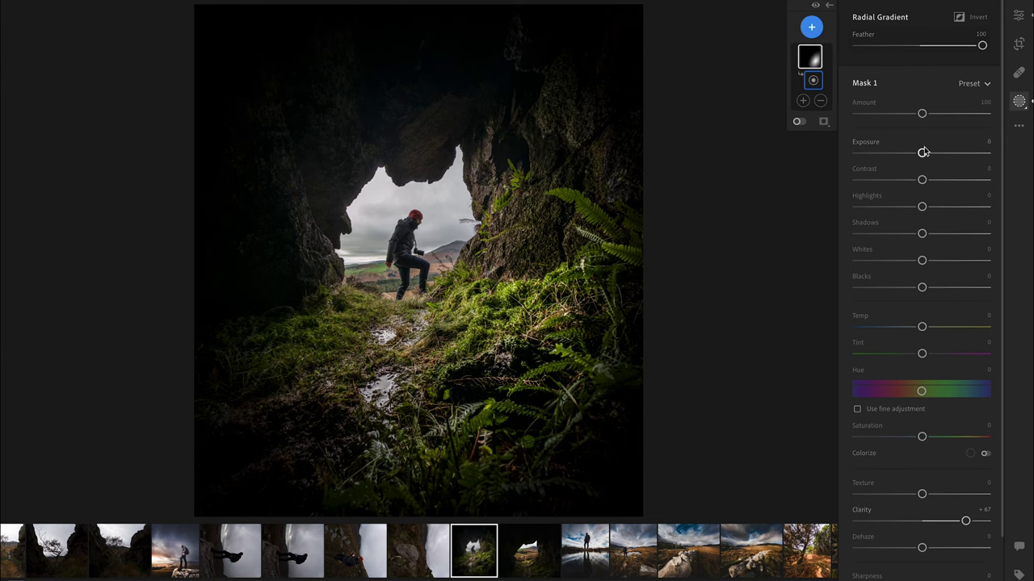
mouse_move(922, 152)
left_mouse_down()
mouse_move(940, 158)
mouse_move(931, 154)
left_mouse_up()
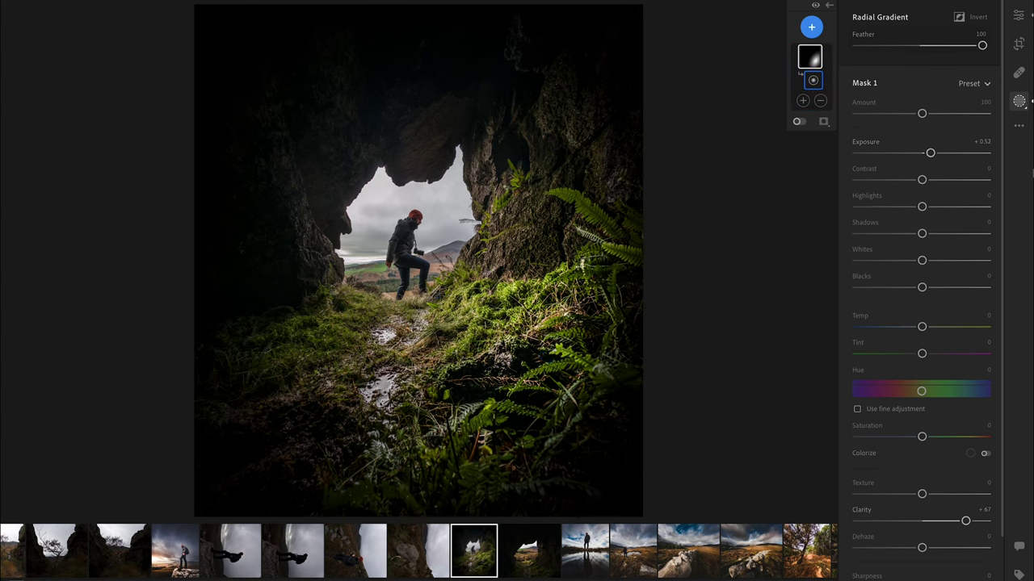
left_click(1018, 14)
Step: Shift the greens in Color Mixer to Hue +26 and Saturation +12
scroll(908, 362, "down", 5)
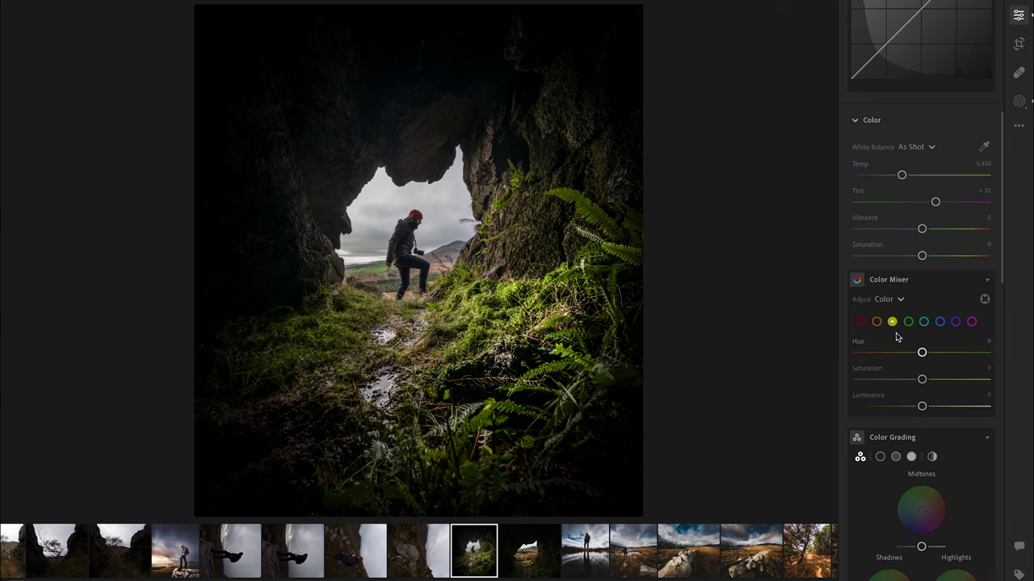
left_click_drag(922, 354, 932, 379)
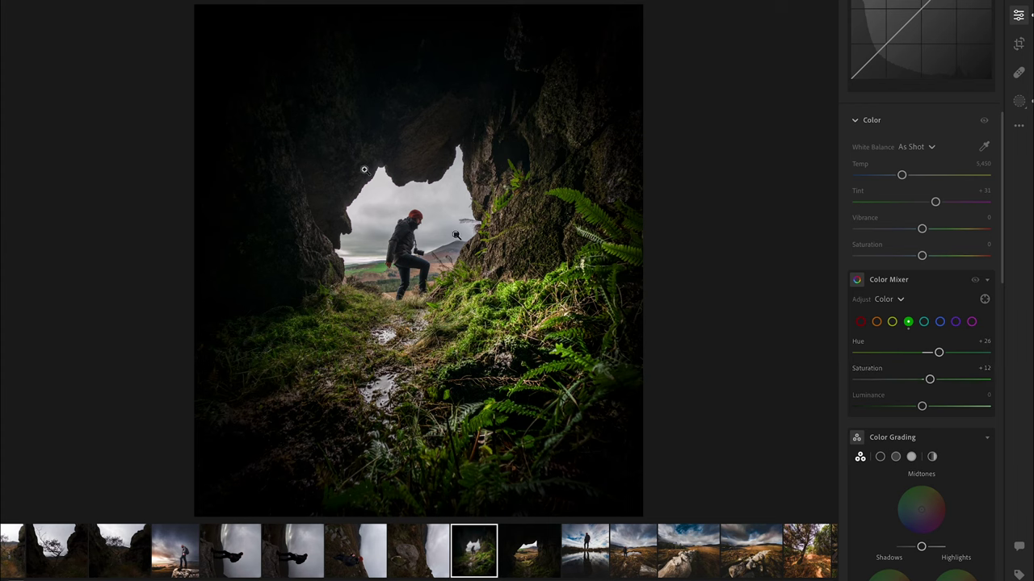
Step: Draw a new radial gradient mask over the cave opening
left_click(1018, 103)
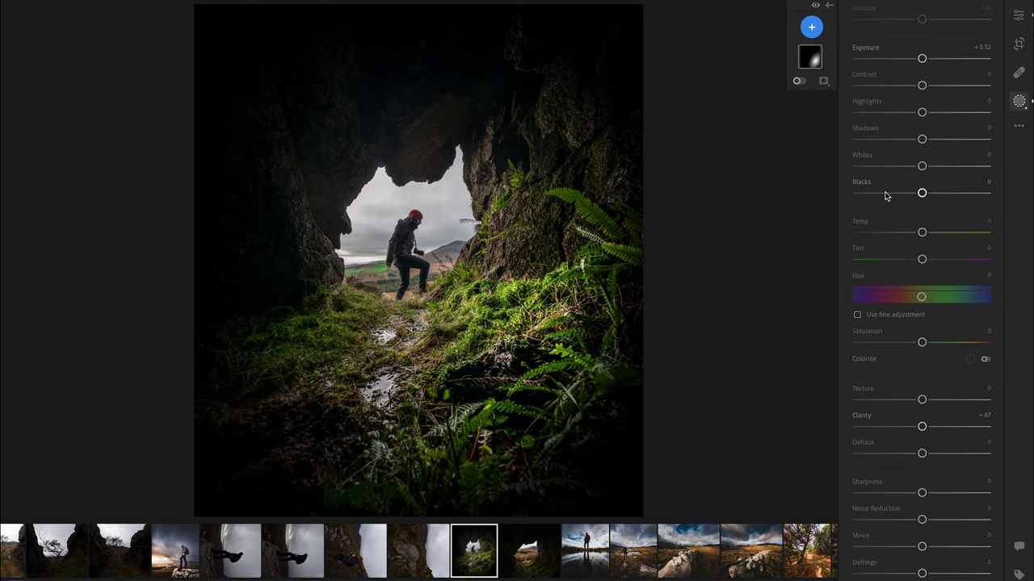
left_click(813, 30)
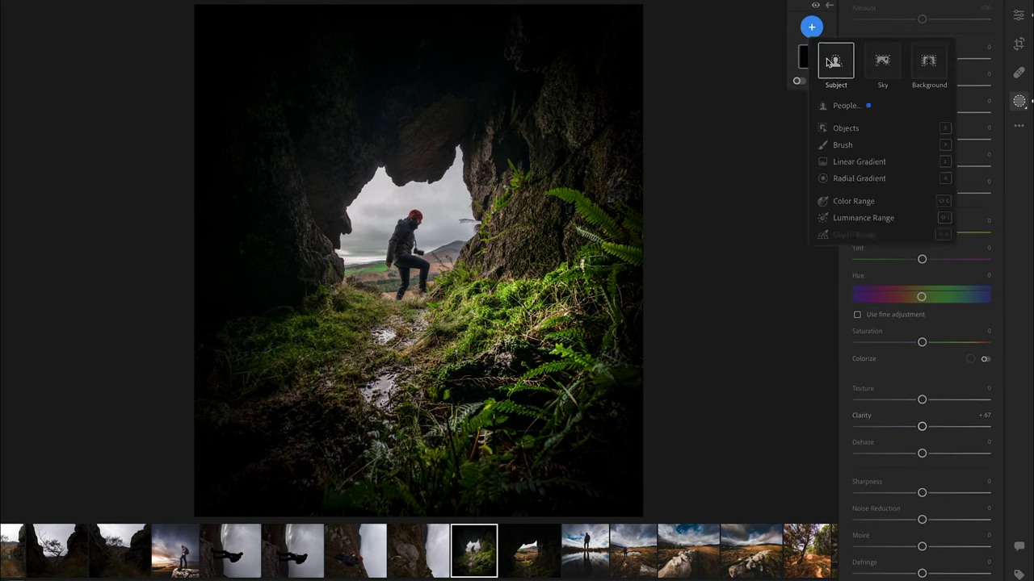
left_click(840, 179)
mouse_move(345, 162)
left_mouse_down()
mouse_move(473, 267)
mouse_move(487, 309)
mouse_move(356, 172)
mouse_move(402, 226)
left_mouse_up()
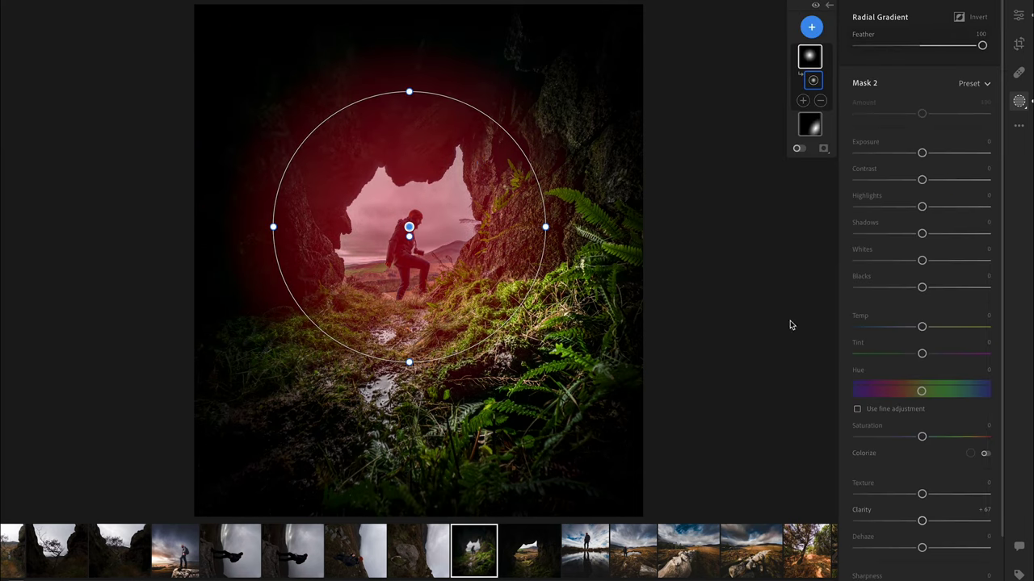
Step: Set the mask's Exposure +0.56 and Dehaze +40, clarity reset to 0, and nudge the gradient down
mouse_move(922, 153)
left_mouse_down()
mouse_move(945, 154)
mouse_move(917, 161)
mouse_move(947, 158)
mouse_move(932, 158)
left_mouse_up()
double_click(922, 521)
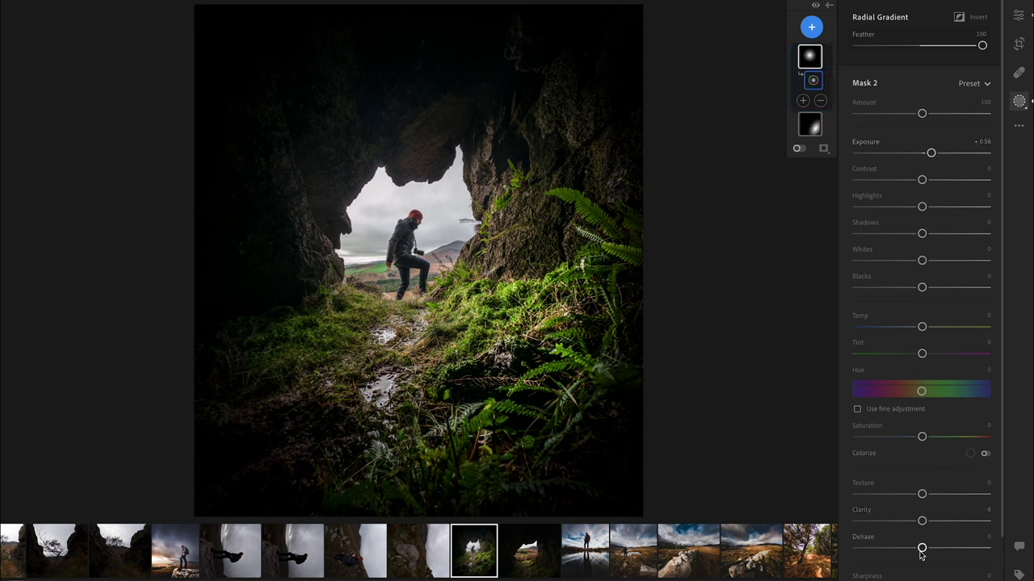
left_click_drag(921, 549, 947, 547)
left_click(813, 79)
mouse_move(409, 227)
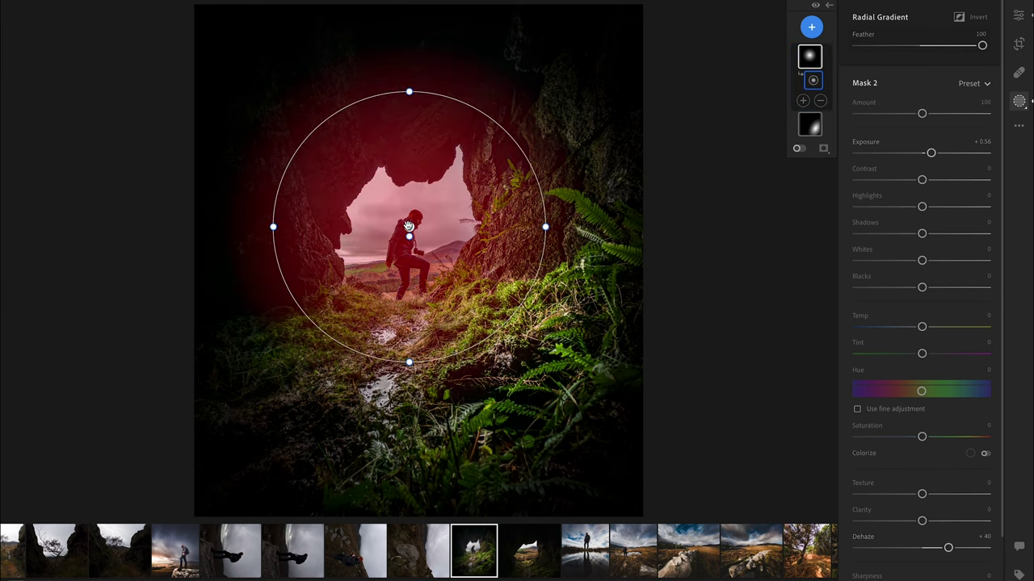
left_click_drag(409, 226, 409, 234)
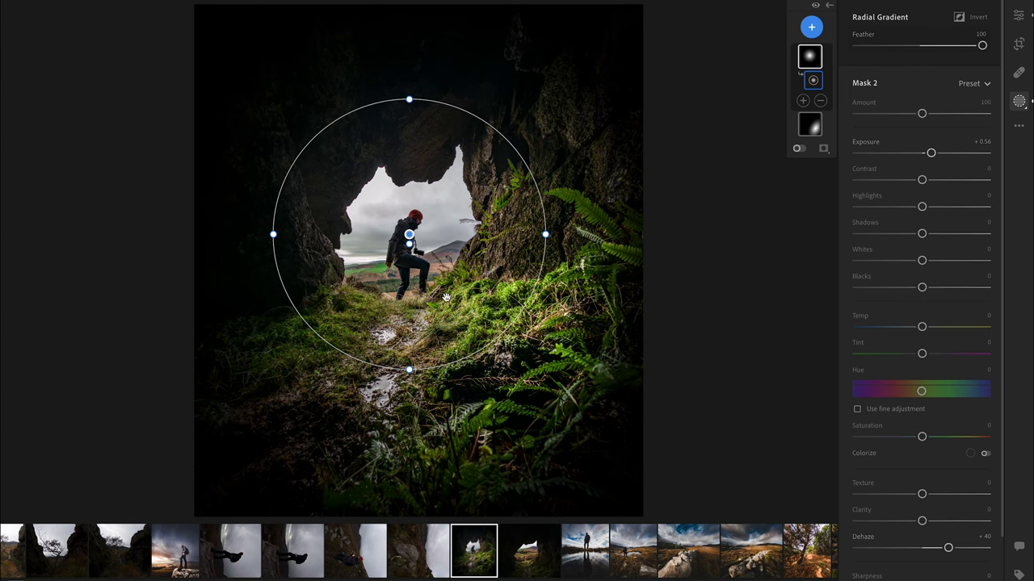
left_click(812, 27)
Step: Create a subject mask on the hiker and switch to an enlarged subtract brush
left_click(835, 64)
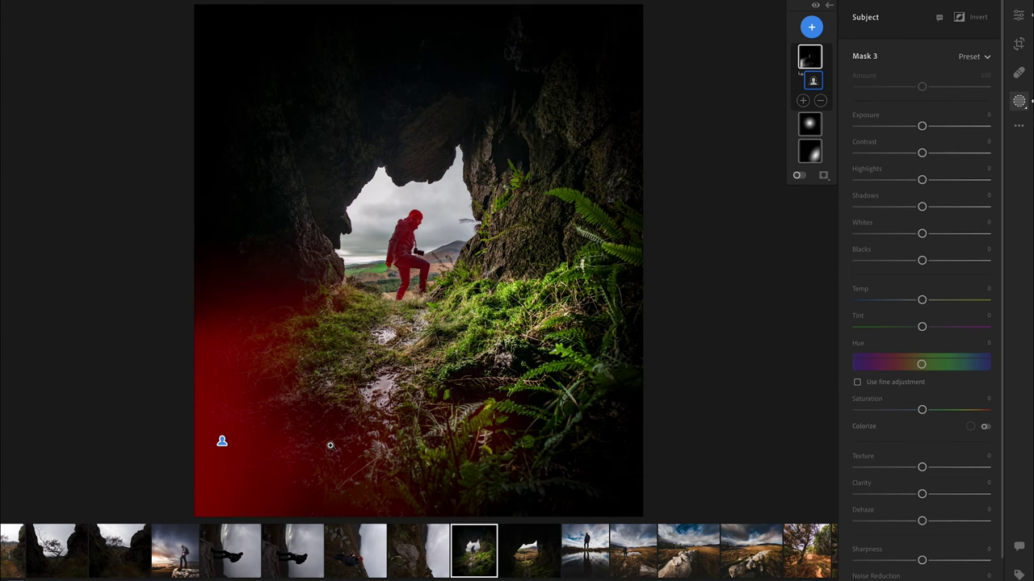
left_click(820, 100)
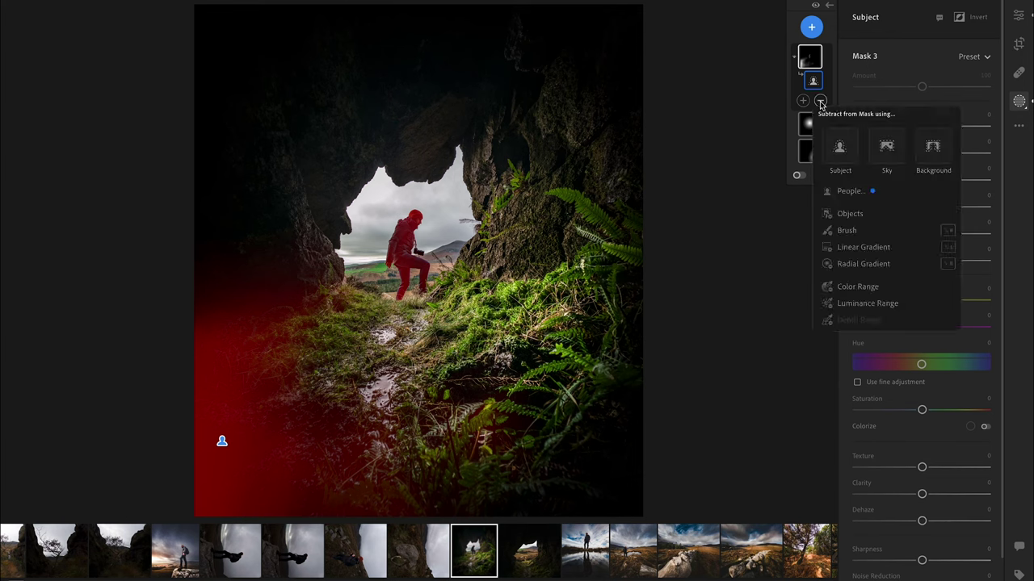
left_click(844, 229)
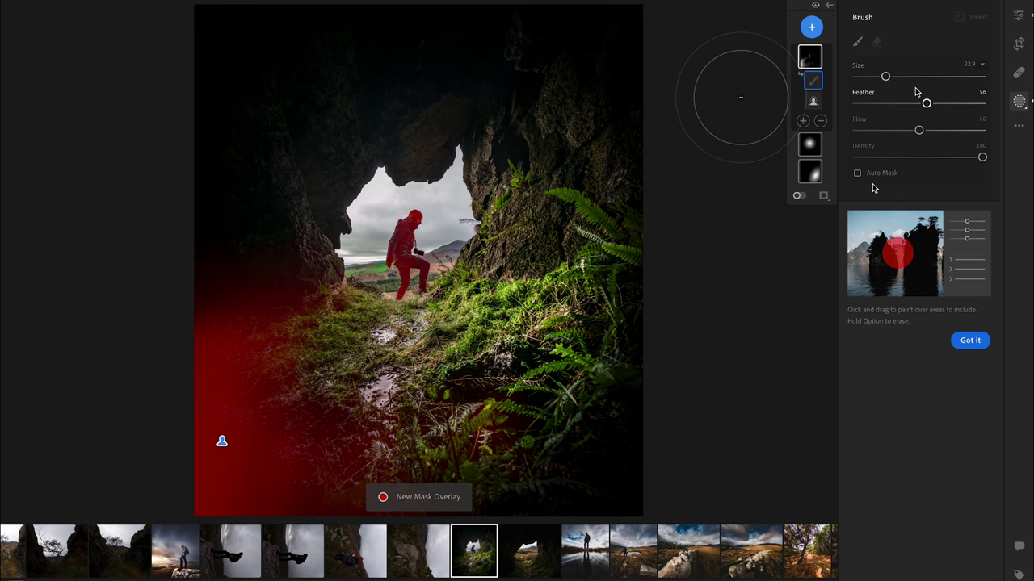
mouse_move(886, 75)
left_mouse_down()
mouse_move(920, 76)
mouse_move(893, 75)
left_mouse_up()
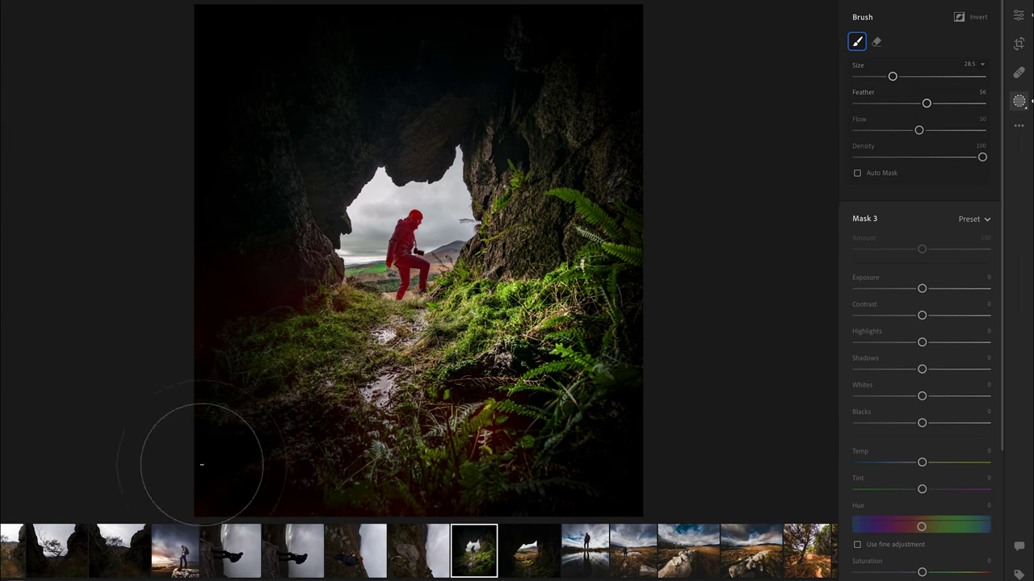
Step: Give the hiker's subject mask Exposure +0.88 and Clarity +20
left_click(176, 550)
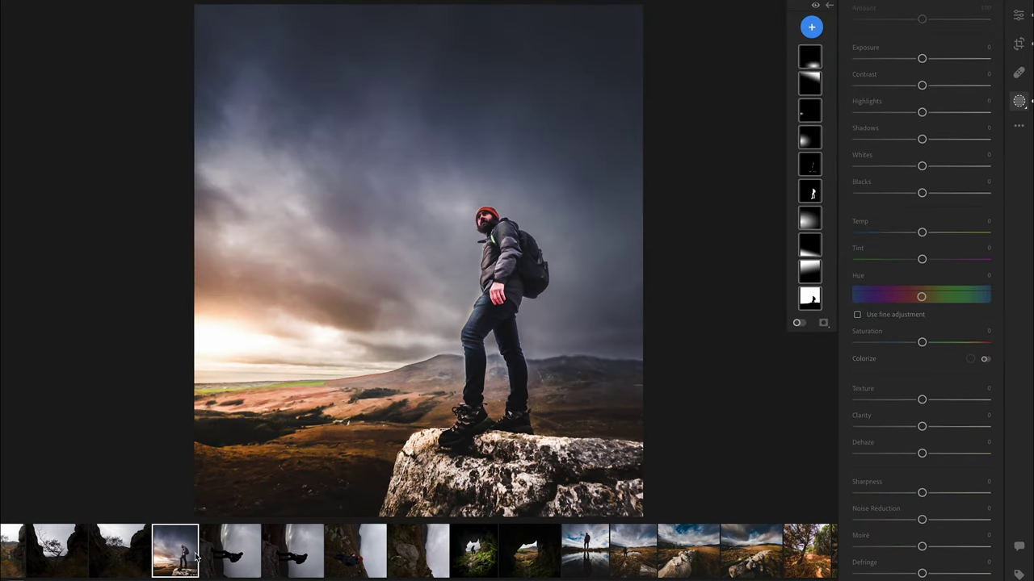
left_click(471, 570)
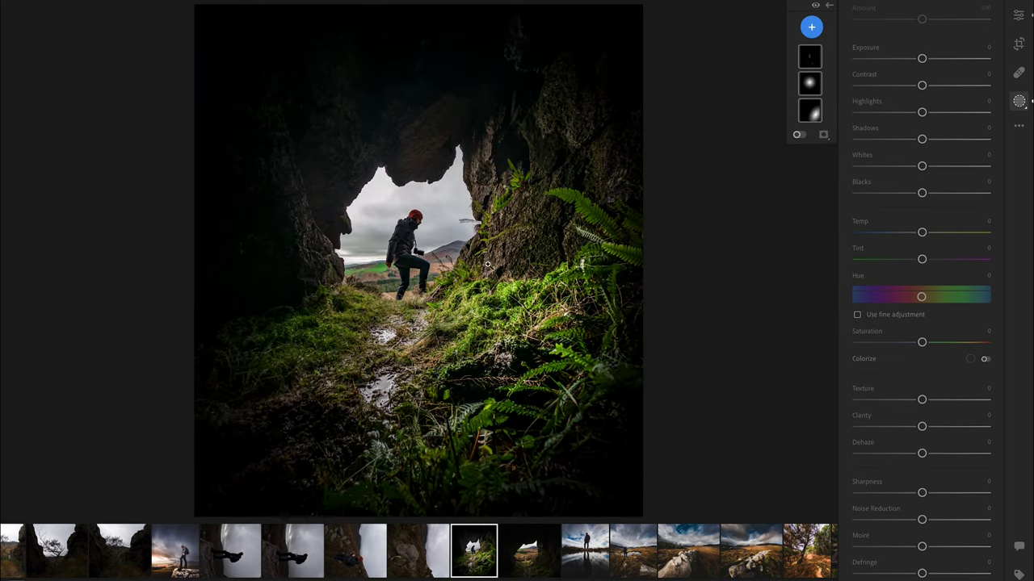
left_click(809, 56)
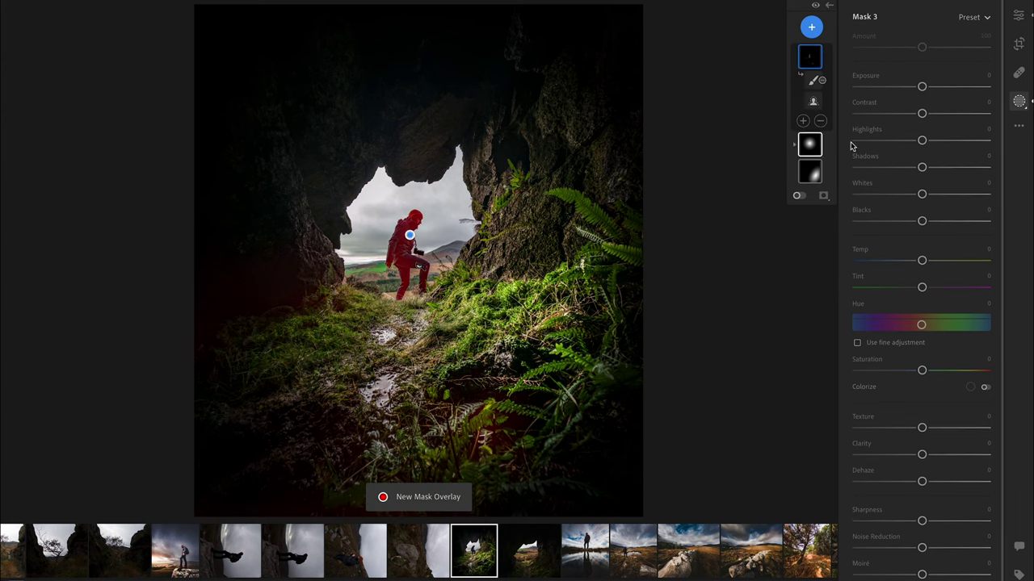
left_click_drag(921, 86, 939, 98)
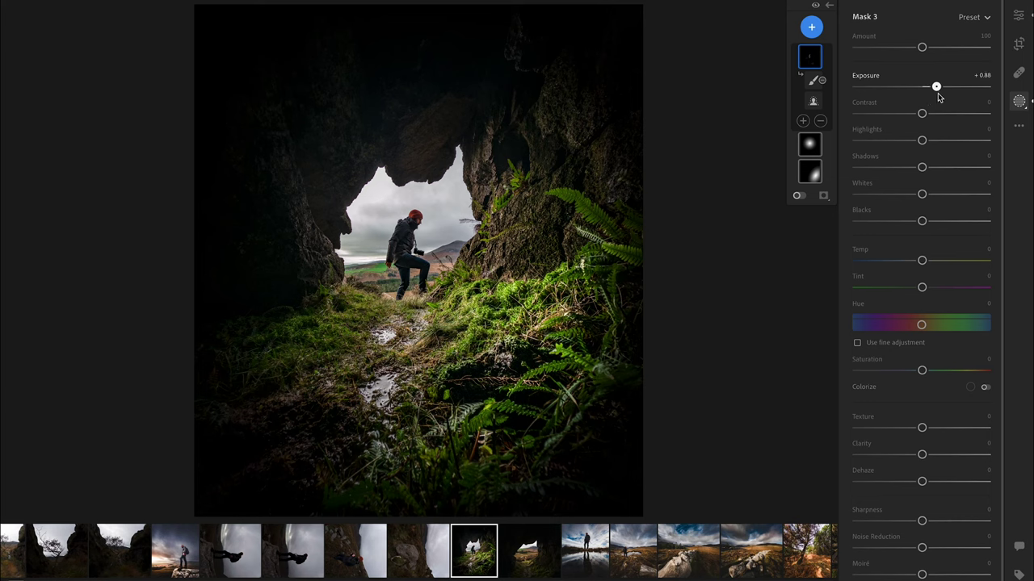
left_click_drag(921, 455, 937, 458)
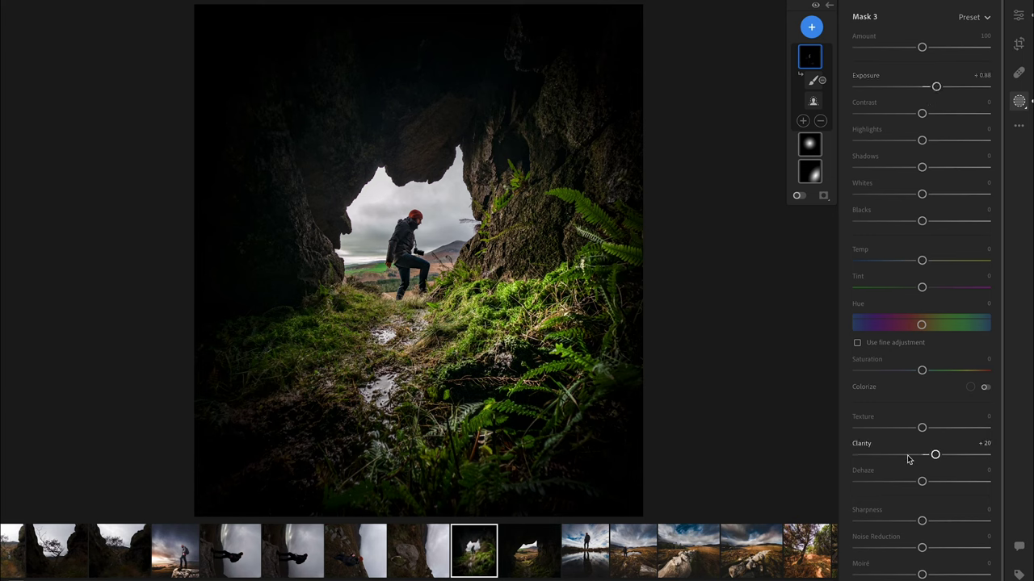
Step: Set the cave photo's overall Color Saturation to +19 and compare it with the original
key("e")
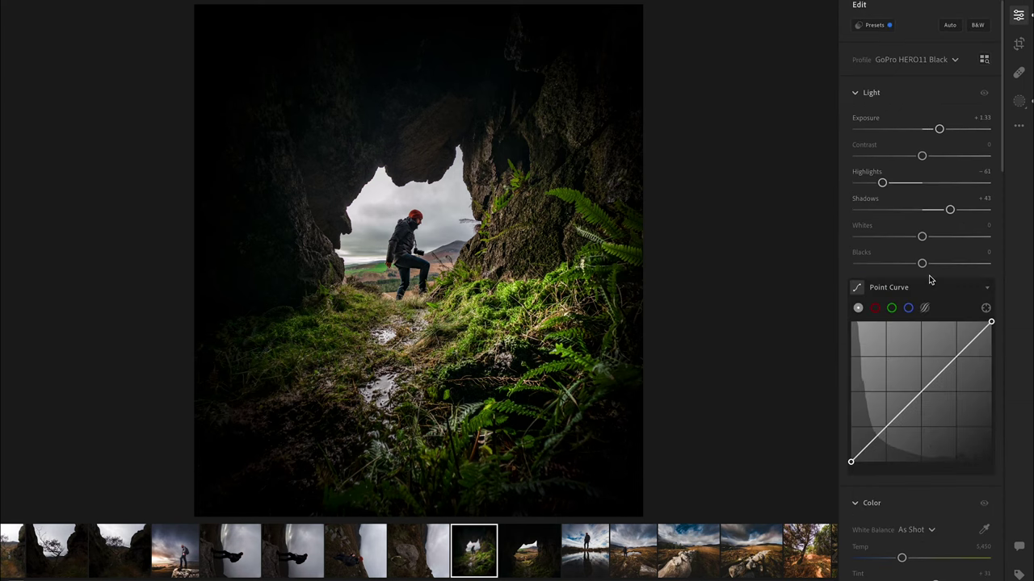
scroll(926, 524, "down", 5)
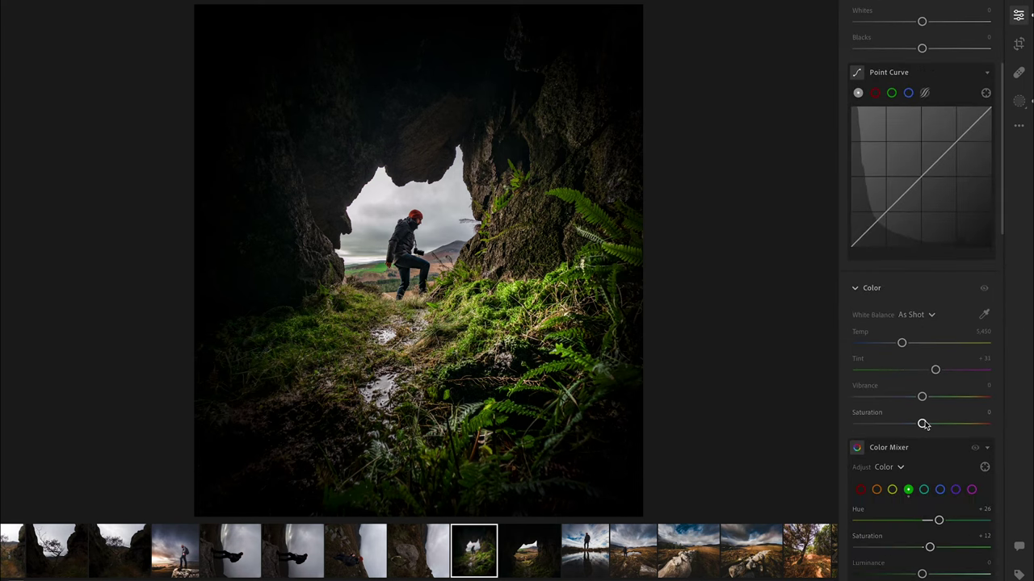
left_click(941, 424)
left_click_drag(938, 425, 936, 426)
key("backslash")
key("backslash")
key("backslash")
key("backslash")
Step: Rotate the sideways hillside photo left so the sky is on top
left_click(438, 556)
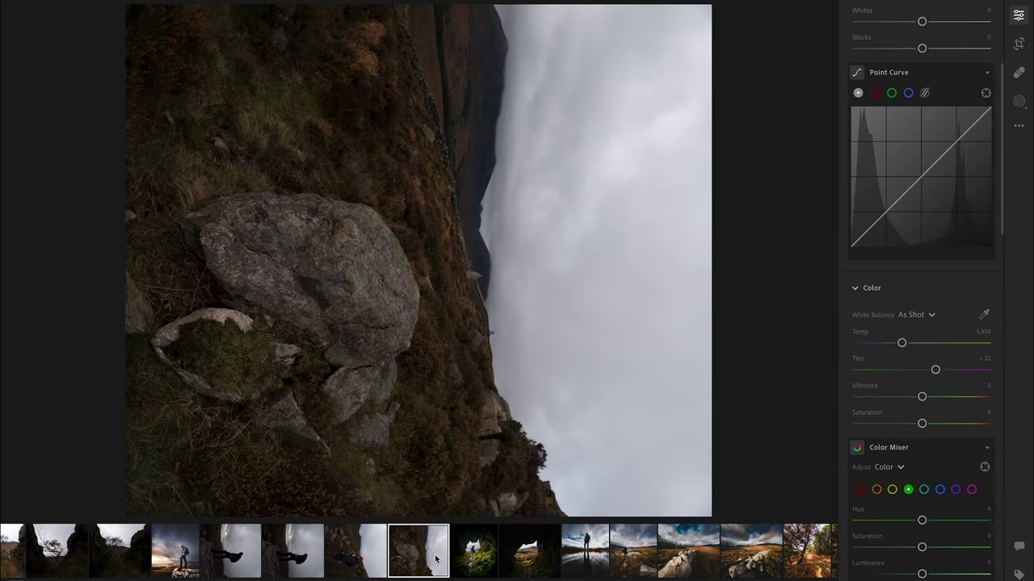
left_click(1020, 45)
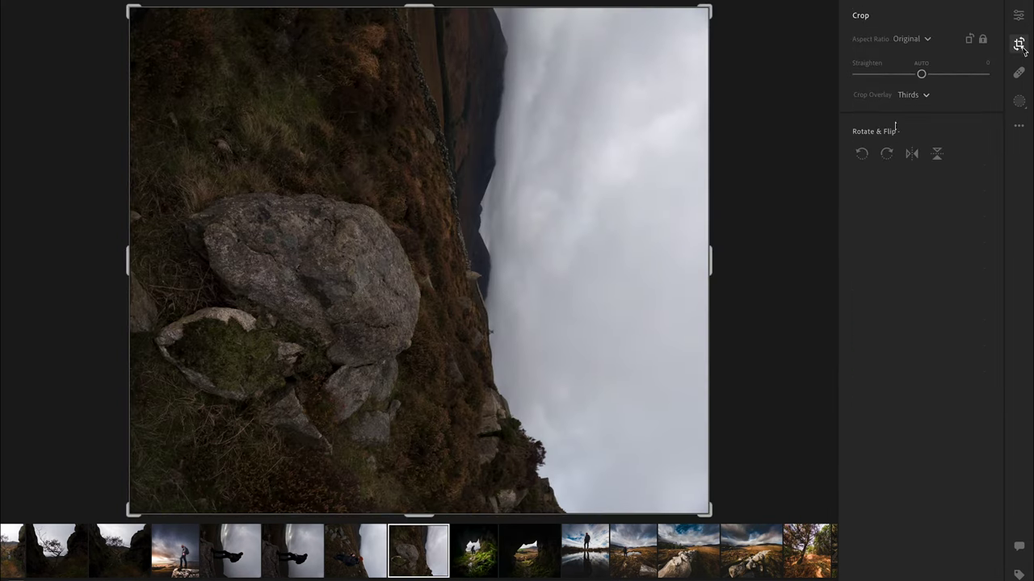
left_click(862, 154)
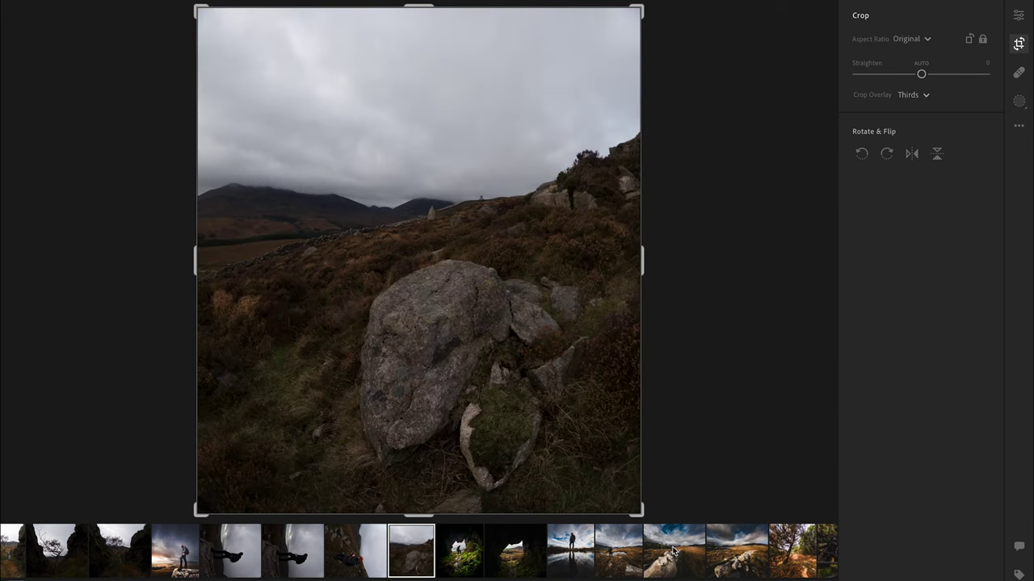
Step: Copy the hiker-by-pool photo's edit settings, masking included, and paste them onto the hillside photo
left_click(626, 557)
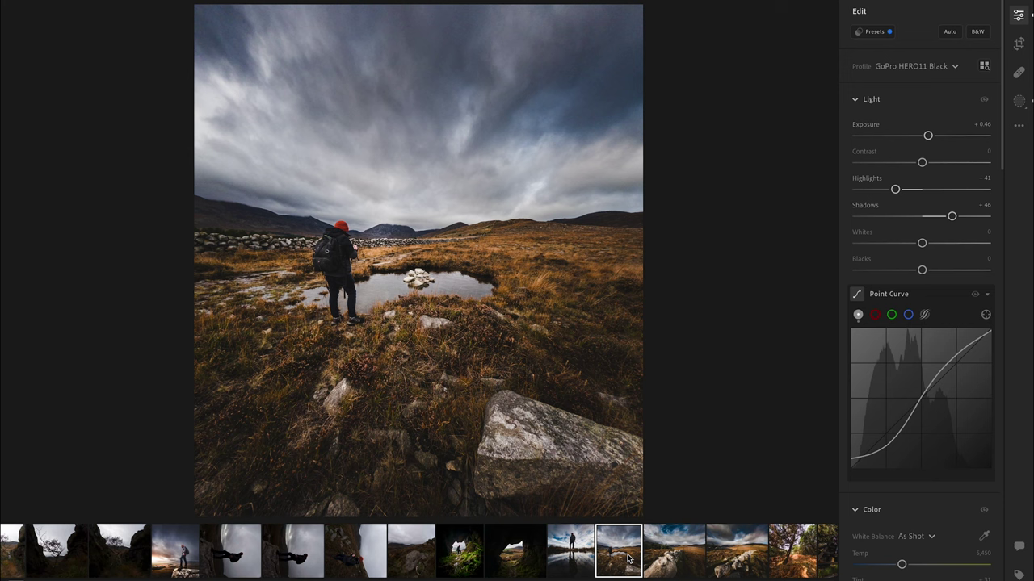
right_click(616, 554)
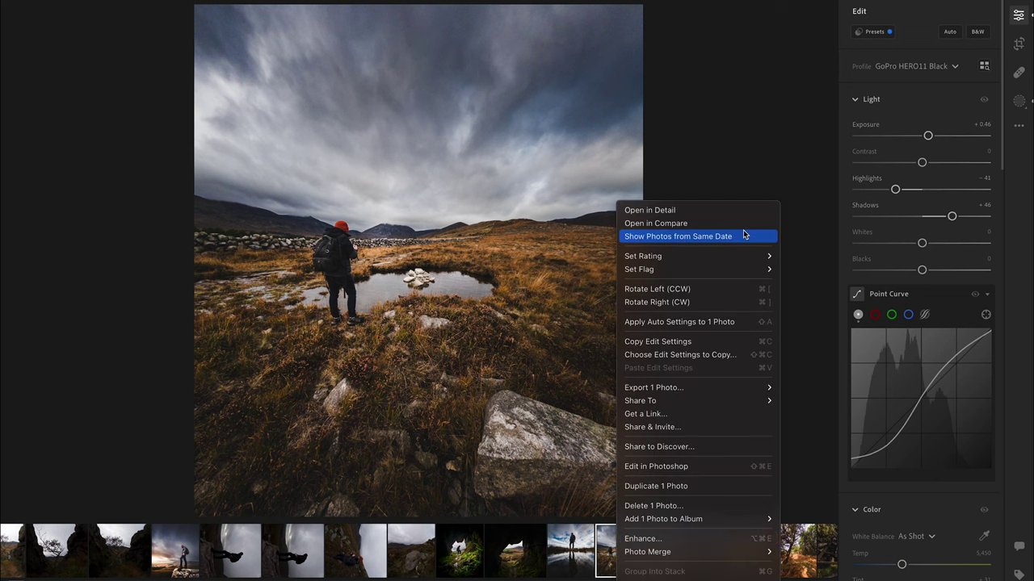
left_click(718, 360)
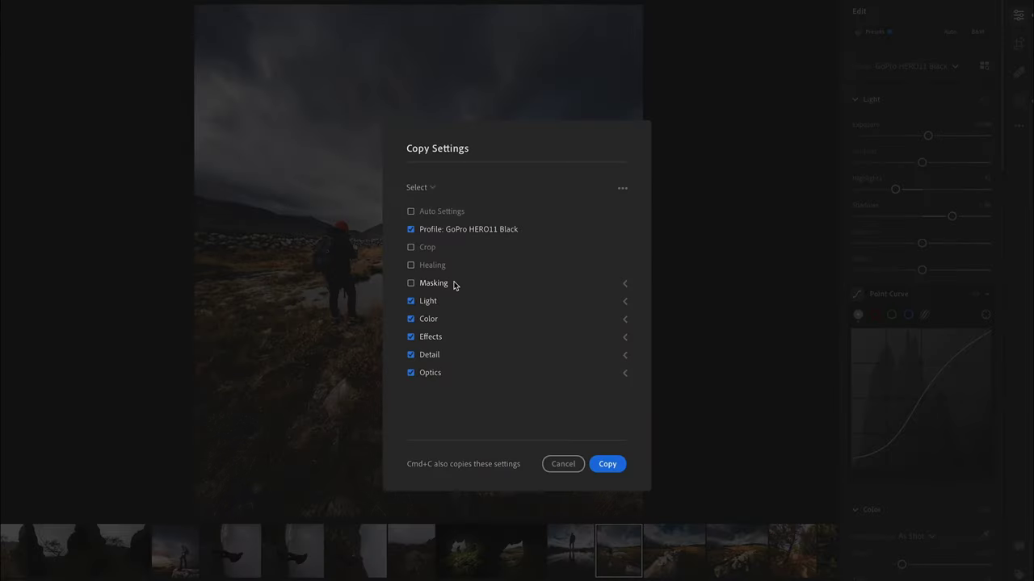
left_click(440, 281)
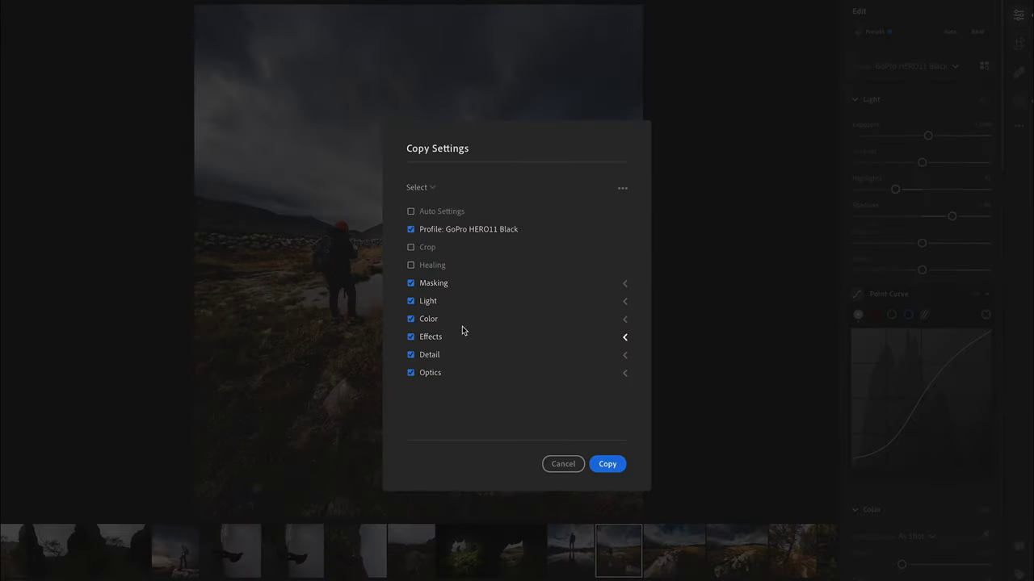
left_click(607, 464)
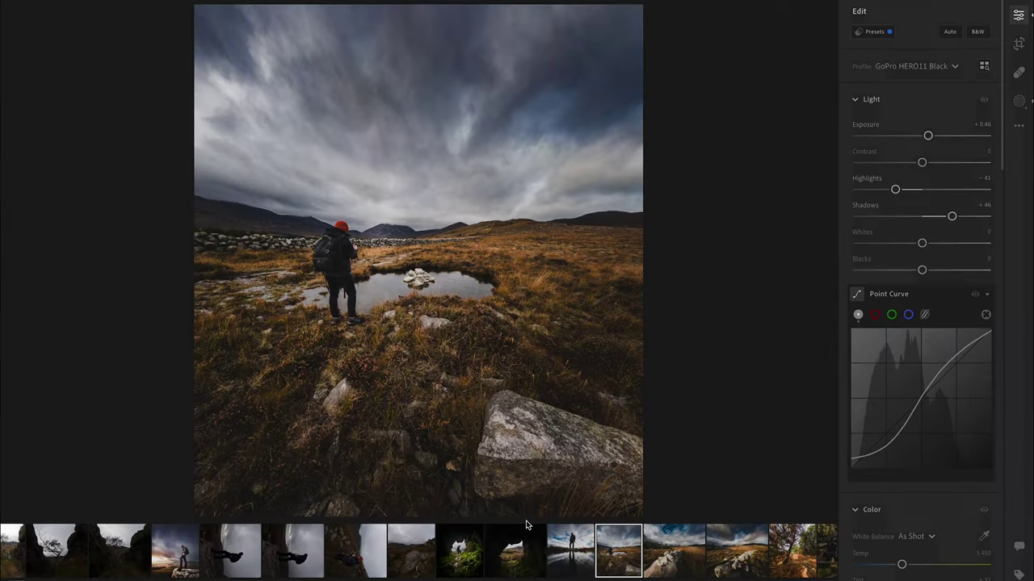
left_click(412, 551)
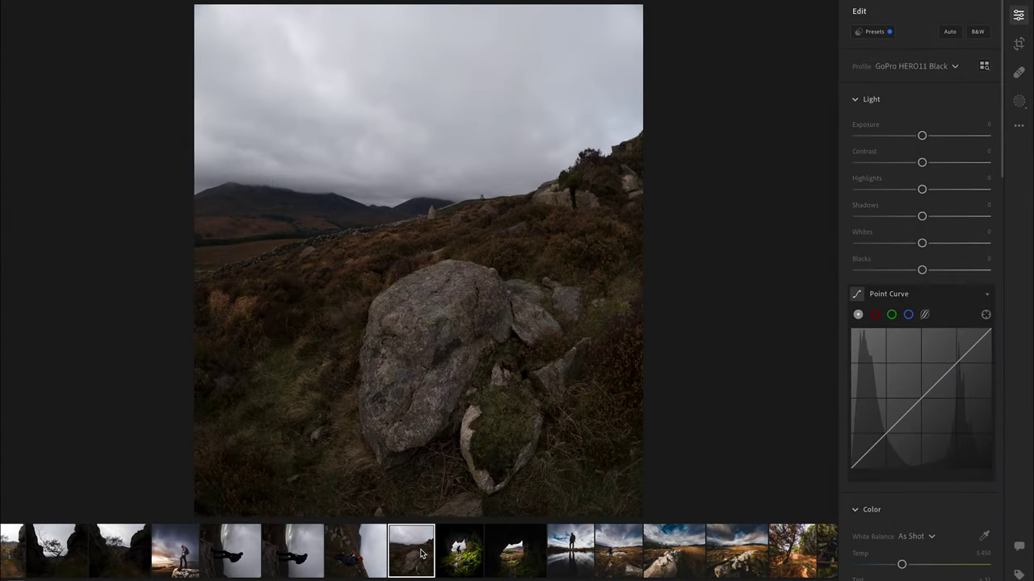
key("ctrl+v")
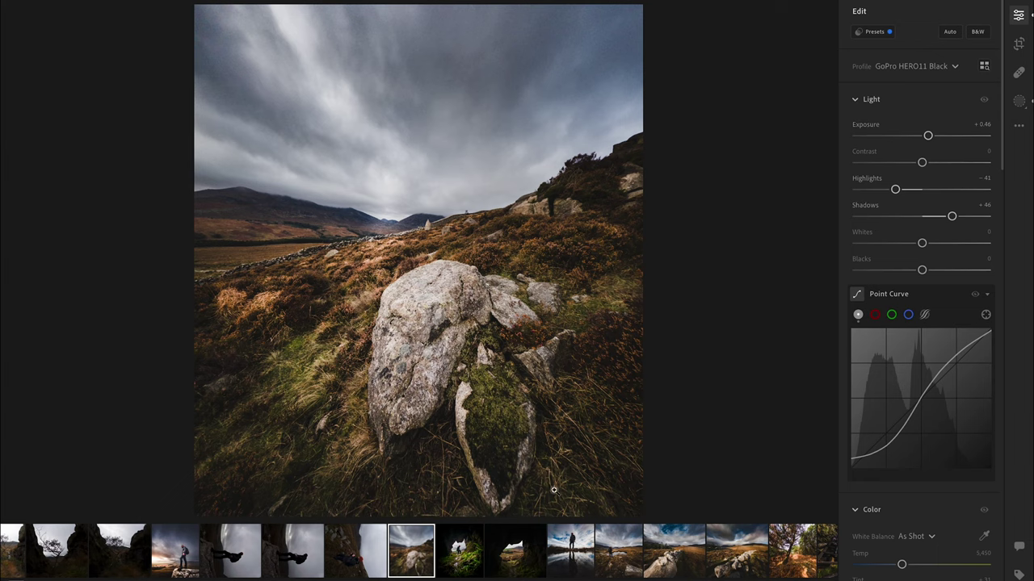
left_click(475, 554)
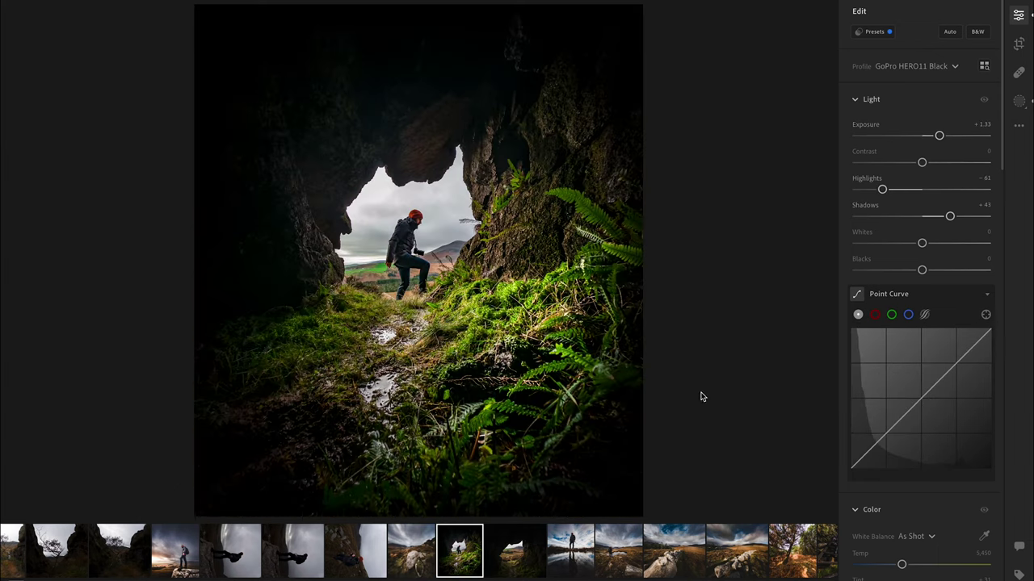
Step: Add a midpoint and a lower-shadow point to the cave photo's tone curve, then open the hiker-with-camera photo
left_click(921, 399)
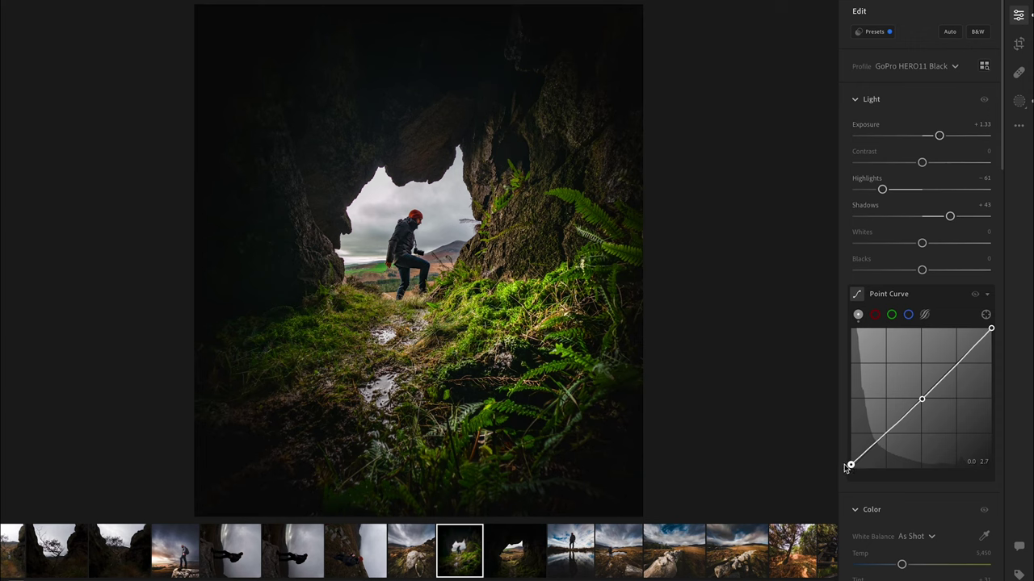
left_click(887, 433)
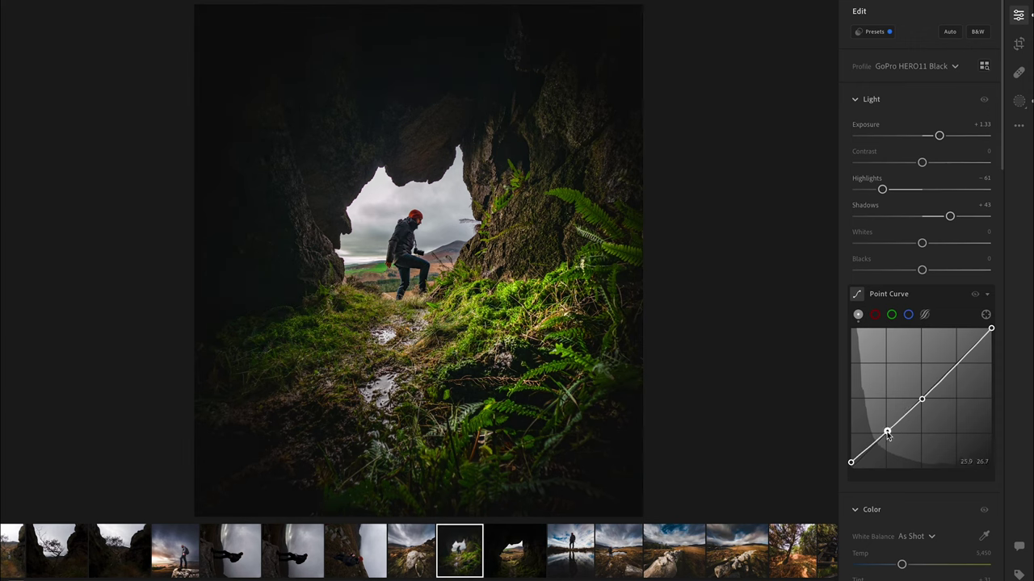
left_click(369, 553)
Step: Rotate the hiker-with-camera photo upright, paste the copied edits and lower its exposure slightly
left_click(1020, 44)
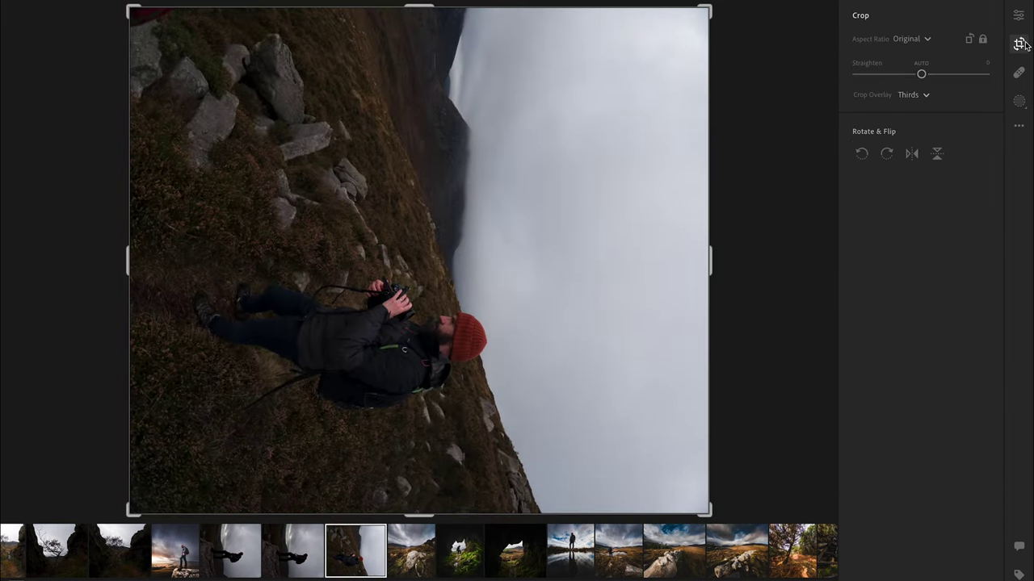
left_click(862, 153)
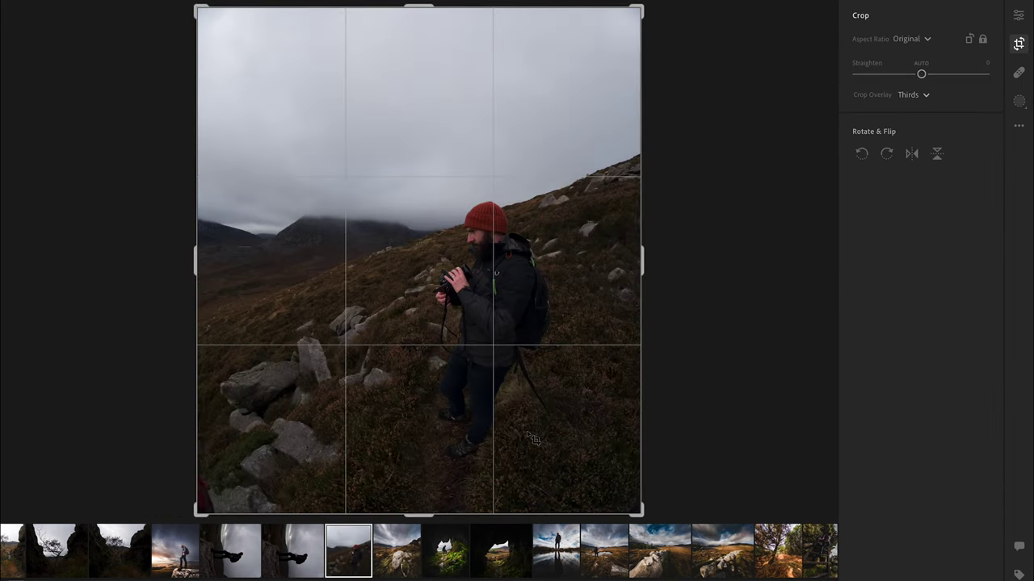
key("ctrl+shift+v")
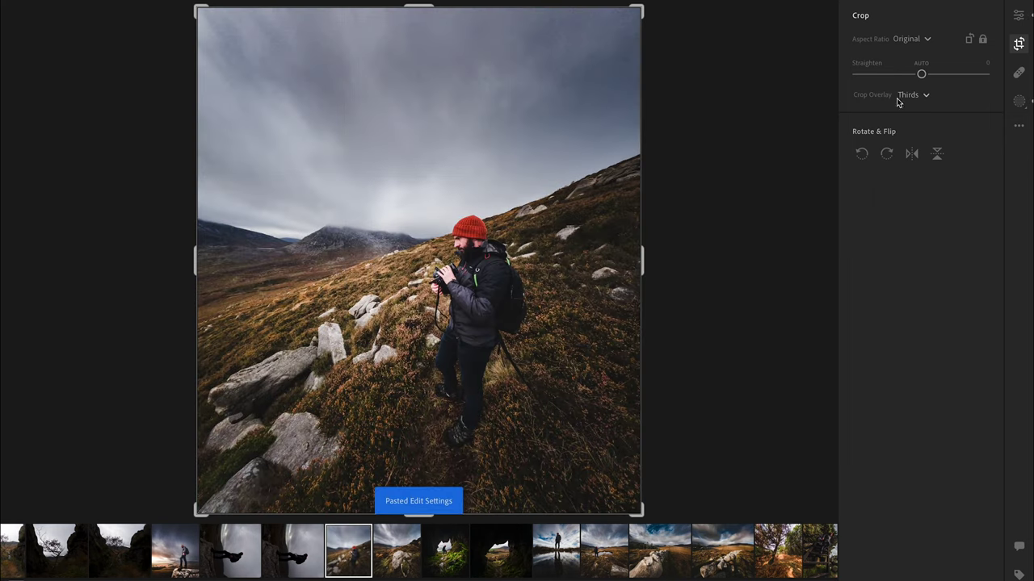
left_click(1020, 15)
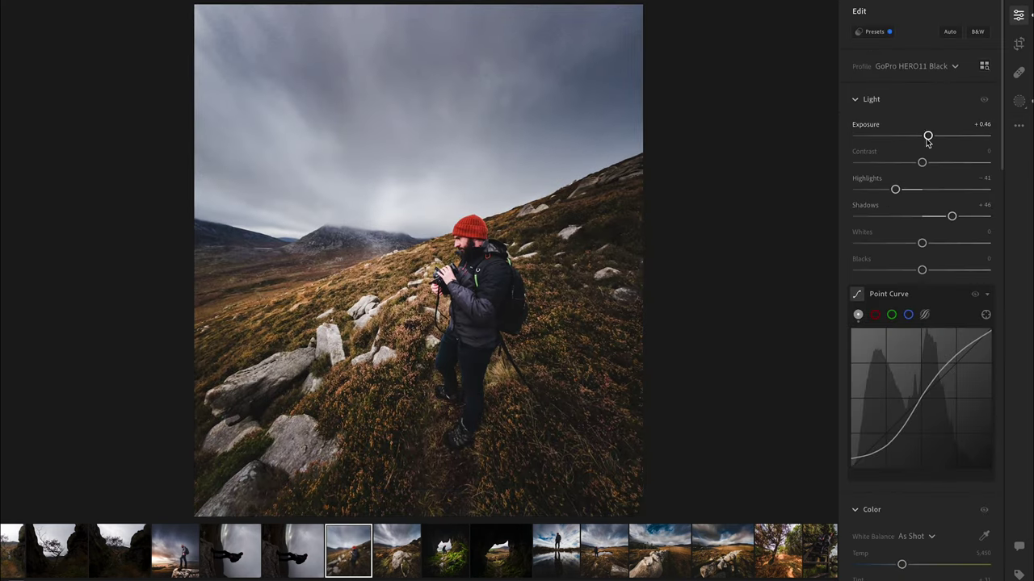
left_click_drag(928, 139, 925, 140)
key("Left")
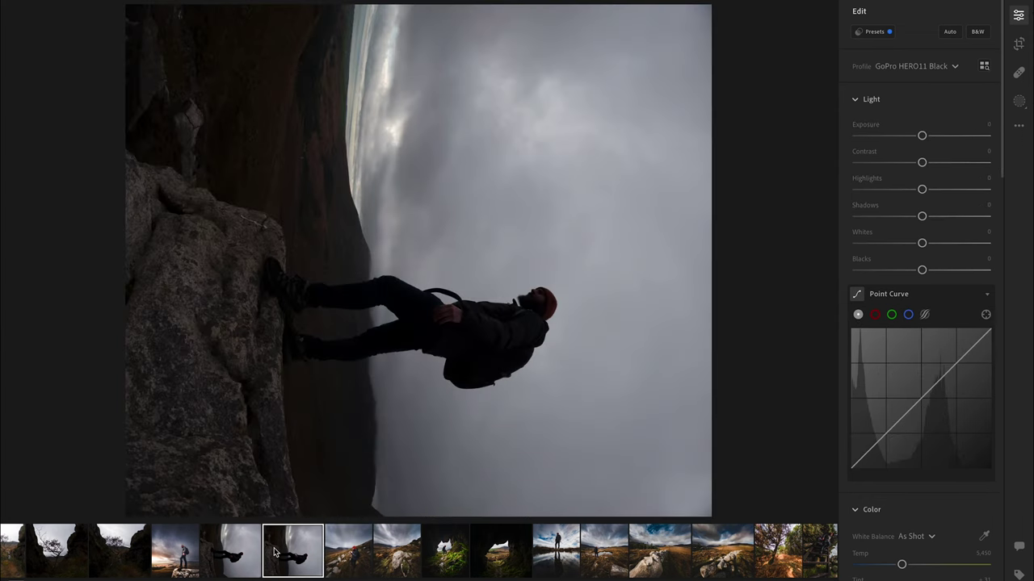
Step: Compare the near-duplicate silhouette-on-rock shots and delete one duplicate
left_click(222, 554)
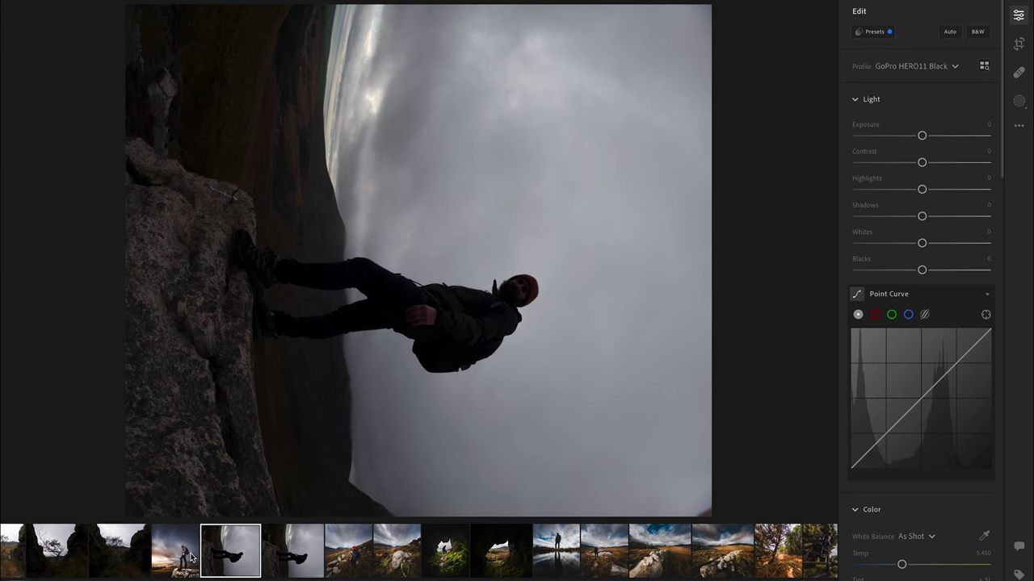
left_click(191, 556)
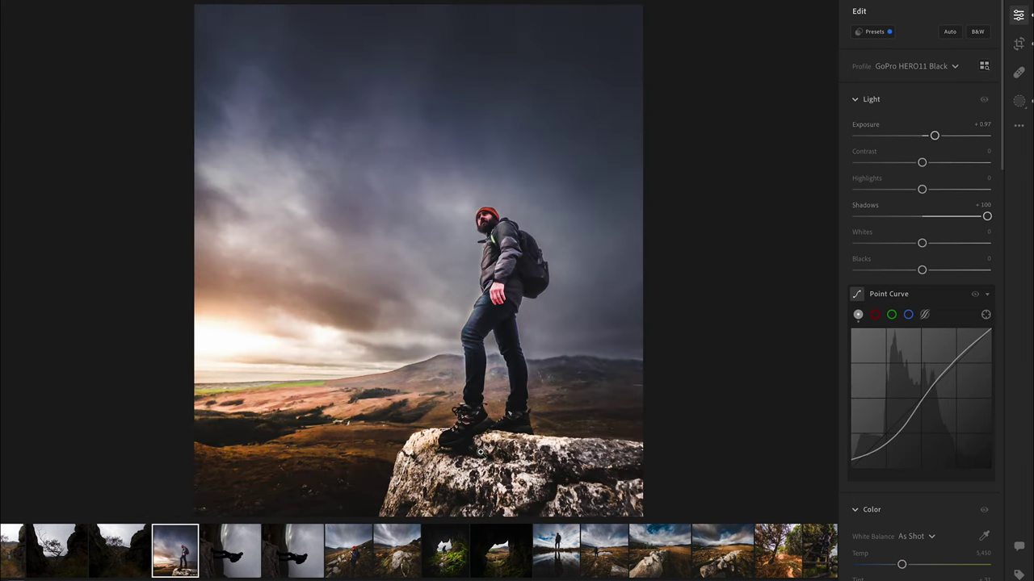
key("backslash")
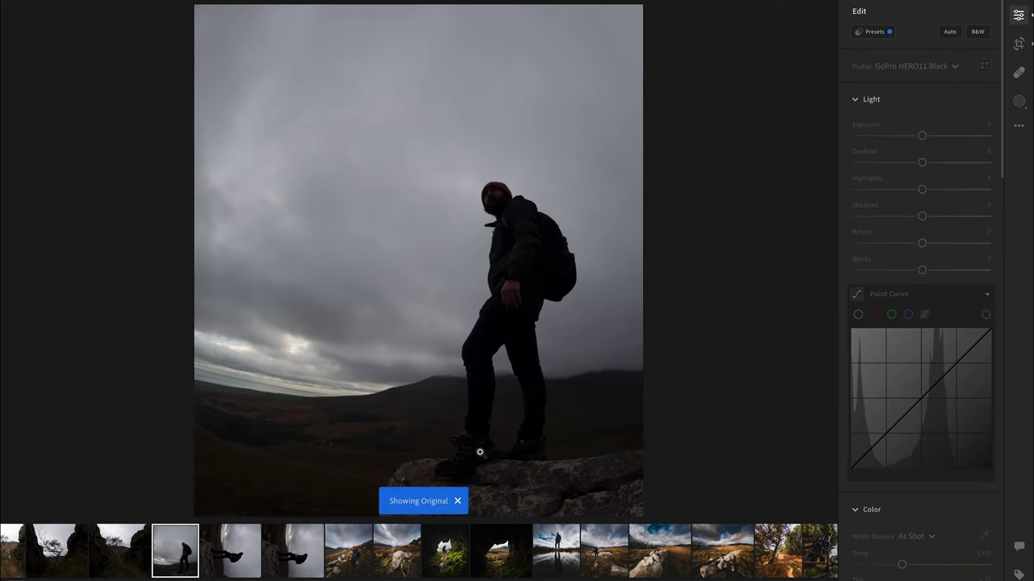
key("backslash")
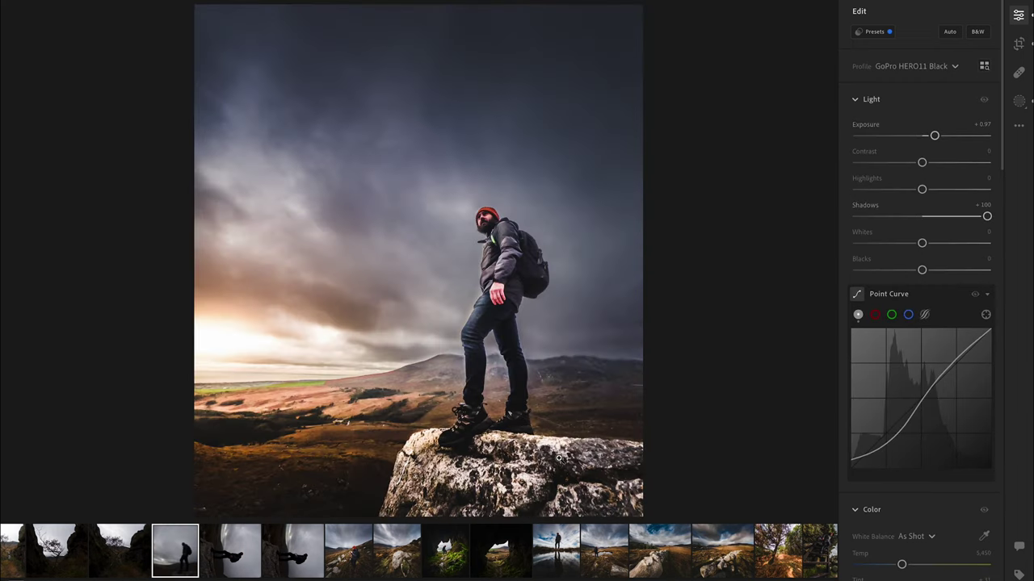
left_click(231, 563)
left_click(284, 558)
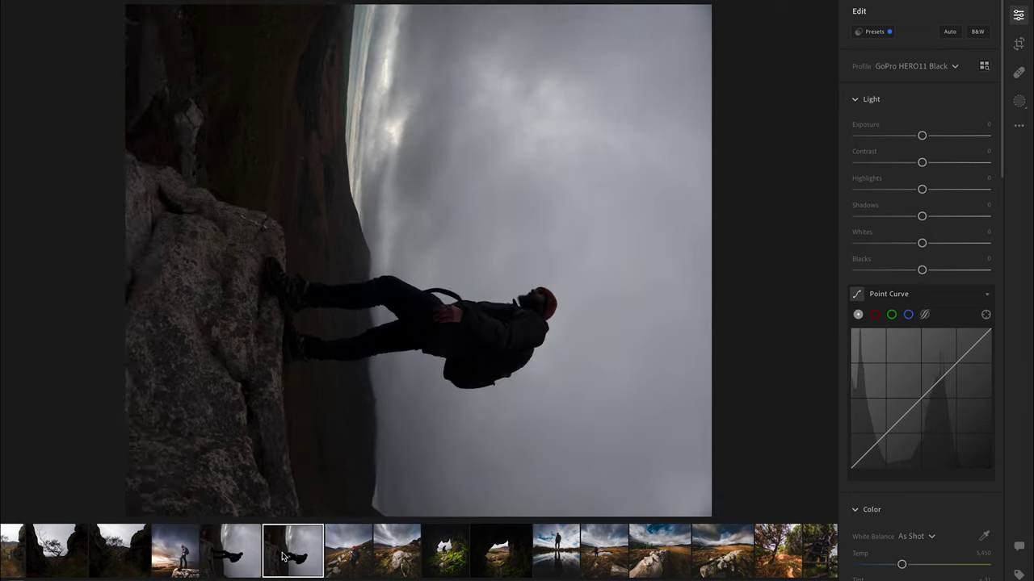
left_click(232, 559)
key("Delete")
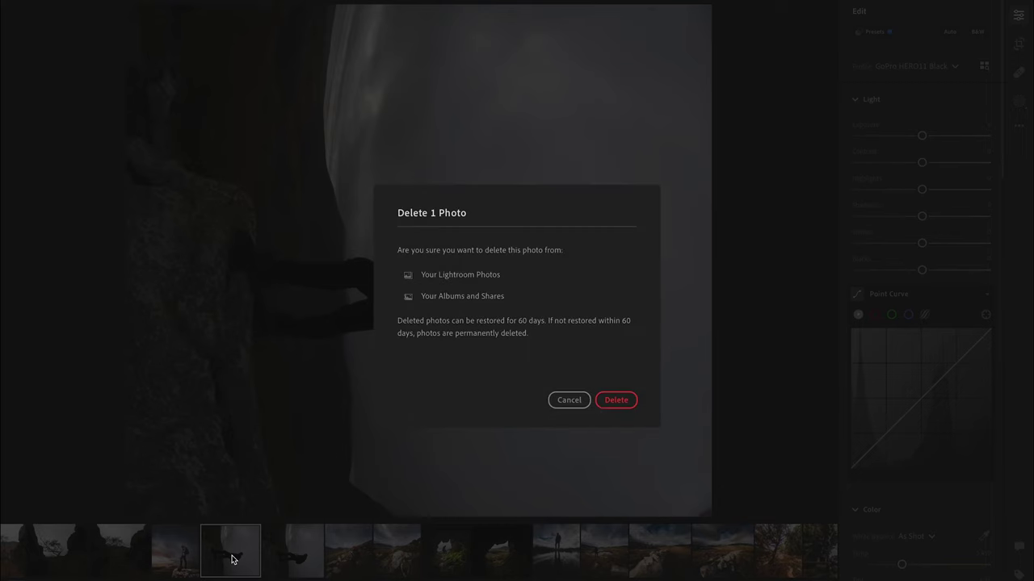
left_click(619, 401)
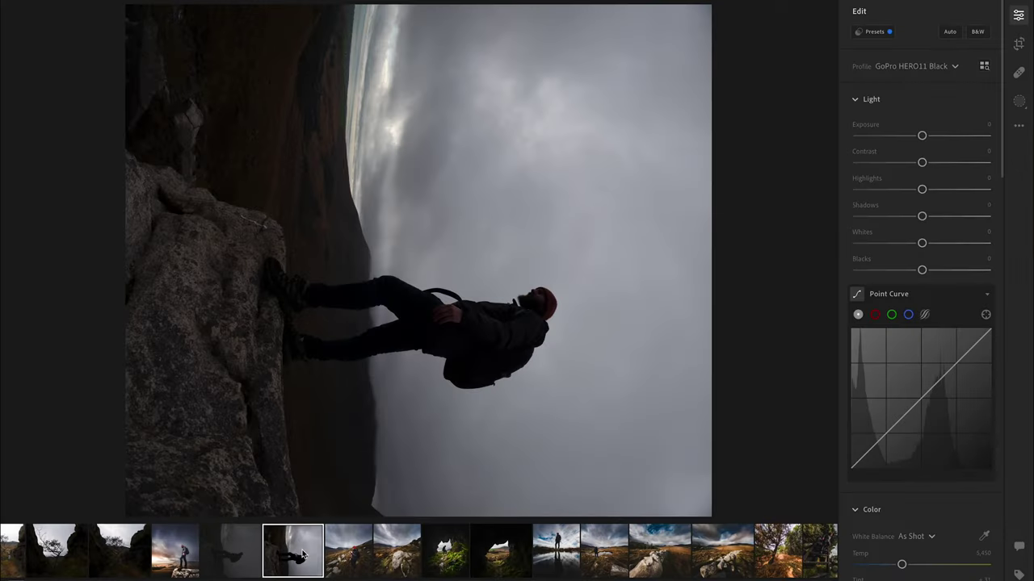
Step: Rotate the remaining silhouette photo upright, paste the copied edits, and set Shadows +59, Exposure +0.72
left_click(1019, 45)
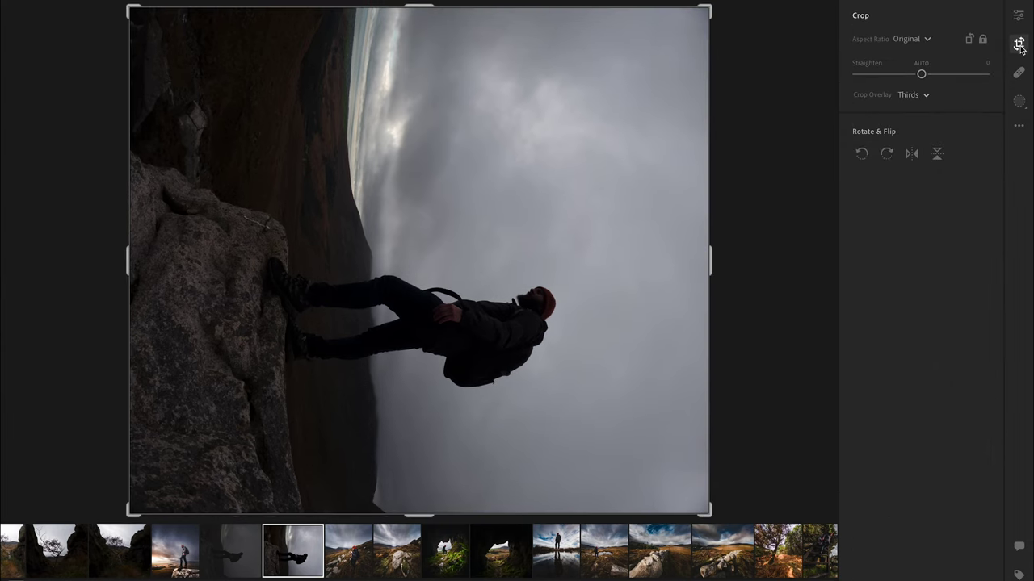
left_click(863, 156)
key("ctrl+v")
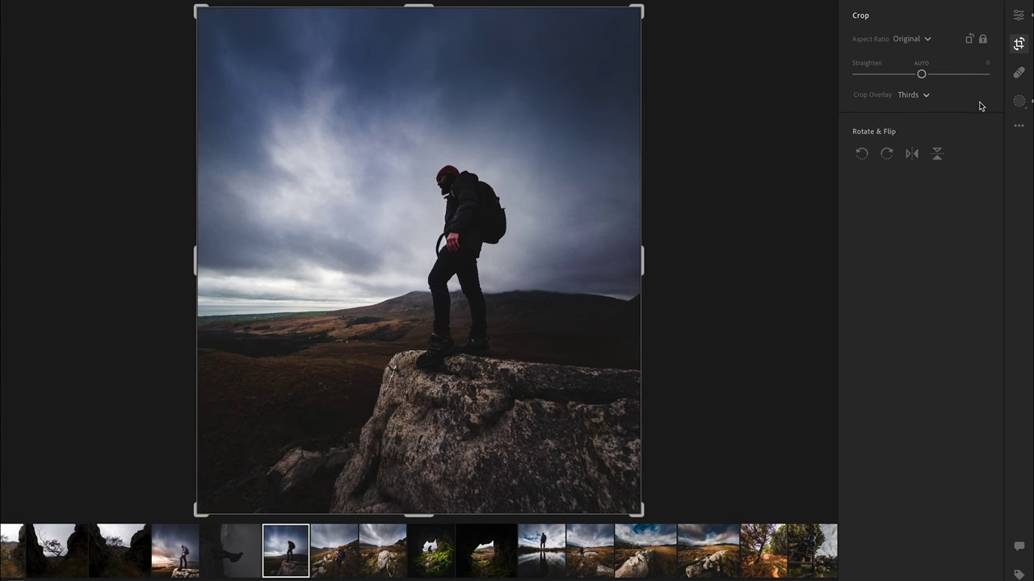
left_click(1019, 17)
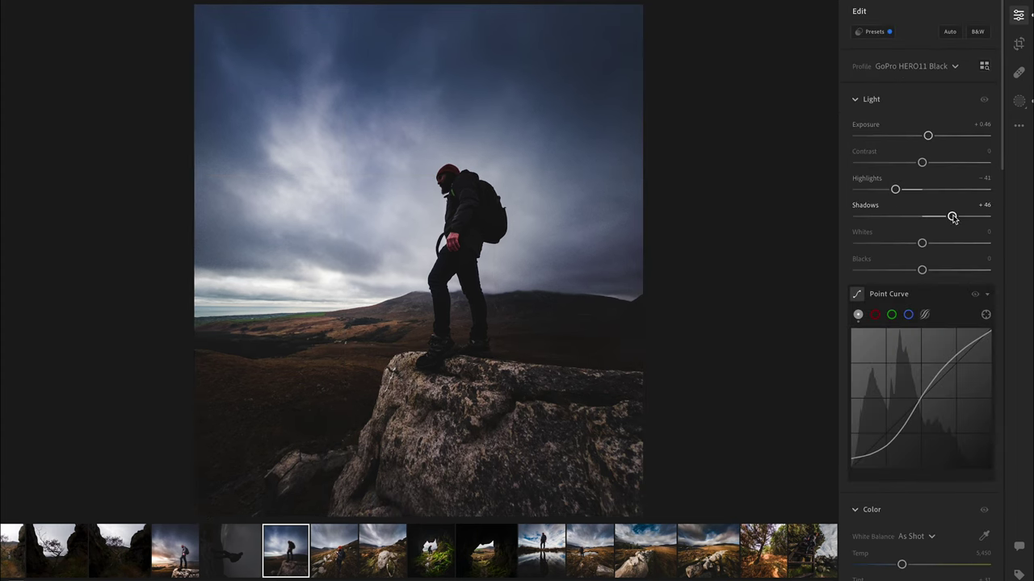
left_click_drag(952, 217, 964, 218)
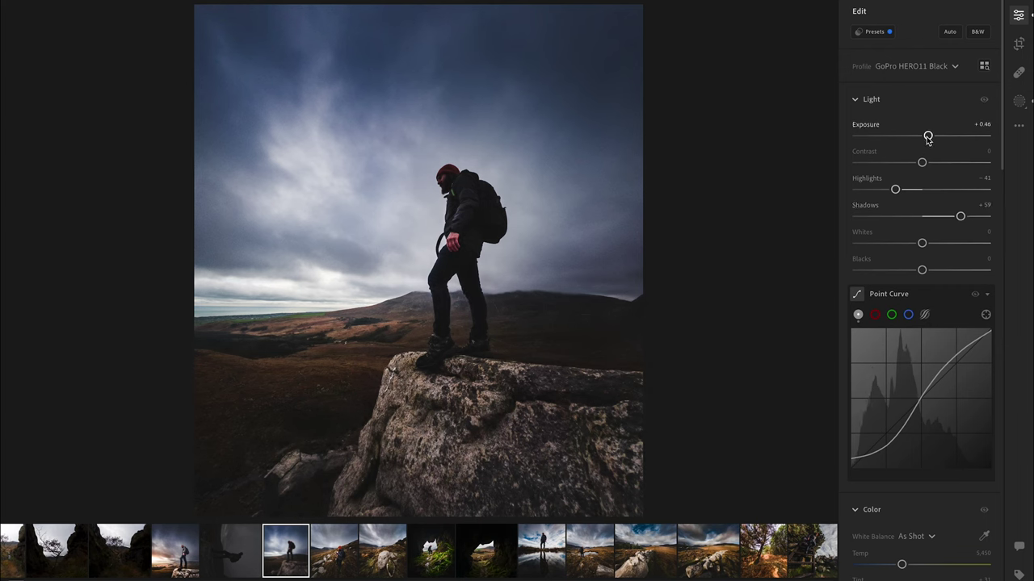
left_click_drag(928, 137, 931, 136)
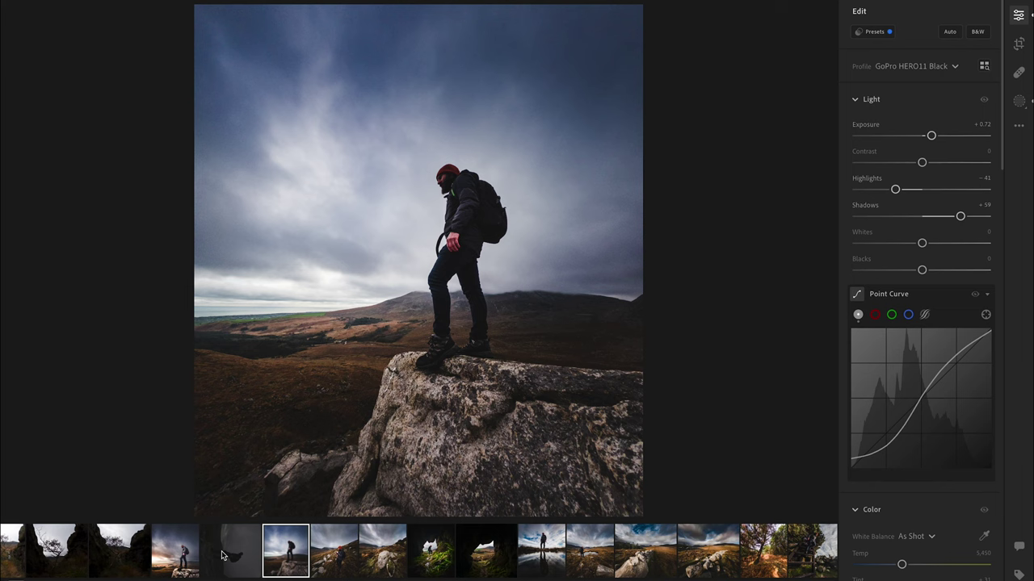
left_click(172, 563)
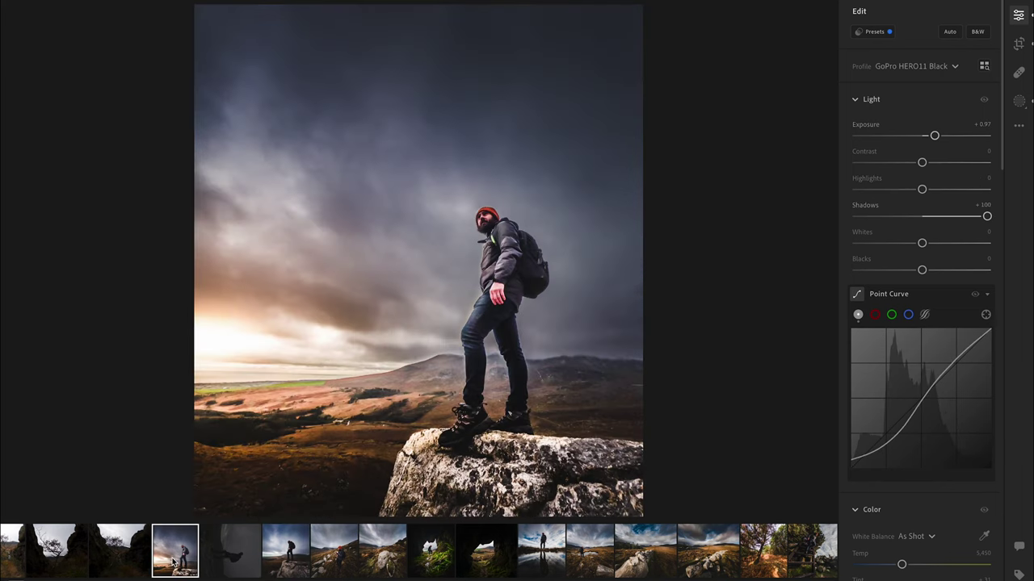
left_click(290, 550)
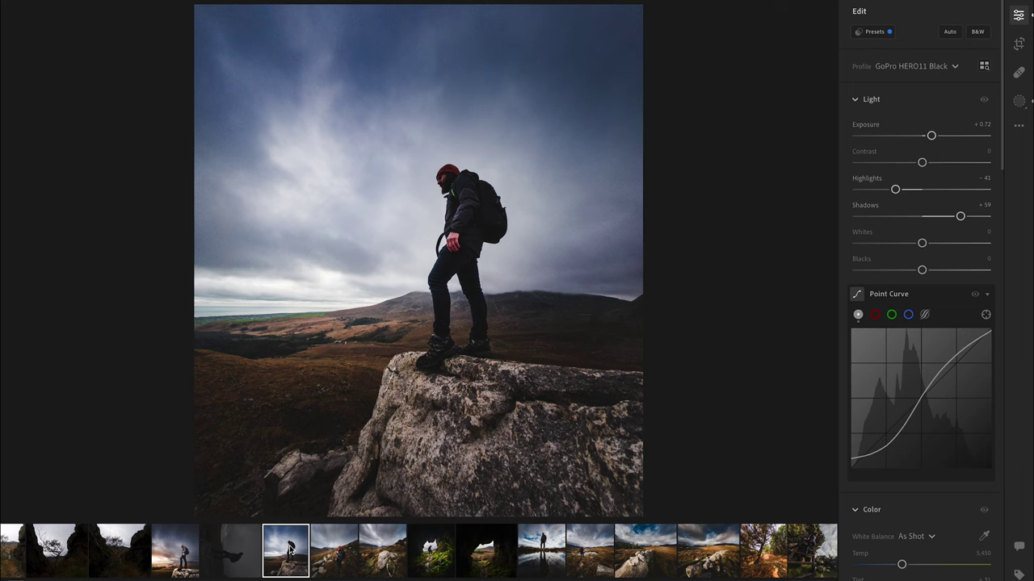
scroll(290, 550, "left", 5)
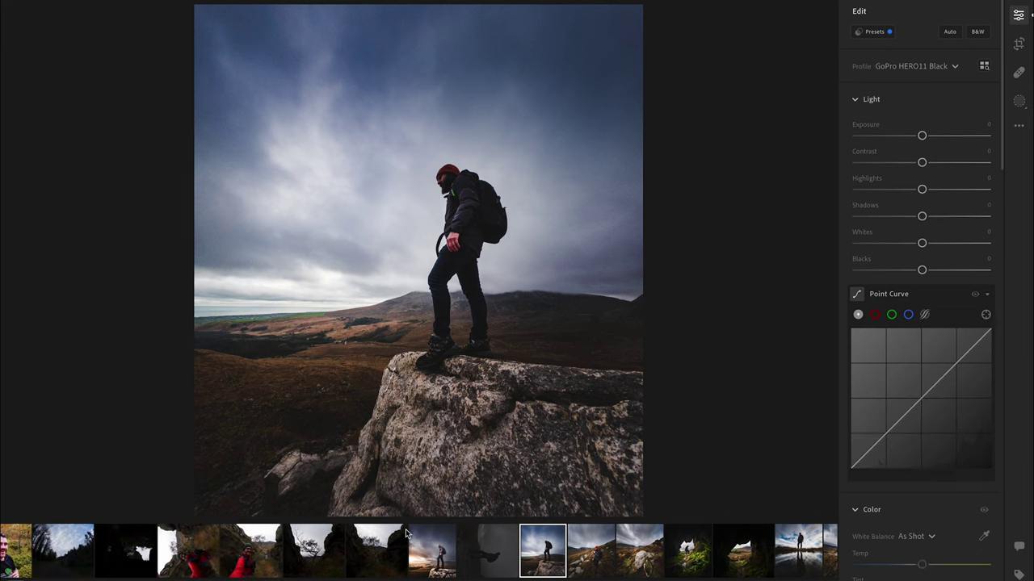
Step: Paste the copied edits (Exposure +0.46, Highlights -41, Shadows +46) onto the tree-in-gorge photo and open Masking
left_click(383, 554)
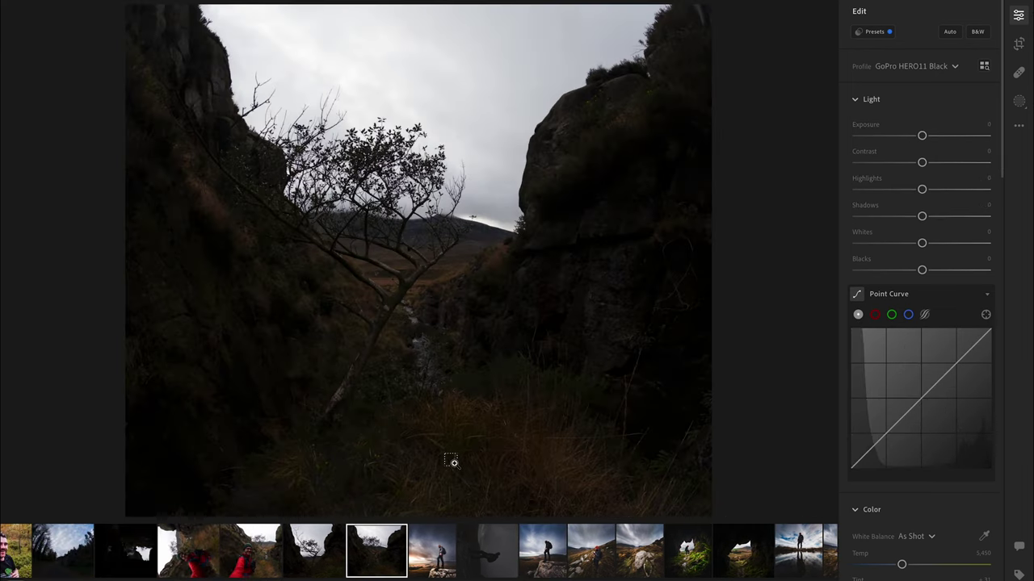
key("ctrl+v")
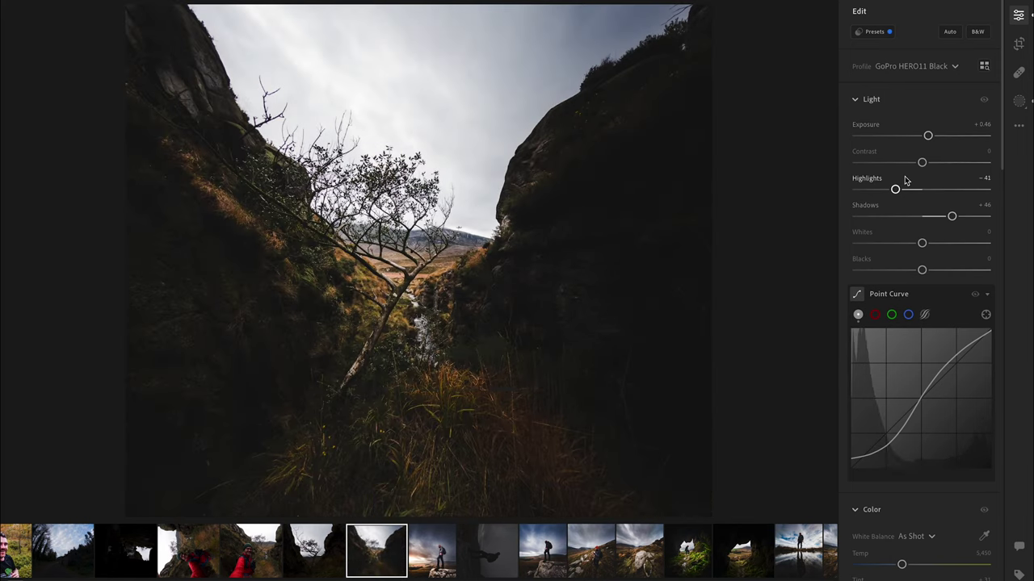
left_click(1019, 101)
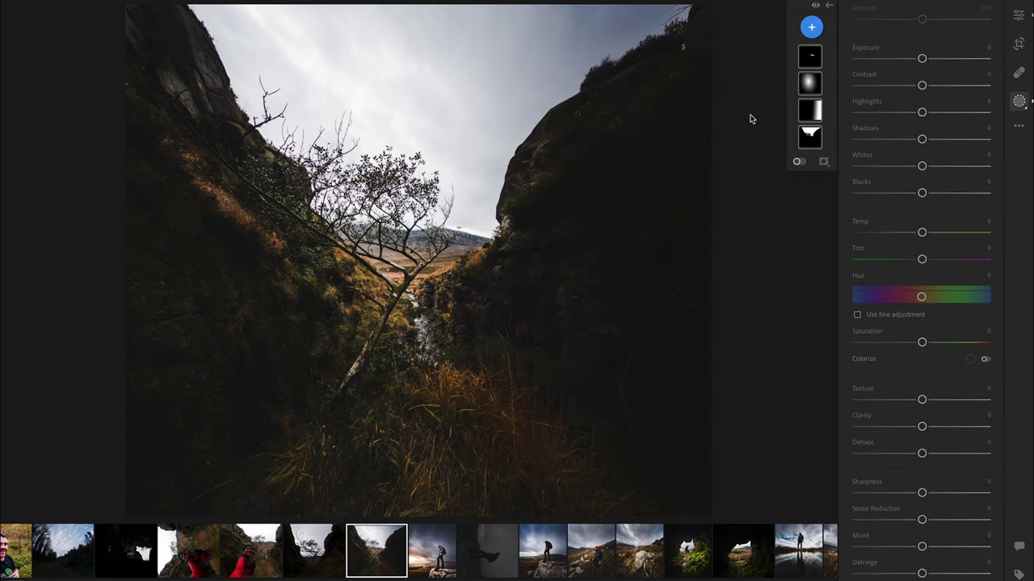
Step: Try reshaping the existing linear gradient over the sky, then delete it
left_click(810, 113)
left_click_drag(667, 203, 688, 126)
left_click_drag(563, 253, 394, 116)
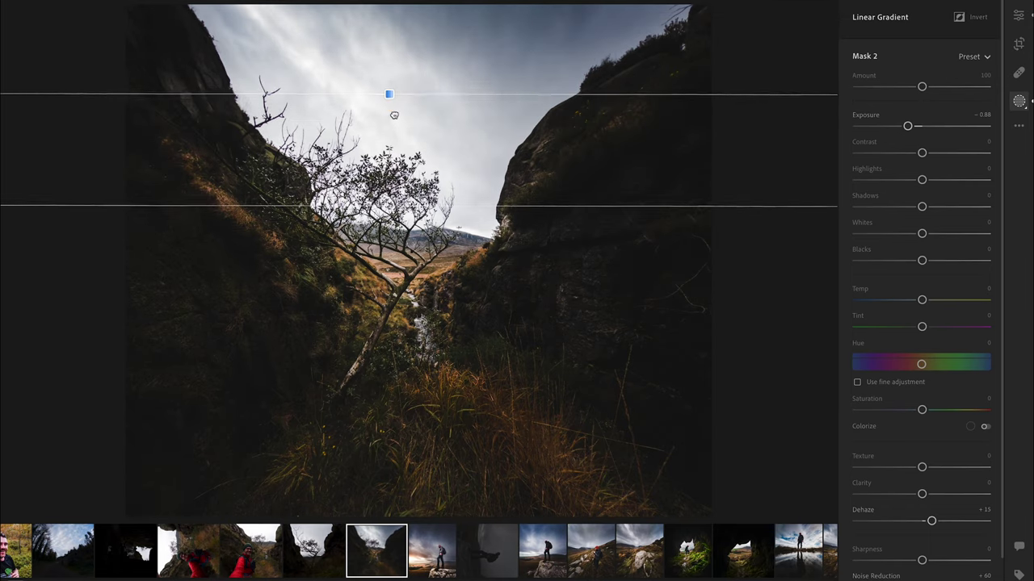
left_click_drag(427, 206, 427, 322)
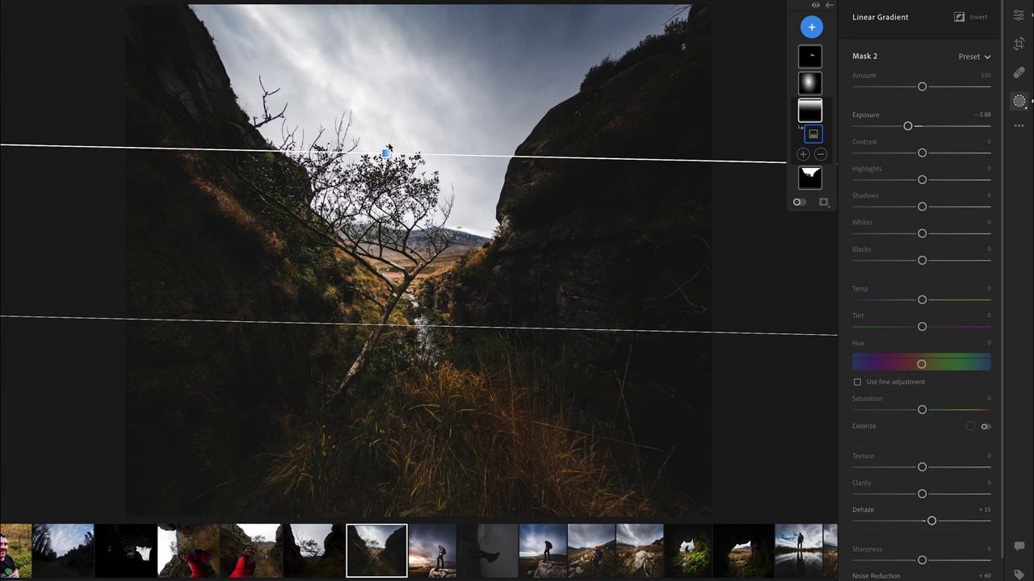
left_click_drag(386, 152, 386, 226)
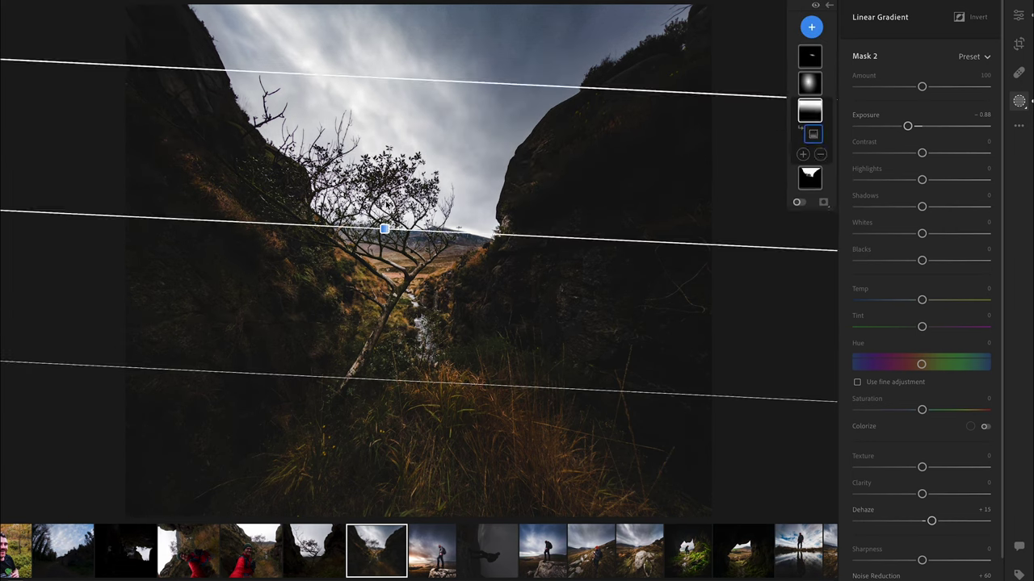
key("Delete")
Step: Add a sky mask with more dehaze, lower exposure and a touch of saturation
left_click(812, 27)
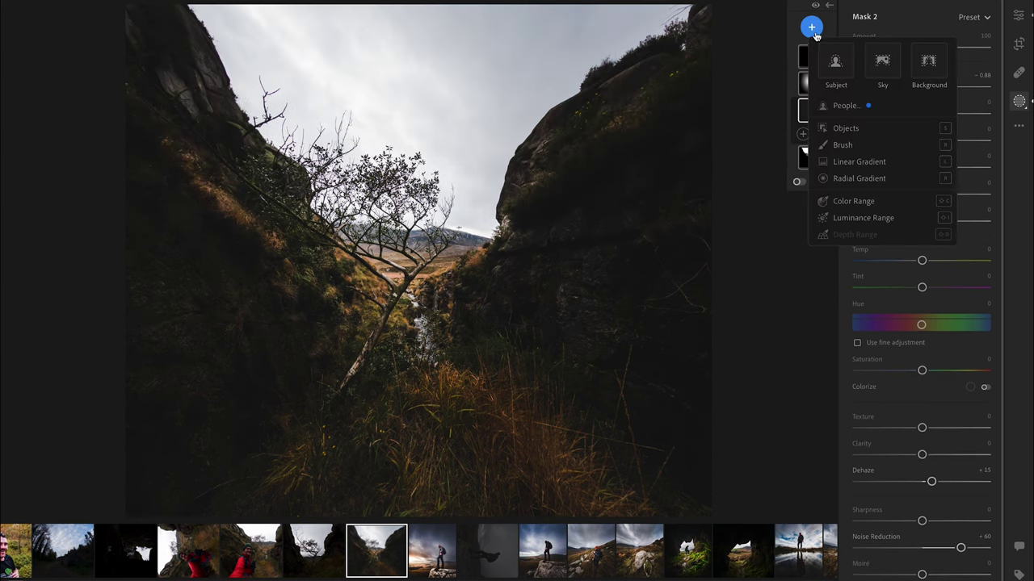
left_click(882, 61)
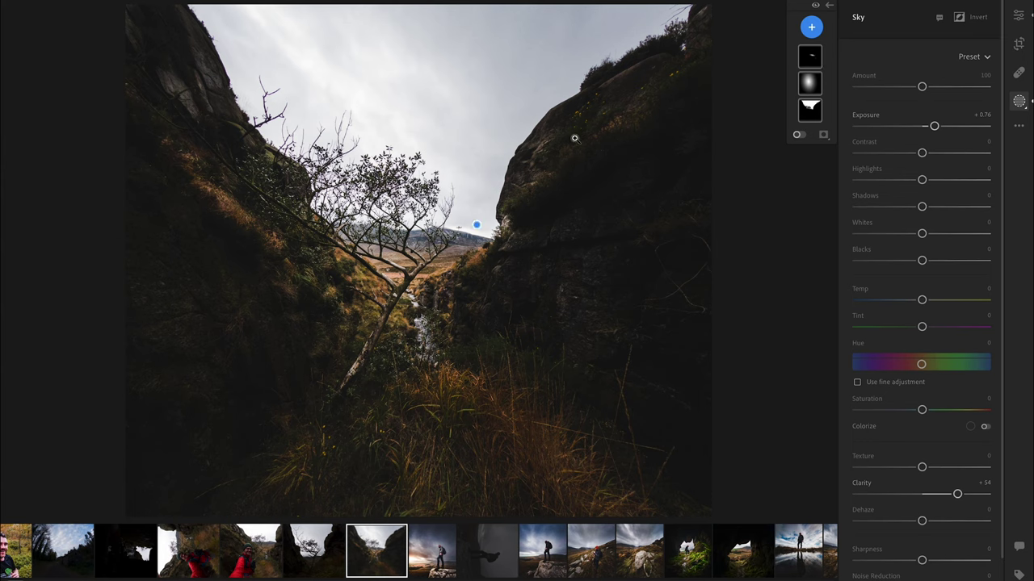
mouse_move(810, 59)
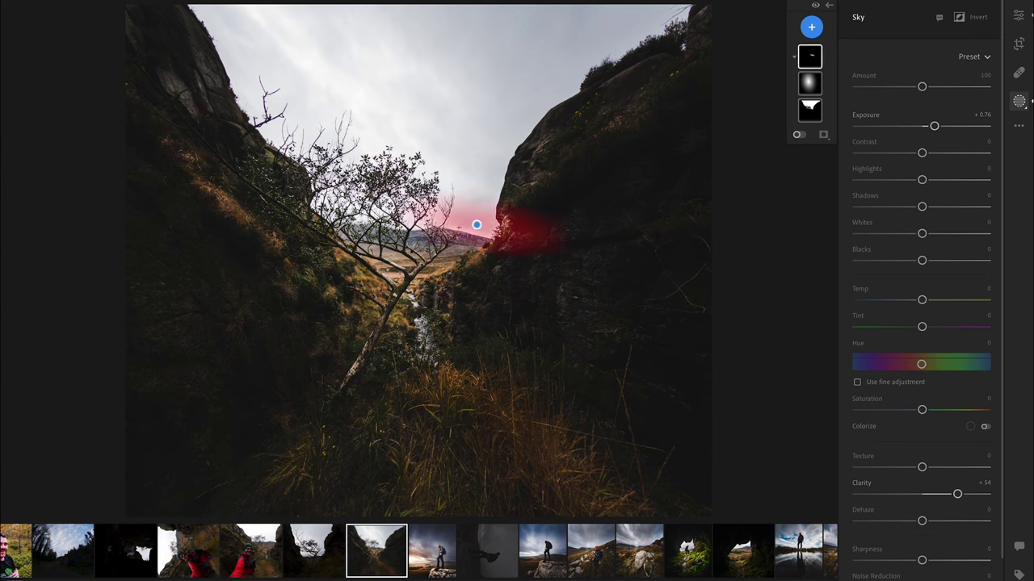
left_click(811, 27)
left_click(882, 58)
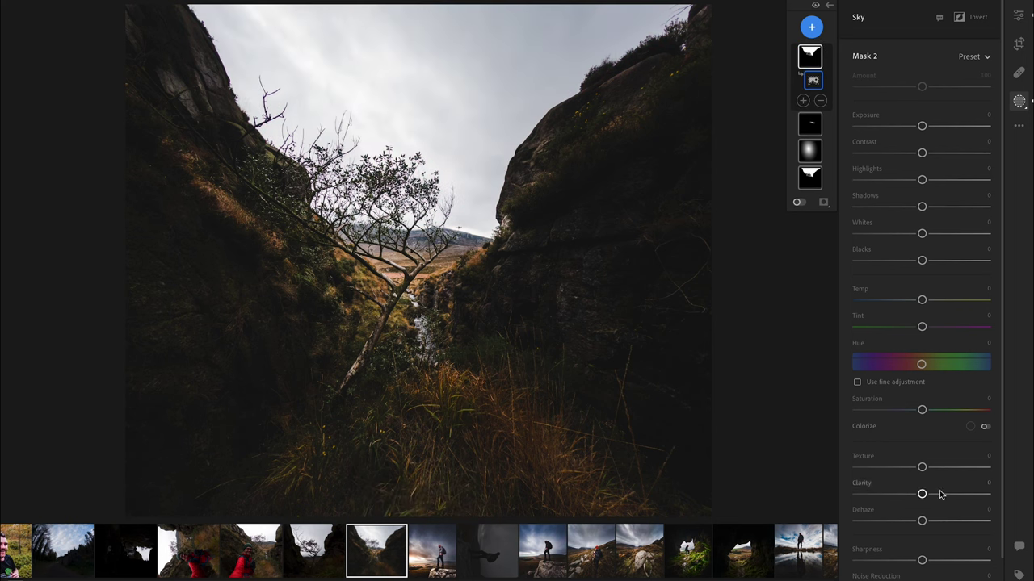
mouse_move(922, 521)
left_mouse_down()
mouse_move(960, 522)
mouse_move(938, 521)
left_mouse_up()
mouse_move(921, 126)
left_mouse_down()
mouse_move(900, 132)
mouse_move(907, 139)
left_mouse_up()
left_click_drag(923, 410, 937, 410)
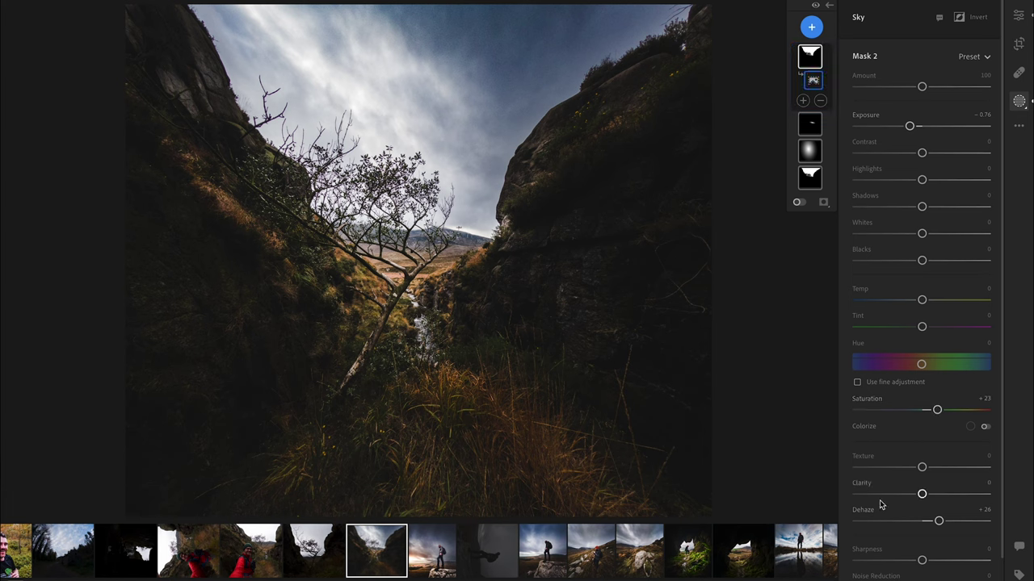
Step: Raise the sky mask's Saturation to +59 and the overall Shadows to +80
left_click(810, 55)
left_click(812, 79)
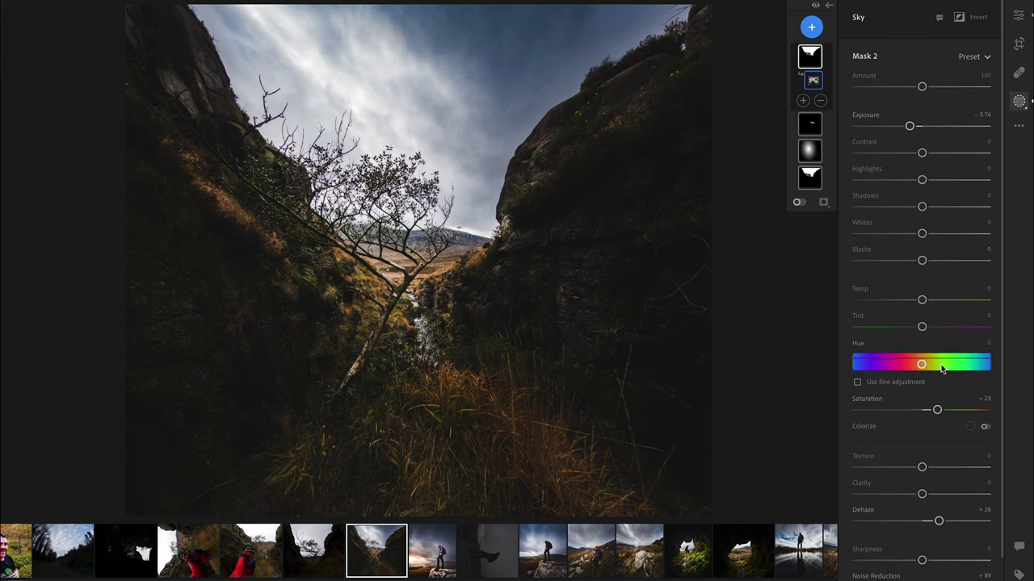
left_click_drag(936, 409, 960, 411)
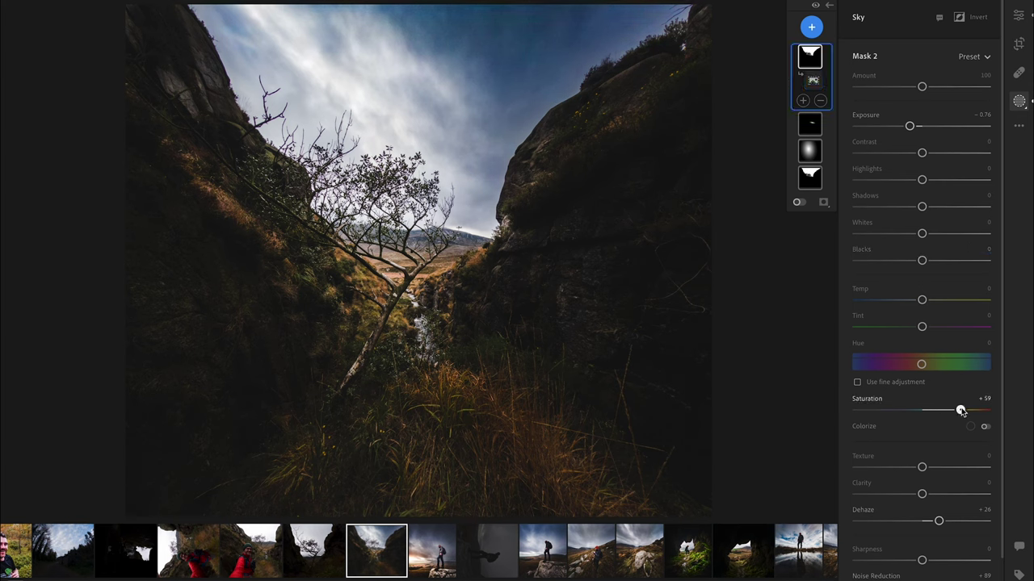
left_click(1018, 16)
left_click_drag(952, 218, 975, 218)
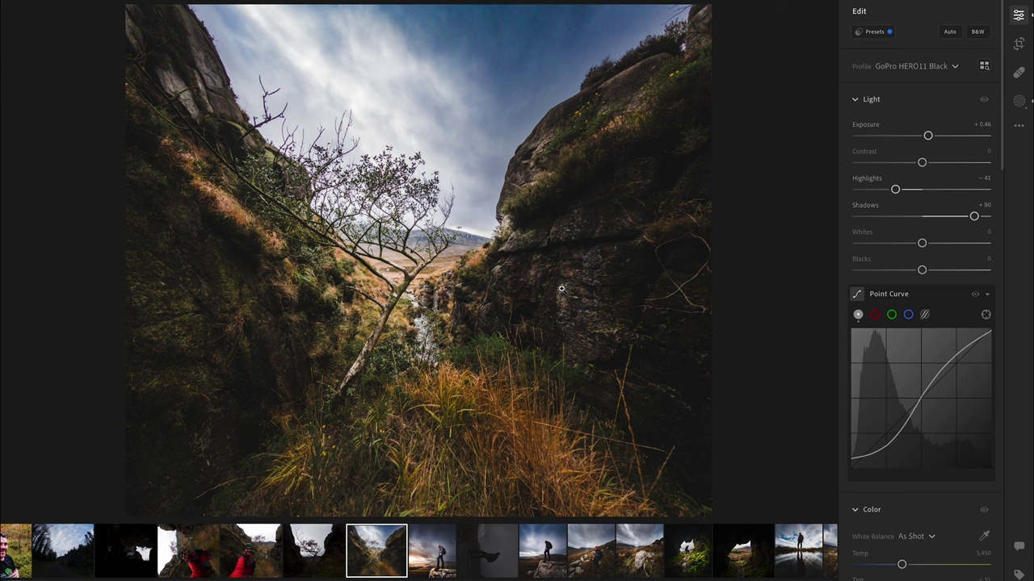
Step: Ease the gorge photo's Shadows from +80 to +76, then delete the unedited tree silhouette shot
left_click_drag(964, 221, 969, 222)
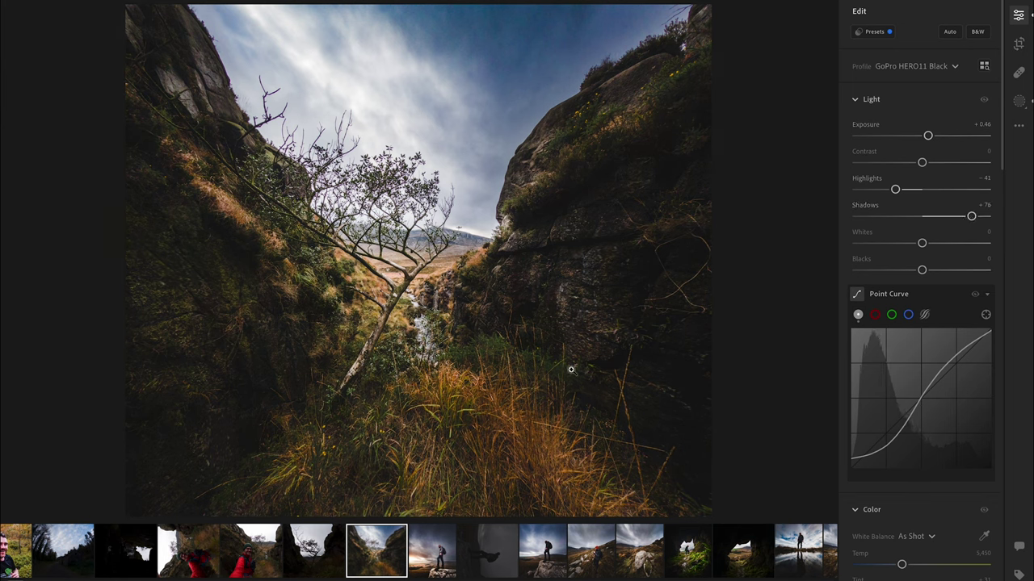
left_click(314, 550)
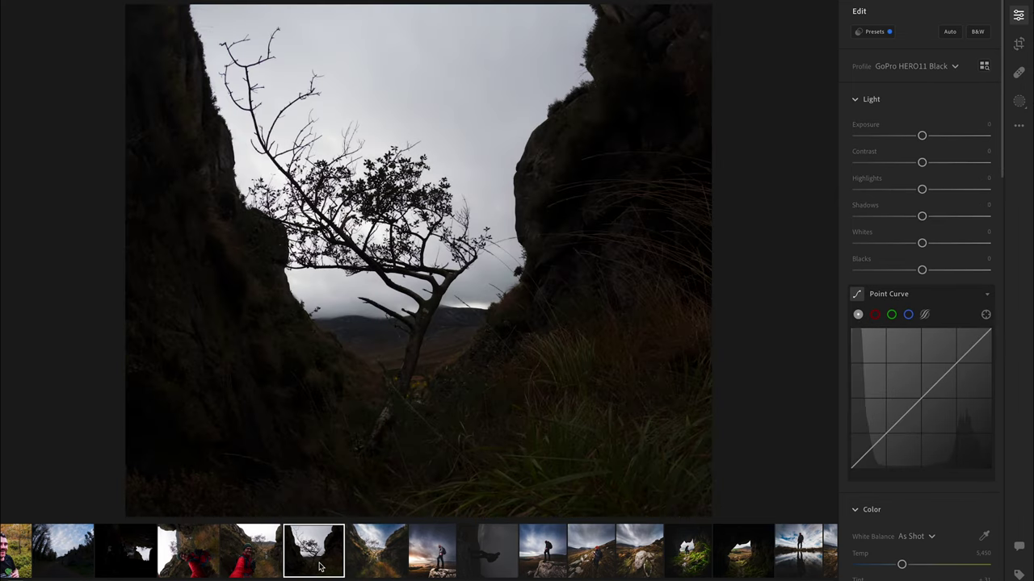
left_click(387, 550)
left_click(327, 559)
left_click(366, 563)
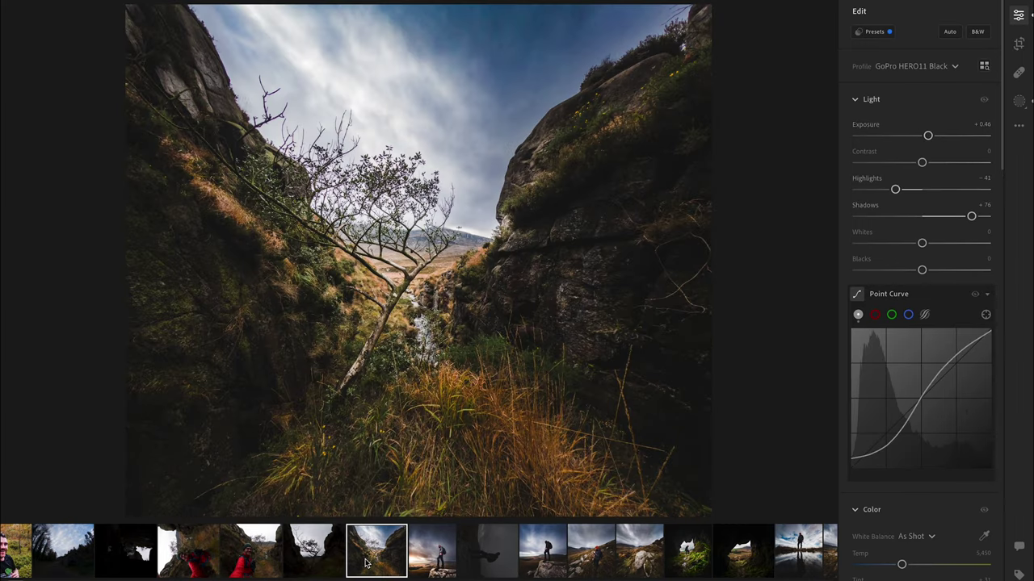
left_click(322, 565)
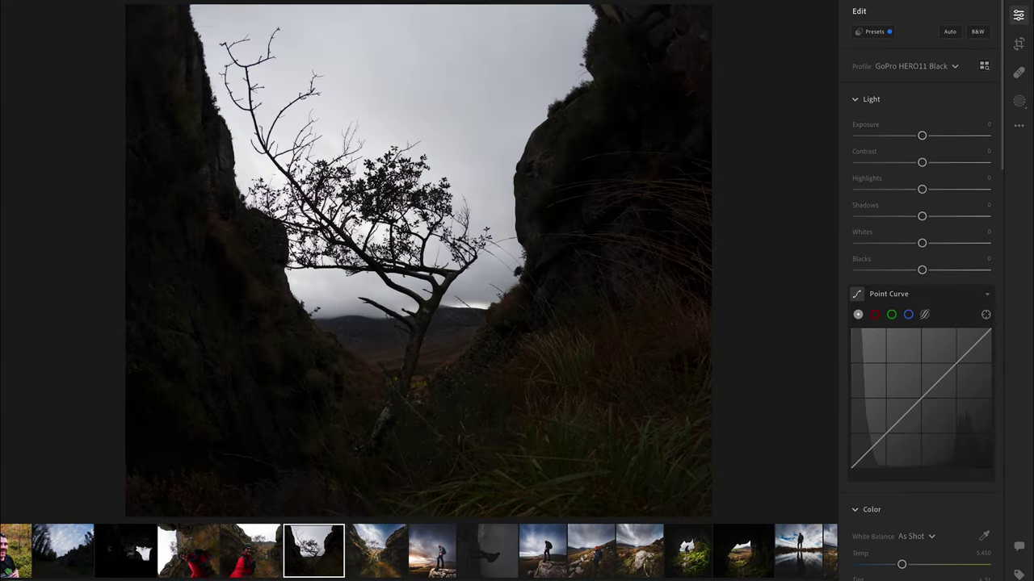
key("Delete")
left_click(616, 400)
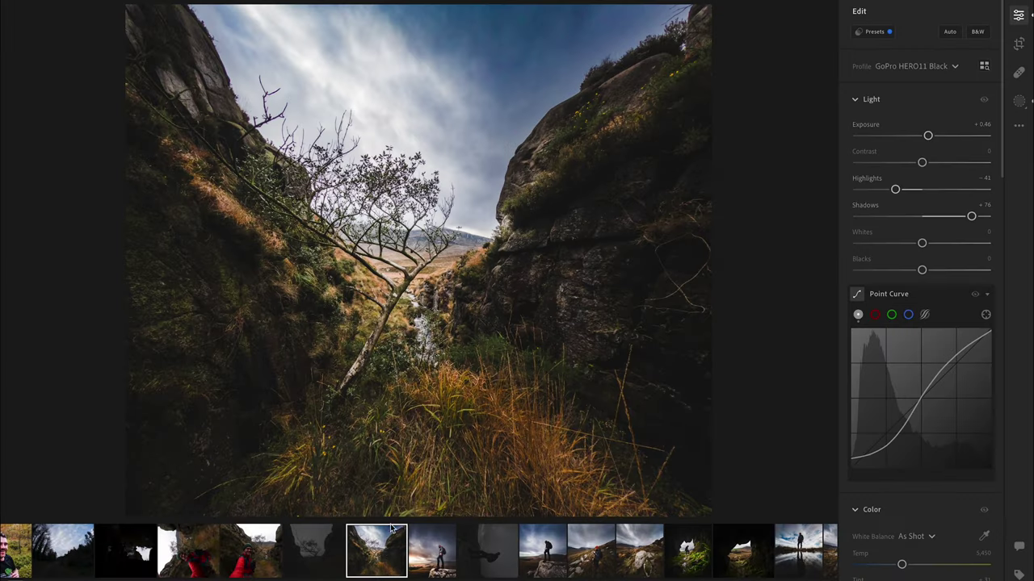
Step: Add a dark vignette with Amount -27, Midpoint 22 and Feather 68
scroll(940, 298, "down", 10)
scroll(939, 298, "down", 5)
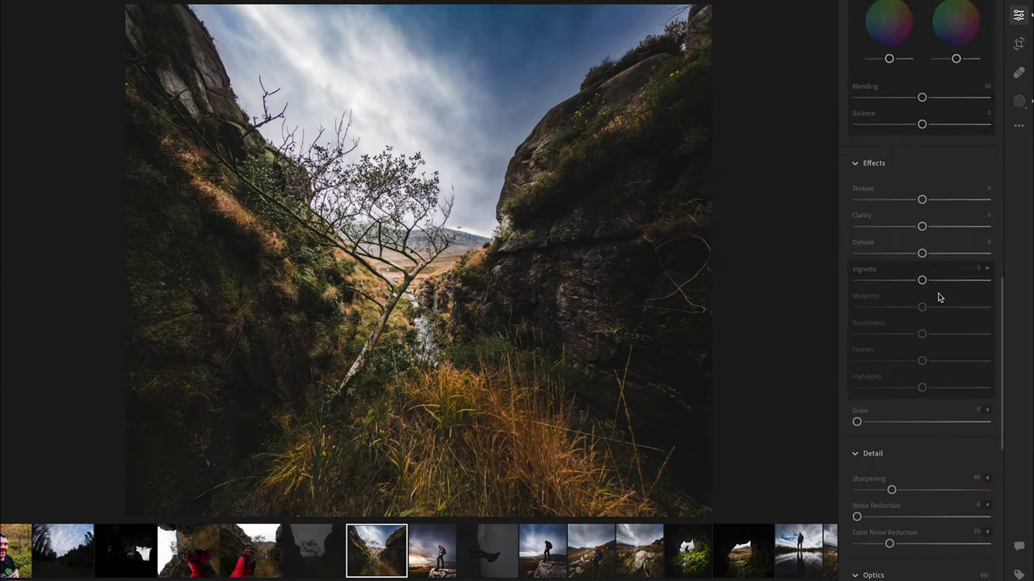
left_click(959, 489)
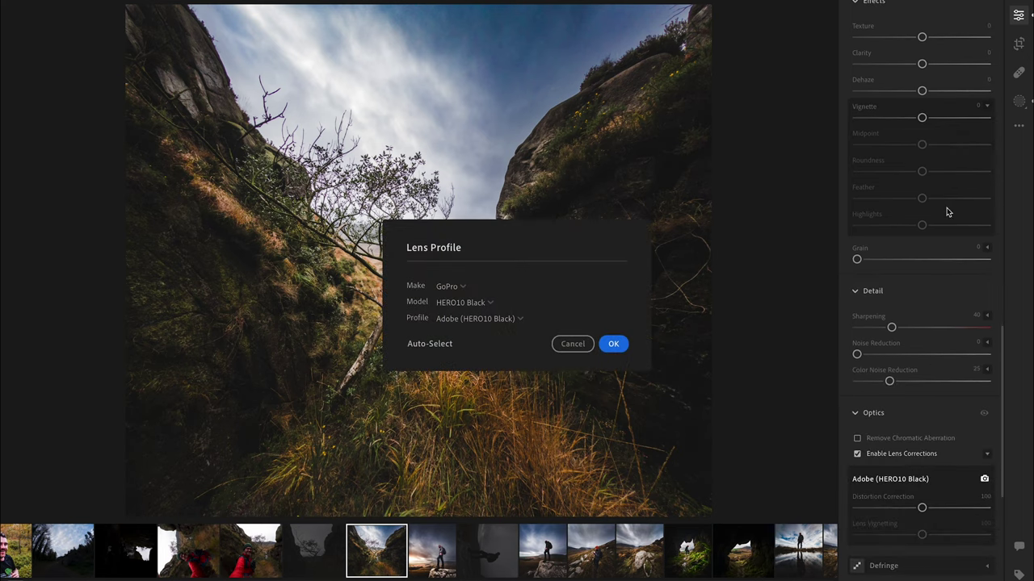
left_click(572, 344)
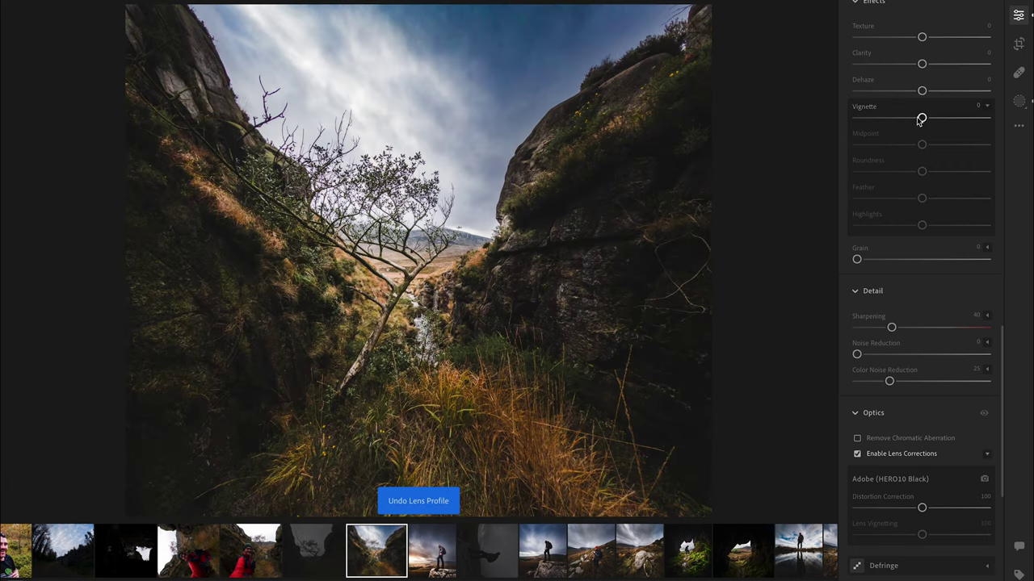
left_click_drag(919, 120, 883, 158)
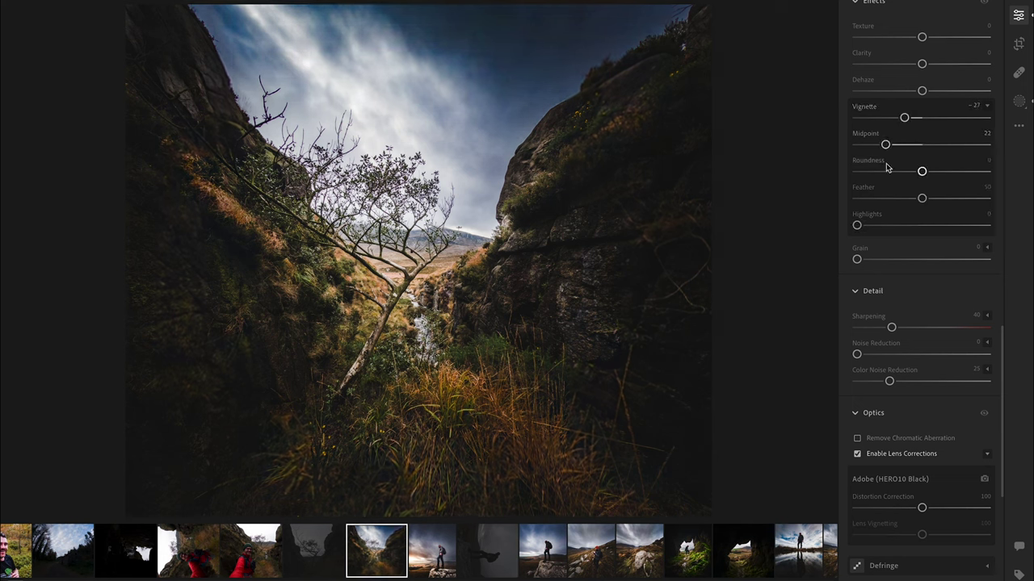
left_click_drag(922, 198, 947, 205)
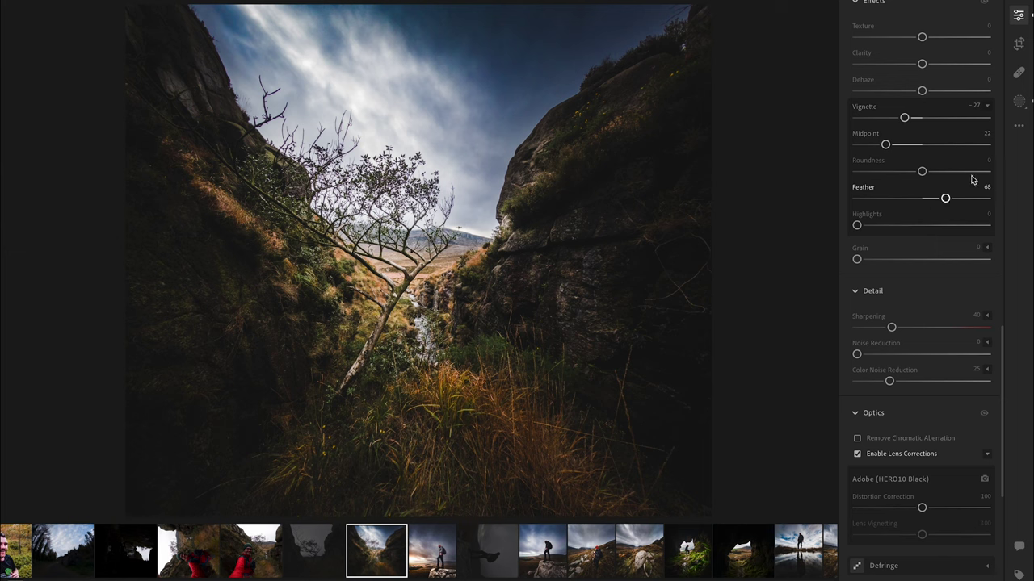
Step: Pull a tone curve point down to darken the midtones slightly and set Clarity to +10
scroll(884, 175, "up", 15)
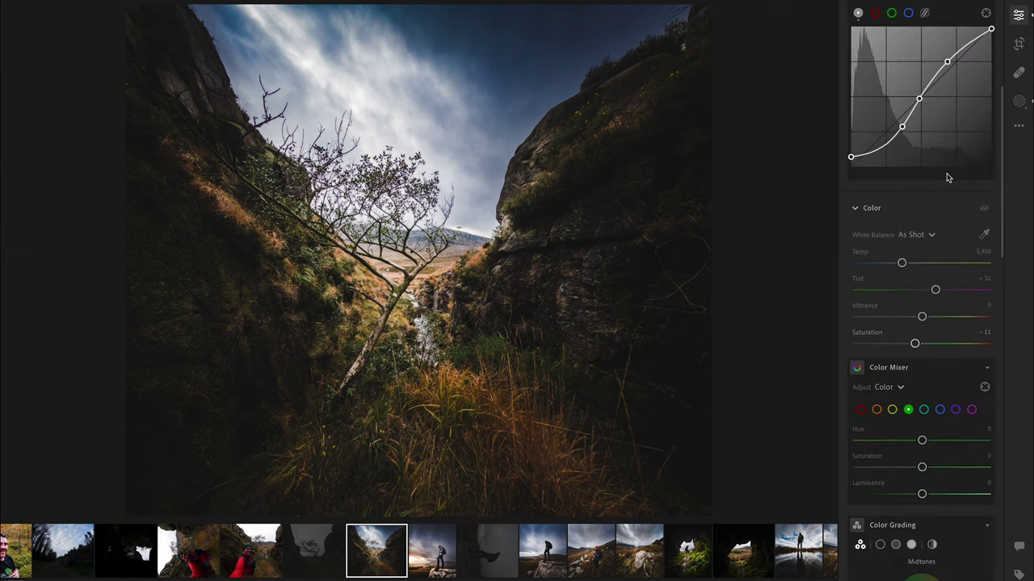
left_click_drag(916, 342, 948, 345)
key("ctrl+z")
left_click_drag(902, 126, 900, 128)
scroll(919, 347, "down", 10)
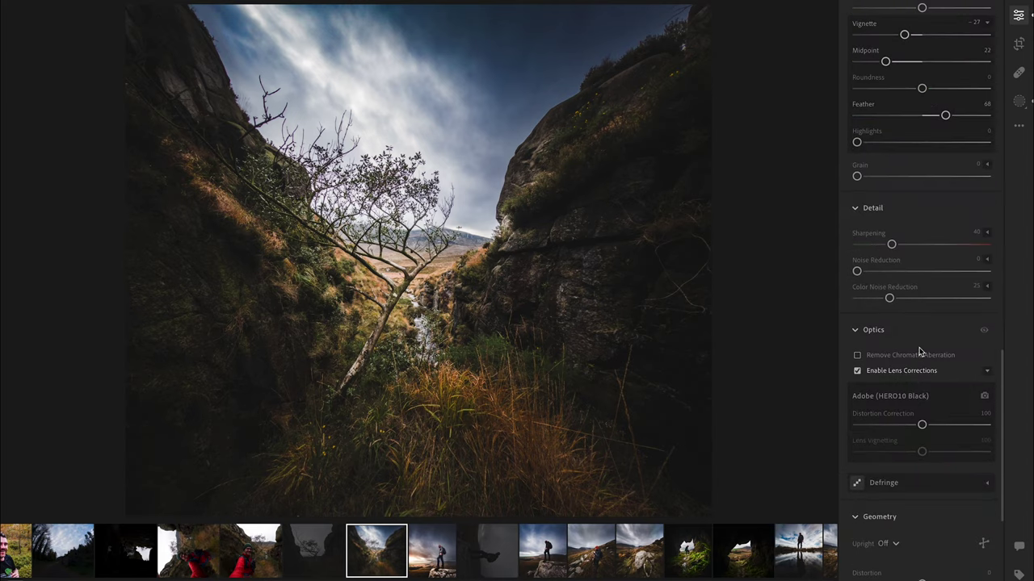
scroll(919, 351, "up", 2)
left_click_drag(922, 73, 930, 73)
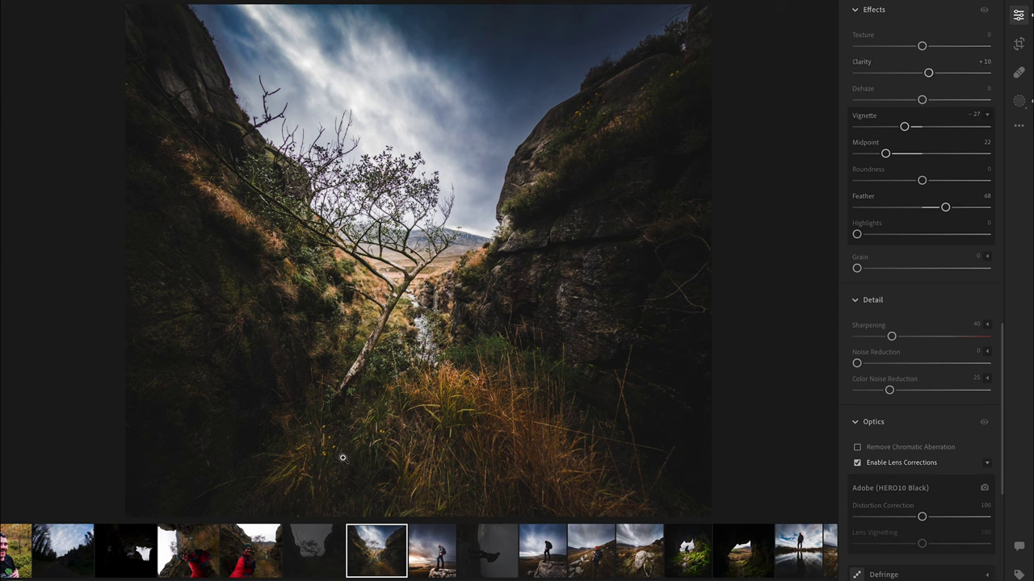
Step: Darken the foreground with a -2.40 exposure linear gradient, then set overall Exposure +0.26 and Contrast +10
left_click(1020, 101)
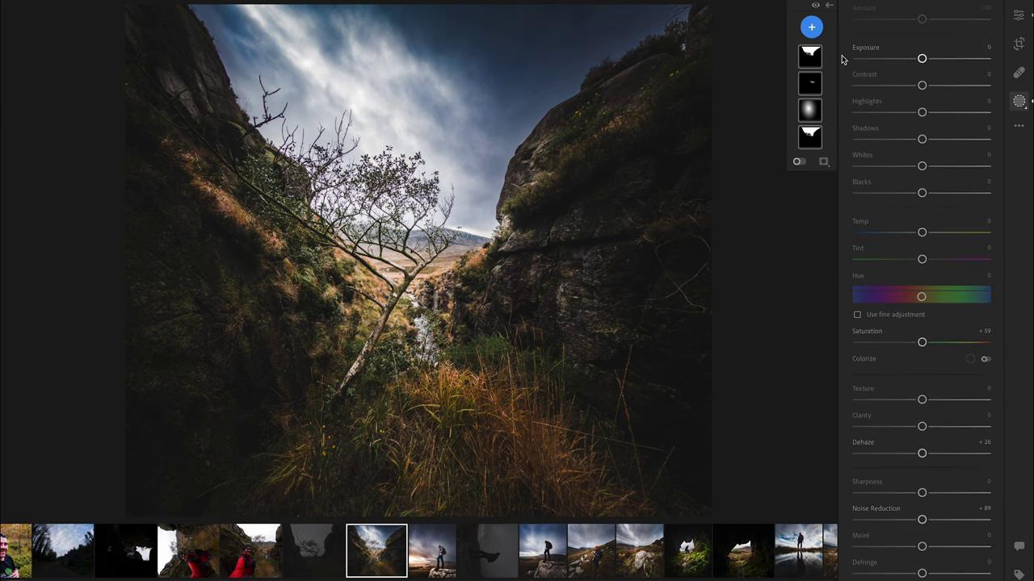
left_click(812, 27)
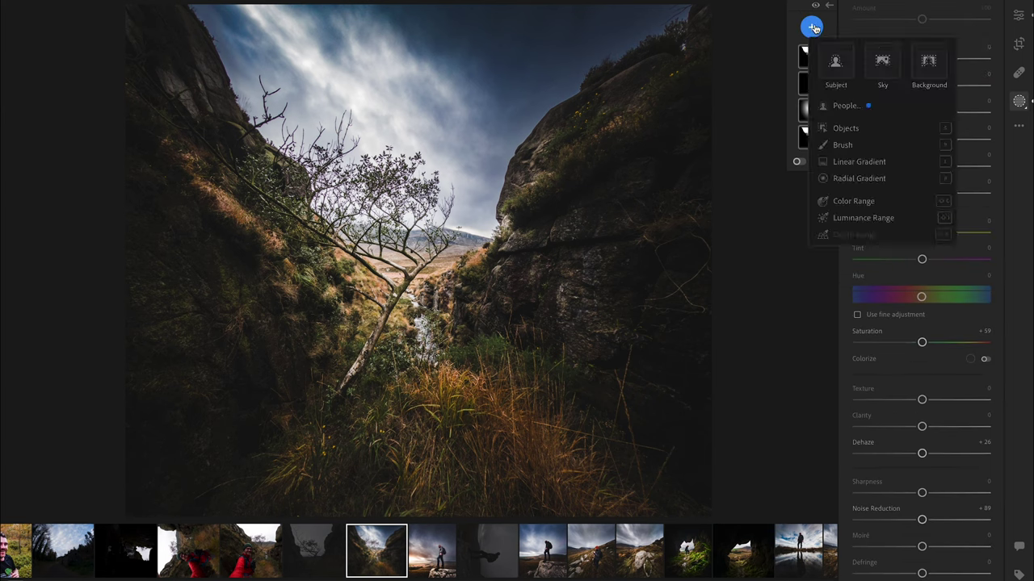
left_click(874, 162)
mouse_move(412, 476)
left_mouse_down()
mouse_move(412, 380)
mouse_move(418, 463)
left_mouse_up()
left_click_drag(923, 125, 883, 125)
left_click_drag(922, 153, 956, 153)
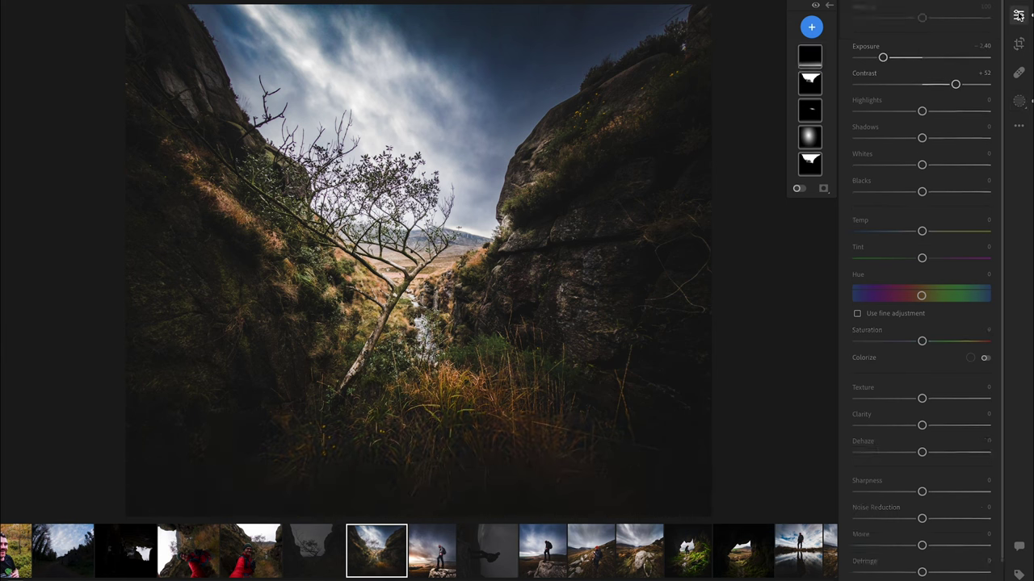
key("e")
left_click_drag(927, 115, 939, 143)
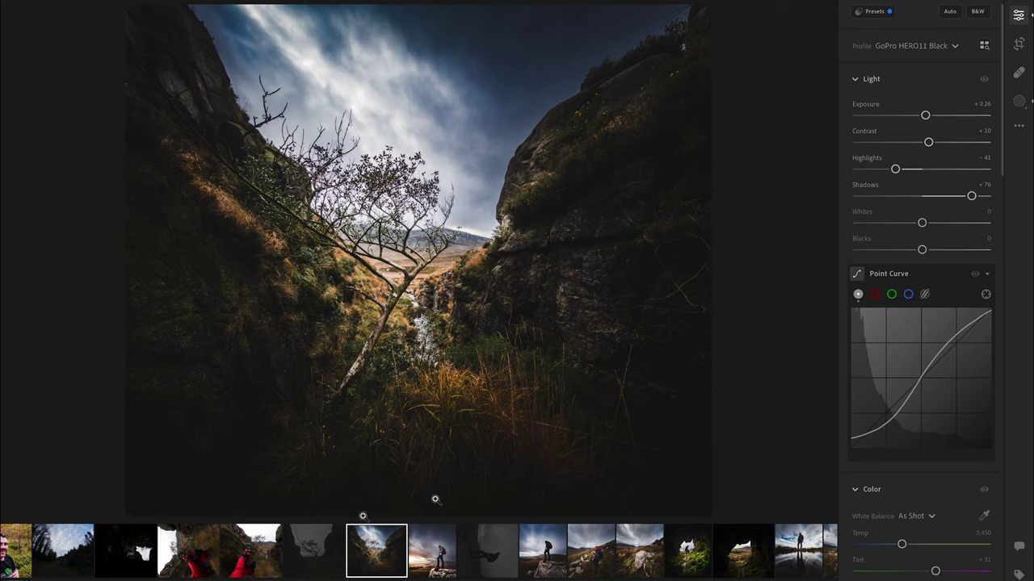
Step: Paste the gorge photo's edits onto the selfie and add a diagonal linear gradient mask
left_click(251, 554)
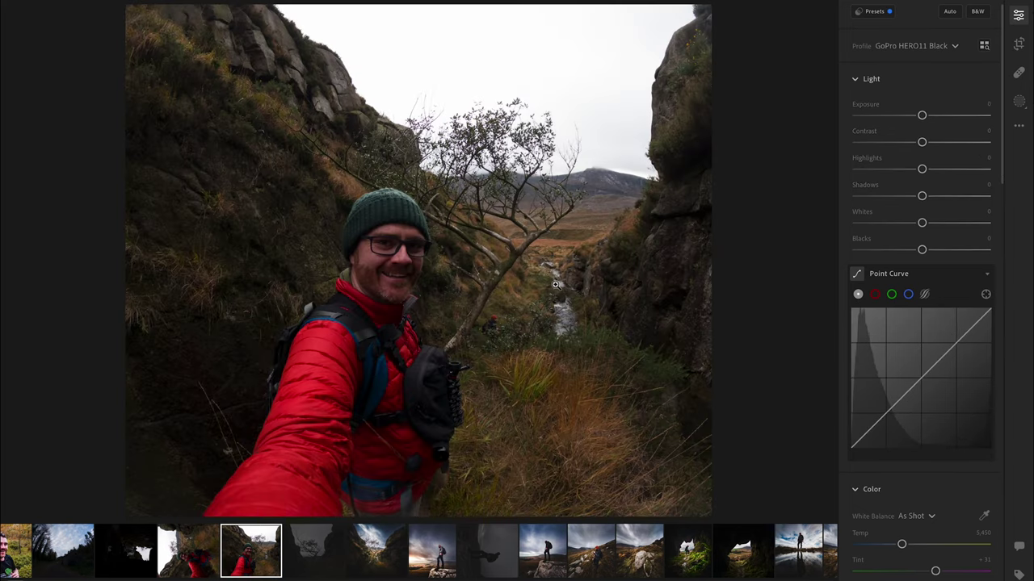
key("ctrl+v")
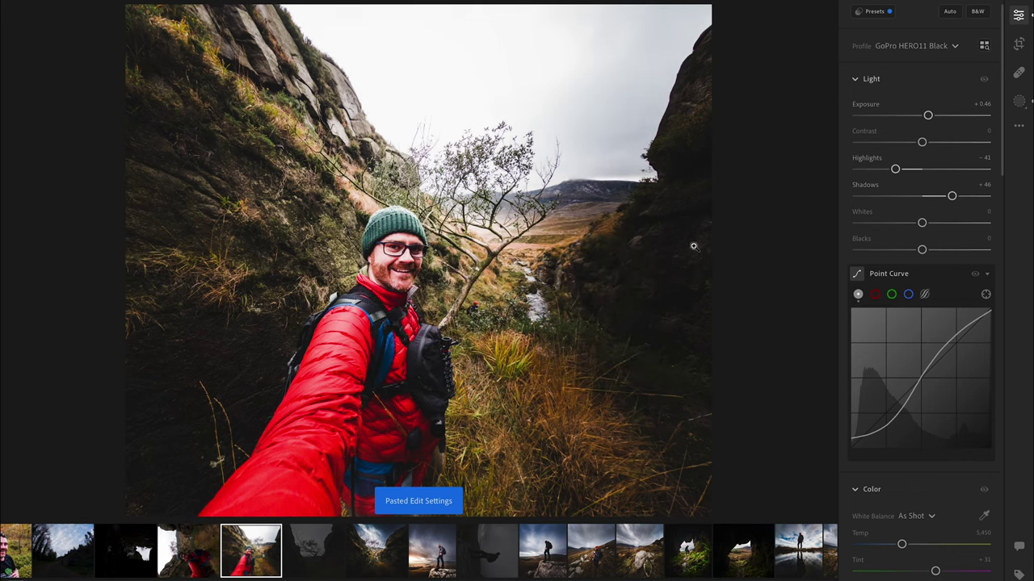
left_click(1020, 101)
key("l")
mouse_move(658, 273)
left_mouse_down()
mouse_move(598, 279)
mouse_move(596, 307)
left_mouse_up()
left_click_drag(564, 108, 333, 231)
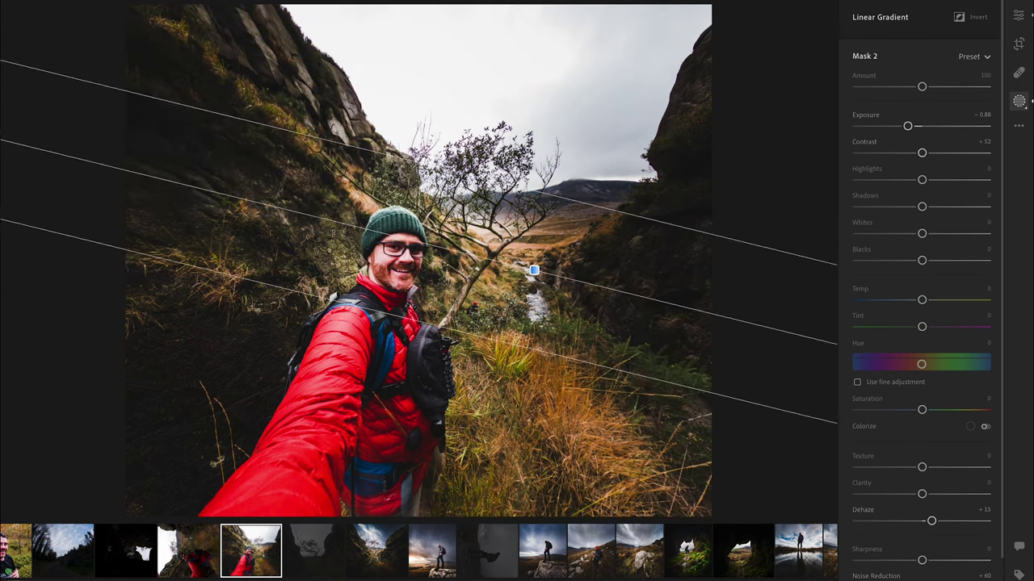
left_click_drag(574, 199, 593, 99)
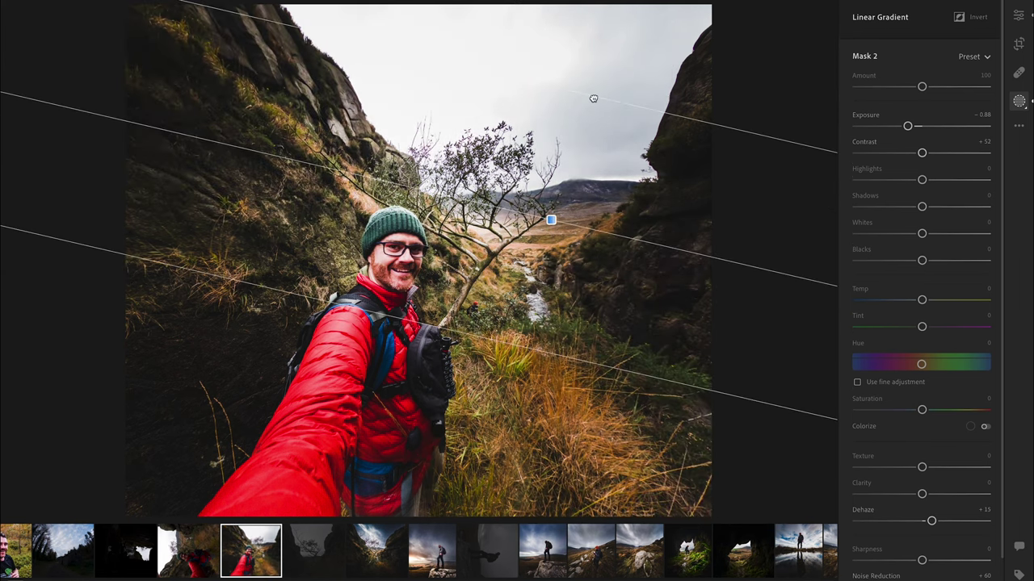
left_click_drag(551, 220, 520, 223)
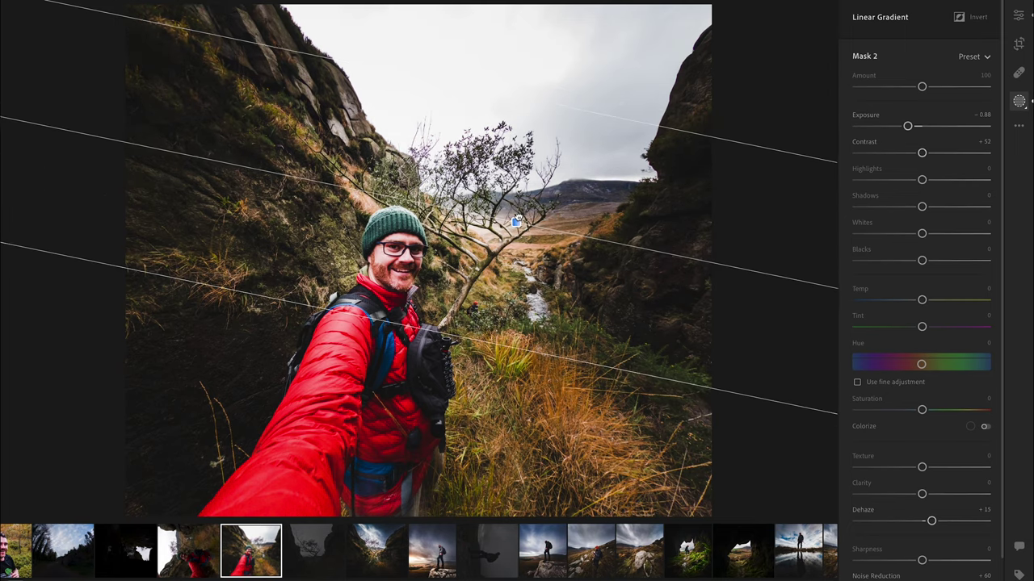
key("e")
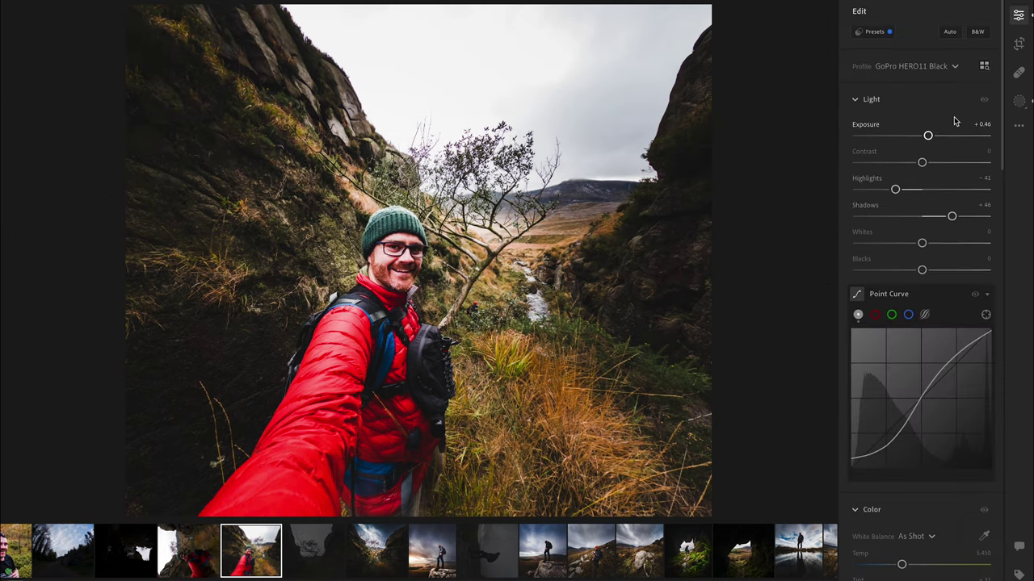
Step: Lower the selfie's exposure to about +0.22 and compare it against the original
left_click_drag(928, 137, 925, 138)
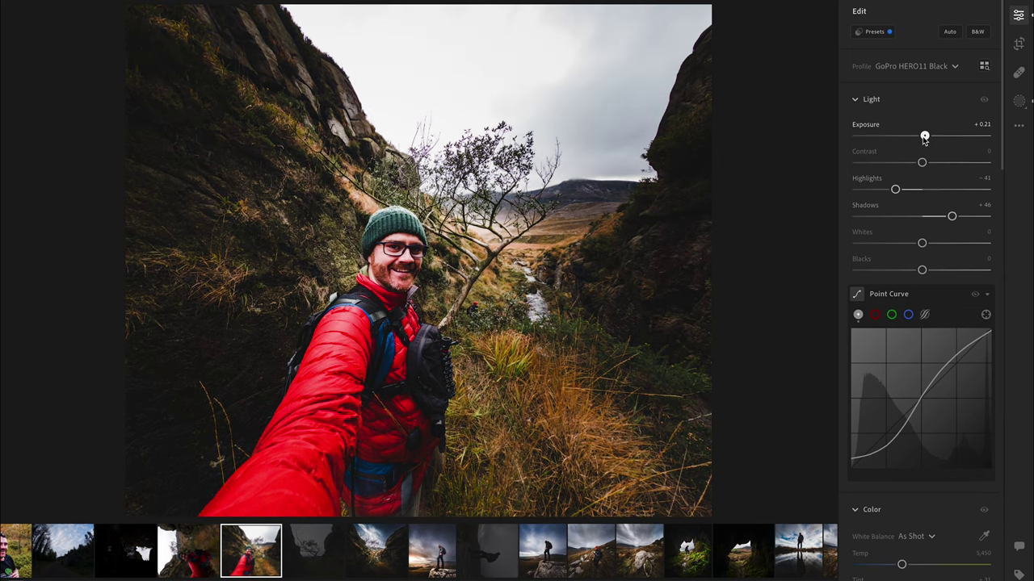
key("backslash")
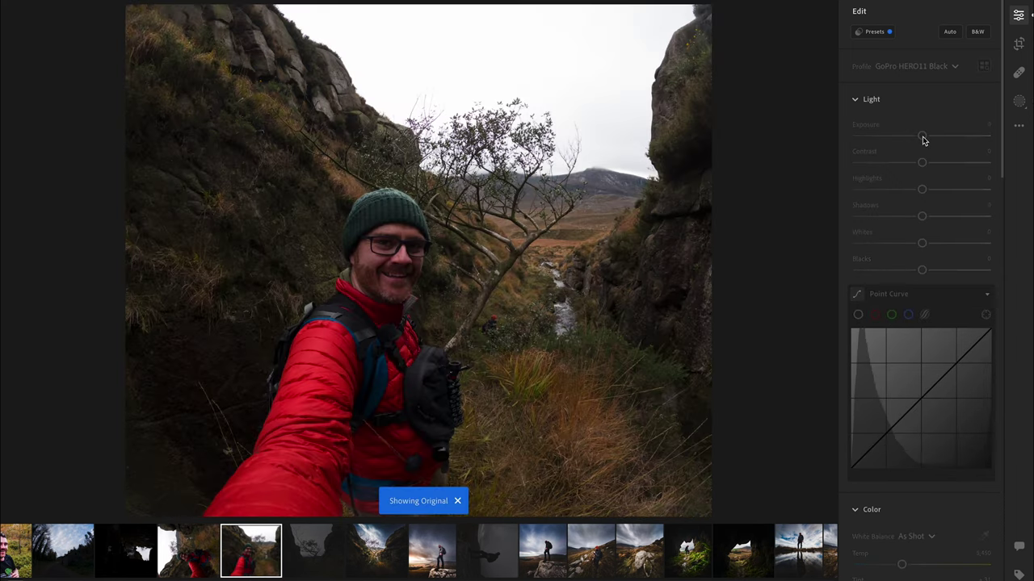
key("backslash")
key("backslash")
key("backslash")
key("backslash")
key("backslash")
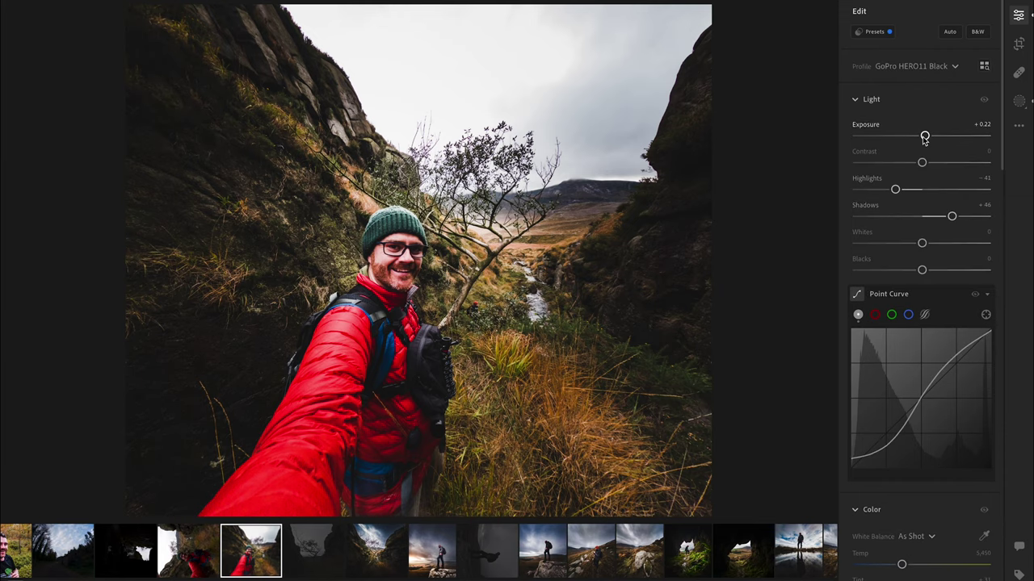
key("backslash")
key("backslash")
key("backslash")
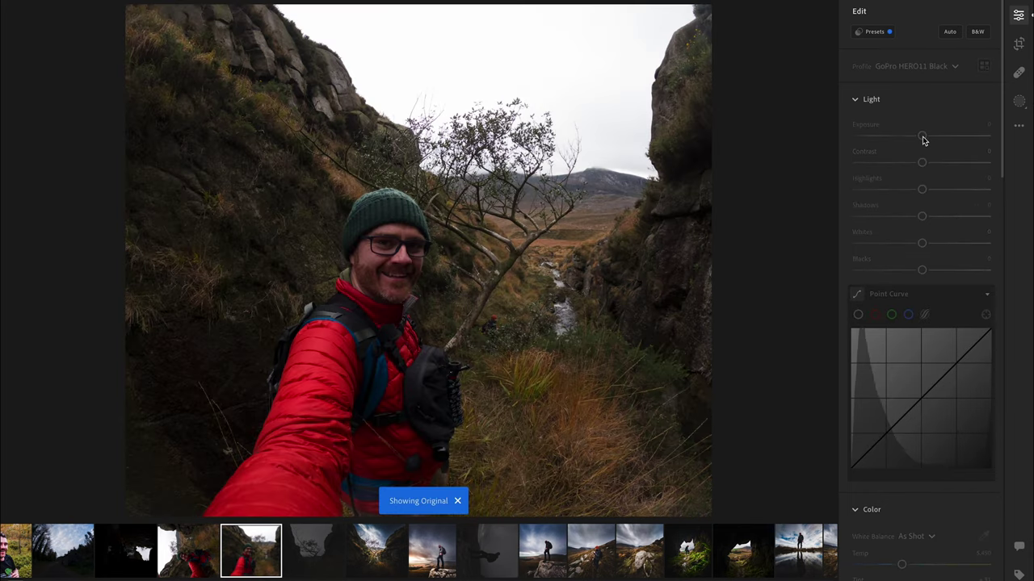
key("backslash")
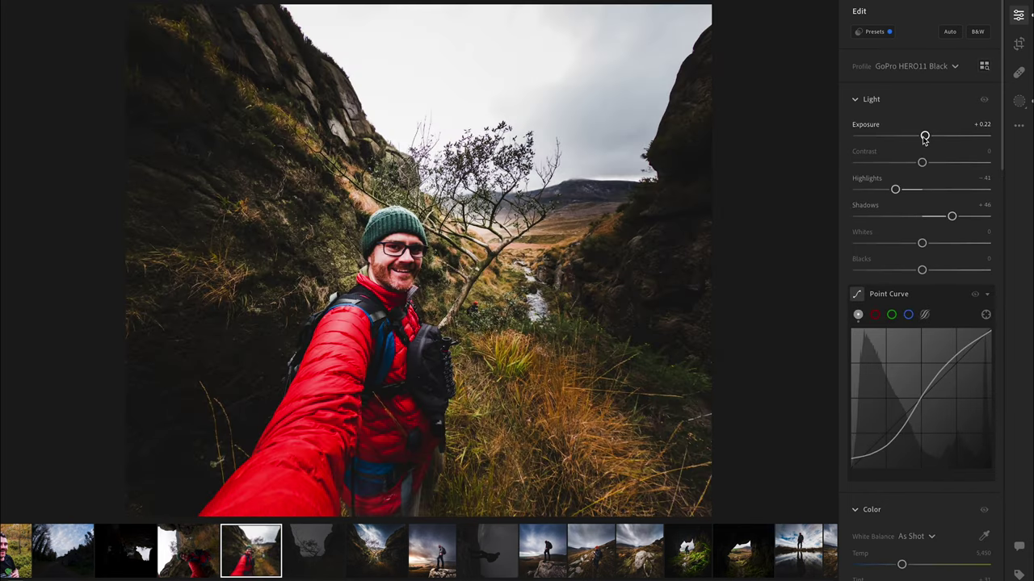
key("backslash")
key("backslash")
Step: Darken the selfie's sky linear gradient to Exposure -1.12, then go to the next photo
left_click(1019, 100)
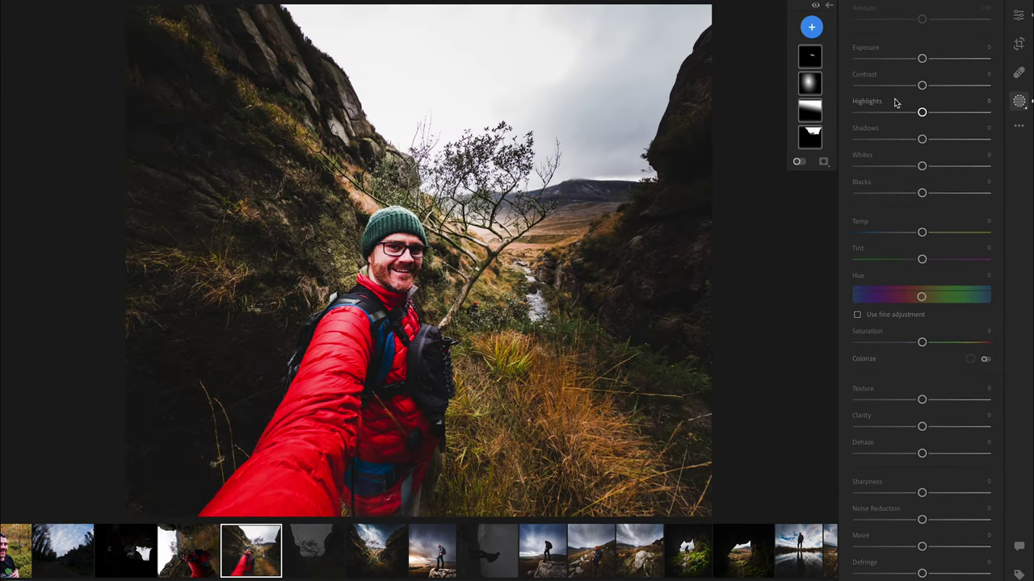
left_click(816, 111)
left_click_drag(922, 126, 863, 127)
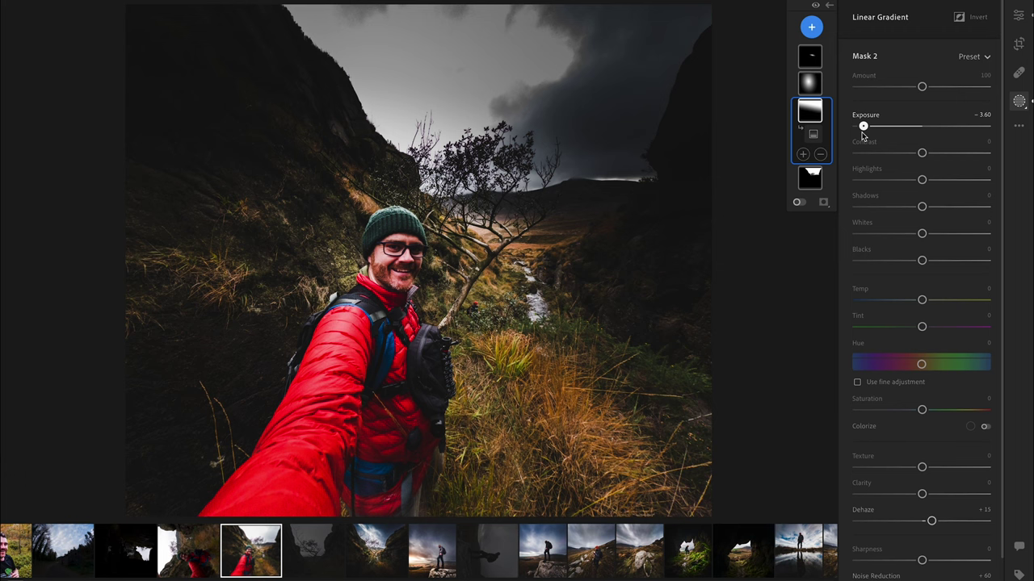
left_click_drag(864, 127, 904, 127)
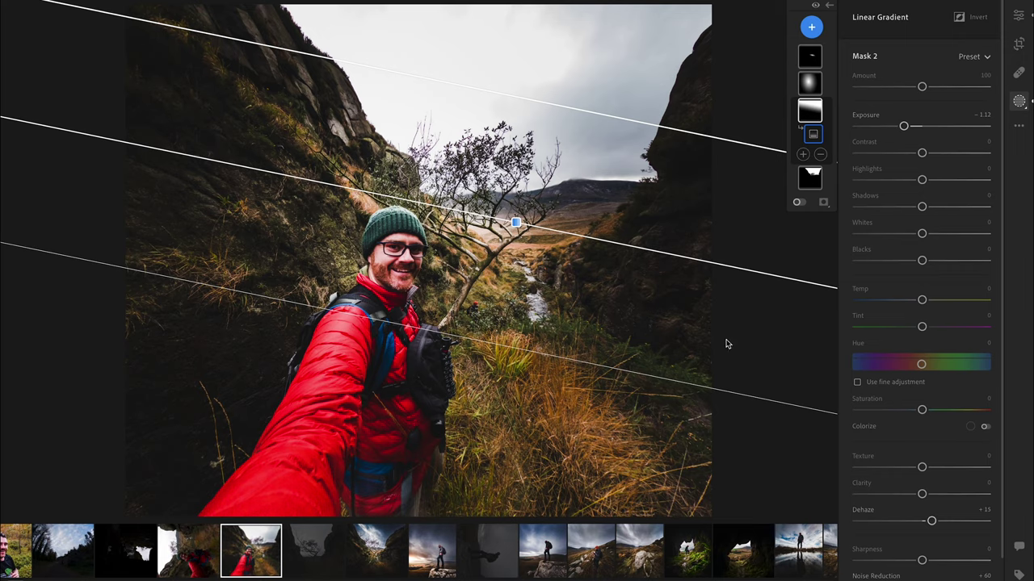
left_click(187, 560)
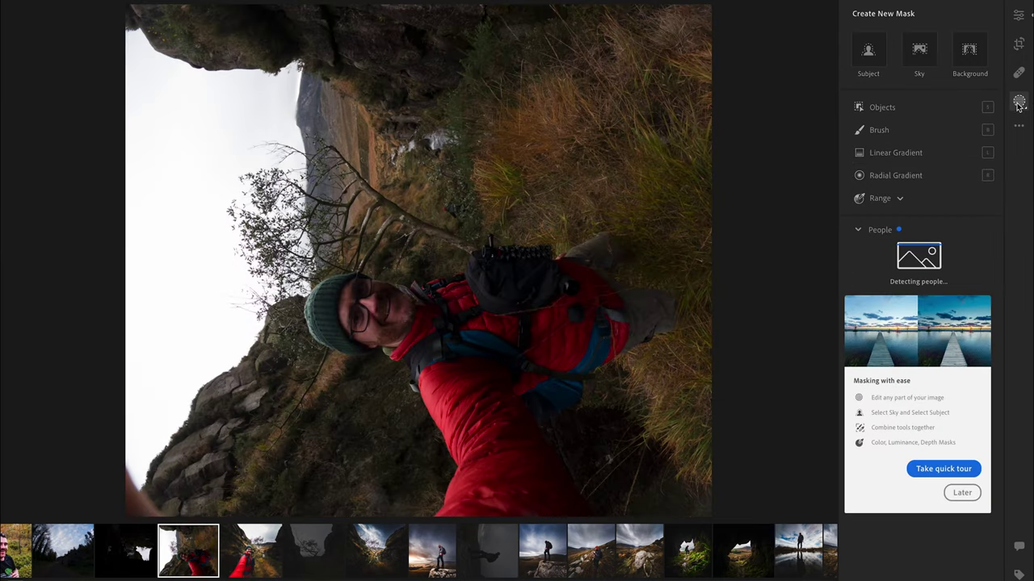
Step: Delete the sideways grass selfie from the batch
left_click(1019, 44)
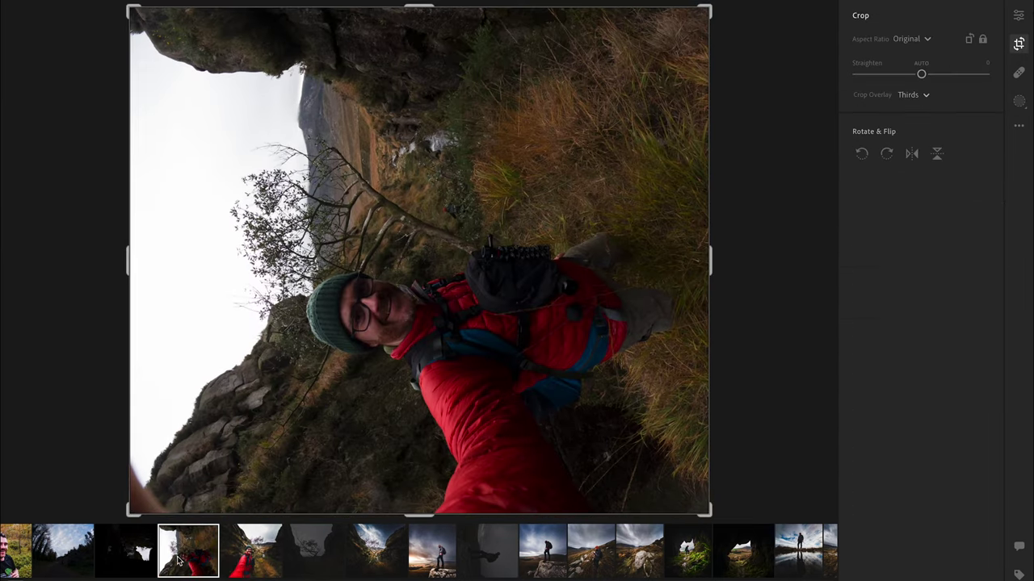
key("Delete")
left_click(621, 400)
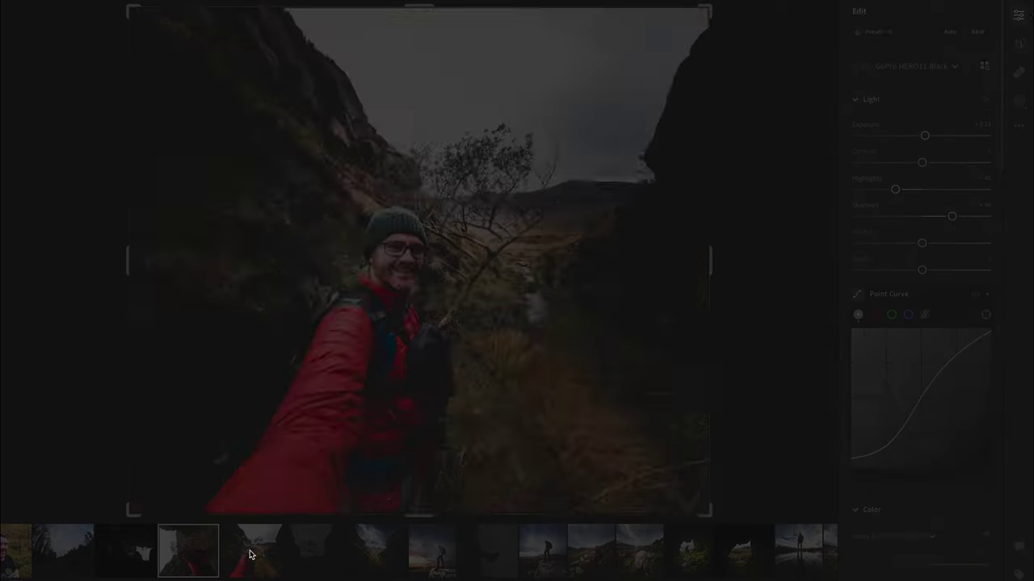
Step: Rotate the dark cave photo left into portrait orientation
left_click(145, 562)
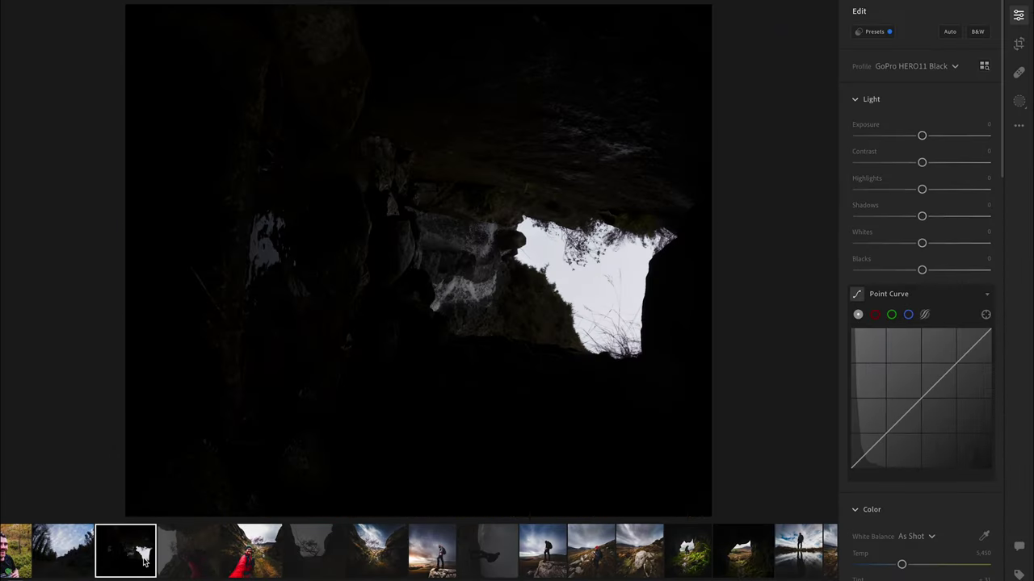
left_click(1019, 44)
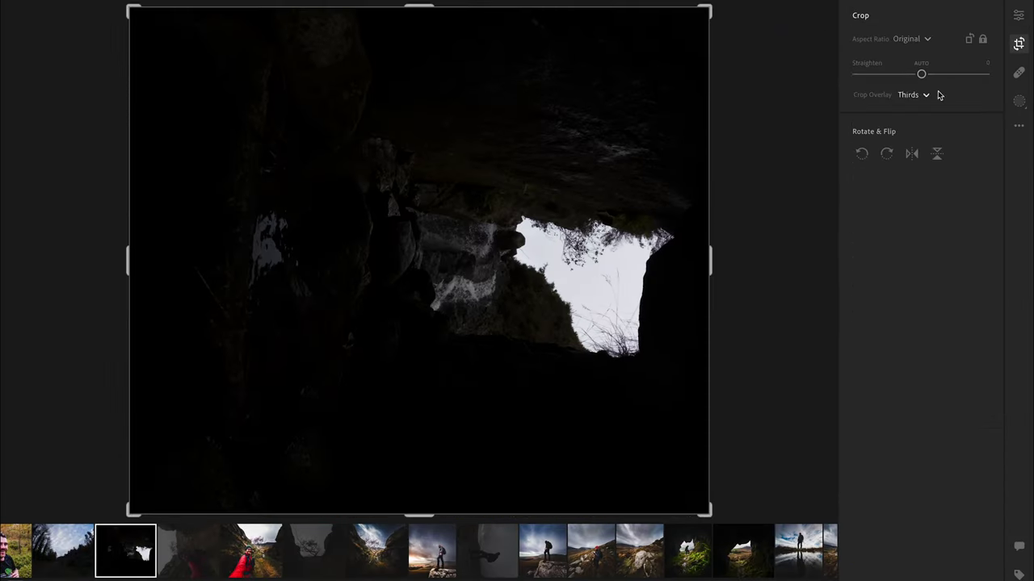
left_click(861, 155)
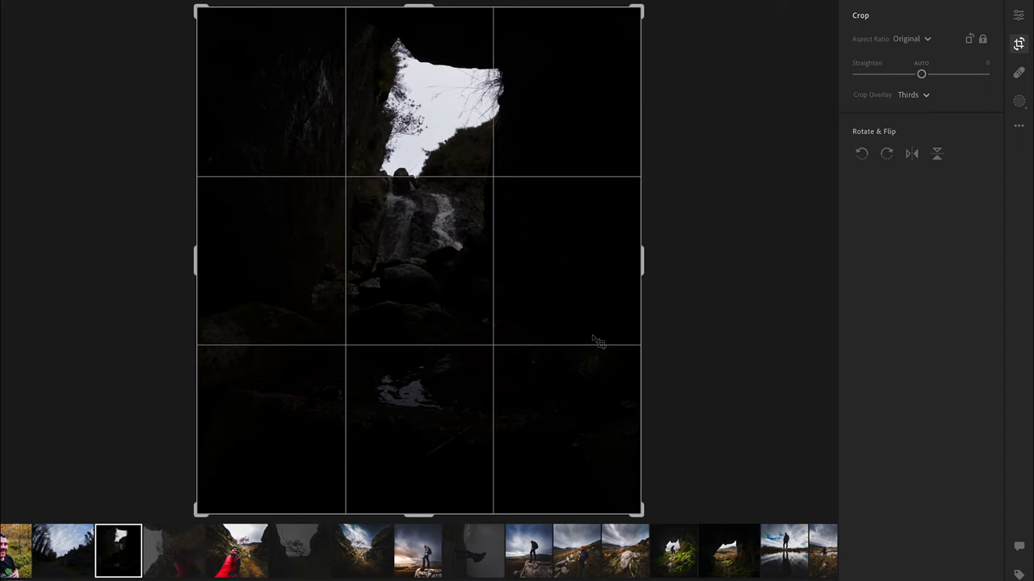
Step: Set the cave photo's Shadows +100, Highlights -33 and Exposure +1.77
left_click(1020, 15)
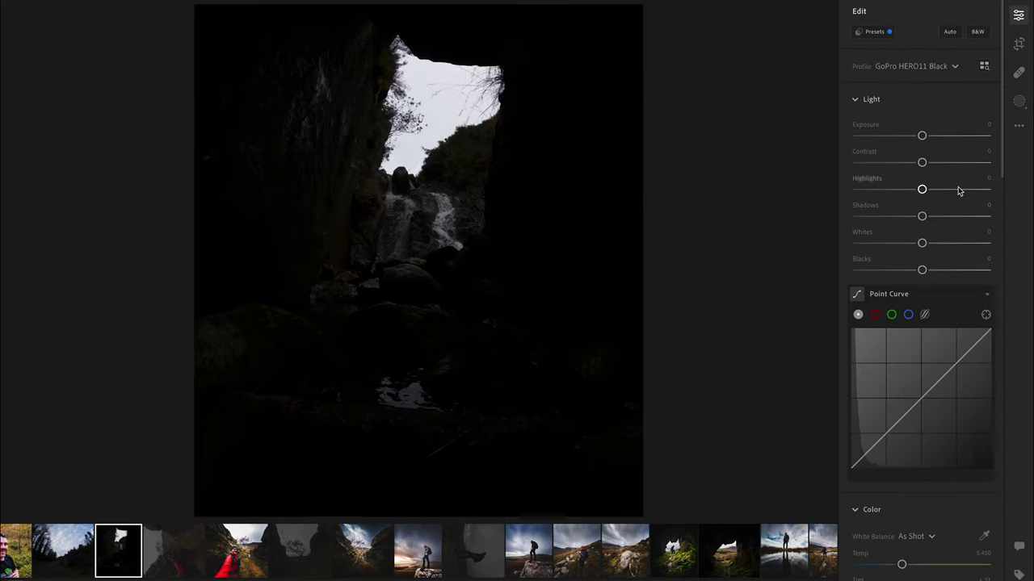
left_click_drag(923, 216, 1000, 220)
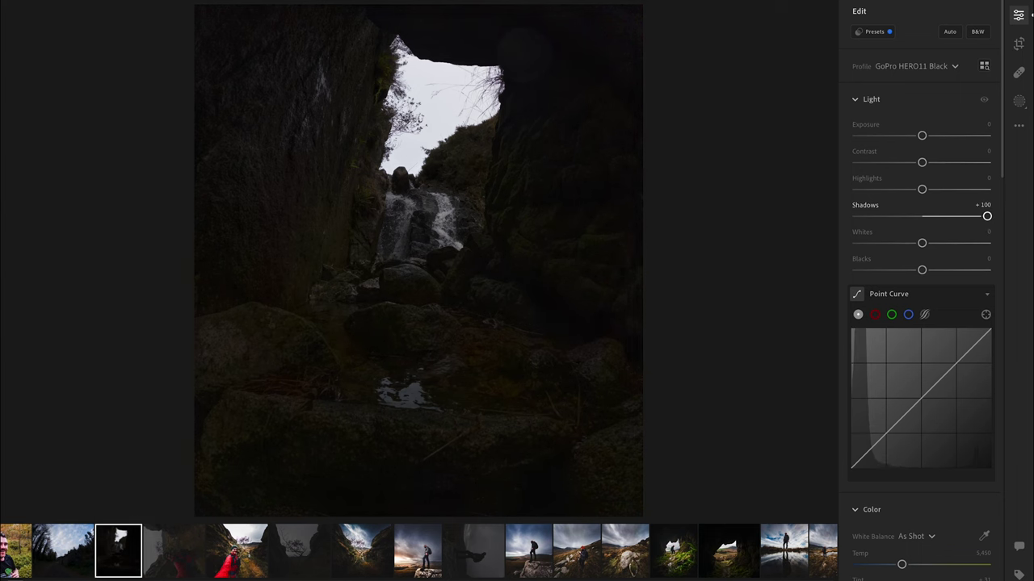
left_click_drag(921, 190, 900, 189)
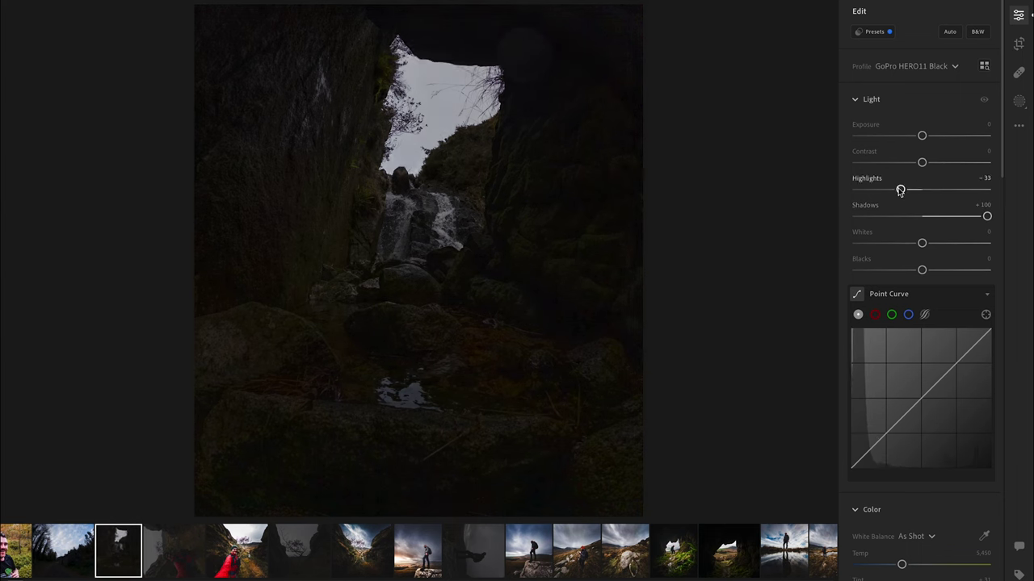
left_click(933, 137)
left_click_drag(933, 136, 945, 137)
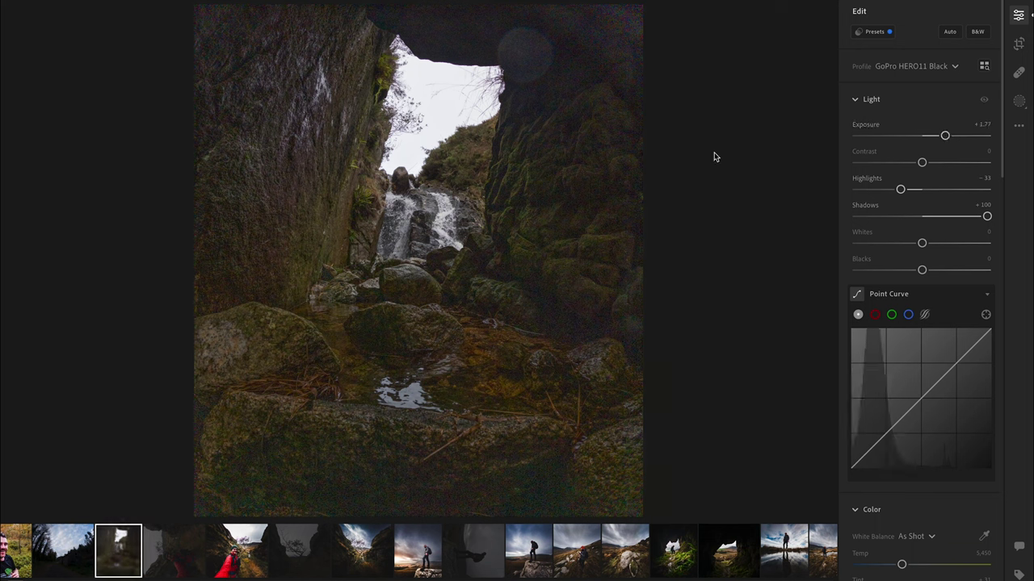
Step: Give the cave photo Noise Reduction 61 and Clarity +25
scroll(931, 530, "down", 10)
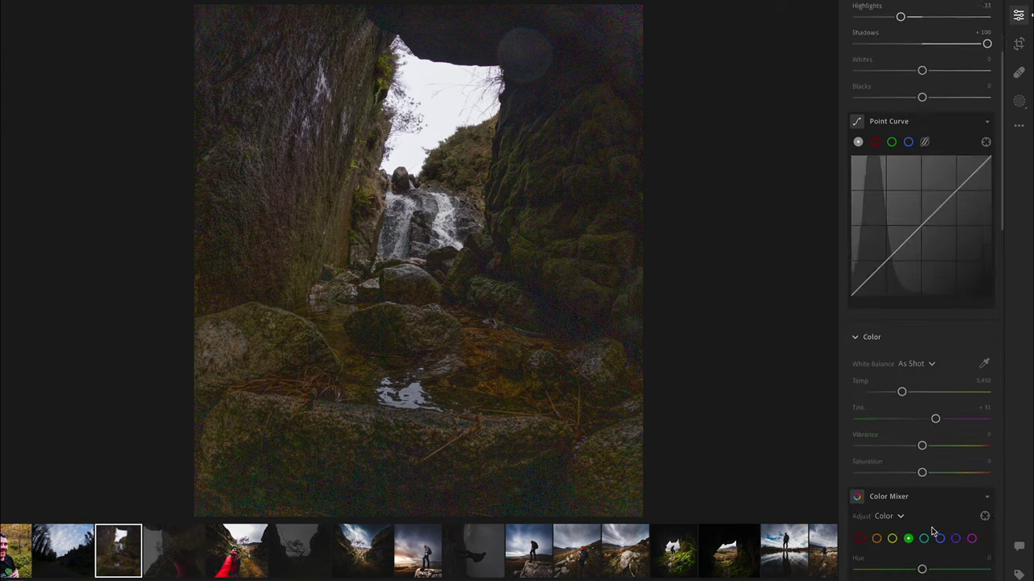
scroll(931, 530, "down", 12)
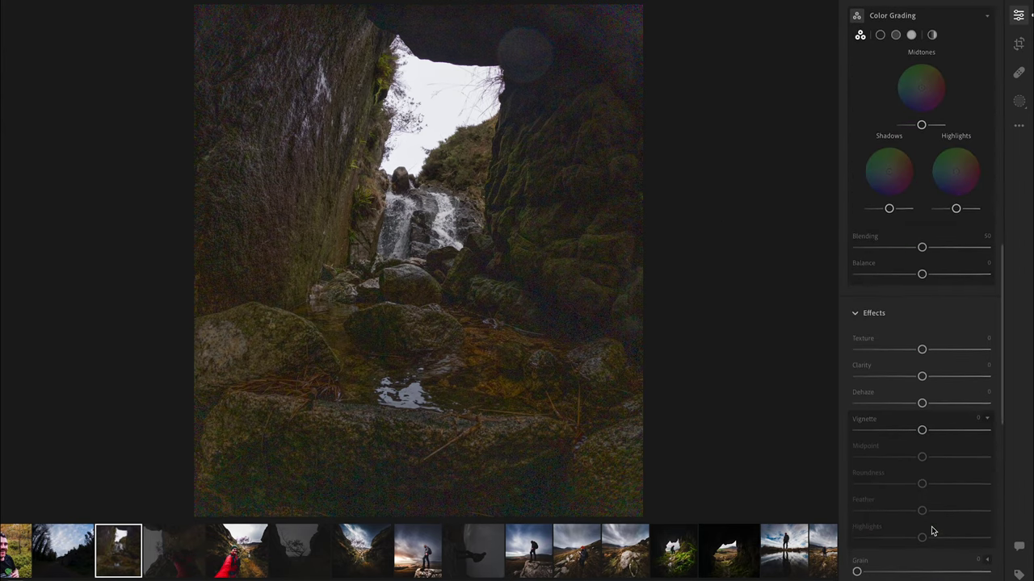
left_click_drag(857, 460, 939, 461)
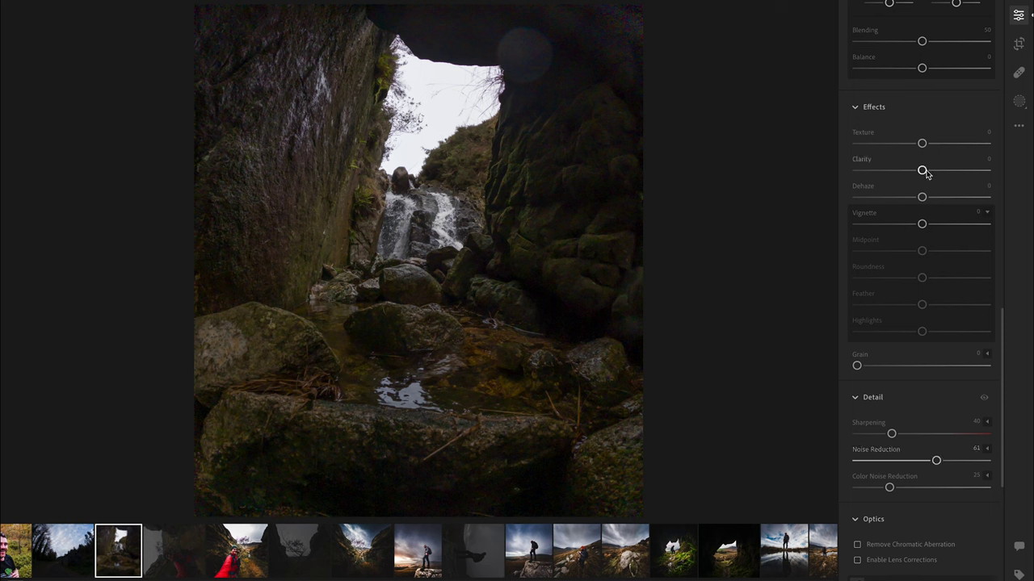
mouse_move(923, 171)
left_mouse_down()
mouse_move(953, 169)
mouse_move(926, 169)
mouse_move(934, 173)
left_mouse_up()
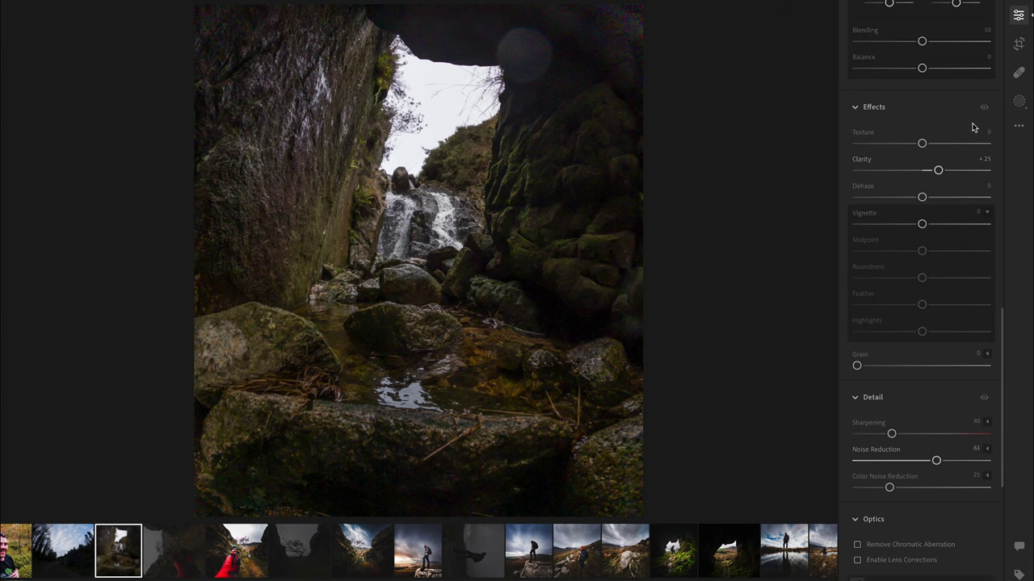
Step: Lower Highlights to -42 and compare the edit against the original
scroll(971, 126, "up", 10)
mouse_move(900, 191)
left_mouse_down()
mouse_move(868, 189)
mouse_move(899, 194)
mouse_move(867, 193)
mouse_move(901, 203)
mouse_move(894, 196)
left_mouse_up()
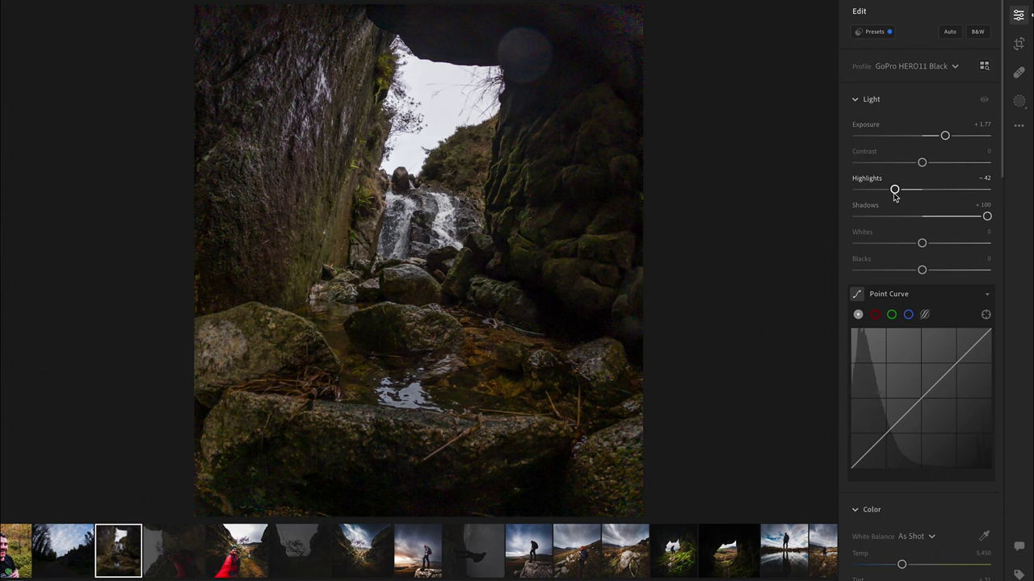
key("backslash")
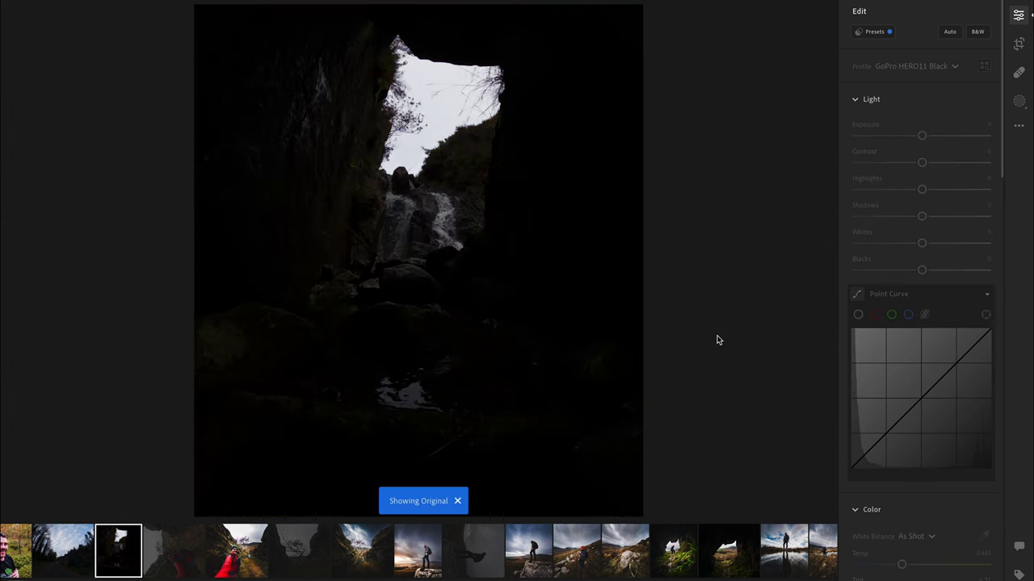
key("backslash")
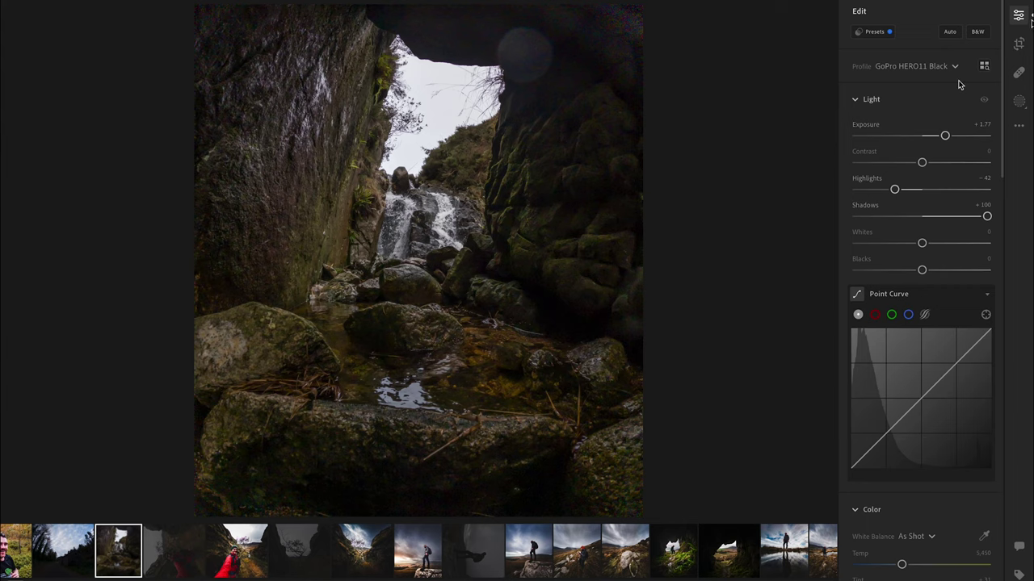
key("e")
left_click(1018, 15)
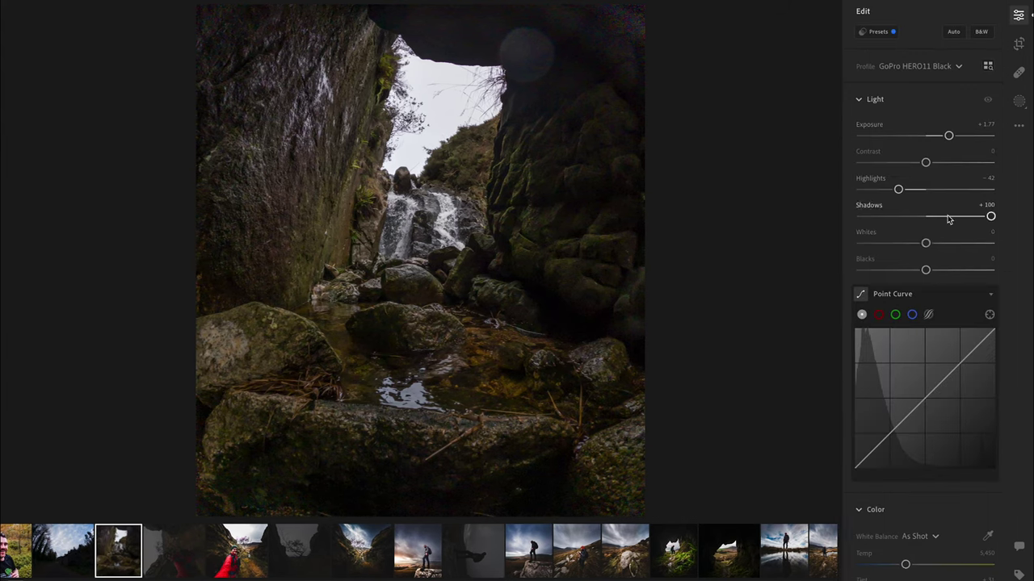
Step: Add a contrast-boosting tone curve and a -42 vignette with midpoint 34
left_click(922, 397)
left_click_drag(896, 423, 896, 434)
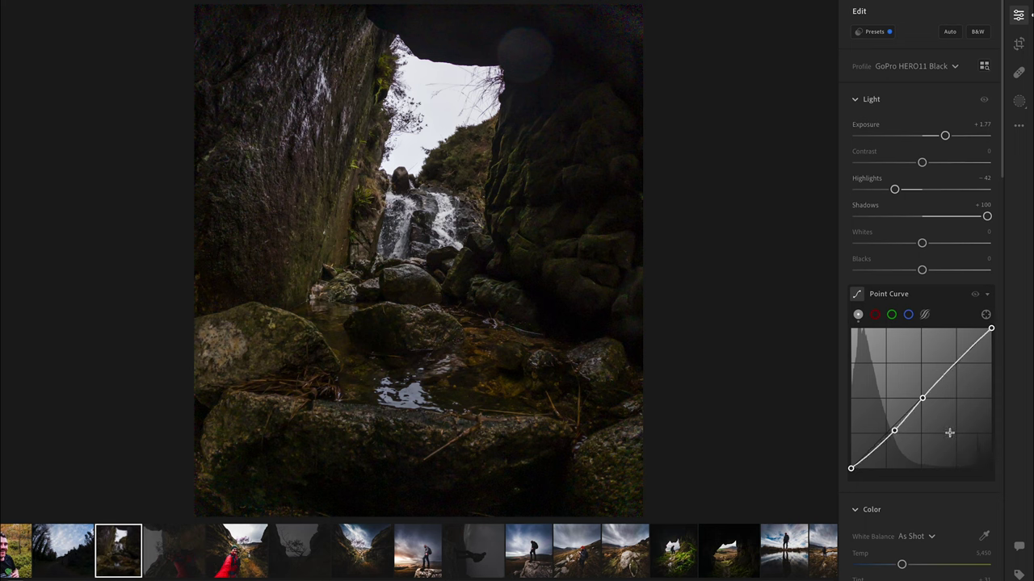
scroll(949, 433, "down", 15)
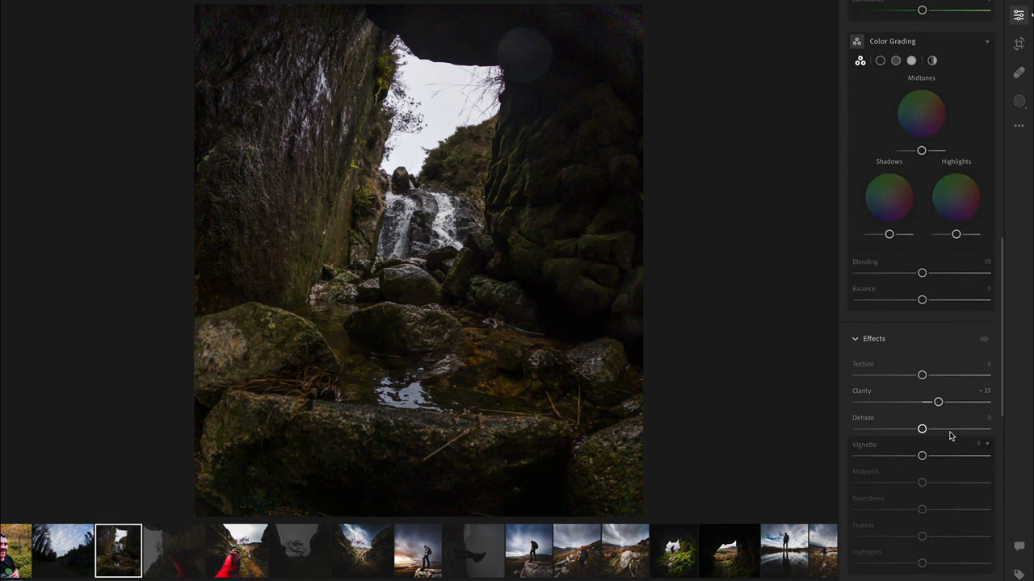
left_click_drag(921, 459, 901, 485)
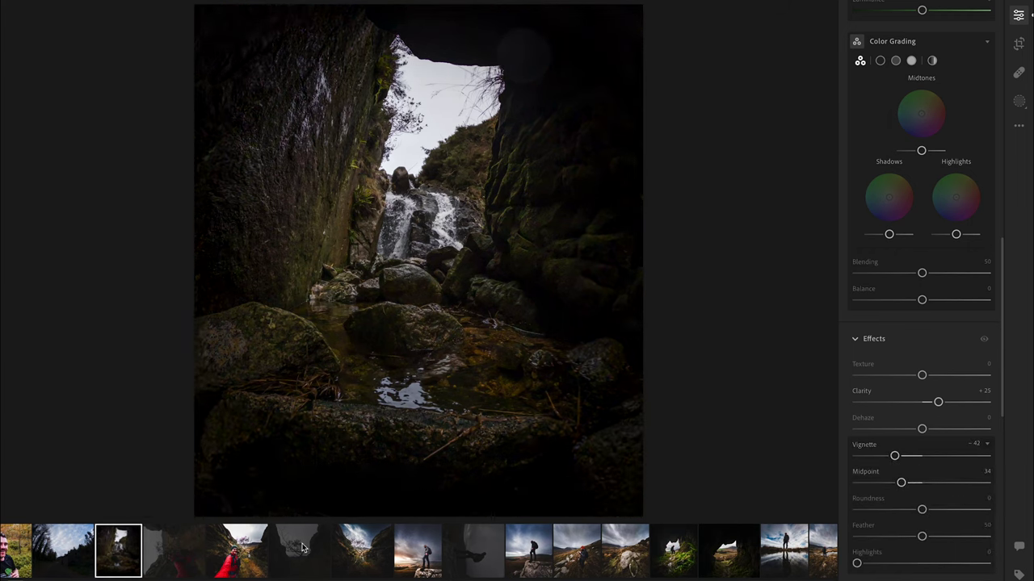
scroll(302, 548, "up", 5)
Step: Open the forest-road photo, paste the copied edits, and raise Exposure to +1.57
left_click(275, 550)
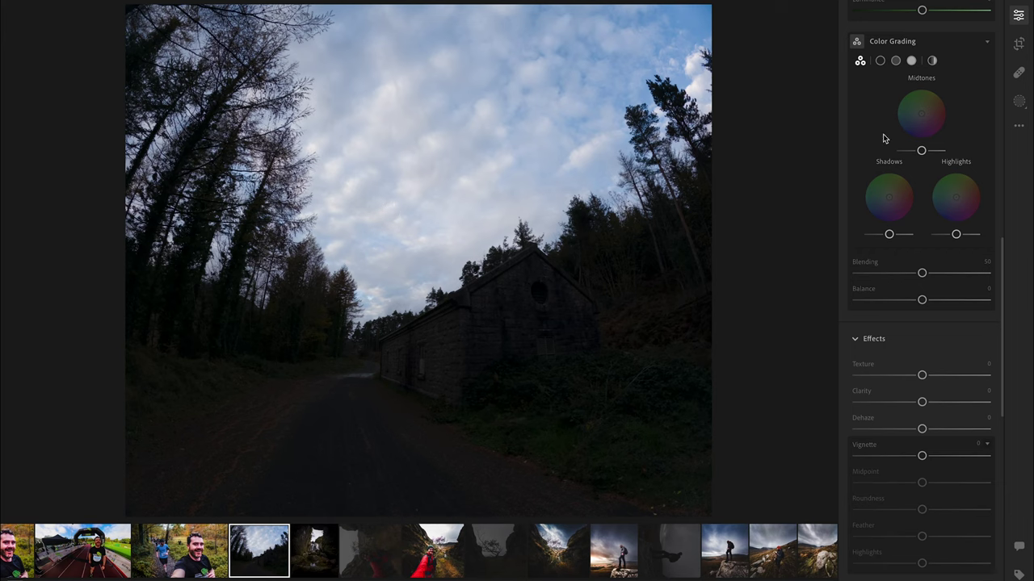
scroll(950, 149, "up", 15)
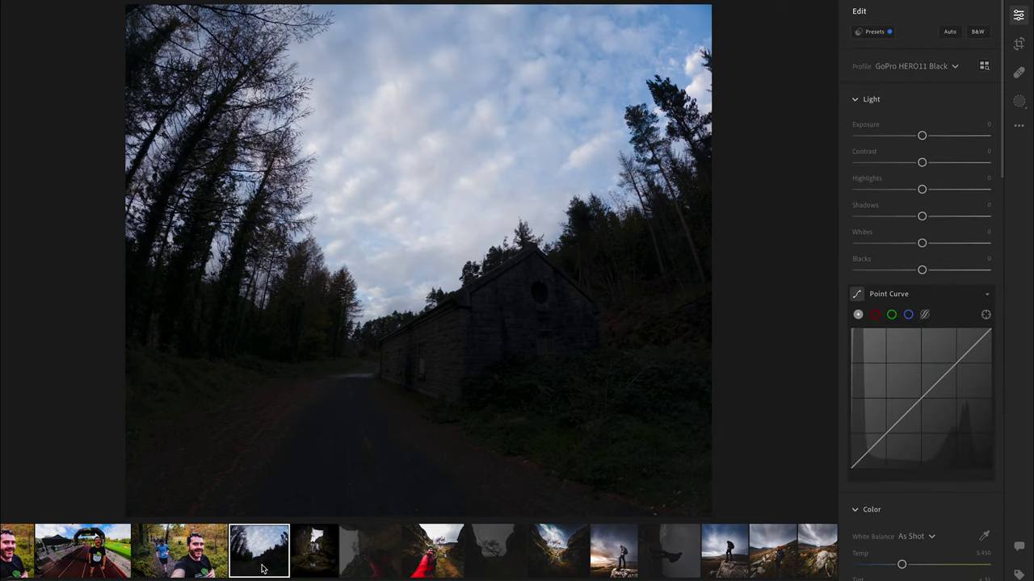
key("ctrl+v")
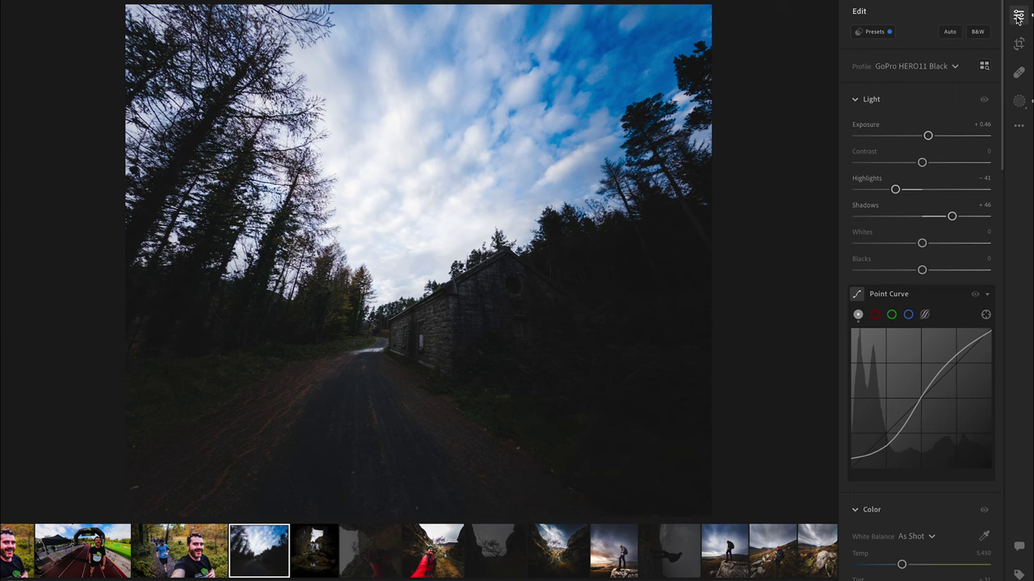
left_click_drag(934, 135, 943, 138)
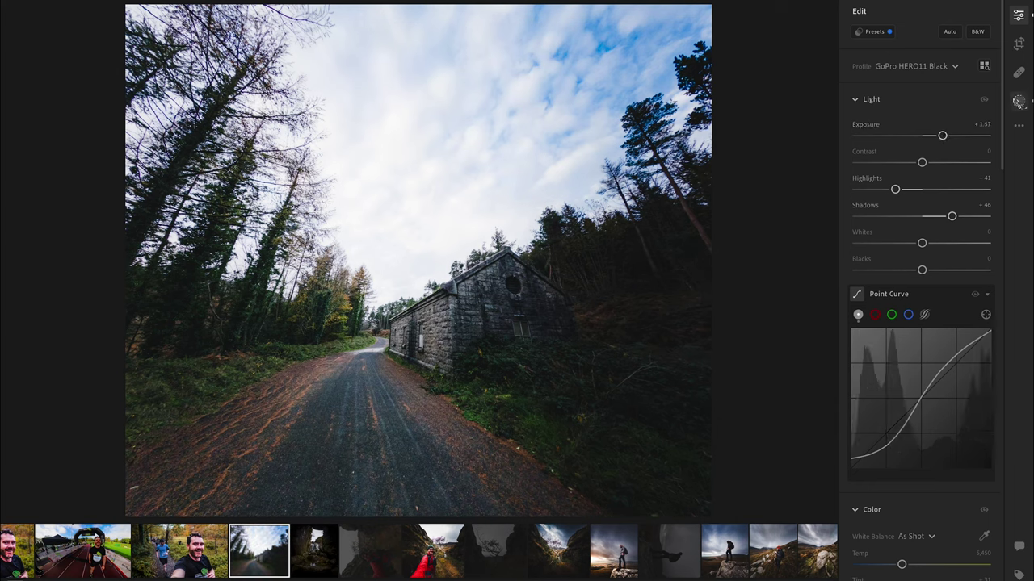
Step: Place and tilt a linear gradient across the forest-road photo's sky
left_click(1019, 101)
left_click(809, 113)
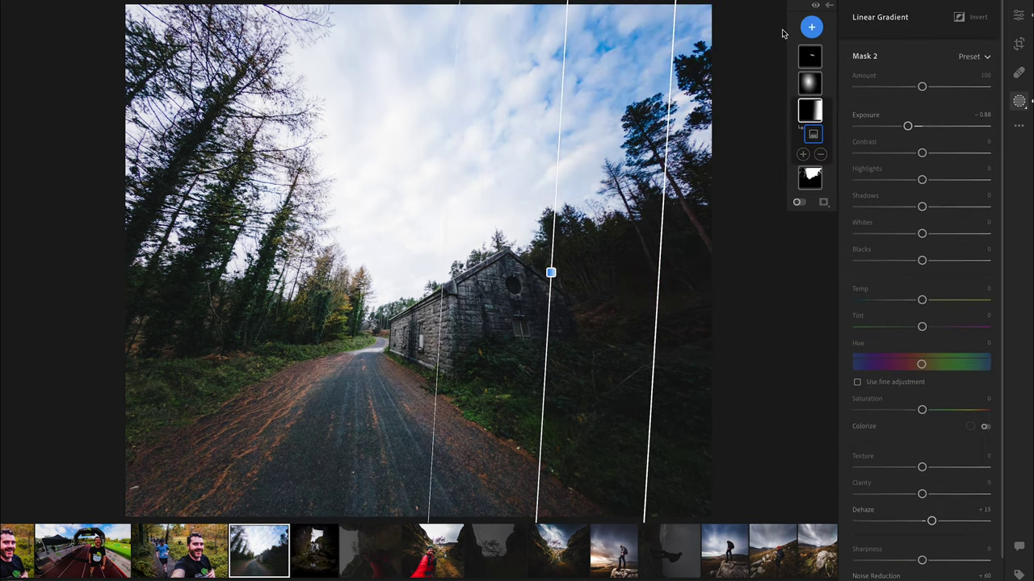
left_click_drag(573, 74, 218, 319)
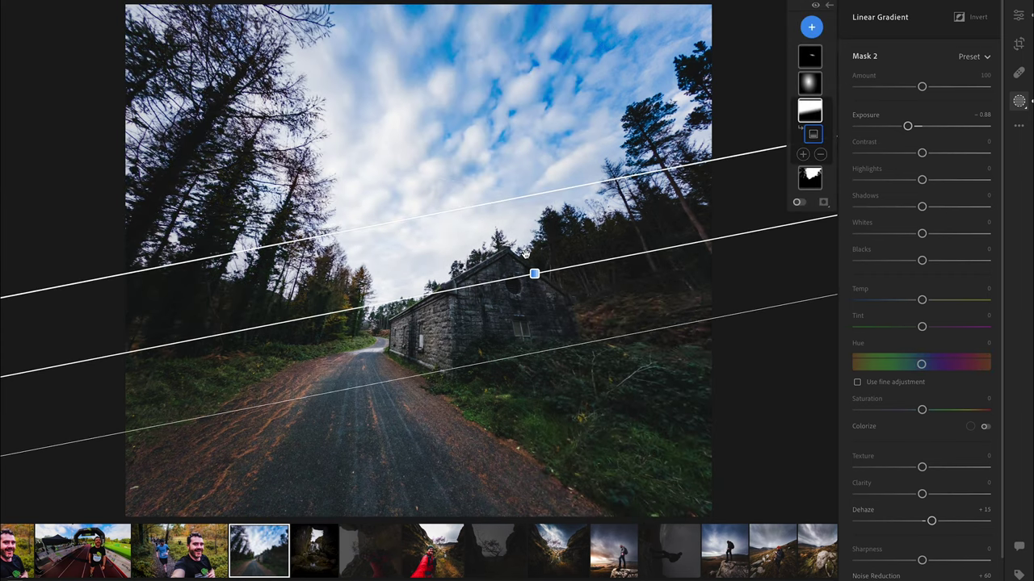
left_click_drag(507, 198, 492, 172)
mouse_move(535, 250)
left_mouse_down()
mouse_move(534, 261)
mouse_move(524, 241)
left_mouse_up()
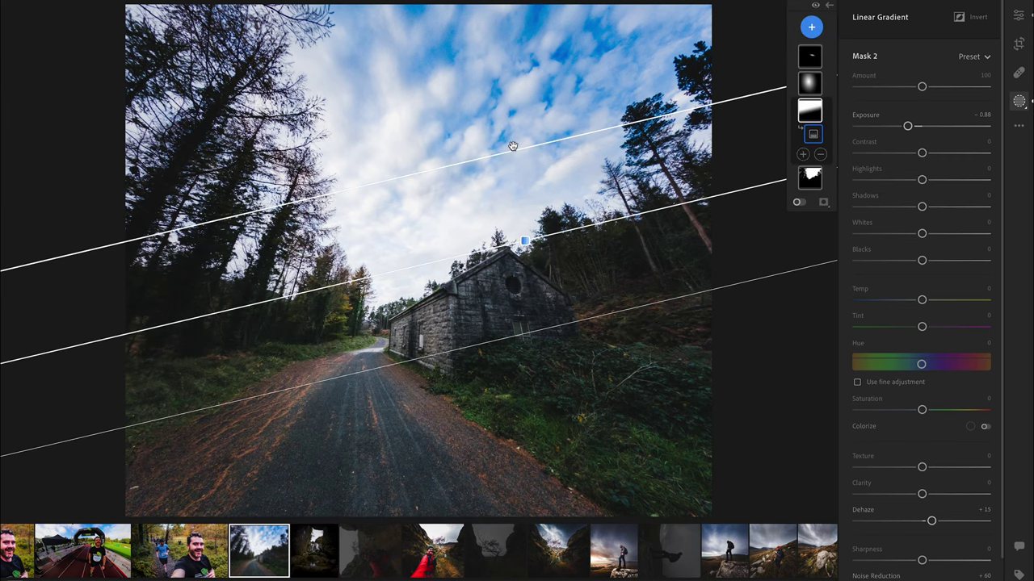
Step: Give the sky gradient Dehaze +13 and Exposure -1.56, then lower overall Exposure to +1.49
mouse_move(931, 523)
left_mouse_down()
mouse_move(951, 522)
mouse_move(921, 522)
mouse_move(929, 522)
left_mouse_up()
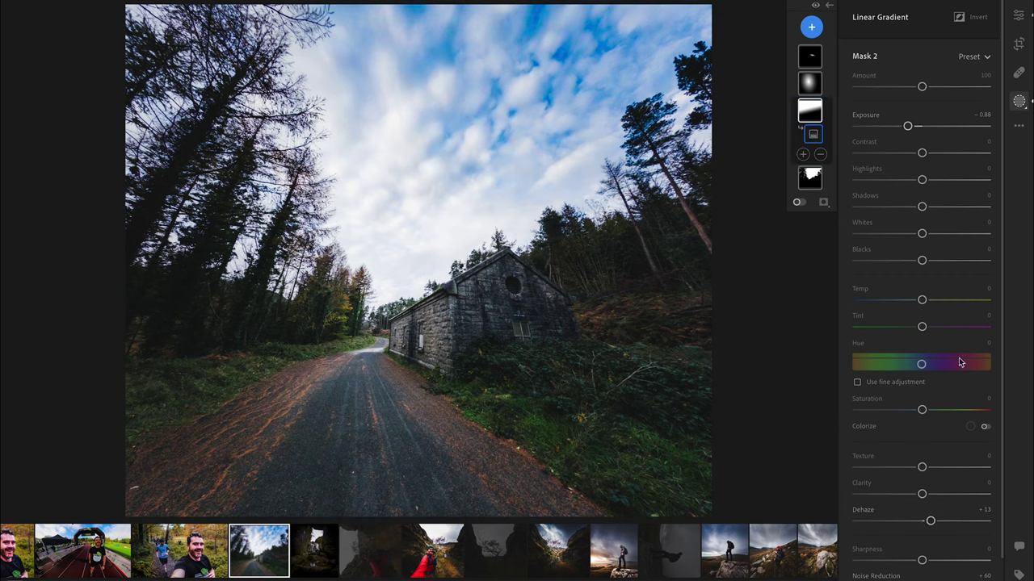
left_click_drag(909, 127, 896, 126)
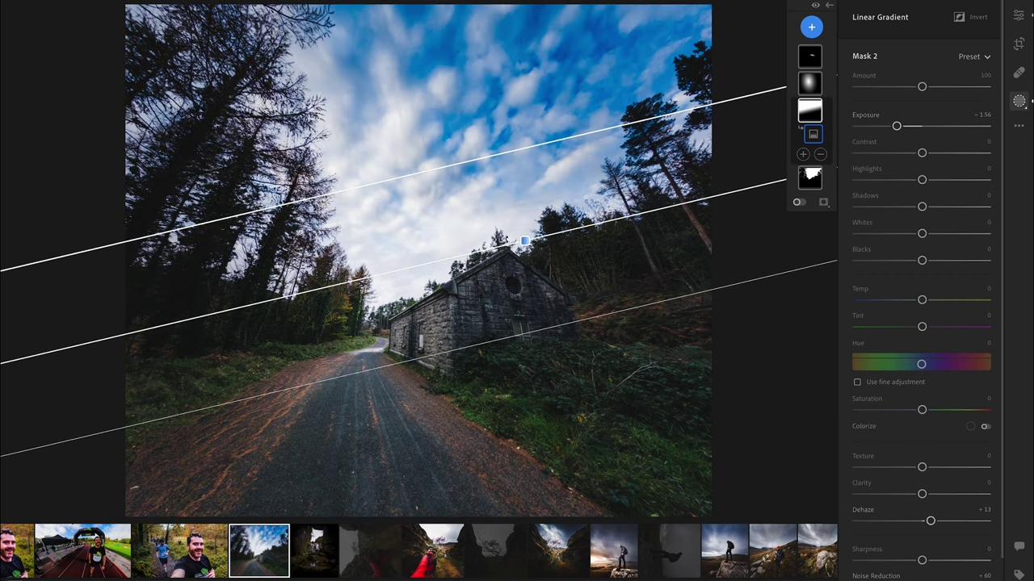
left_click_drag(524, 241, 527, 250)
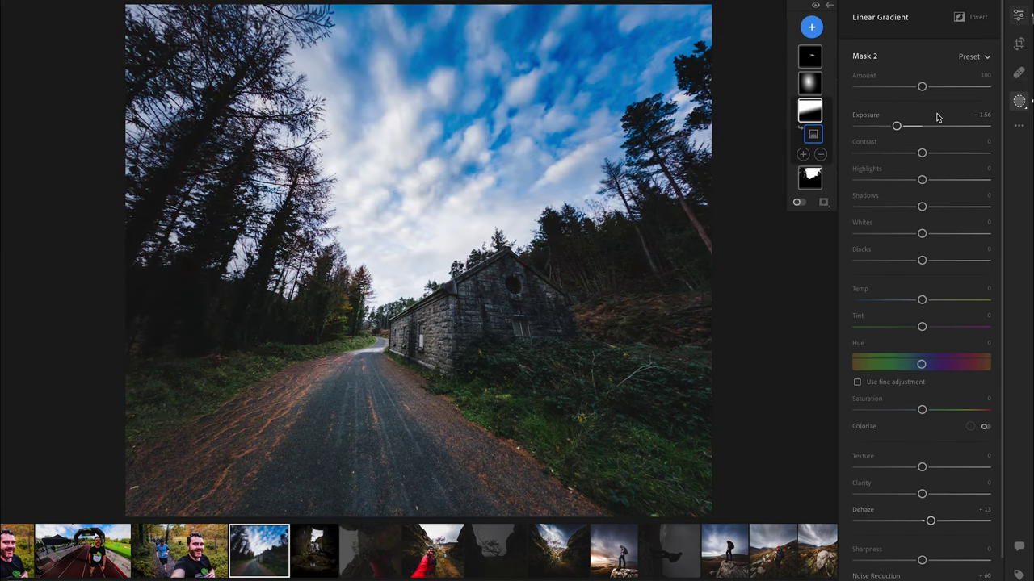
left_click(1018, 17)
mouse_move(942, 136)
left_mouse_down()
mouse_move(932, 137)
mouse_move(941, 138)
left_mouse_up()
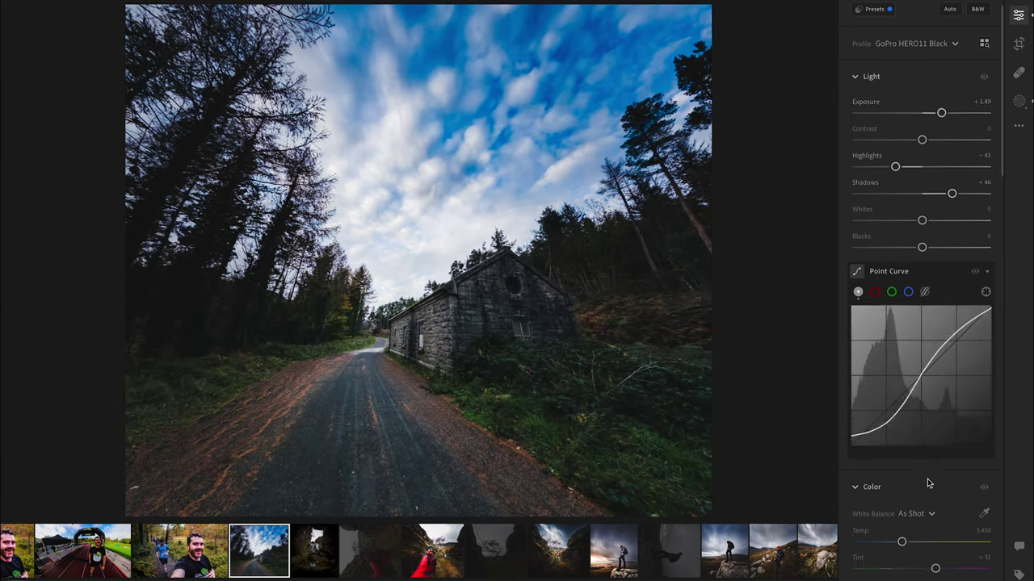
Step: Add Clarity +28 and a -34 vignette with midpoint 48 and feather 90
scroll(928, 479, "down", 10)
scroll(927, 483, "down", 5)
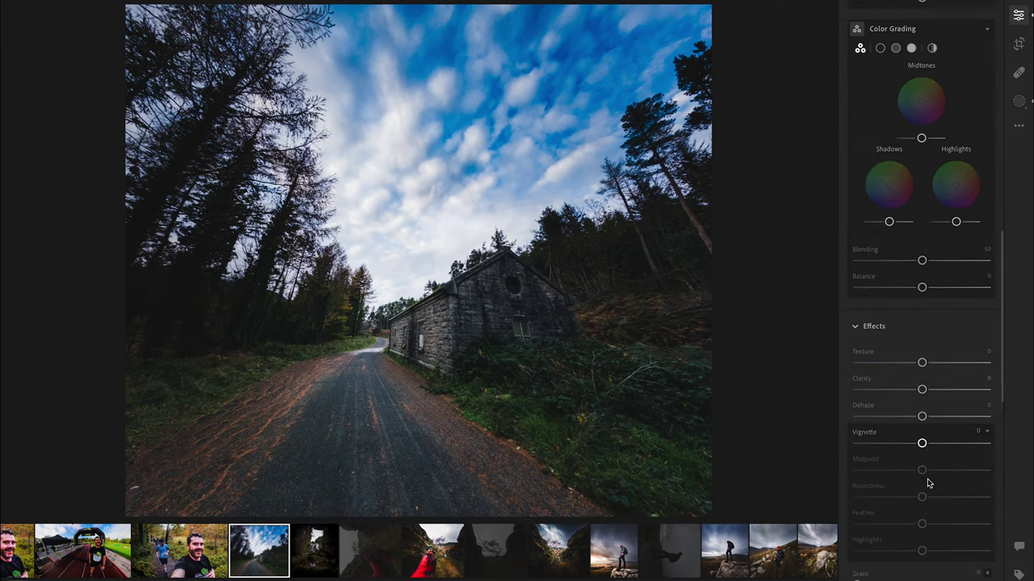
left_click_drag(925, 383, 943, 386)
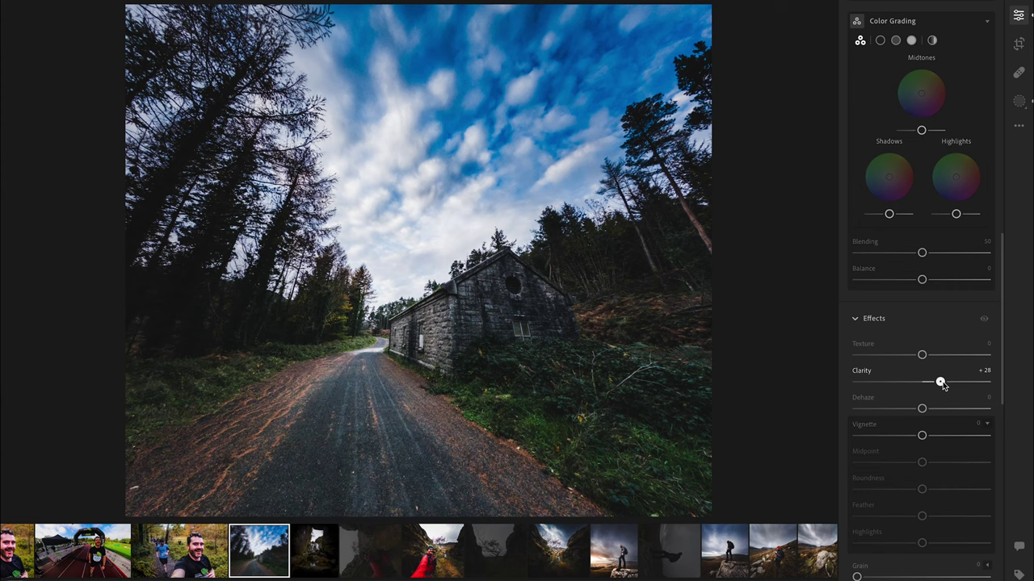
left_click_drag(921, 436, 919, 463)
left_click_drag(922, 516, 975, 517)
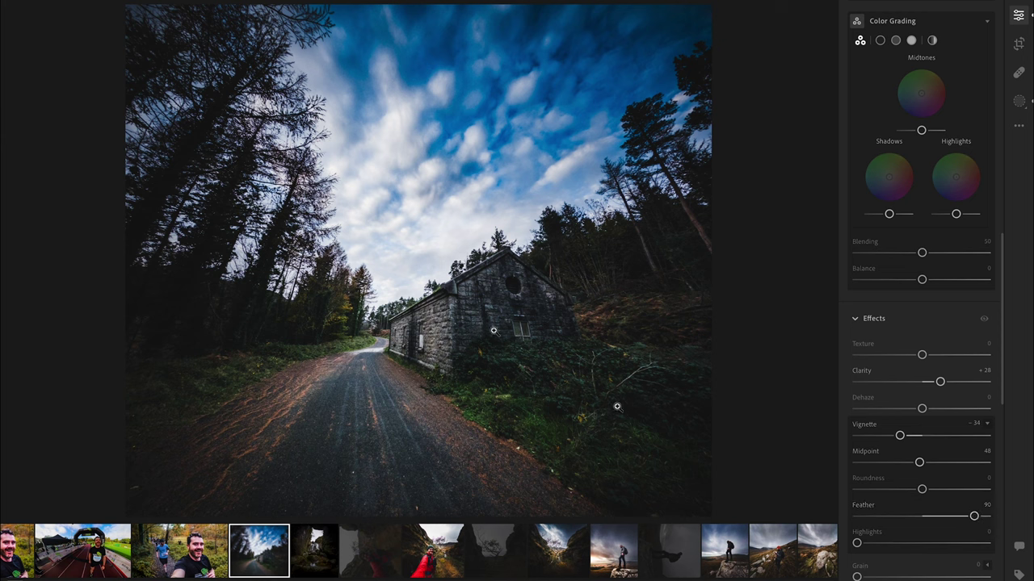
Step: Reshape the radial gradient into a wide ellipse over the stone house at Exposure +1.20
left_click(1019, 101)
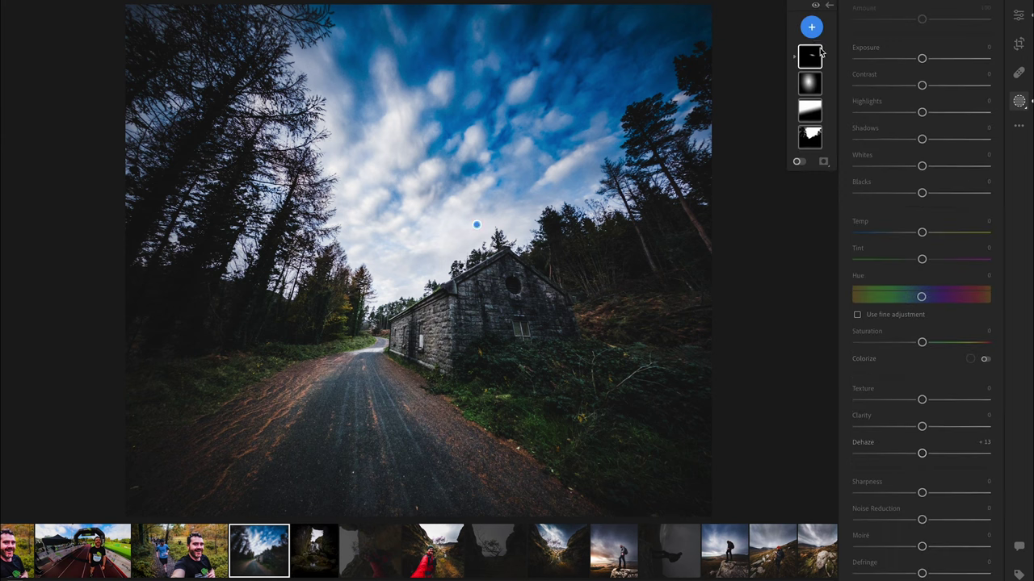
left_click(806, 90)
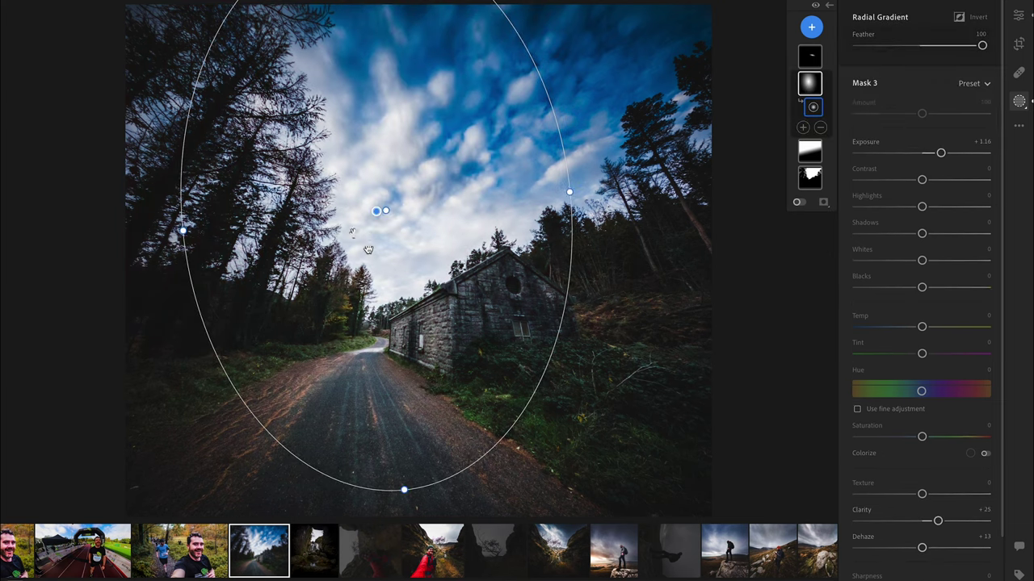
left_click_drag(271, 271, 501, 353)
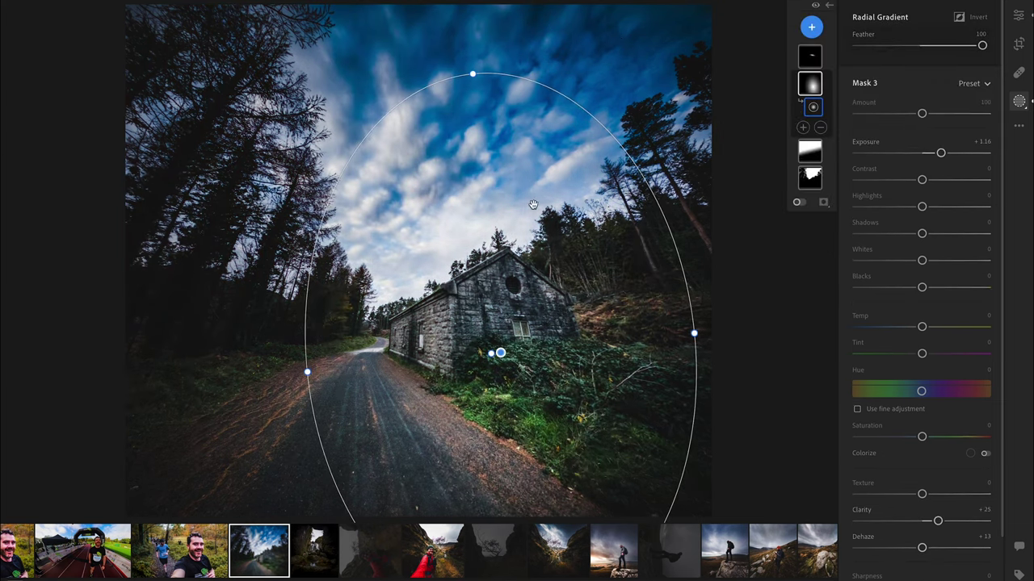
left_click_drag(471, 73, 481, 167)
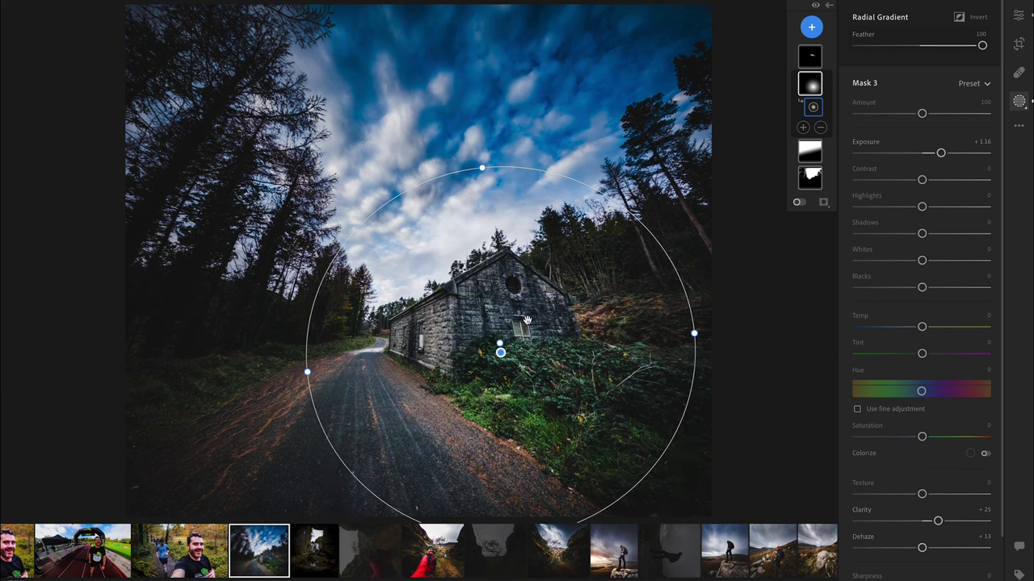
mouse_move(501, 353)
left_mouse_down()
mouse_move(196, 363)
mouse_move(395, 304)
mouse_move(531, 300)
mouse_move(57, 485)
mouse_move(293, 450)
mouse_move(420, 452)
mouse_move(362, 372)
mouse_move(461, 371)
mouse_move(392, 392)
mouse_move(291, 388)
mouse_move(521, 340)
mouse_move(164, 533)
mouse_move(429, 434)
mouse_move(511, 342)
left_mouse_up()
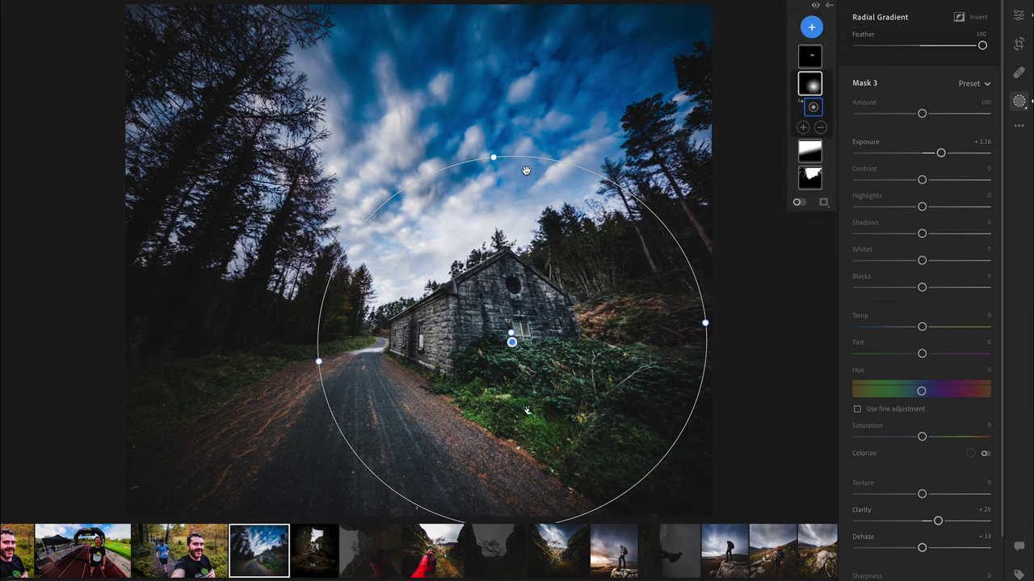
left_click_drag(495, 154, 494, 205)
left_click_drag(529, 318, 525, 304)
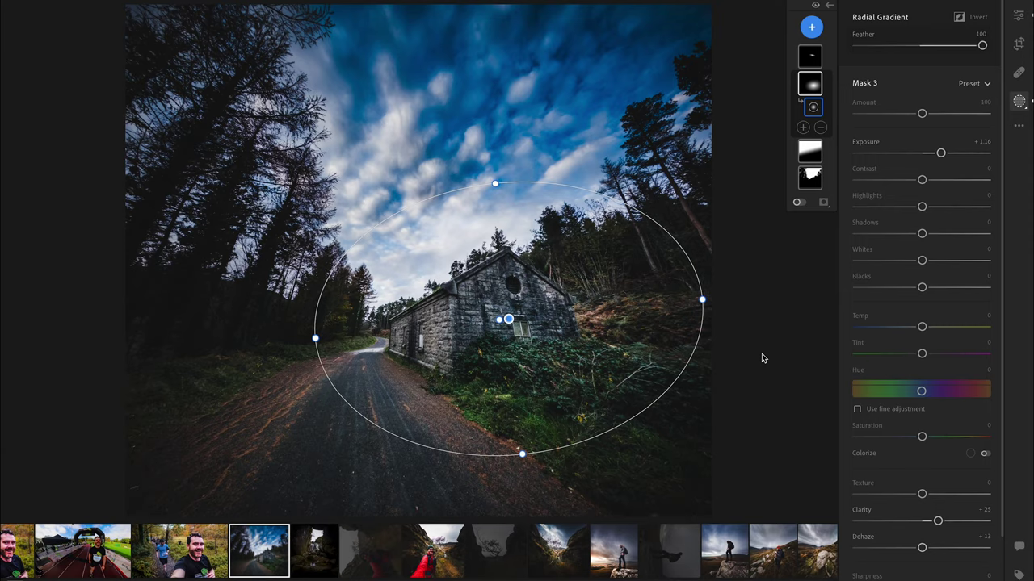
Step: Compare the forest-road edit with its original, then move on to the selfie photos
key("backslash")
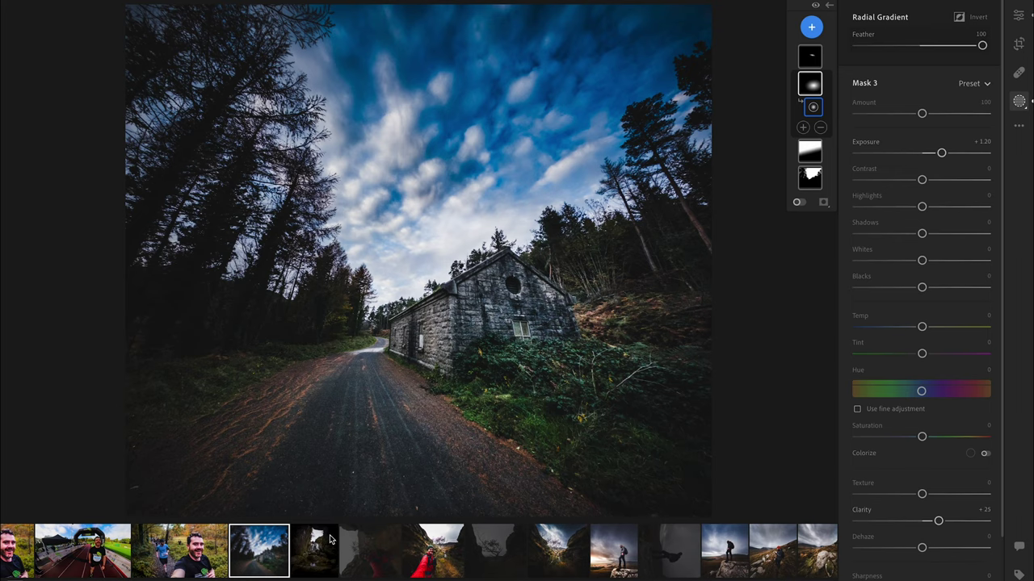
left_click(317, 549)
left_click(434, 550)
Step: Review the reflection, stone-wall, field, stairs and pine photos, comparing one against its original
scroll(568, 565, "right", 15)
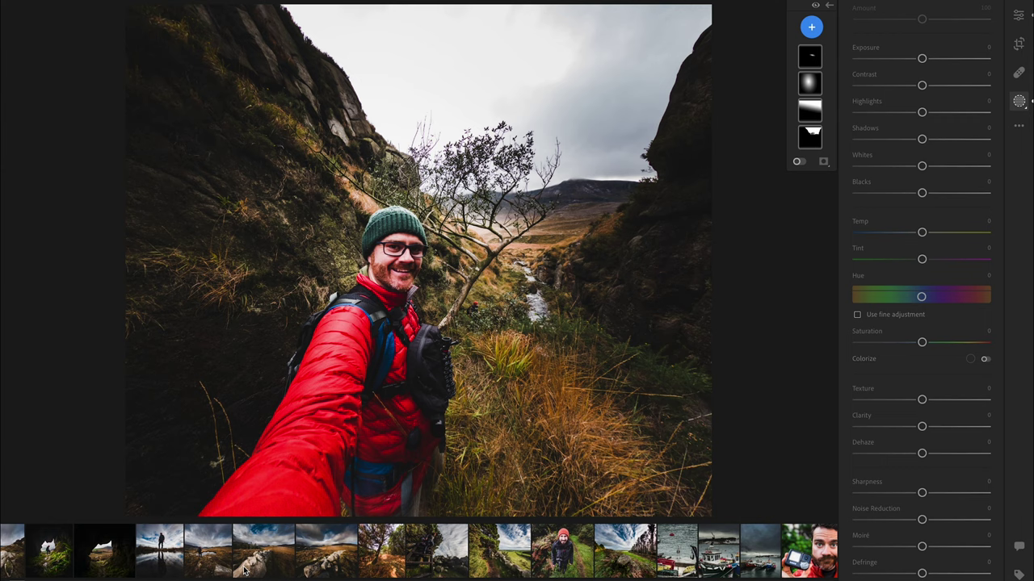
left_click(174, 551)
left_click(209, 551)
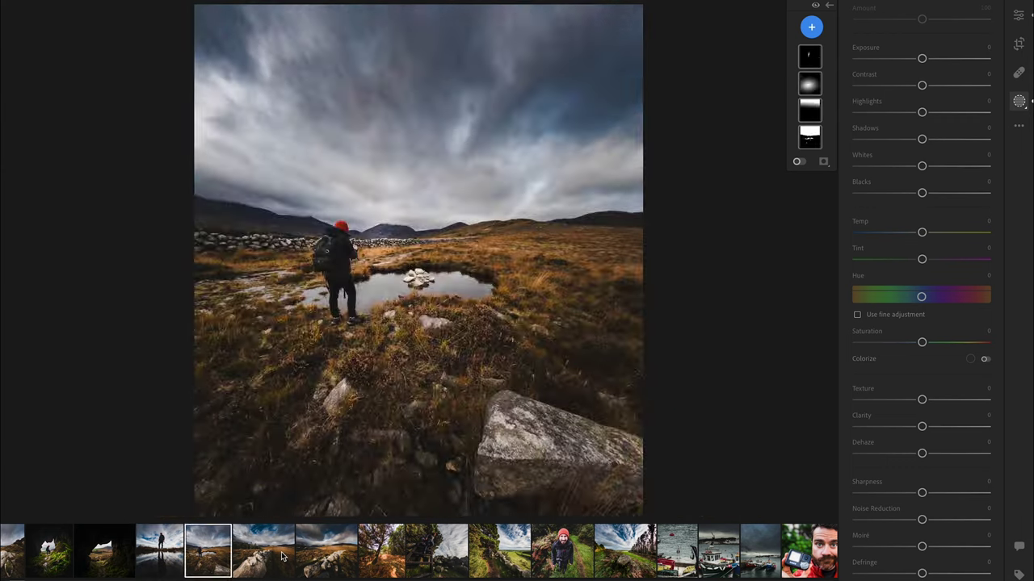
left_click(264, 551)
left_click(340, 555)
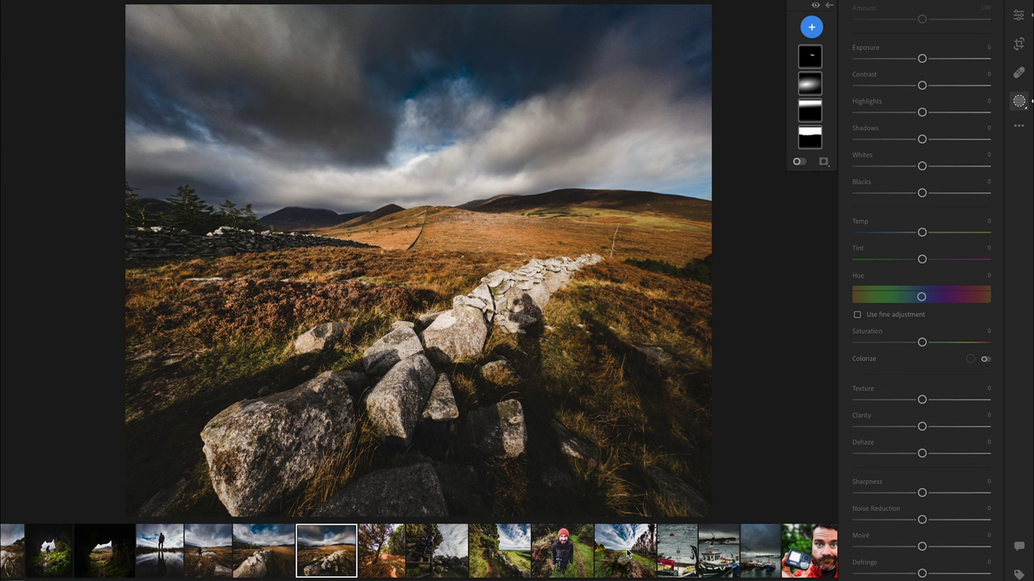
left_click(598, 552)
left_click(561, 553)
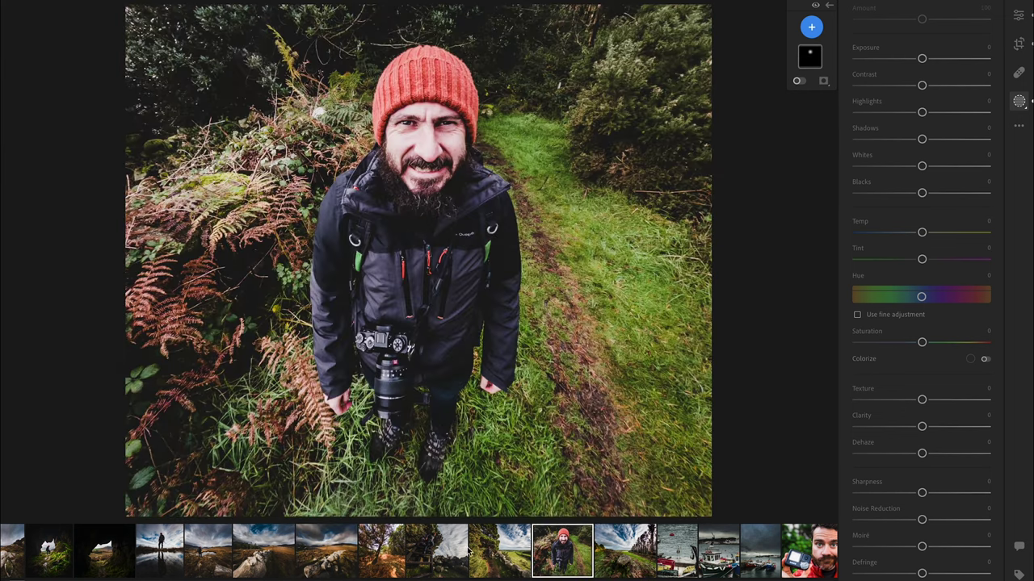
left_click(462, 551)
left_click(375, 546)
left_click(326, 549)
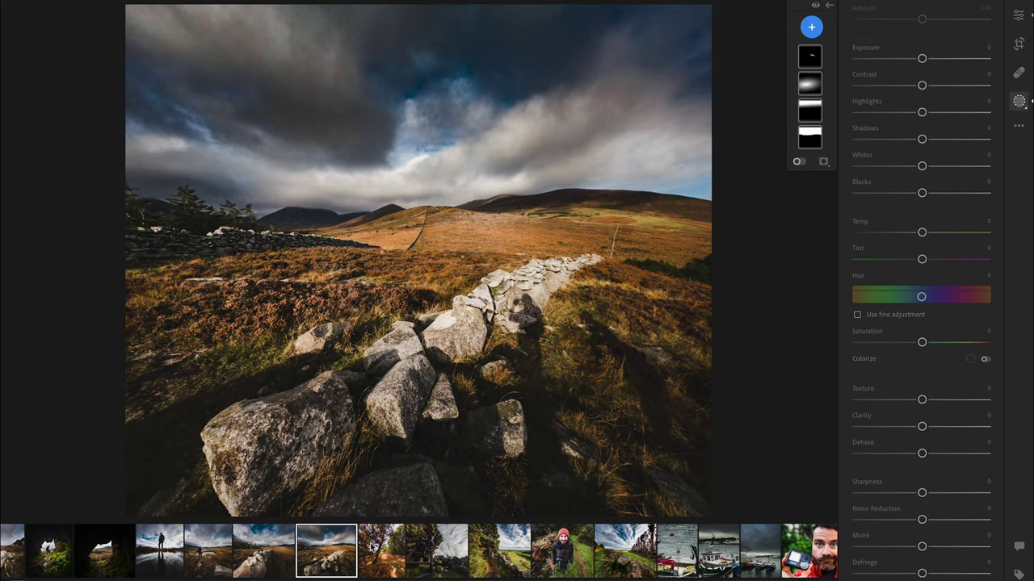
left_click(257, 552)
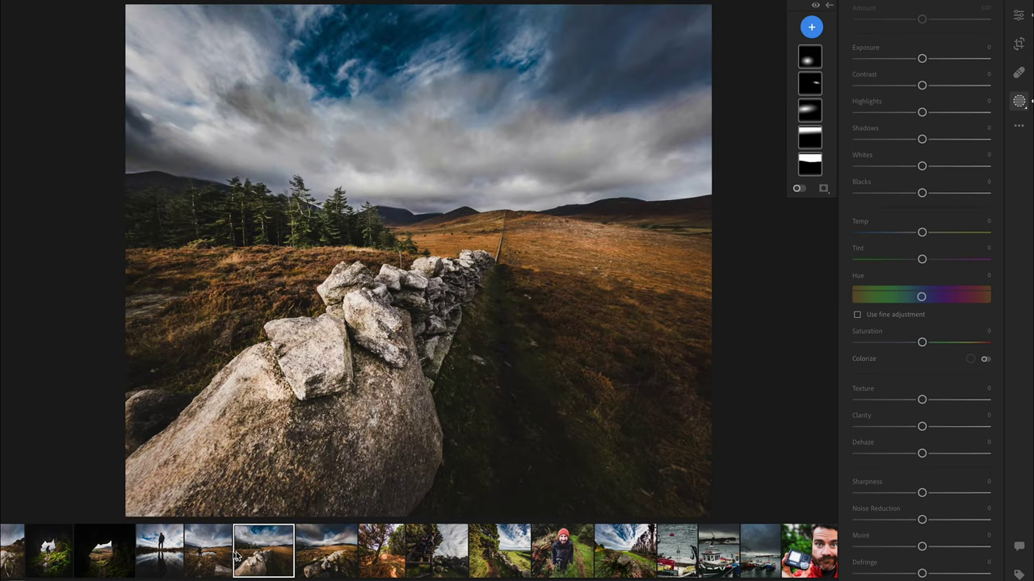
key("backslash")
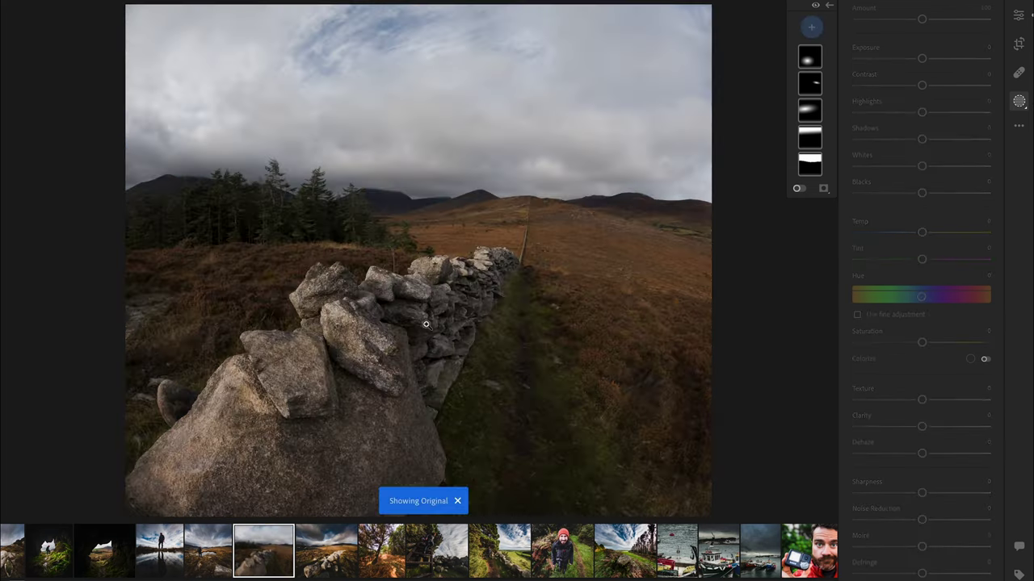
key("backslash")
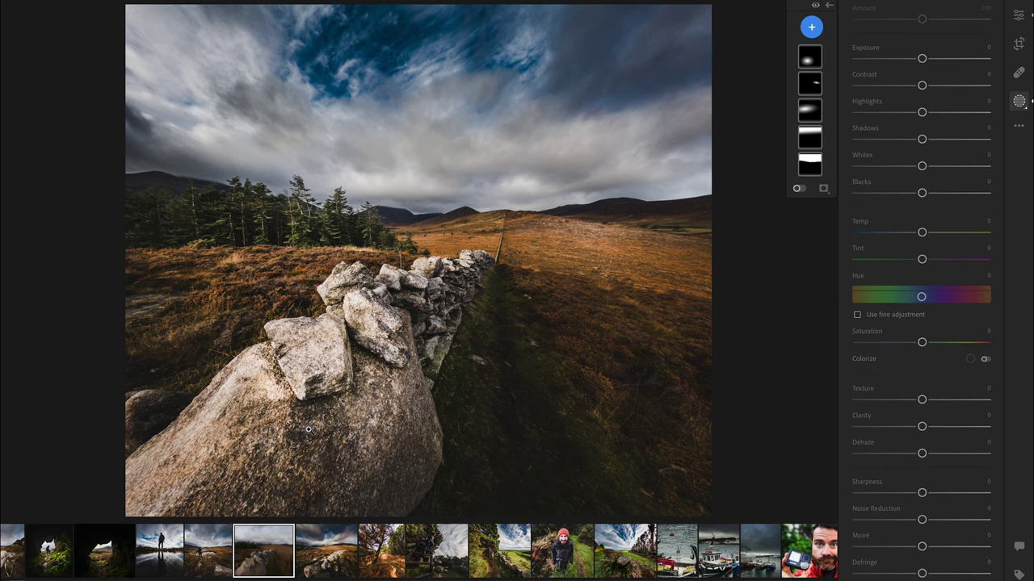
Step: Browse the pool, rock and cave photos, ending on the hiker-in-cave-mouth shot
left_click(210, 554)
scroll(209, 554, "up", 5)
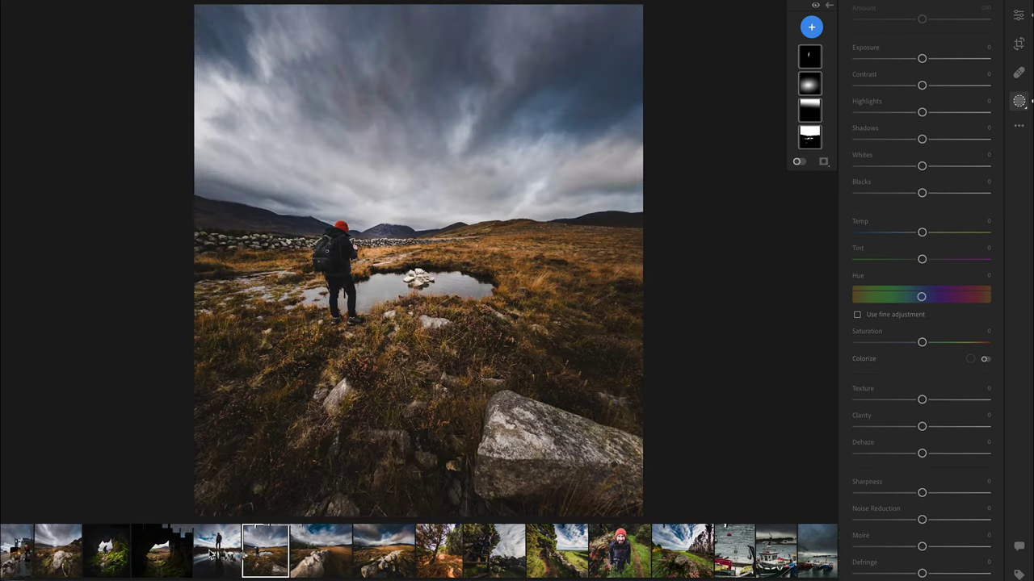
left_click(236, 552)
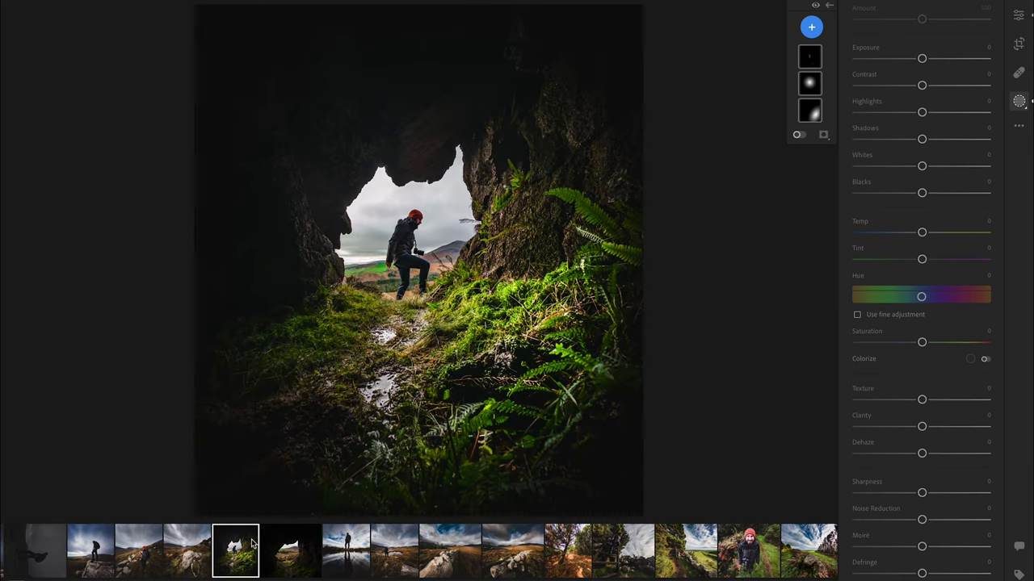
scroll(251, 544, "up", 2)
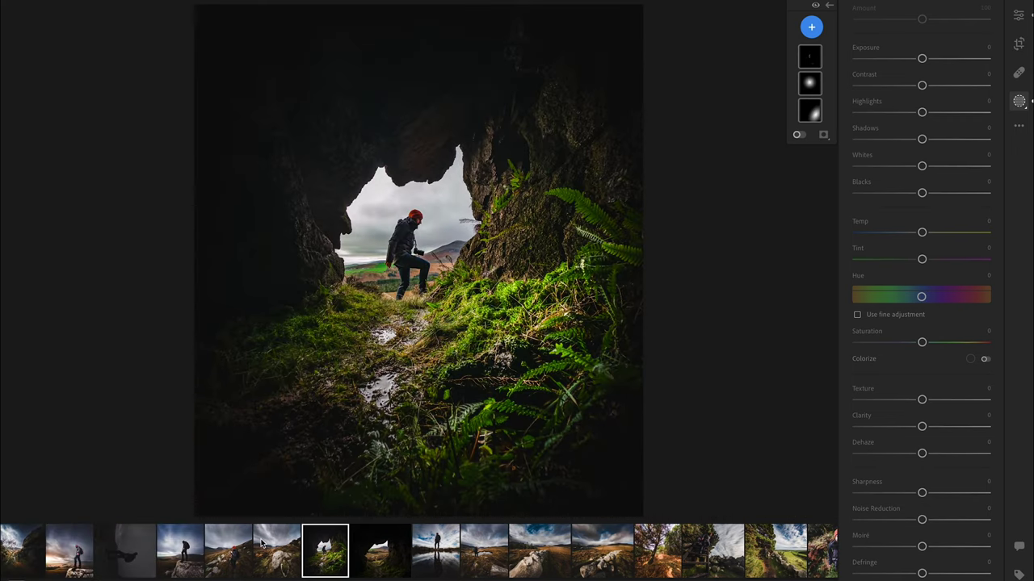
left_click(261, 544)
left_click(337, 549)
left_click(376, 550)
left_click(339, 552)
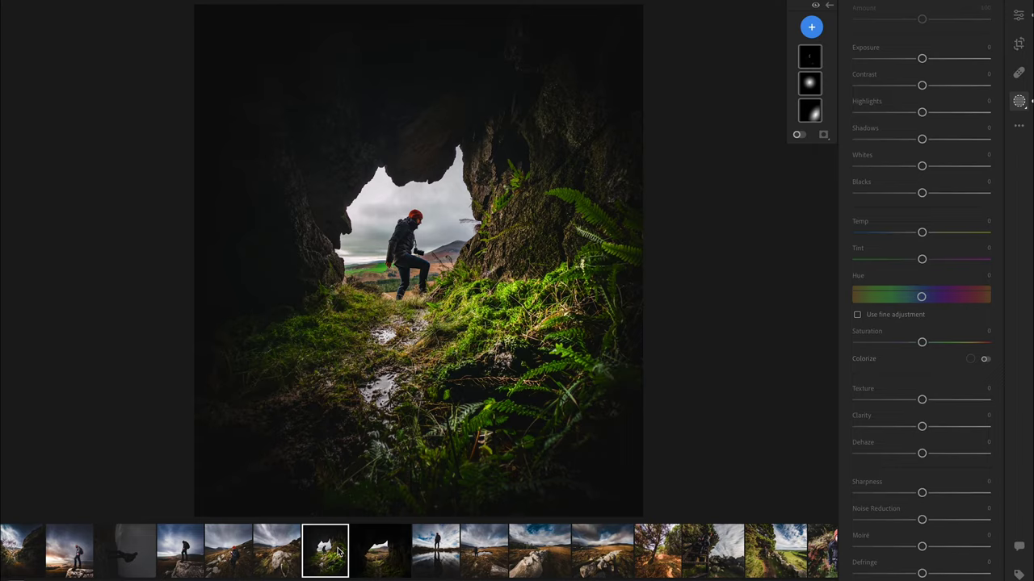